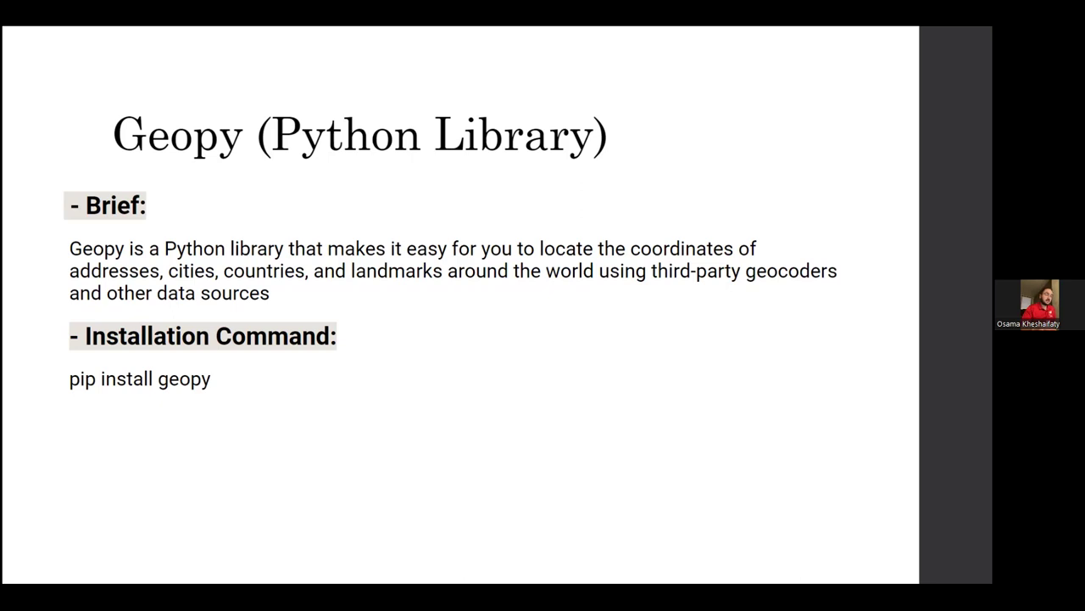
Advance to the Spotfire slide, leave the presentation and examine the TIBCO Spotfire editions and pricing page.
{"action": "key", "text": "Right"}
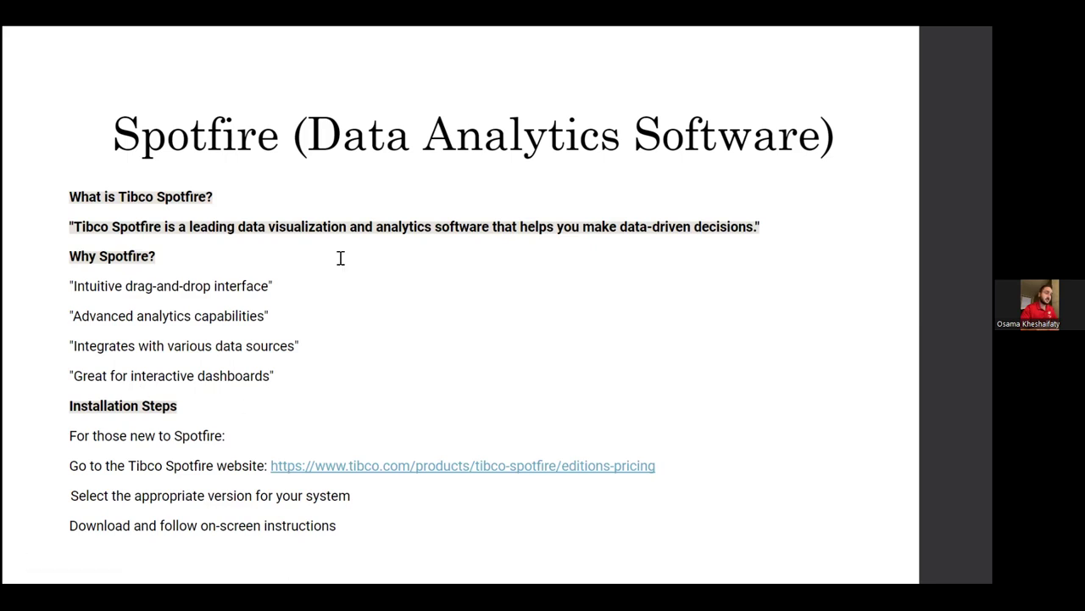
{"action": "key", "text": "Escape"}
{"action": "left_click", "coordinate": [653, 38]}
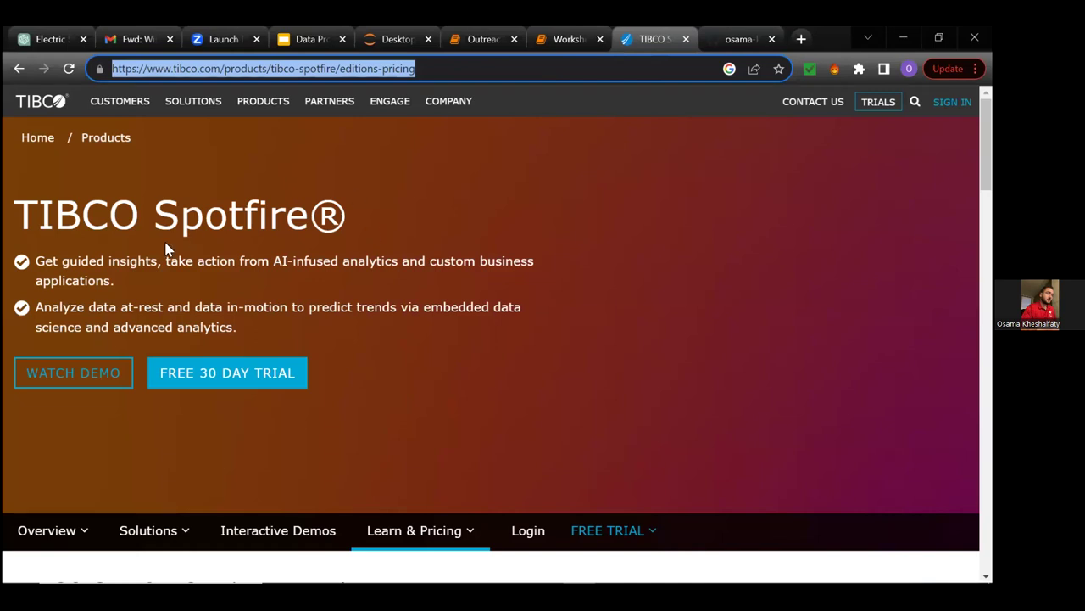
{"action": "scroll", "coordinate": [281, 249], "scroll_direction": "down", "scroll_amount": 3}
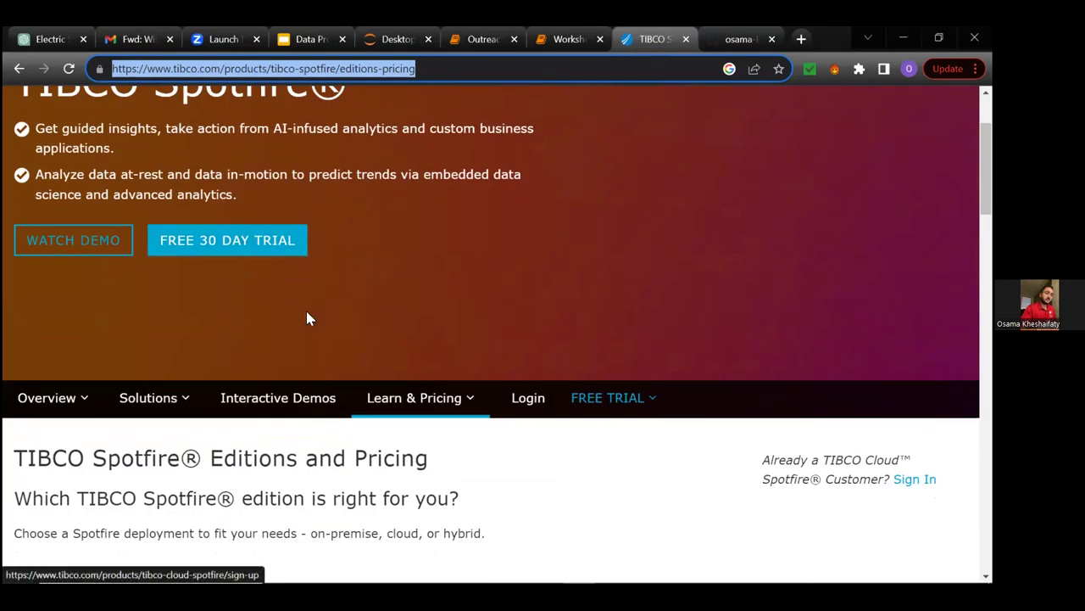
{"action": "scroll", "coordinate": [308, 314], "scroll_direction": "down", "scroll_amount": 2}
{"action": "scroll", "coordinate": [424, 359], "scroll_direction": "down", "scroll_amount": 1}
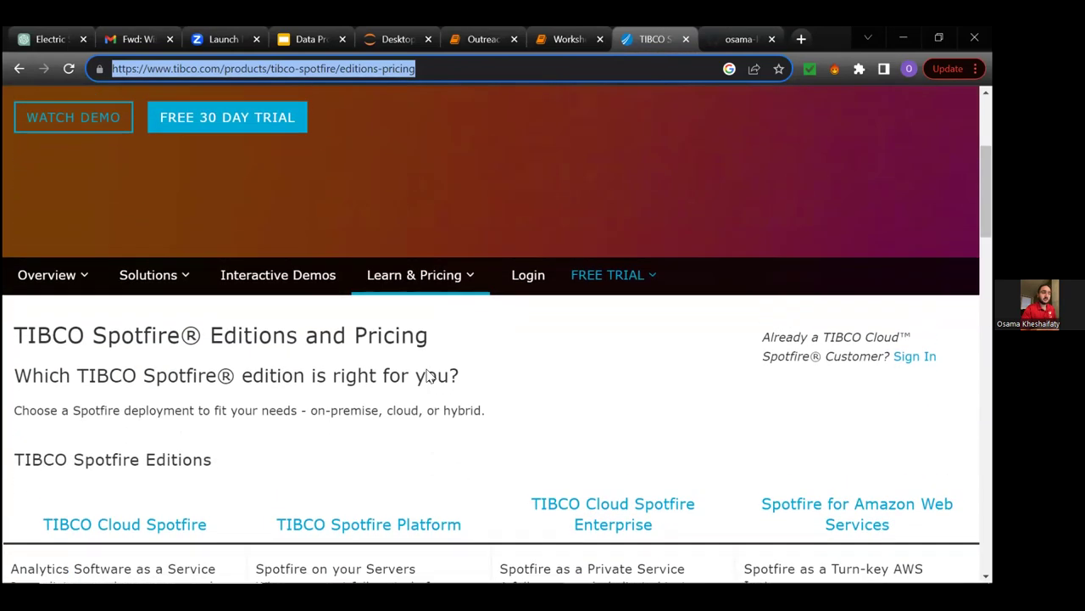
{"action": "scroll", "coordinate": [357, 212], "scroll_direction": "up", "scroll_amount": 2}
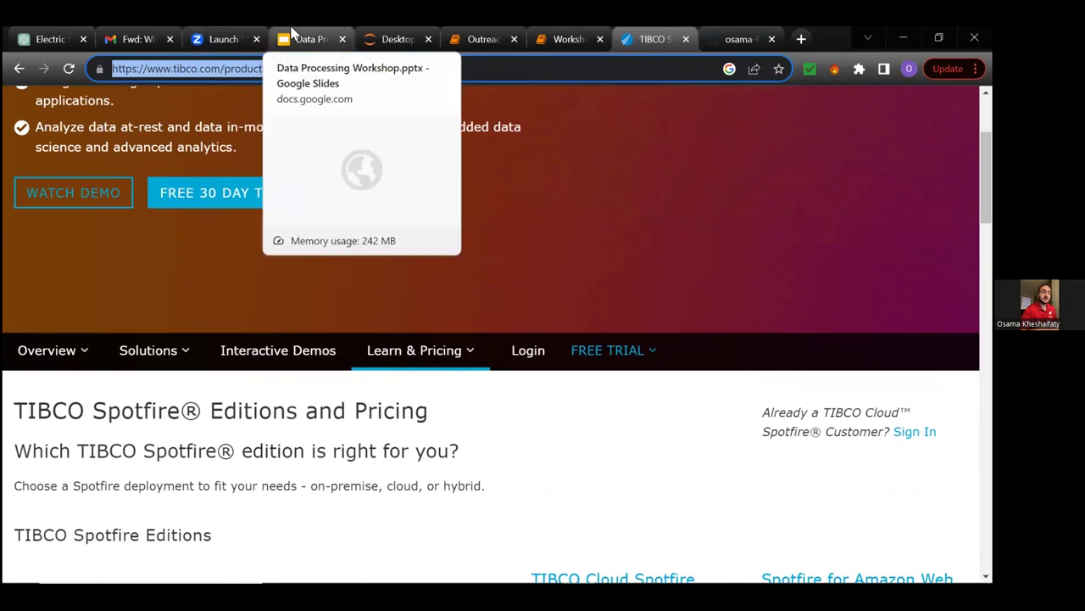
Present the Spotfire slide of the Data Processing Workshop deck again, end the slideshow and view the UW-Athletics repository on GitHub.
{"action": "left_click", "coordinate": [291, 33]}
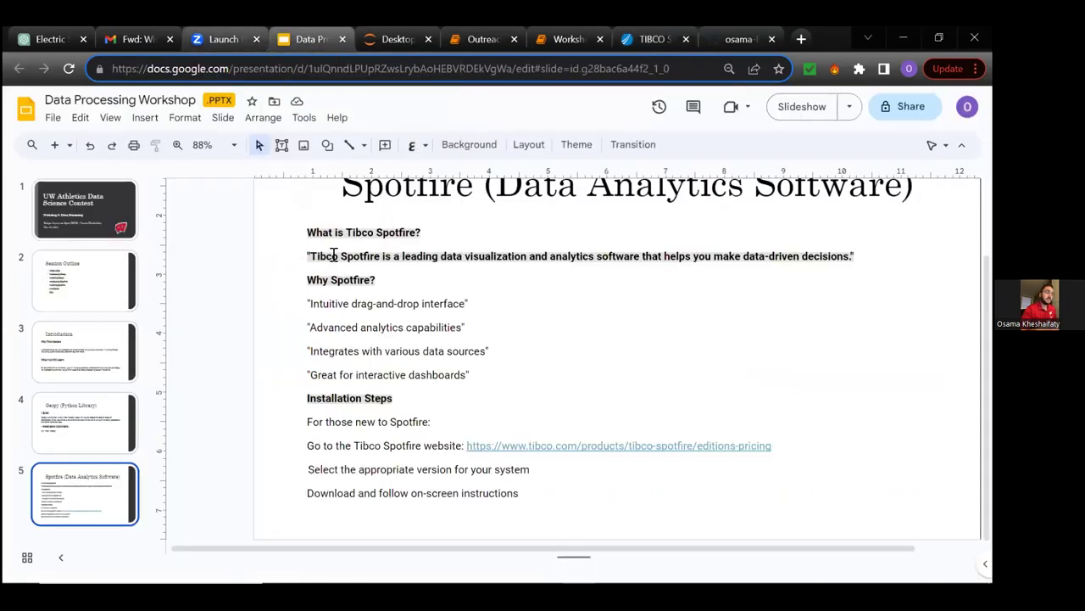
{"action": "left_click", "coordinate": [789, 113]}
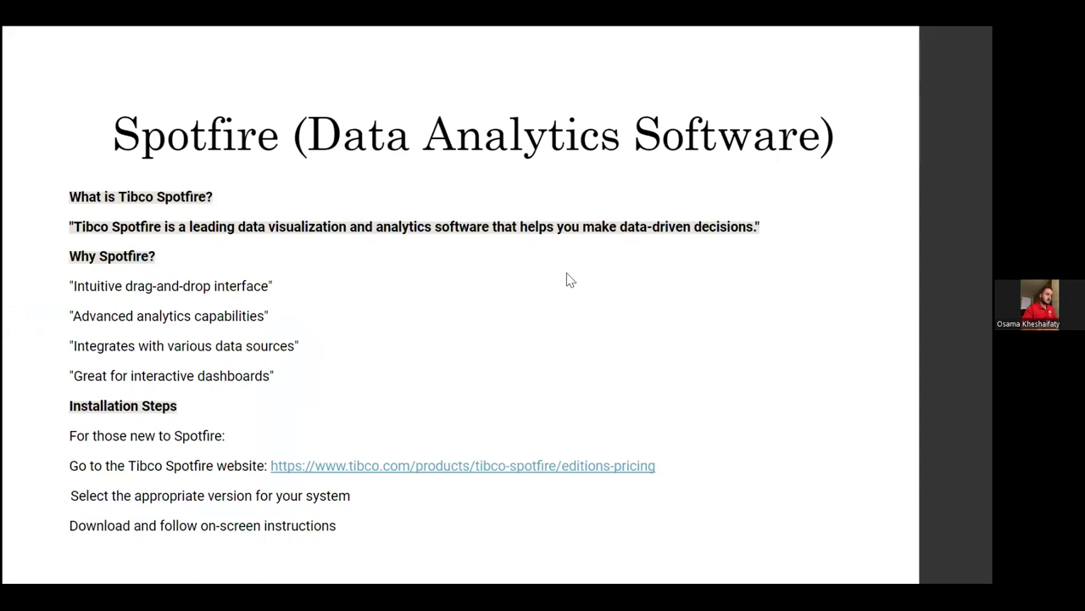
{"action": "key", "text": "Escape"}
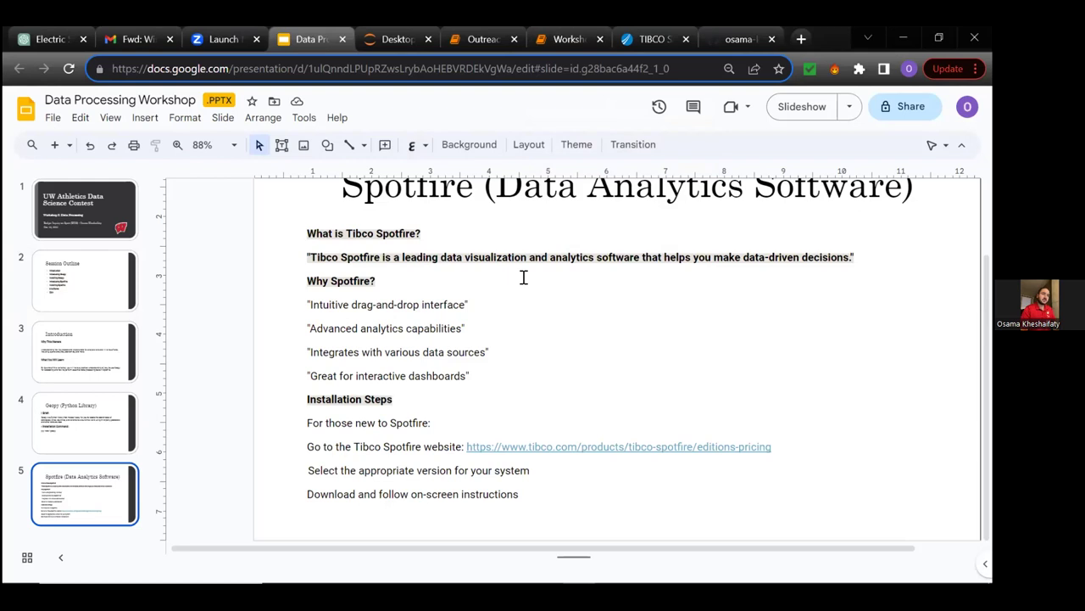
{"action": "left_click", "coordinate": [704, 38]}
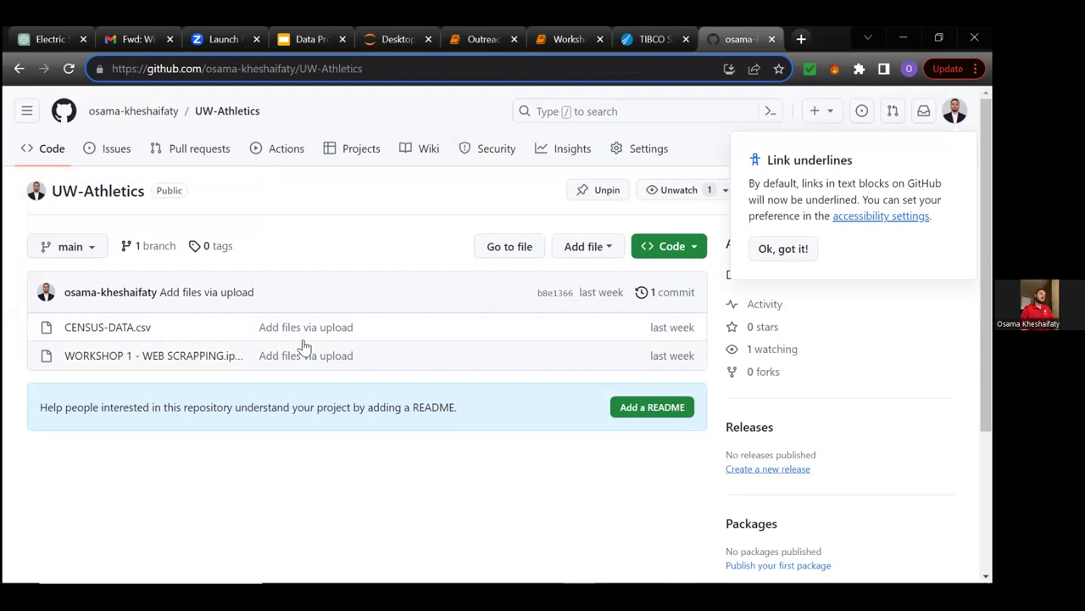
Switch to the Workshop 2 - Data Processing notebook in Jupyter and enlarge the page at its first cells.
{"action": "left_click", "coordinate": [562, 34]}
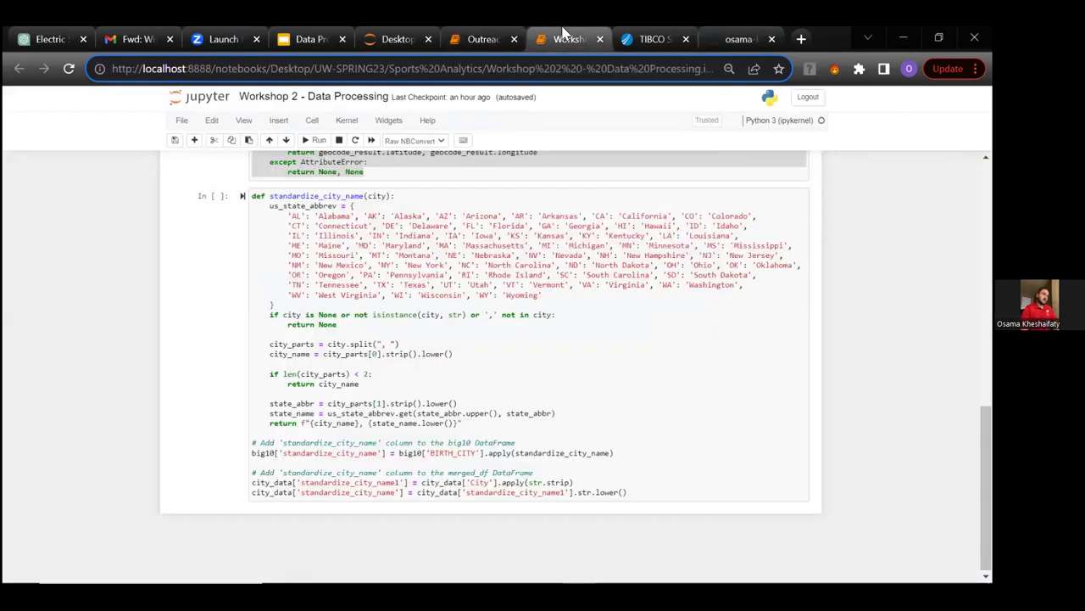
{"action": "scroll", "coordinate": [502, 249], "scroll_direction": "up", "scroll_amount": 2}
{"action": "scroll", "coordinate": [503, 251], "scroll_direction": "up", "scroll_amount": 8}
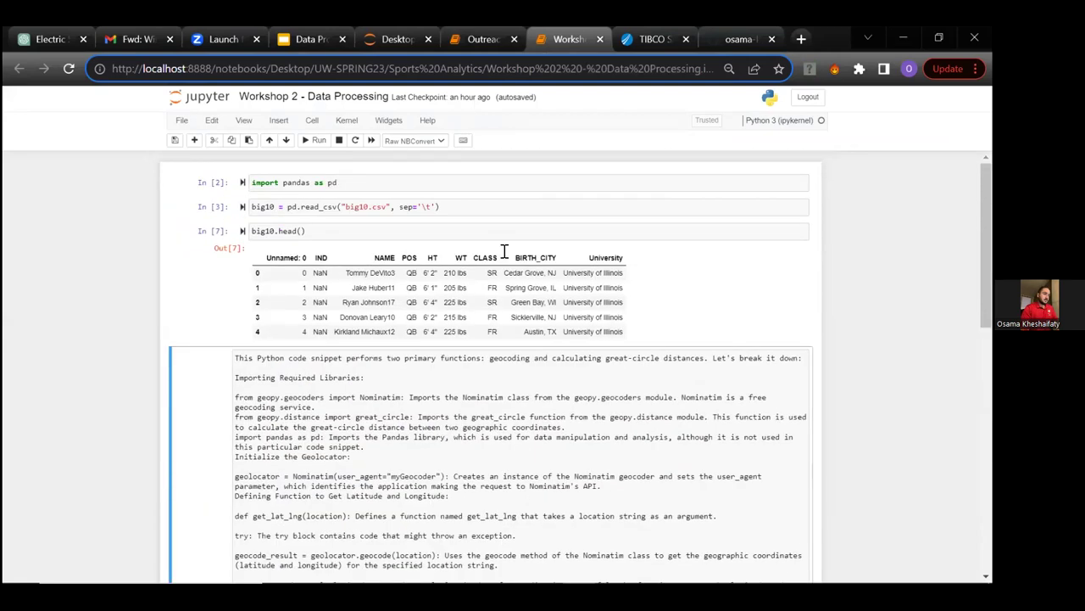
{"action": "left_click", "coordinate": [397, 182]}
{"action": "key", "text": "ctrl+plus"}
{"action": "key", "text": "ctrl+plus"}
{"action": "key", "text": "ctrl+plus"}
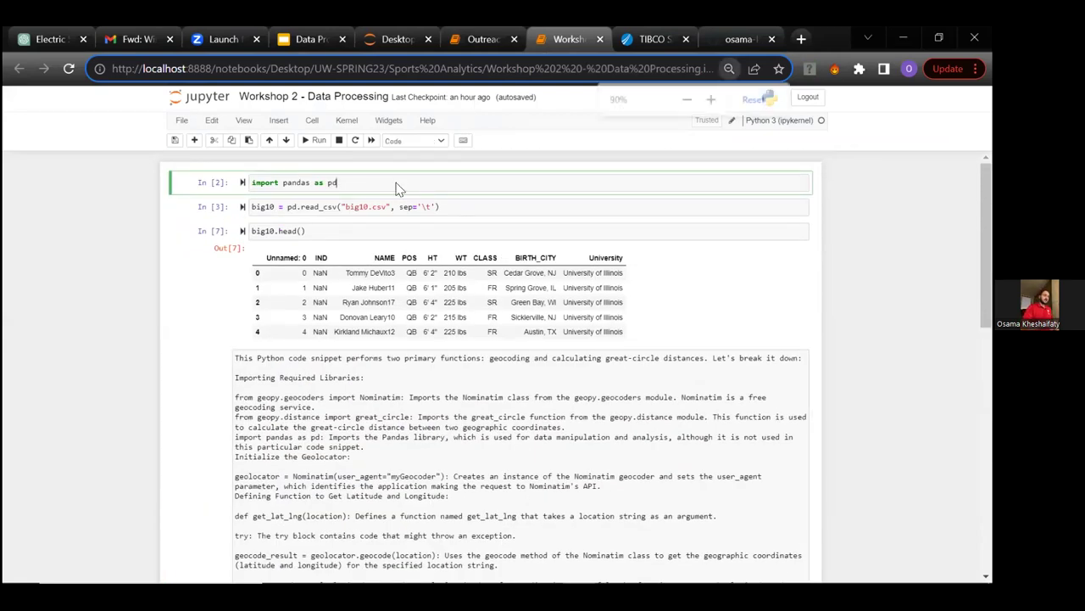
{"action": "key", "text": "ctrl+plus"}
{"action": "key", "text": "ctrl+plus"}
{"action": "key", "text": "ctrl+plus"}
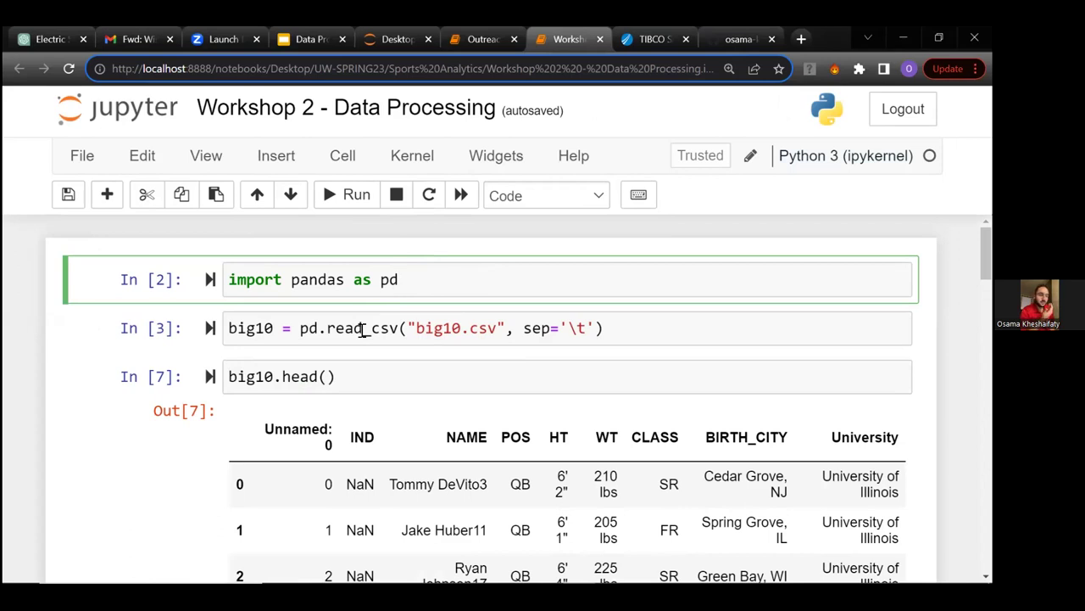
Examine the notebook cells that import pandas and read big10.csv into the big10 DataFrame.
{"action": "scroll", "coordinate": [498, 417], "scroll_direction": "down", "scroll_amount": 2}
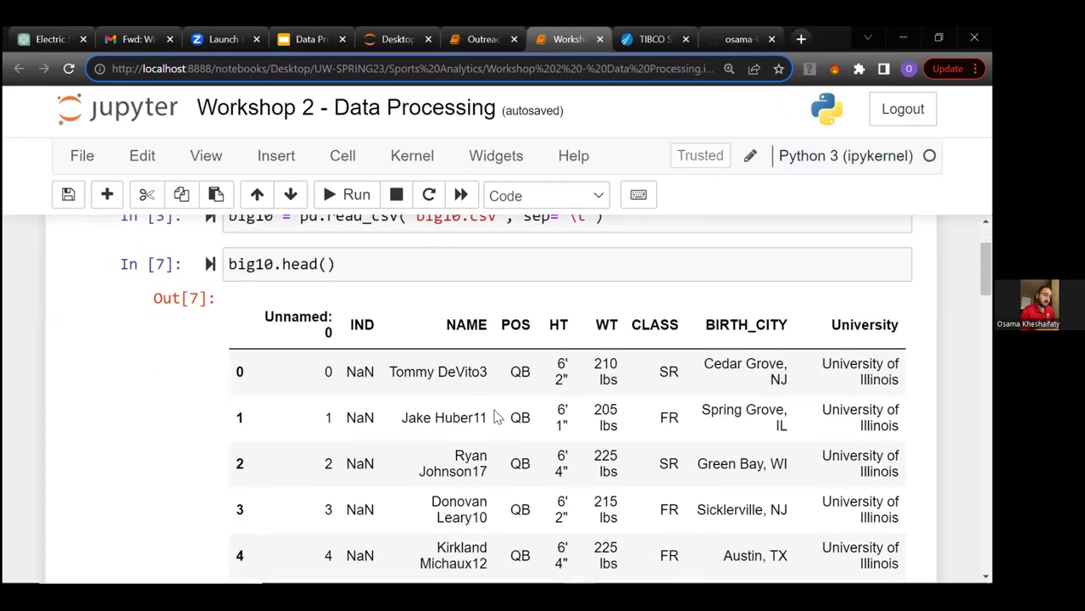
{"action": "scroll", "coordinate": [509, 327], "scroll_direction": "up", "scroll_amount": 2}
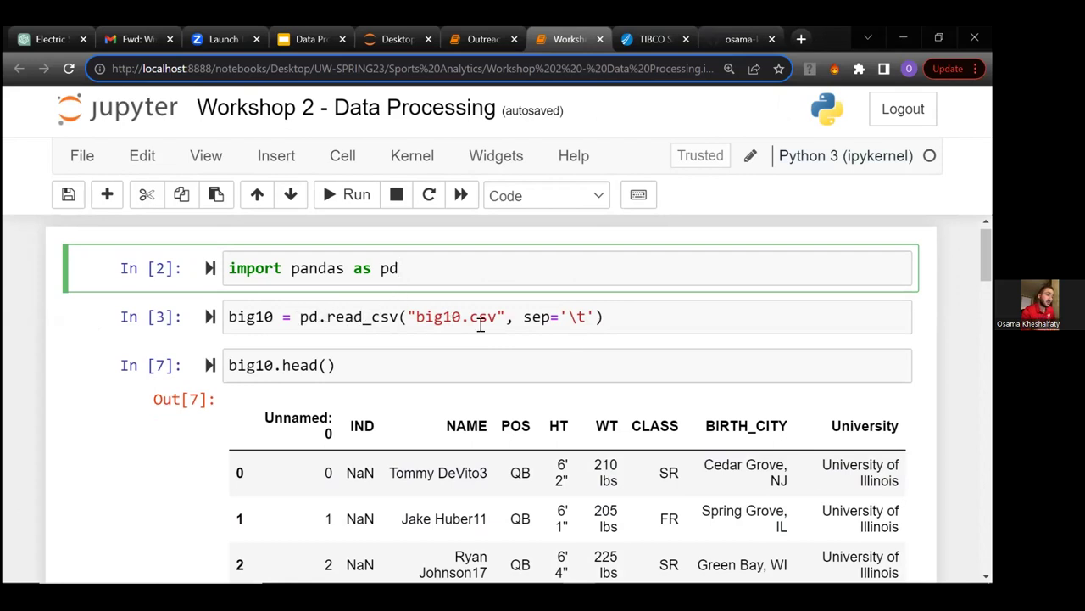
{"action": "left_click", "coordinate": [647, 320]}
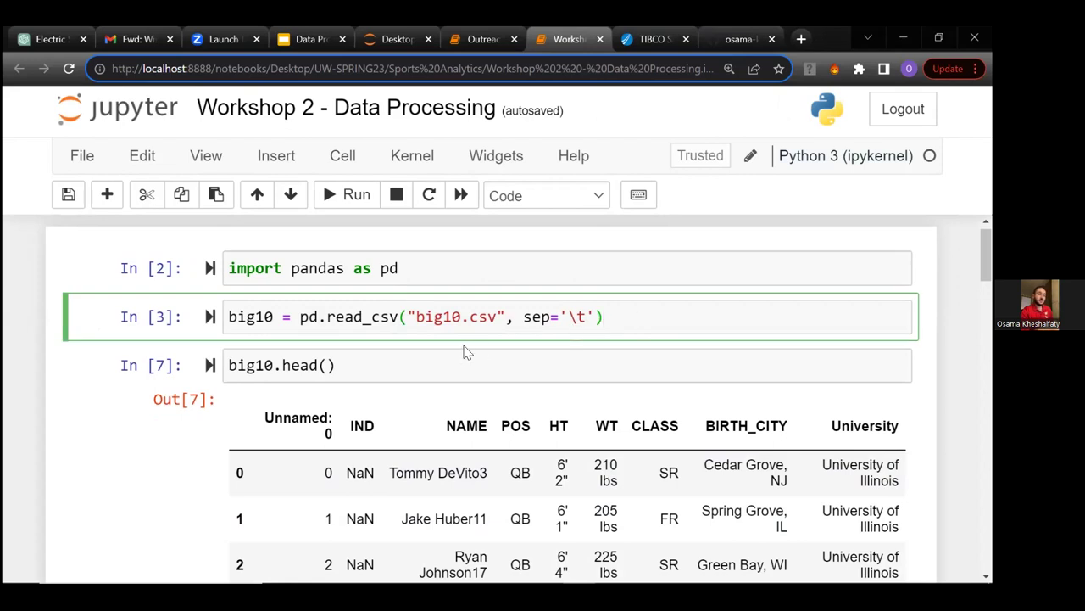
{"action": "left_click", "coordinate": [422, 268]}
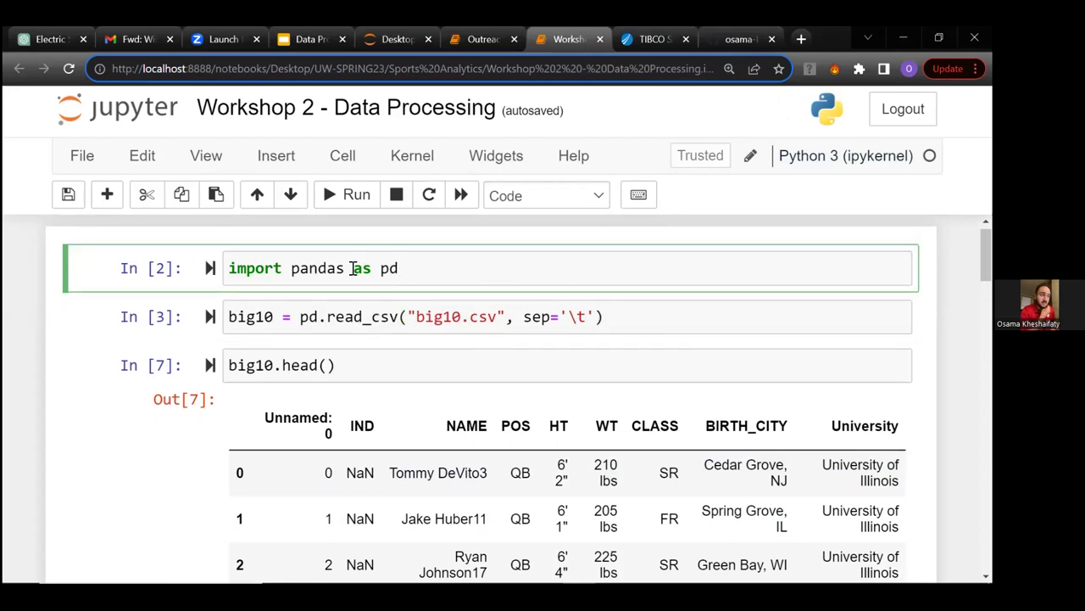
{"action": "left_click", "coordinate": [262, 317]}
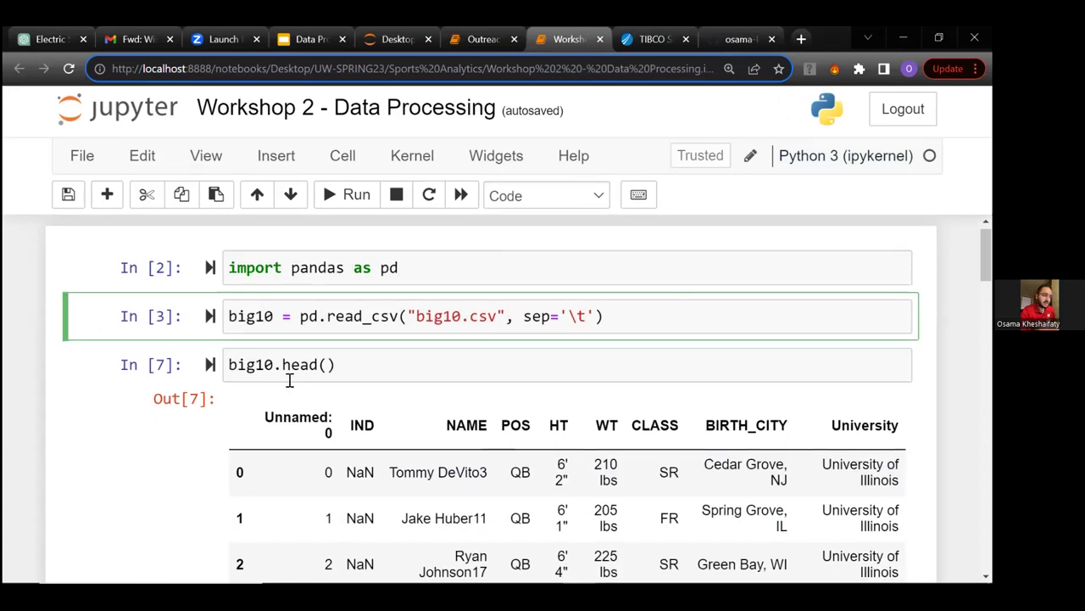
Inspect the big10.head() output table, focusing on the BIRTH_CITY value of the first row.
{"action": "scroll", "coordinate": [288, 381], "scroll_direction": "down", "scroll_amount": 1}
{"action": "scroll", "coordinate": [337, 316], "scroll_direction": "down", "scroll_amount": 1}
{"action": "scroll", "coordinate": [334, 296], "scroll_direction": "up", "scroll_amount": 1}
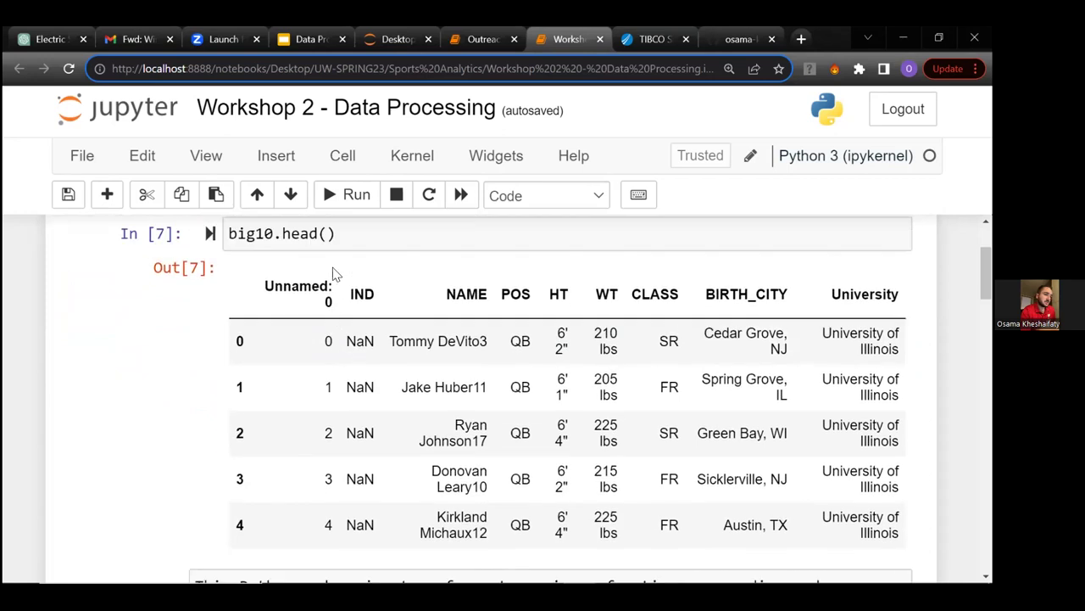
{"action": "scroll", "coordinate": [458, 331], "scroll_direction": "up", "scroll_amount": 1}
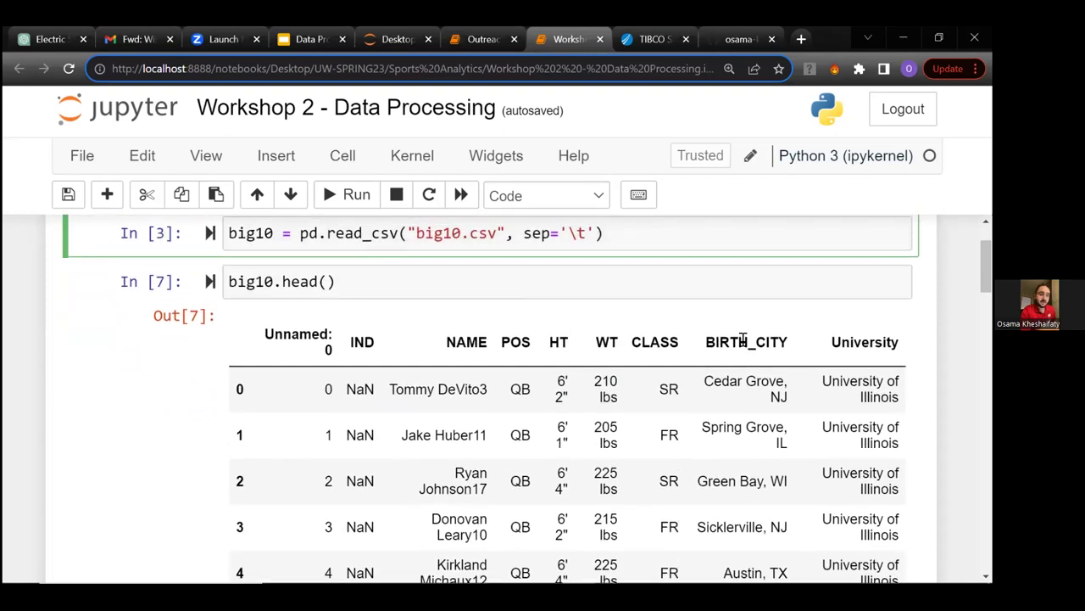
{"action": "scroll", "coordinate": [739, 344], "scroll_direction": "down", "scroll_amount": 1}
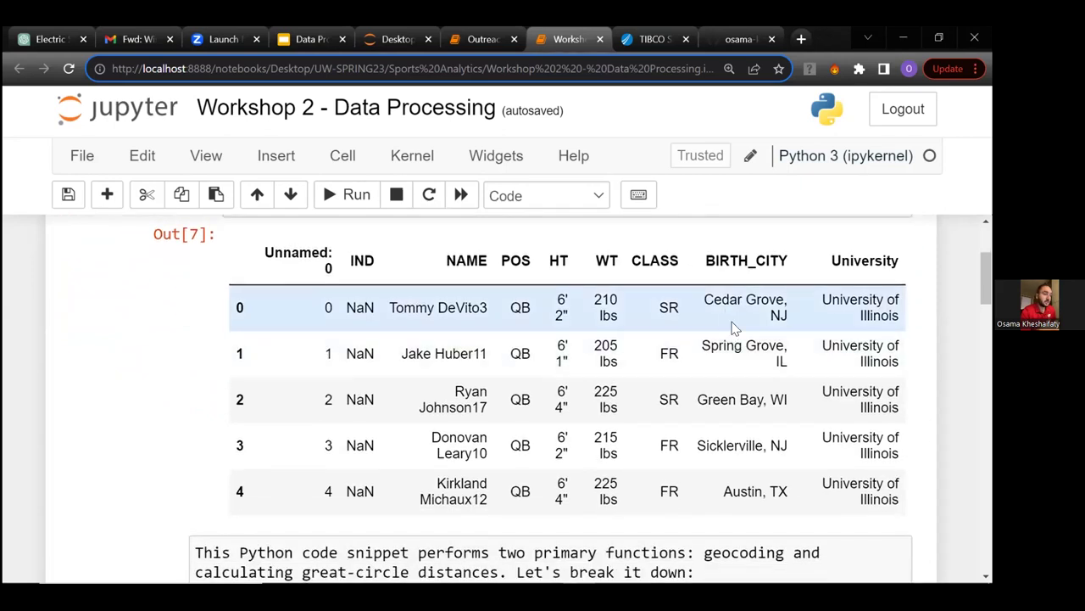
{"action": "triple_click", "coordinate": [728, 299]}
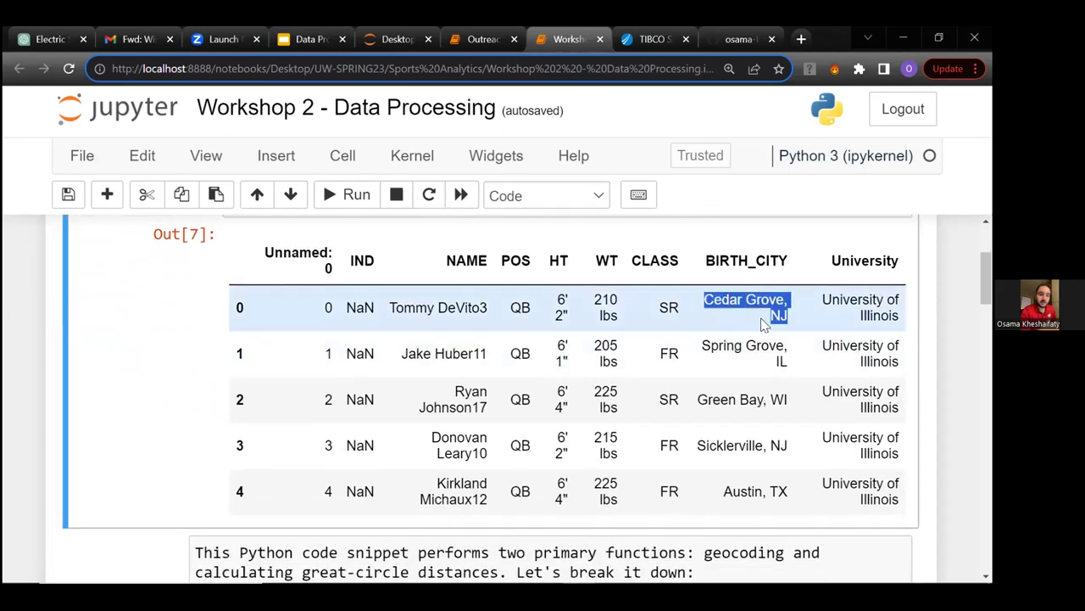
{"action": "left_click", "coordinate": [766, 320]}
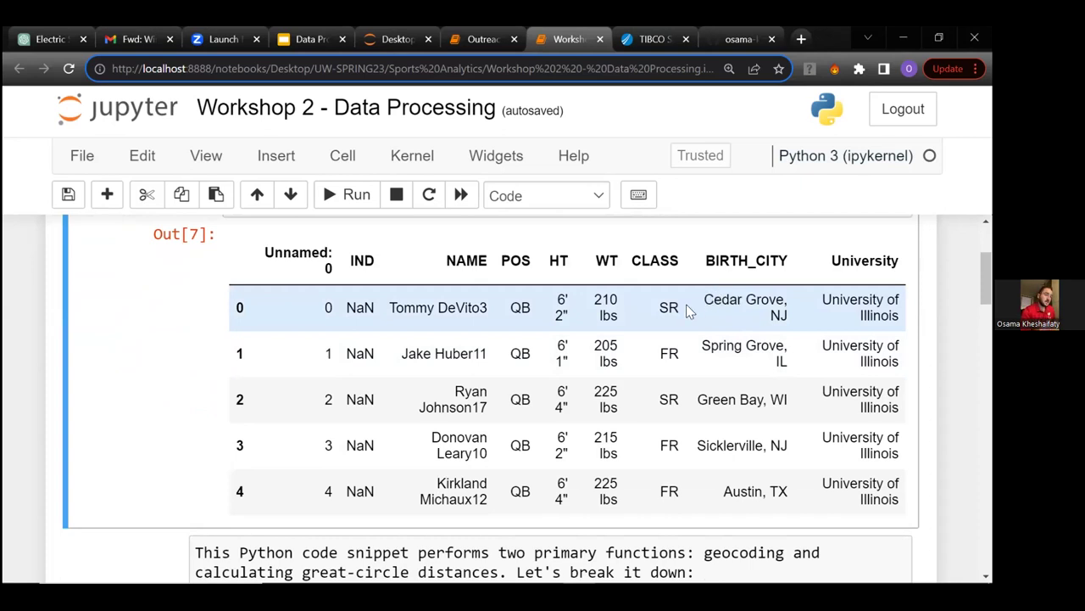
Read through the text cell explaining the geocoding and great-circle distance code, down to the geopy import cell.
{"action": "scroll", "coordinate": [688, 312], "scroll_direction": "down", "scroll_amount": 1}
{"action": "scroll", "coordinate": [688, 312], "scroll_direction": "up", "scroll_amount": 1}
{"action": "scroll", "coordinate": [688, 312], "scroll_direction": "down", "scroll_amount": 2}
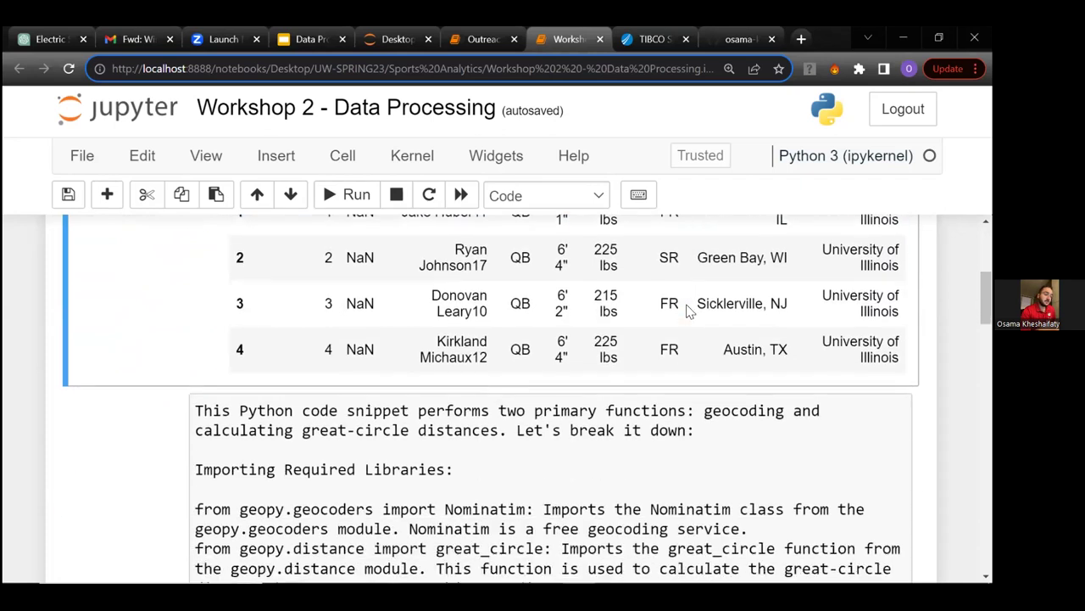
{"action": "scroll", "coordinate": [484, 395], "scroll_direction": "down", "scroll_amount": 3}
{"action": "scroll", "coordinate": [481, 395], "scroll_direction": "down", "scroll_amount": 6}
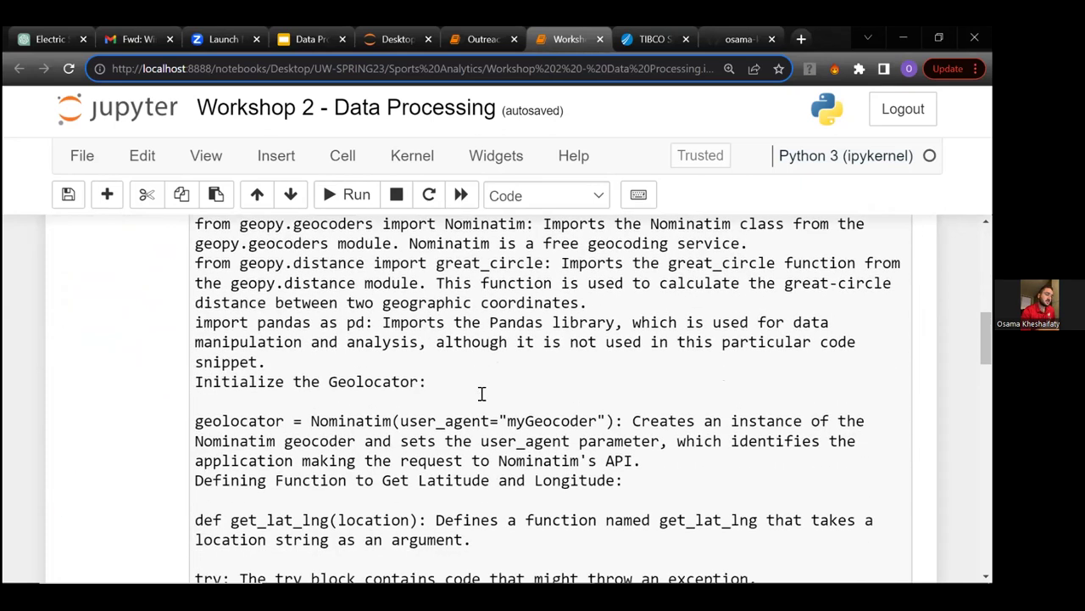
{"action": "scroll", "coordinate": [480, 395], "scroll_direction": "down", "scroll_amount": 1}
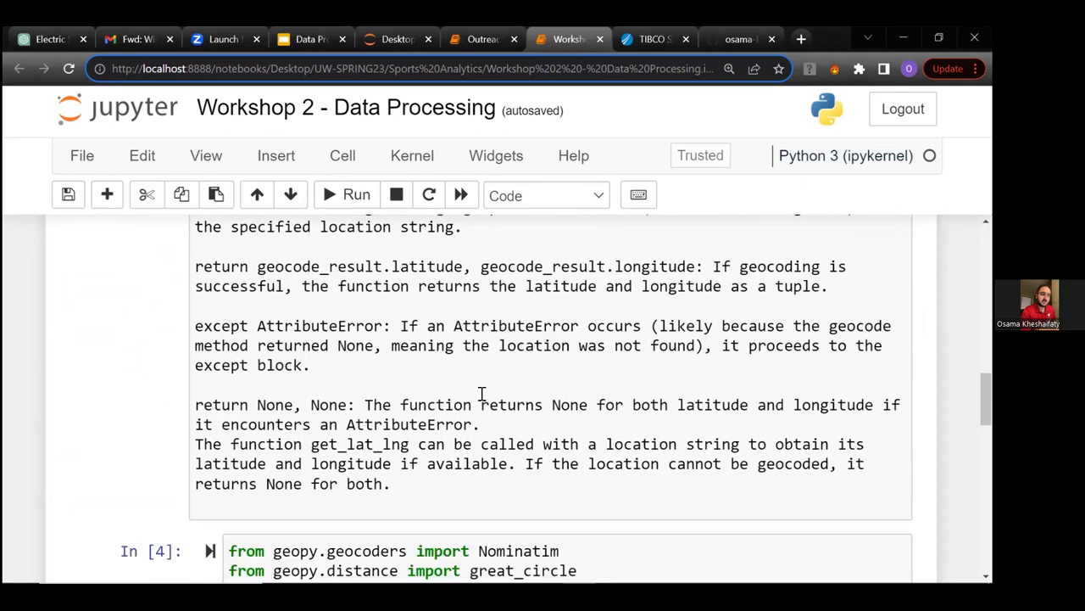
{"action": "scroll", "coordinate": [471, 373], "scroll_direction": "down", "scroll_amount": 2}
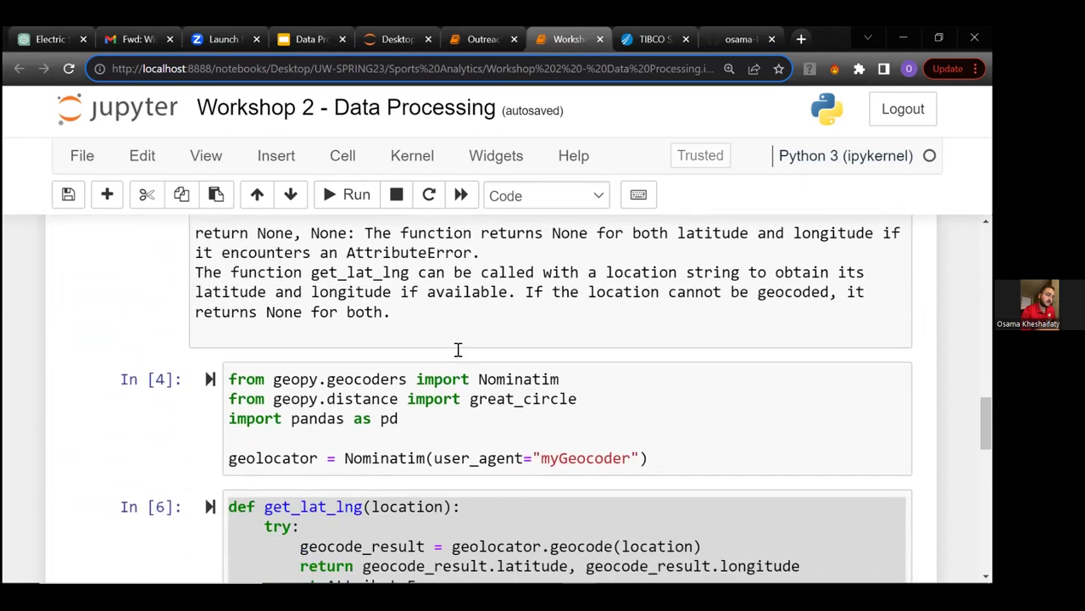
Examine the import statements for Nominatim from geopy.geocoders and great_circle from geopy.distance.
{"action": "double_click", "coordinate": [305, 379]}
{"action": "left_click", "coordinate": [317, 394]}
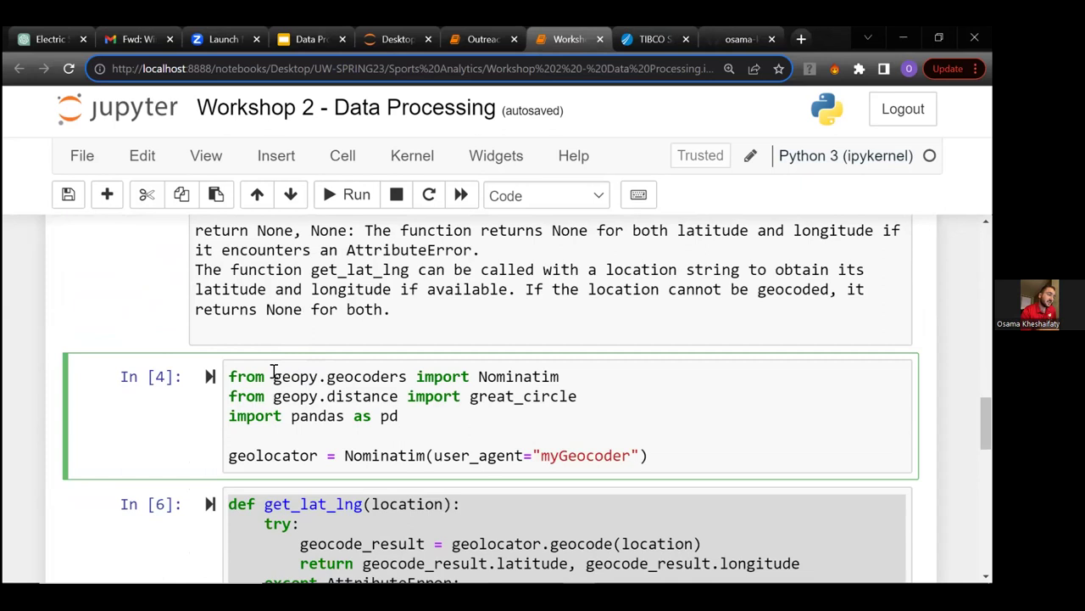
{"action": "double_click", "coordinate": [386, 377]}
{"action": "left_click", "coordinate": [399, 376]}
{"action": "left_click", "coordinate": [519, 379]}
{"action": "scroll", "coordinate": [424, 433], "scroll_direction": "down", "scroll_amount": 1}
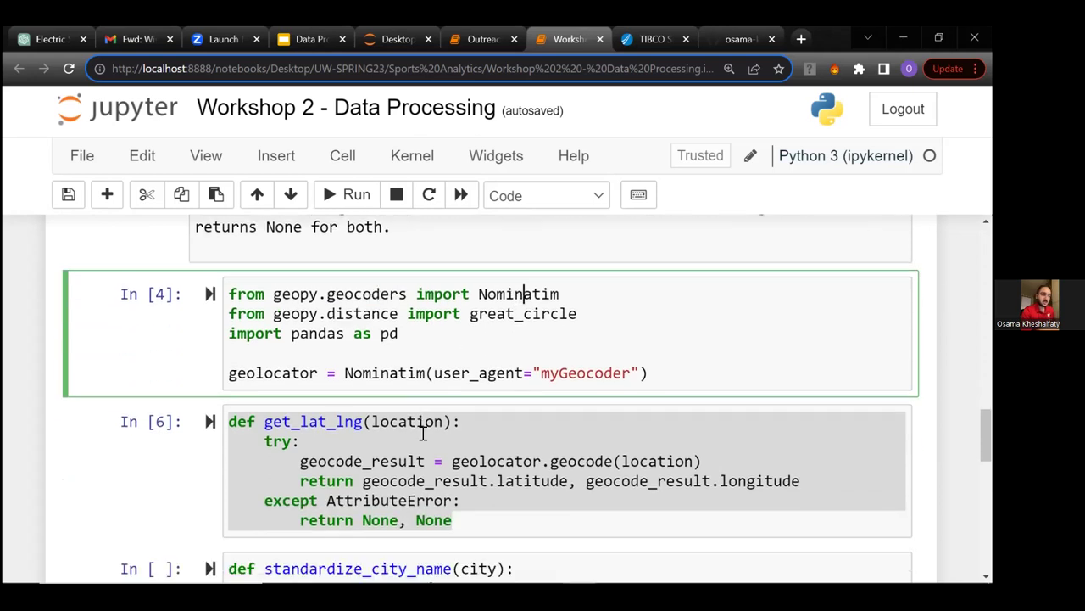
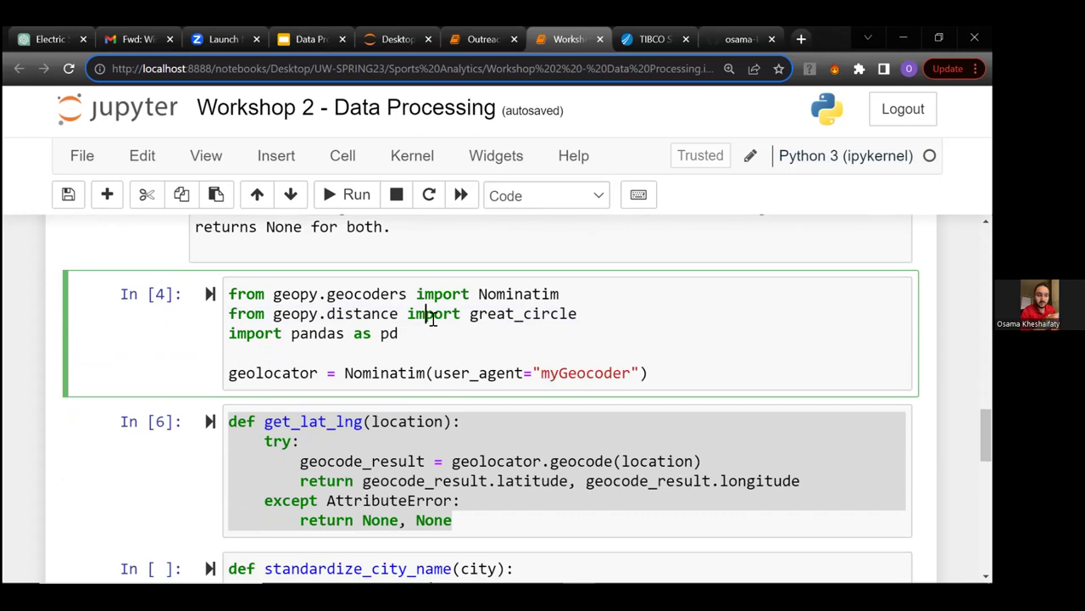
{"action": "scroll", "coordinate": [359, 334], "scroll_direction": "down", "scroll_amount": 2}
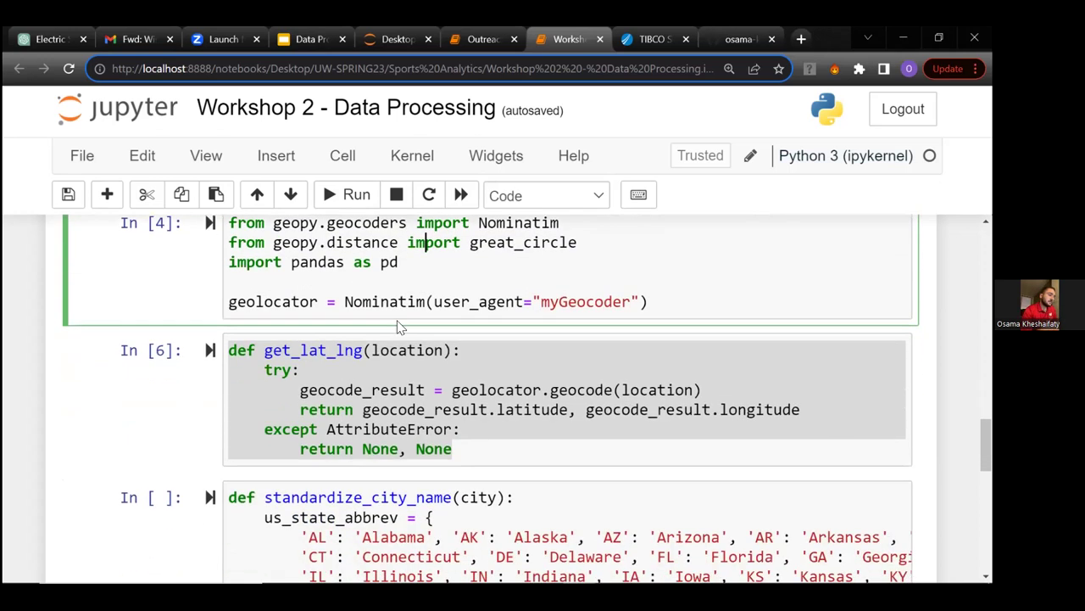
Inspect the geolocator assignment that uses Nominatim and the get_lat_lng function's geocode_result line.
{"action": "double_click", "coordinate": [290, 301]}
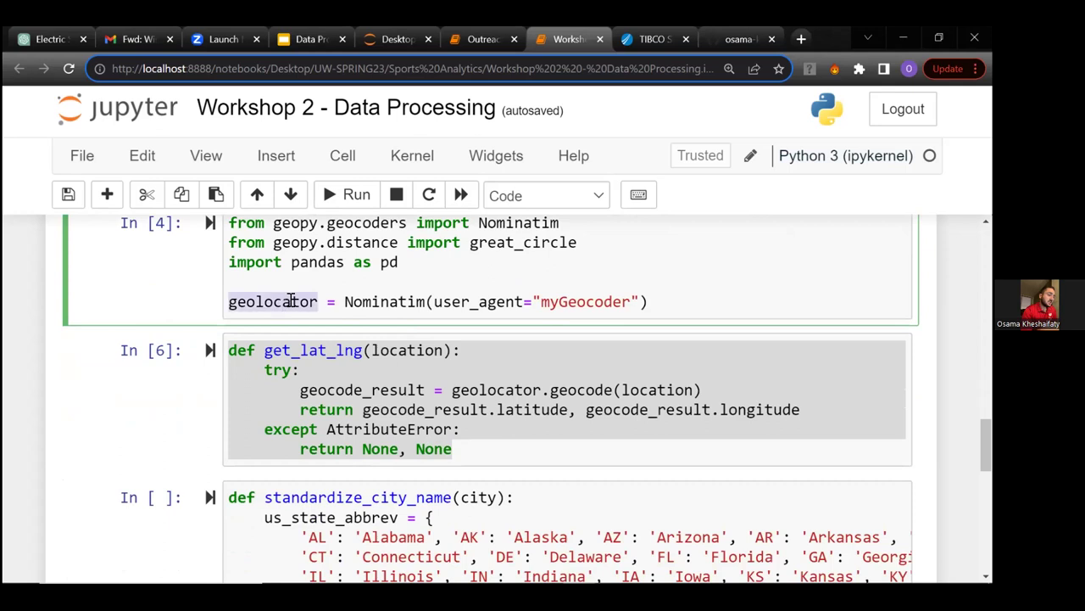
{"action": "left_click", "coordinate": [304, 304]}
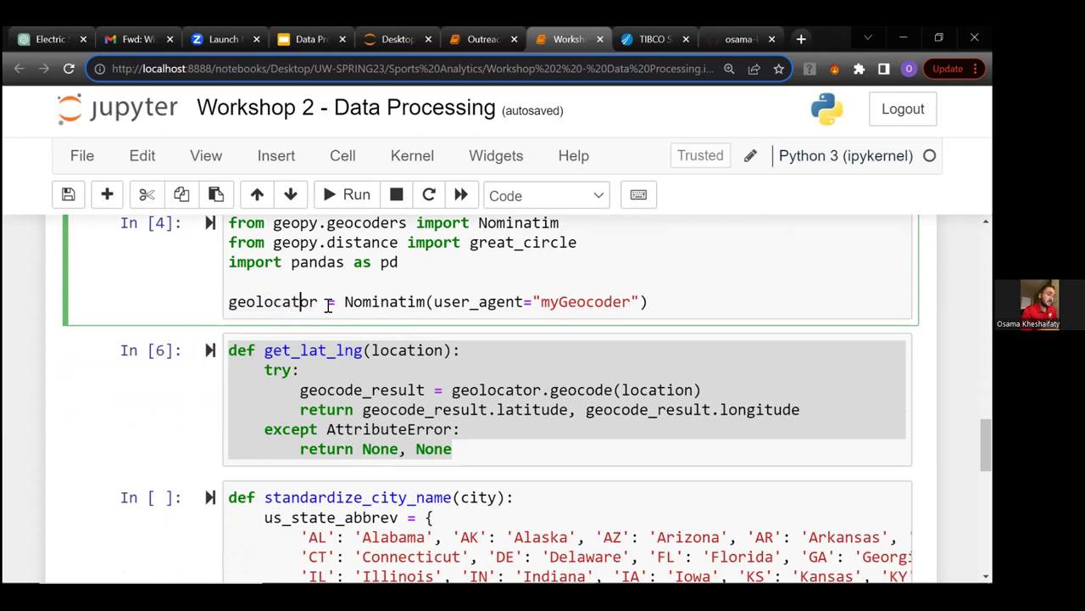
{"action": "left_click", "coordinate": [398, 390]}
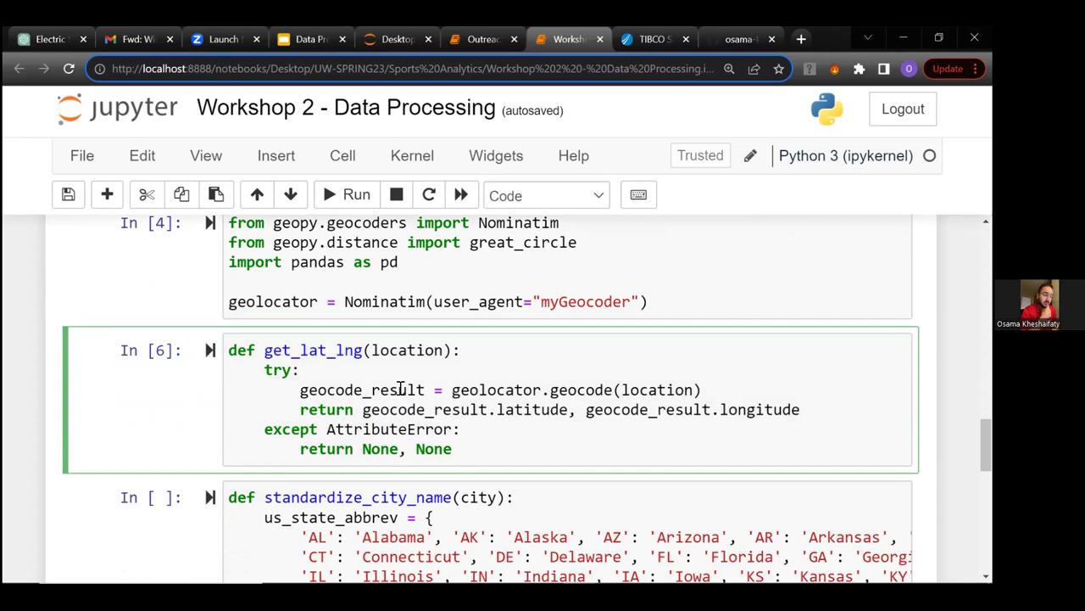
{"action": "left_click", "coordinate": [398, 293]}
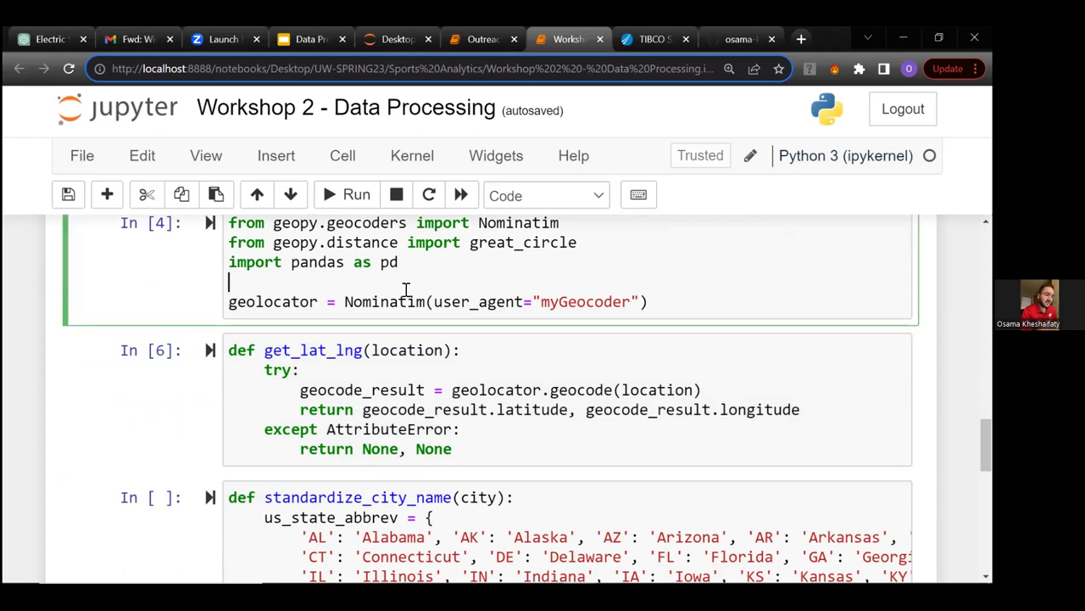
Examine the geolocator assignment, focusing on the Nominatim call with the myGeocoder user agent.
{"action": "double_click", "coordinate": [395, 301]}
{"action": "left_click", "coordinate": [428, 302]}
{"action": "left_click", "coordinate": [428, 302]}
{"action": "scroll", "coordinate": [419, 318], "scroll_direction": "up", "scroll_amount": 1}
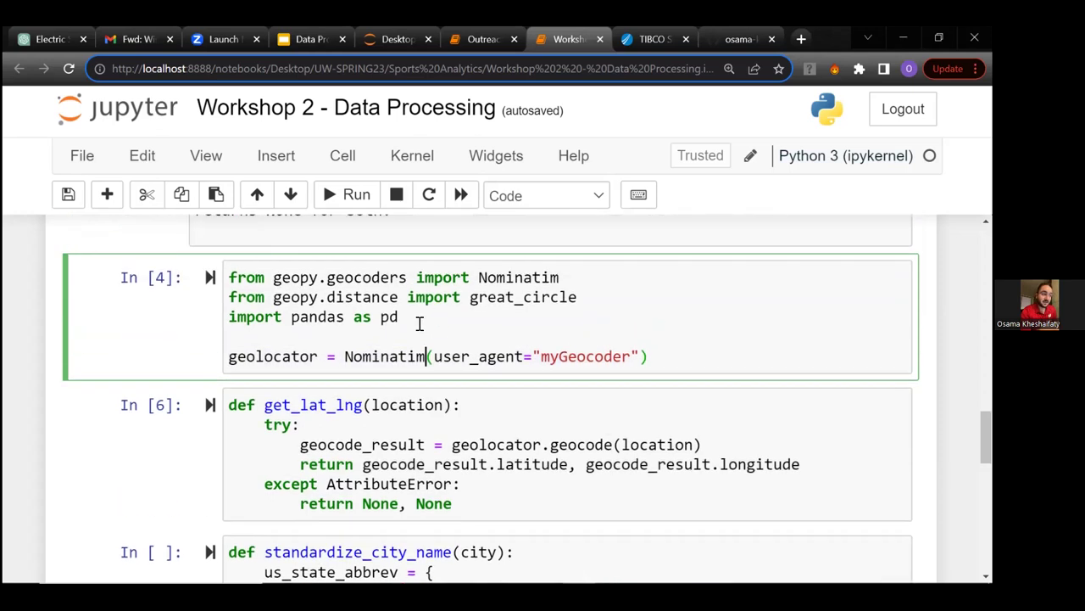
{"action": "triple_click", "coordinate": [397, 356]}
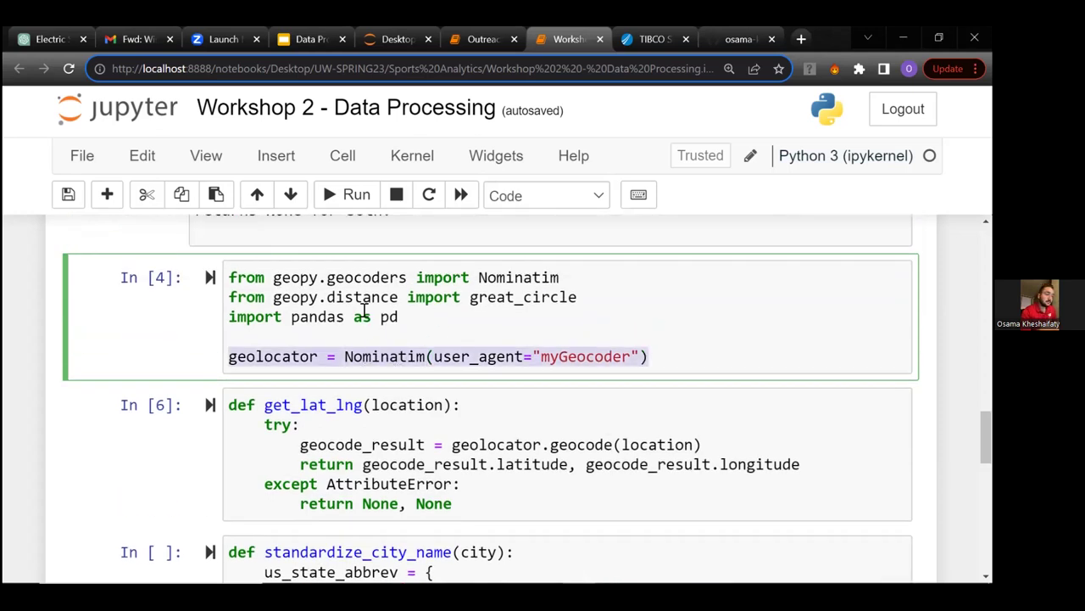
{"action": "double_click", "coordinate": [401, 357]}
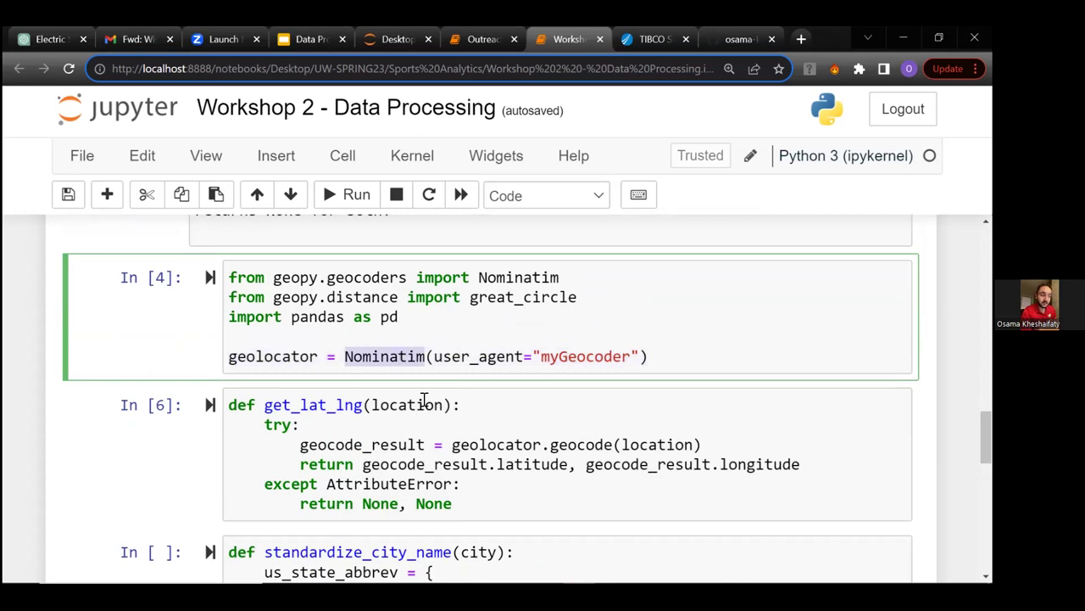
Examine the try and except branches of the get_lat_lng function, including its AttributeError fallback.
{"action": "left_click", "coordinate": [433, 430]}
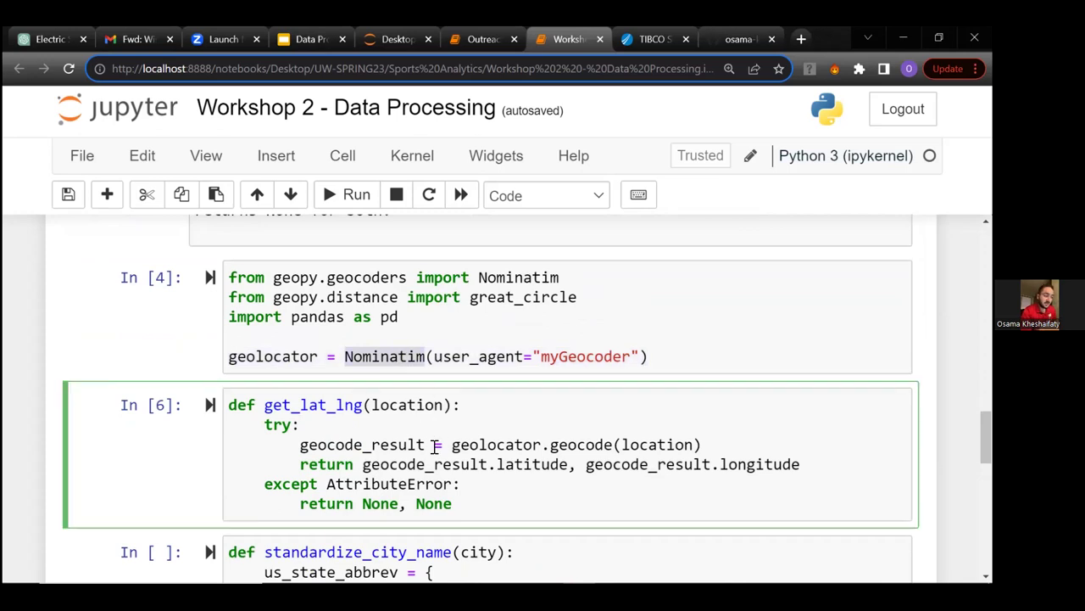
{"action": "scroll", "coordinate": [432, 450], "scroll_direction": "down", "scroll_amount": 1}
{"action": "triple_click", "coordinate": [441, 439]}
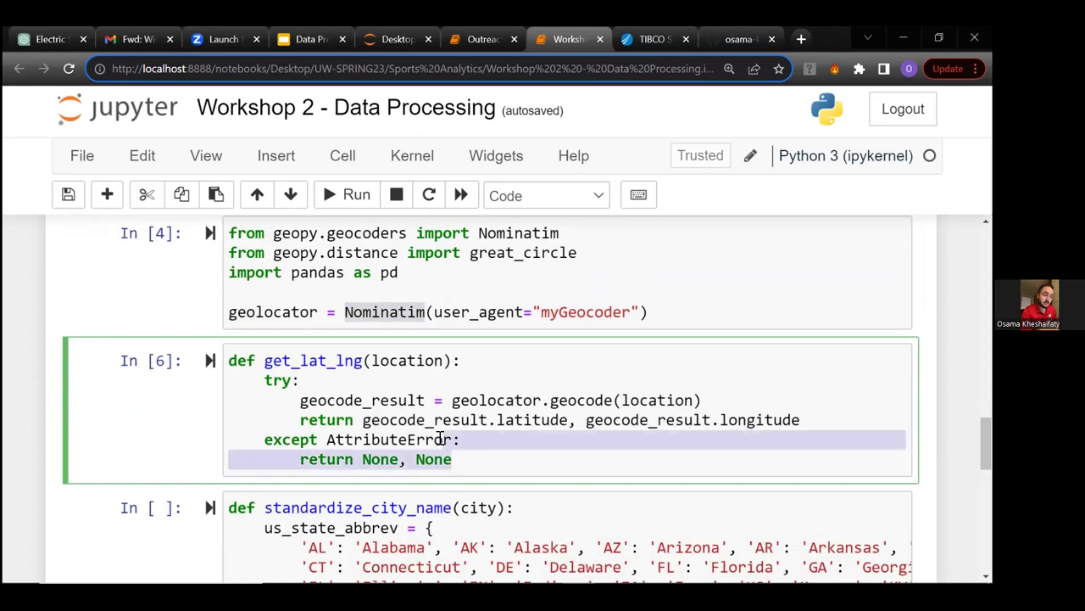
{"action": "left_click", "coordinate": [366, 418]}
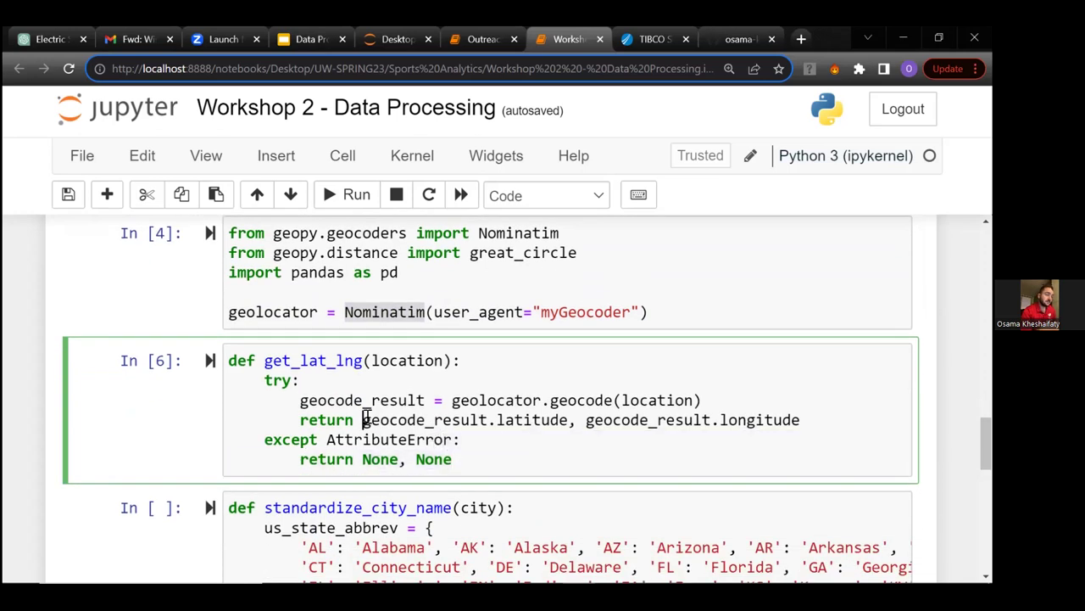
{"action": "scroll", "coordinate": [373, 365], "scroll_direction": "down", "scroll_amount": 1}
{"action": "triple_click", "coordinate": [380, 327]}
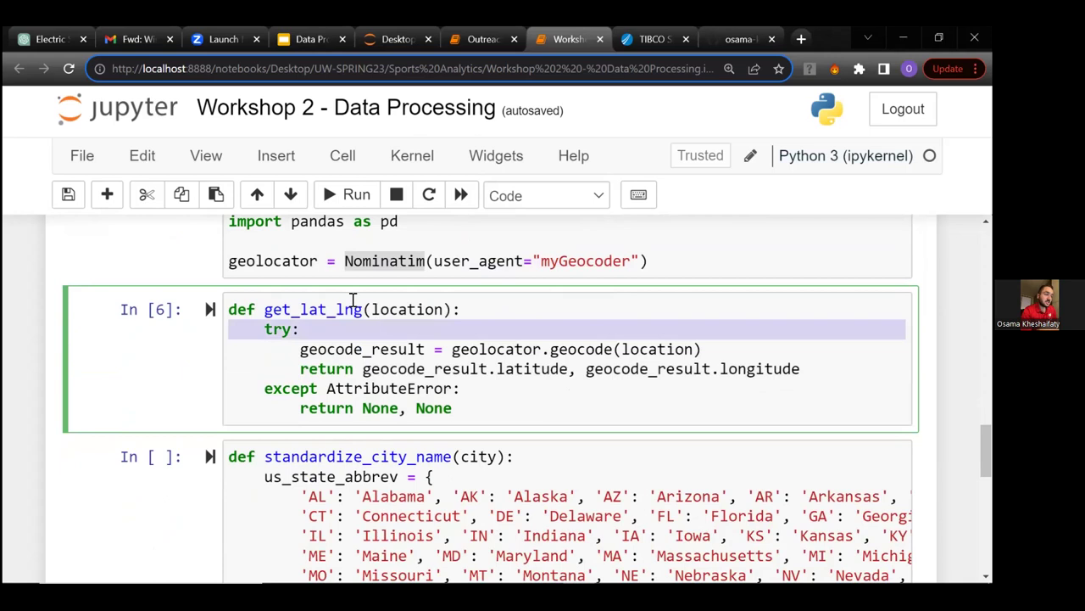
{"action": "left_click", "coordinate": [336, 336]}
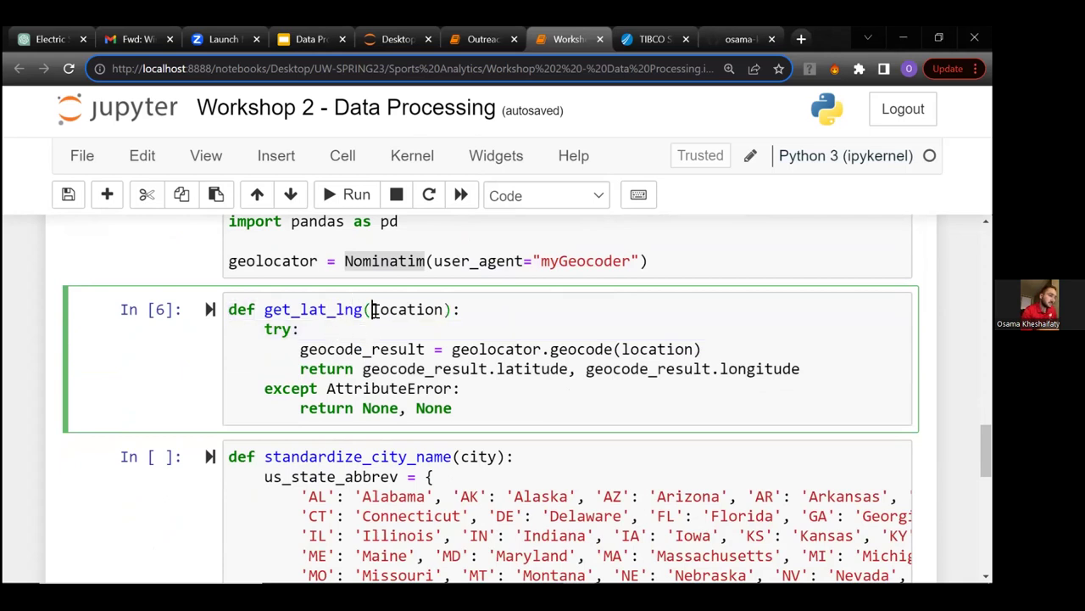
Trace the location parameter of get_lat_lng through the geolocator.geocode call to the returned latitude and longitude.
{"action": "double_click", "coordinate": [406, 310]}
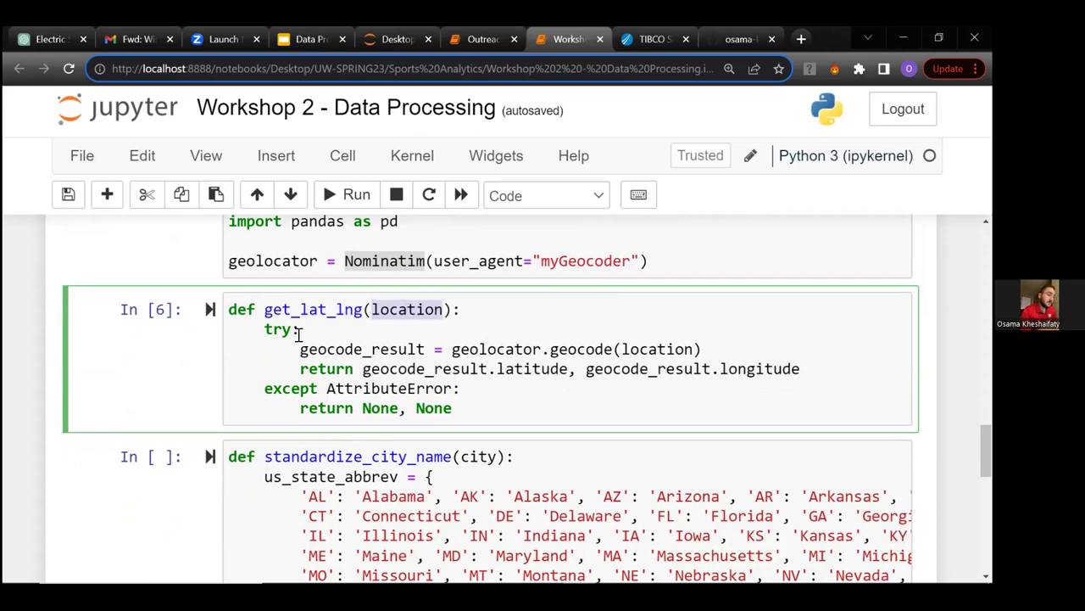
{"action": "left_click", "coordinate": [303, 349]}
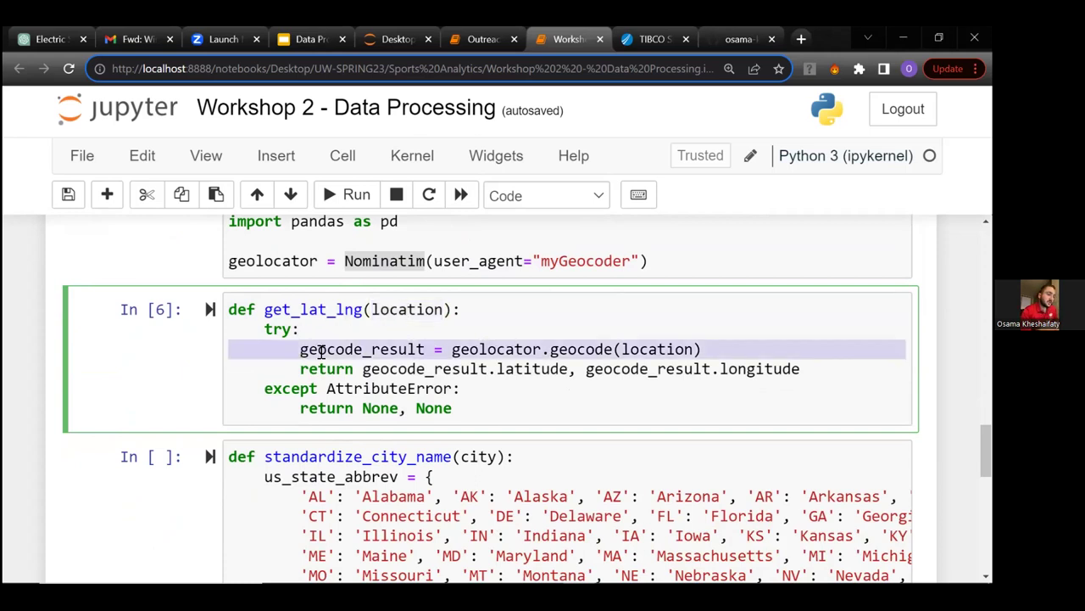
{"action": "double_click", "coordinate": [298, 261]}
{"action": "triple_click", "coordinate": [290, 261]}
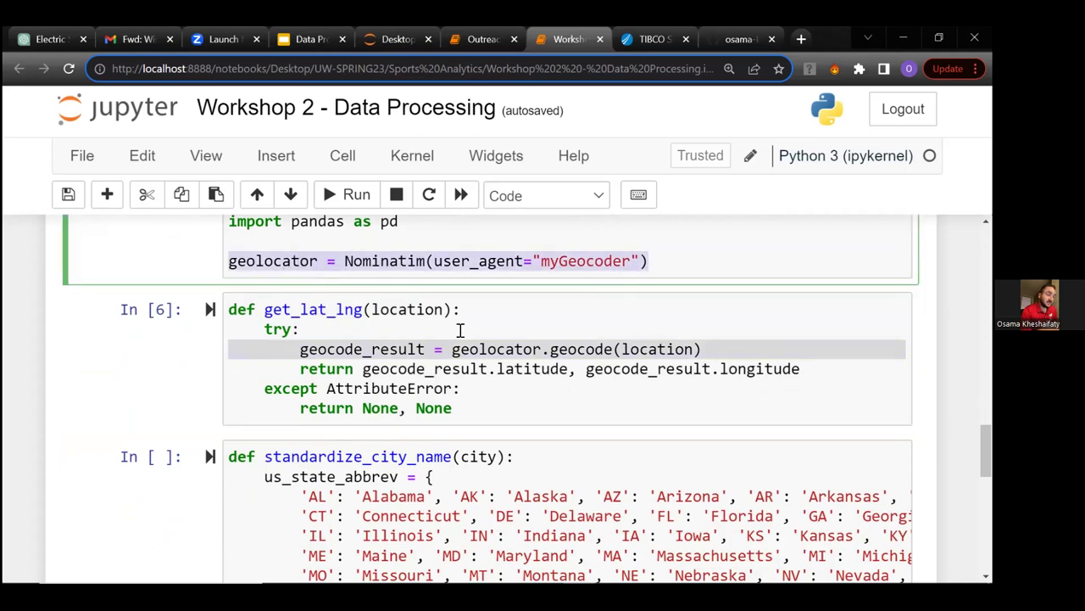
{"action": "left_click", "coordinate": [544, 349]}
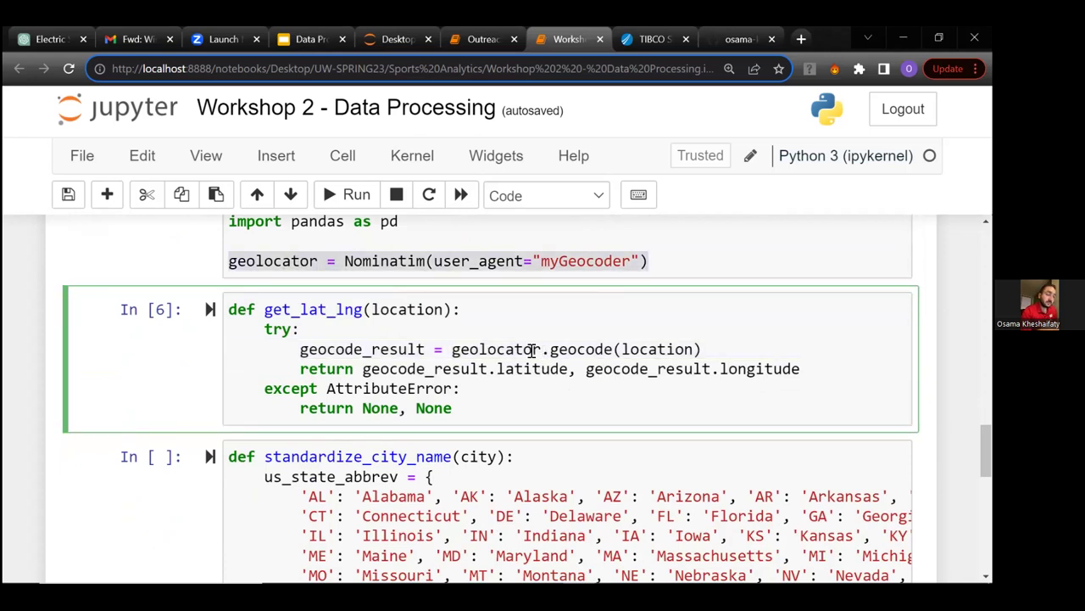
{"action": "triple_click", "coordinate": [577, 349]}
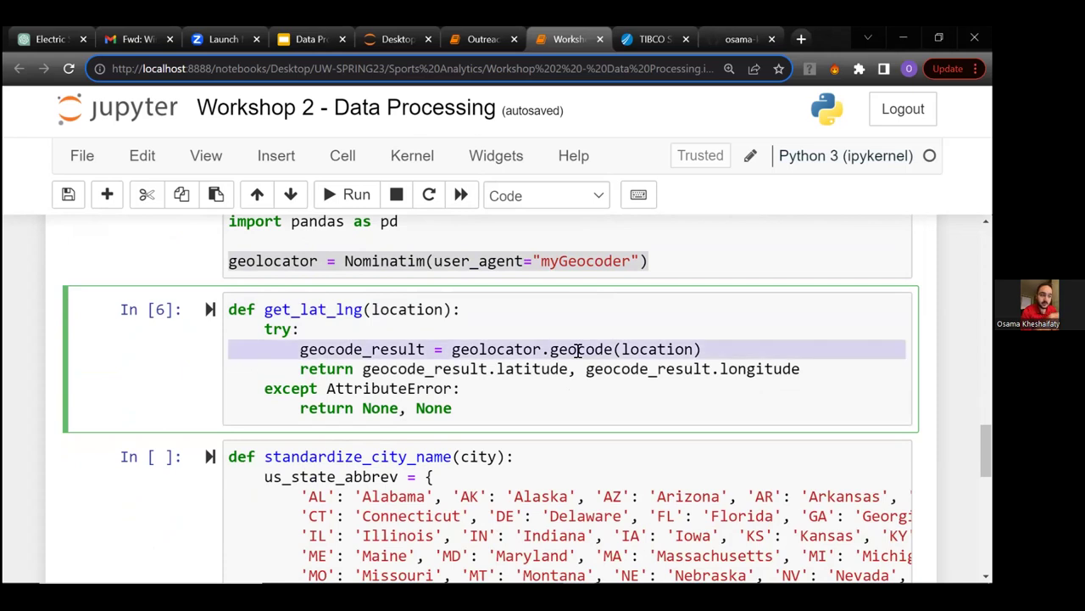
{"action": "left_click", "coordinate": [490, 371]}
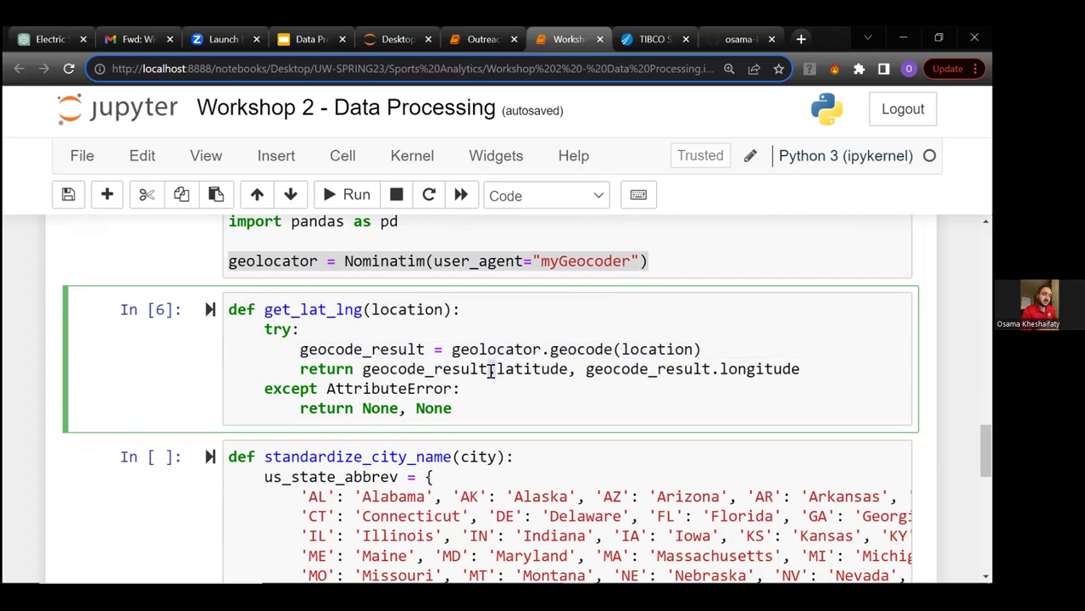
Examine the us_state_abbrev dictionary at the start of the standardize_city_name function, focusing on its abbreviation-to-state pairs.
{"action": "scroll", "coordinate": [448, 348], "scroll_direction": "down", "scroll_amount": 1}
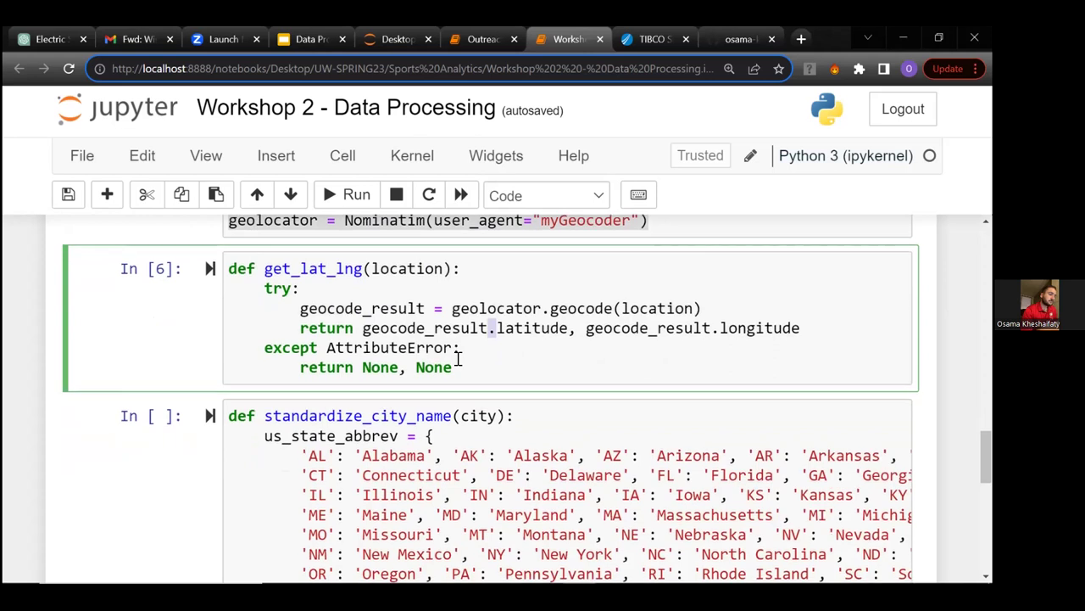
{"action": "scroll", "coordinate": [456, 354], "scroll_direction": "down", "scroll_amount": 1}
{"action": "scroll", "coordinate": [483, 363], "scroll_direction": "down", "scroll_amount": 2}
{"action": "scroll", "coordinate": [475, 356], "scroll_direction": "up", "scroll_amount": 2}
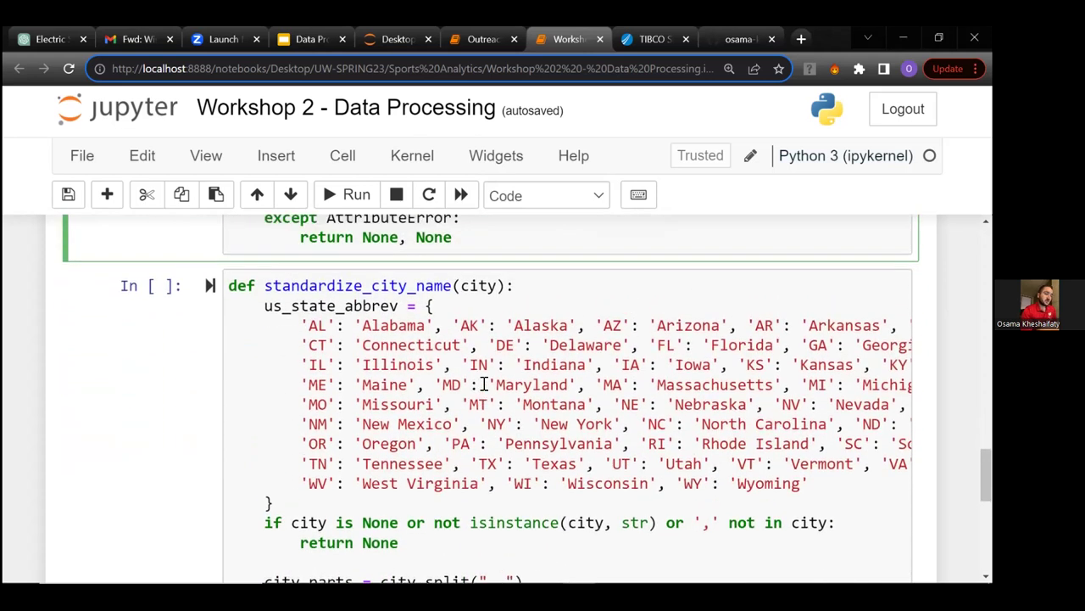
{"action": "scroll", "coordinate": [424, 364], "scroll_direction": "up", "scroll_amount": 1}
{"action": "scroll", "coordinate": [442, 370], "scroll_direction": "down", "scroll_amount": 1}
{"action": "scroll", "coordinate": [442, 370], "scroll_direction": "down", "scroll_amount": 1}
{"action": "scroll", "coordinate": [445, 377], "scroll_direction": "up", "scroll_amount": 3}
{"action": "scroll", "coordinate": [450, 388], "scroll_direction": "down", "scroll_amount": 1}
{"action": "scroll", "coordinate": [462, 399], "scroll_direction": "down", "scroll_amount": 2}
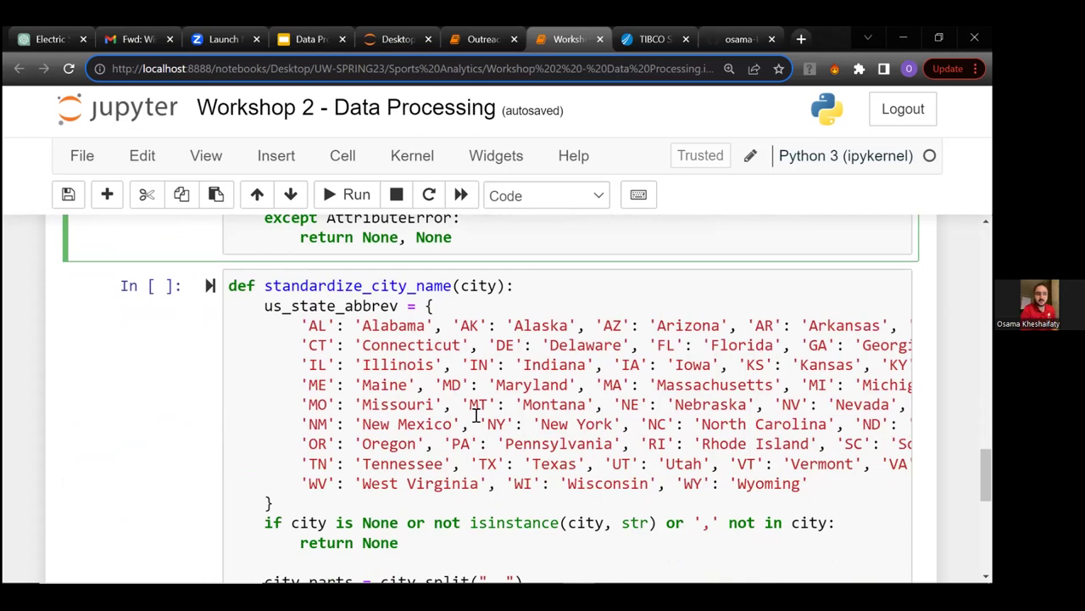
{"action": "scroll", "coordinate": [476, 414], "scroll_direction": "down", "scroll_amount": 1}
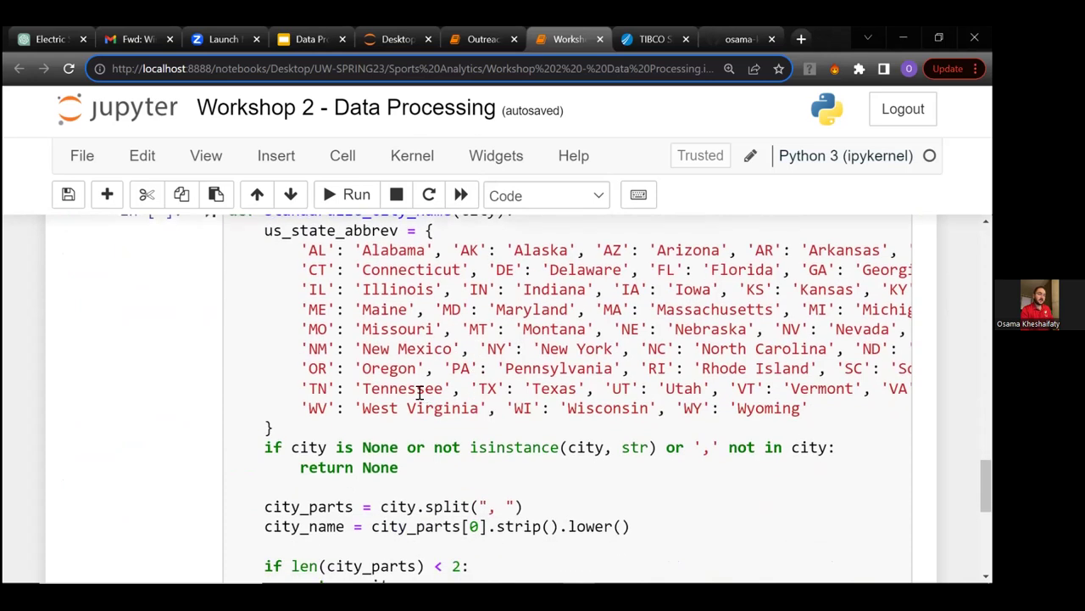
{"action": "scroll", "coordinate": [373, 301], "scroll_direction": "up", "scroll_amount": 1}
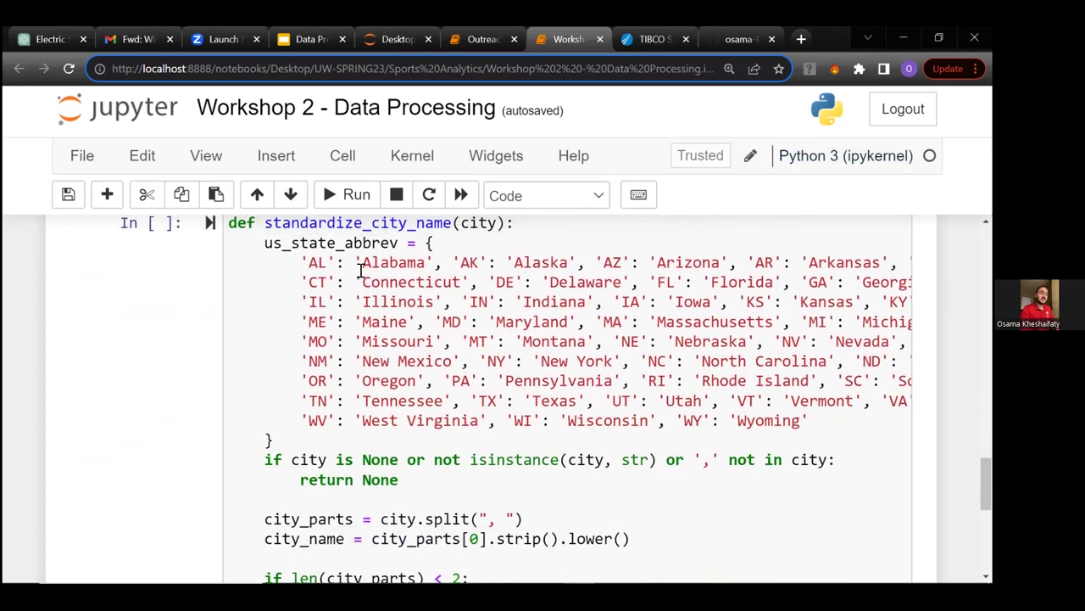
{"action": "left_click", "coordinate": [361, 268]}
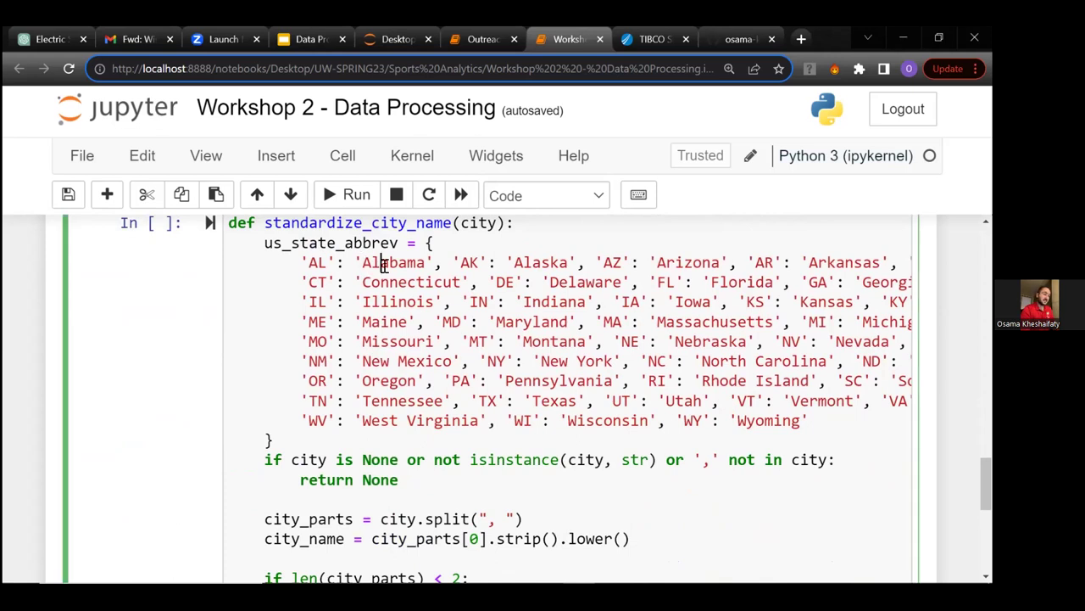
Read through the standardize_city_name logic that validates the city, splits it and looks up the full state name.
{"action": "scroll", "coordinate": [386, 271], "scroll_direction": "down", "scroll_amount": 1}
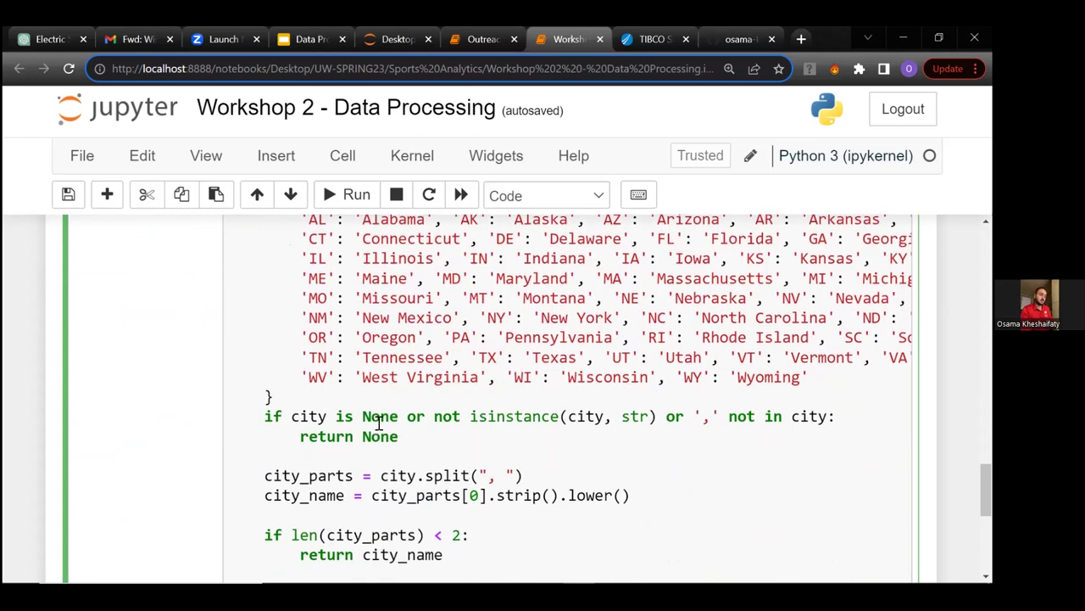
{"action": "scroll", "coordinate": [379, 421], "scroll_direction": "down", "scroll_amount": 1}
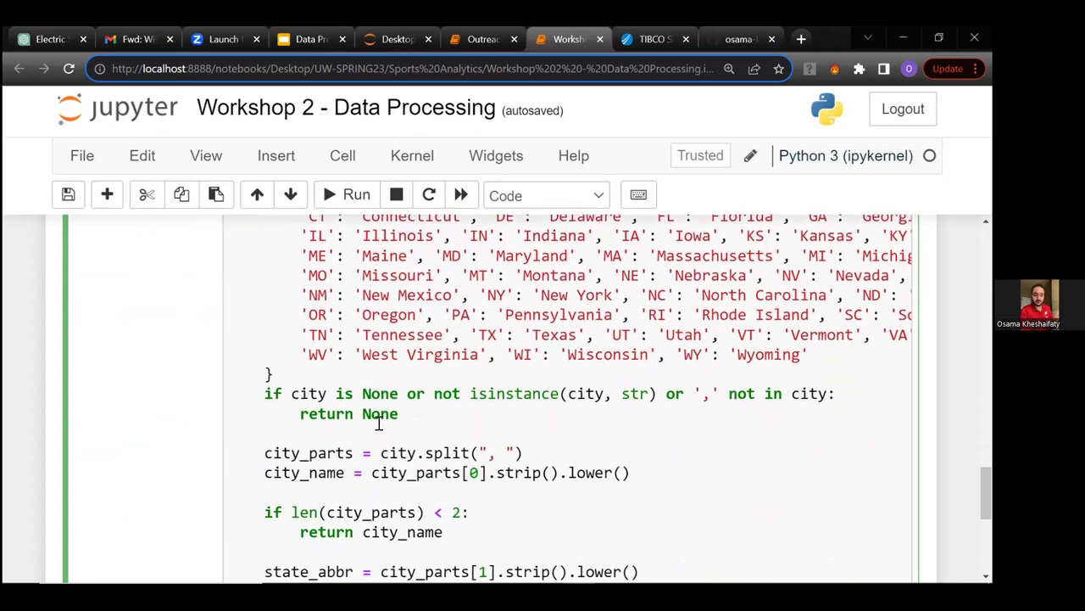
{"action": "scroll", "coordinate": [379, 424], "scroll_direction": "down", "scroll_amount": 4}
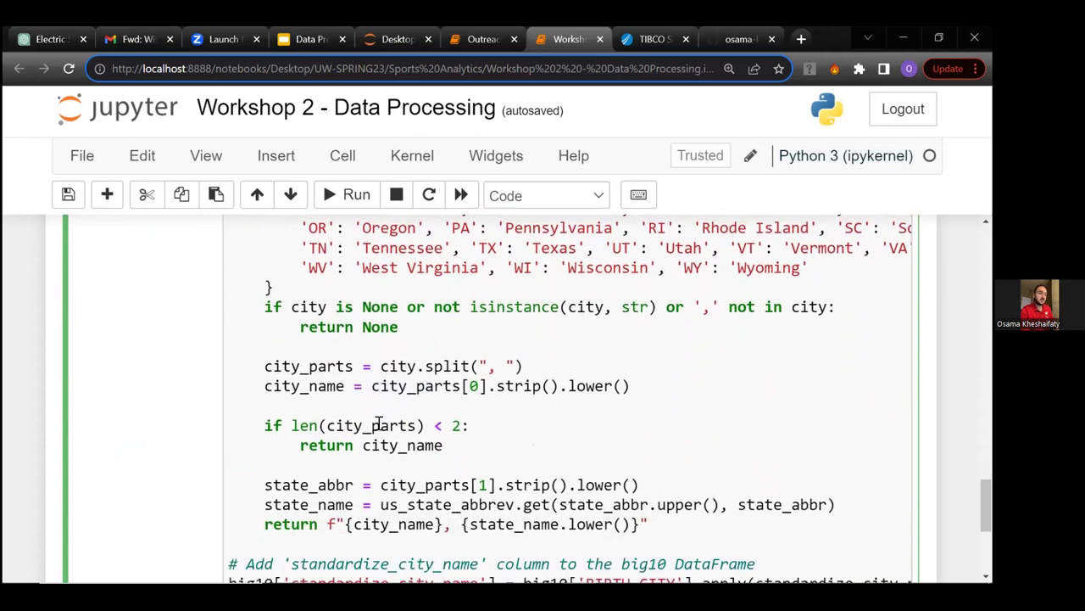
{"action": "scroll", "coordinate": [392, 387], "scroll_direction": "down", "scroll_amount": 2}
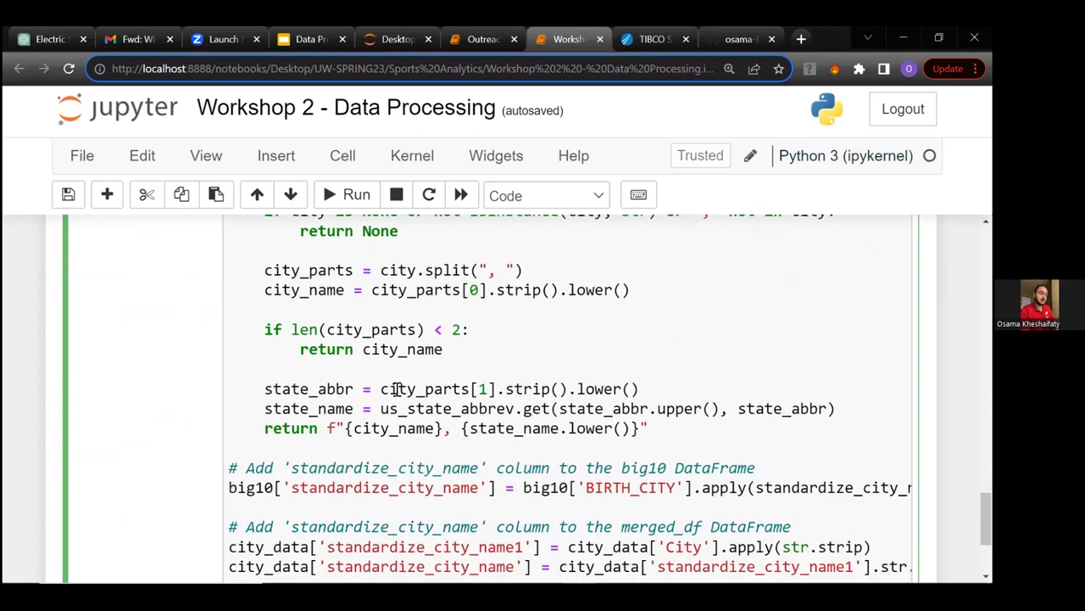
Return to the get_lat_lng cell and review its geocoding and error-handling lines.
{"action": "scroll", "coordinate": [440, 413], "scroll_direction": "up", "scroll_amount": 5}
{"action": "scroll", "coordinate": [440, 413], "scroll_direction": "up", "scroll_amount": 3}
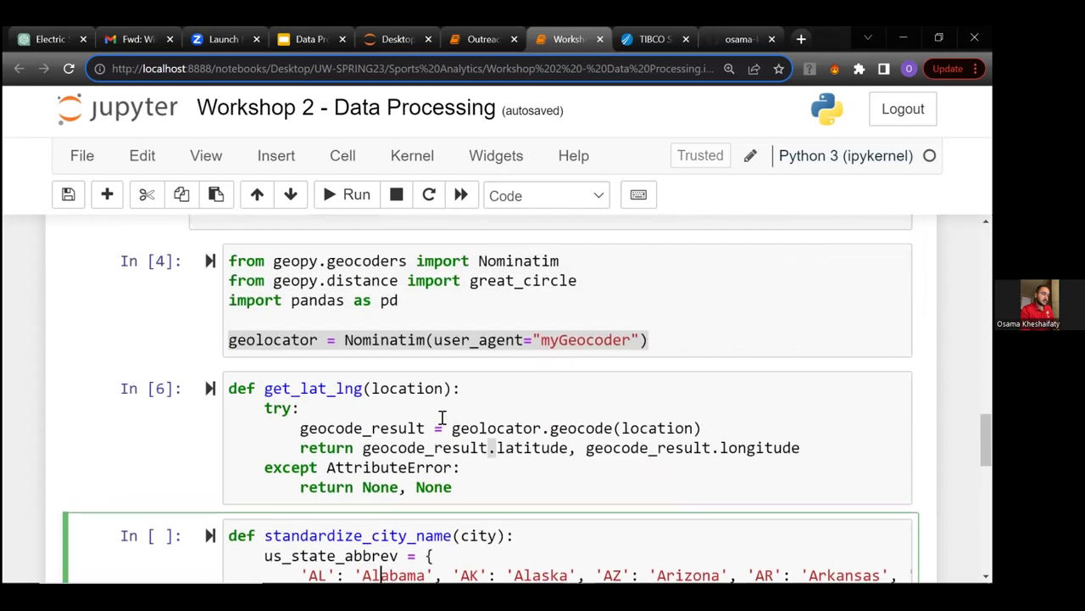
{"action": "left_click", "coordinate": [480, 448]}
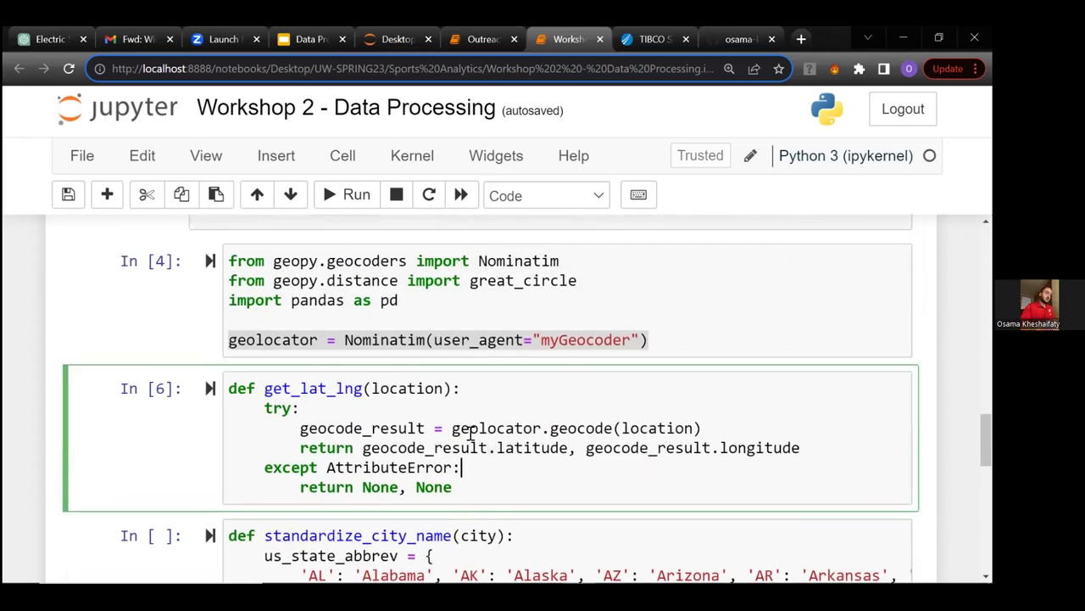
Read down the standardize_city_name cell to the lines adding the standardize_city_name column to big10 and city_data.
{"action": "scroll", "coordinate": [471, 434], "scroll_direction": "down", "scroll_amount": 5}
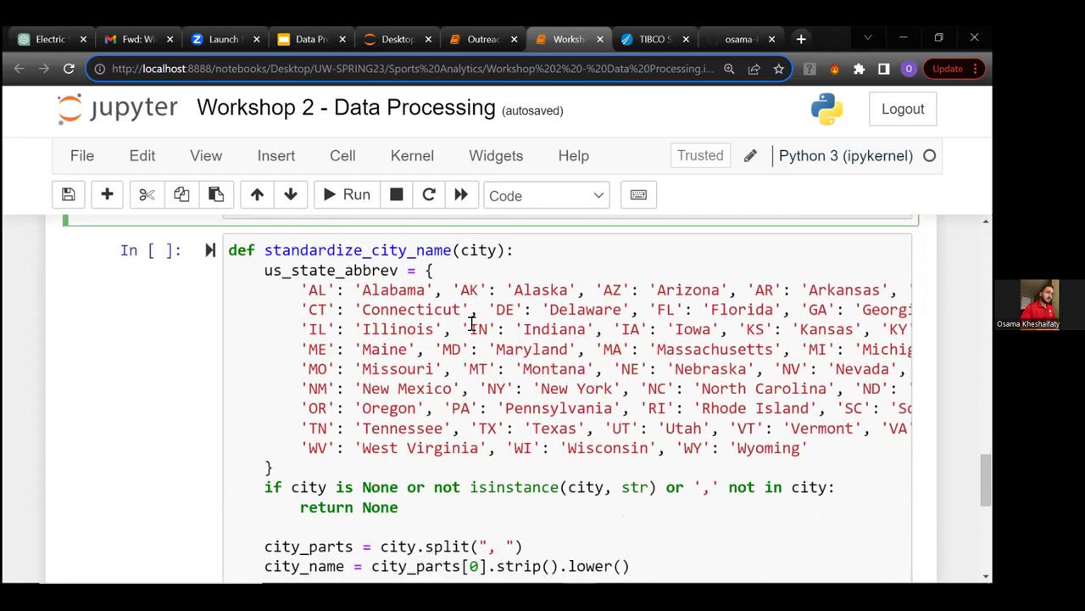
{"action": "scroll", "coordinate": [492, 34], "scroll_direction": "down", "scroll_amount": 3}
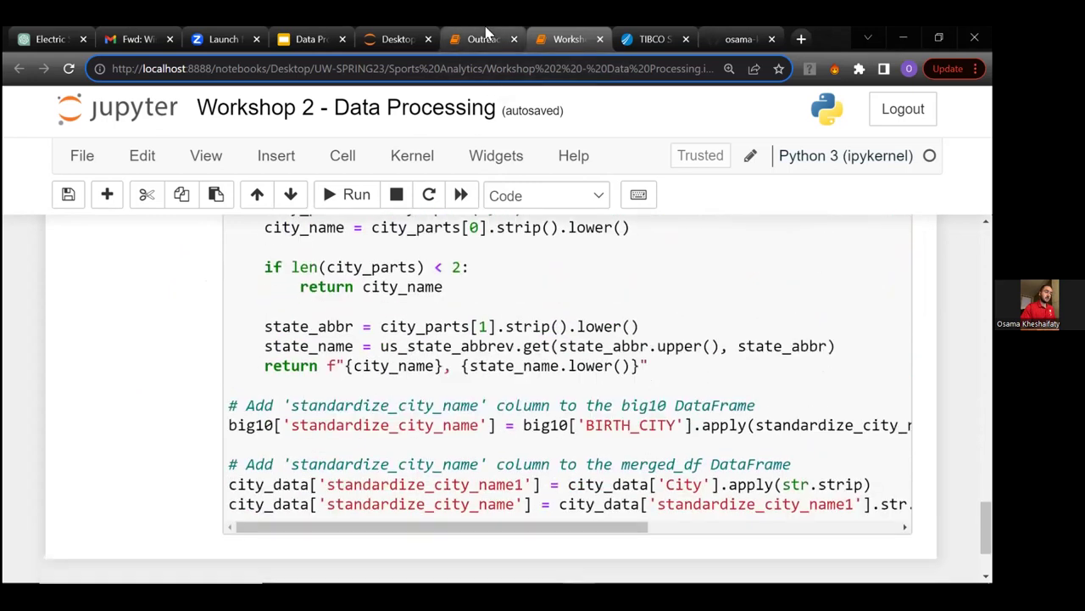
{"action": "scroll", "coordinate": [460, 404], "scroll_direction": "up", "scroll_amount": 1}
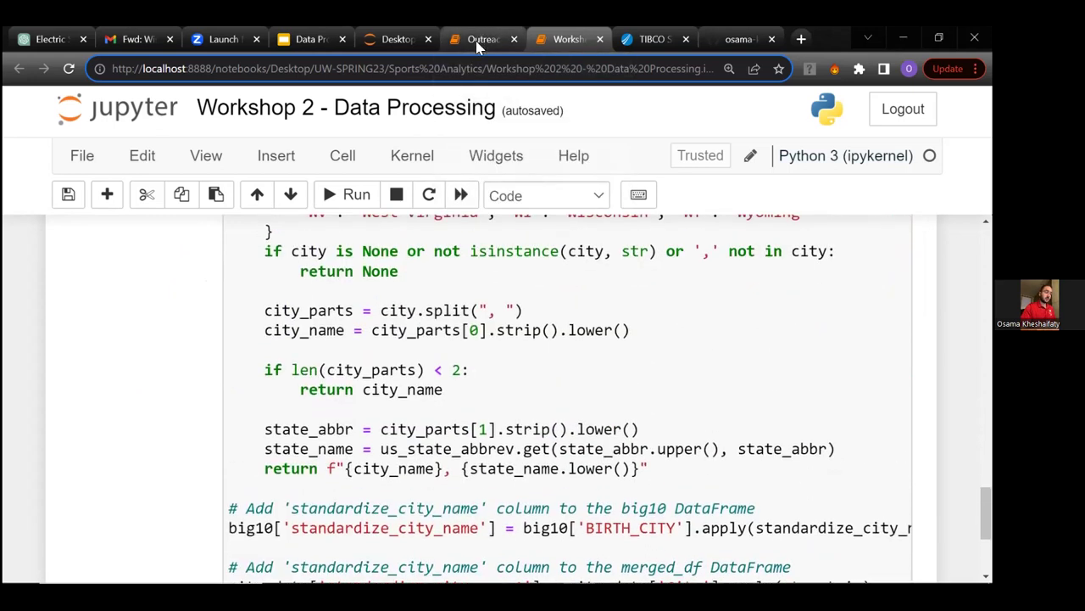
{"action": "scroll", "coordinate": [477, 351], "scroll_direction": "down", "scroll_amount": 1}
{"action": "left_click", "coordinate": [532, 432]}
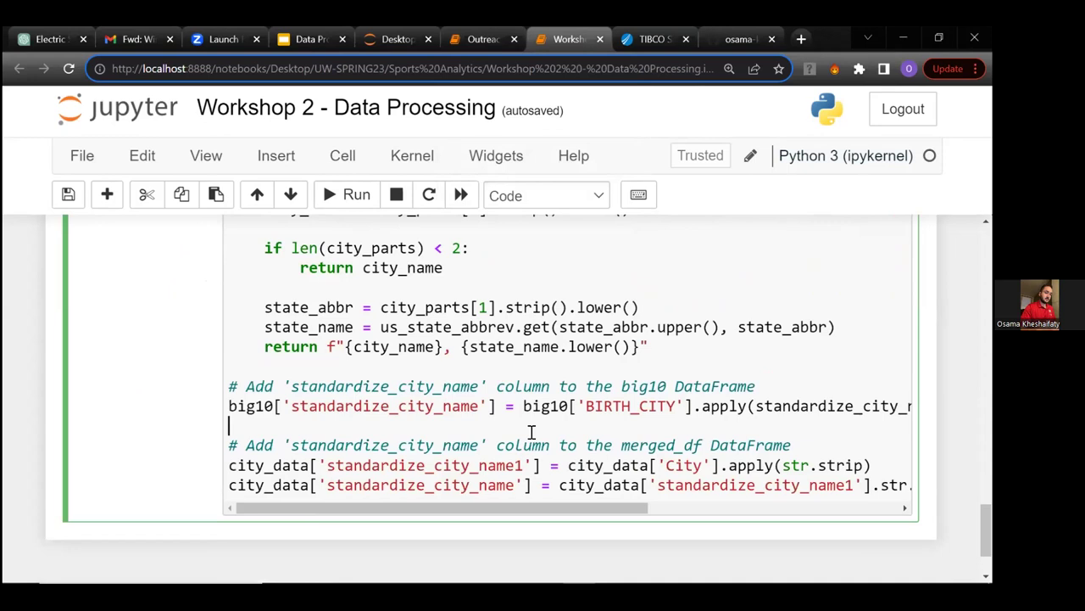
Review how the city-splitting logic is applied to BIRTH_CITY and City, checking the full width of the column assignments.
{"action": "scroll", "coordinate": [229, 437], "scroll_direction": "up", "scroll_amount": 1}
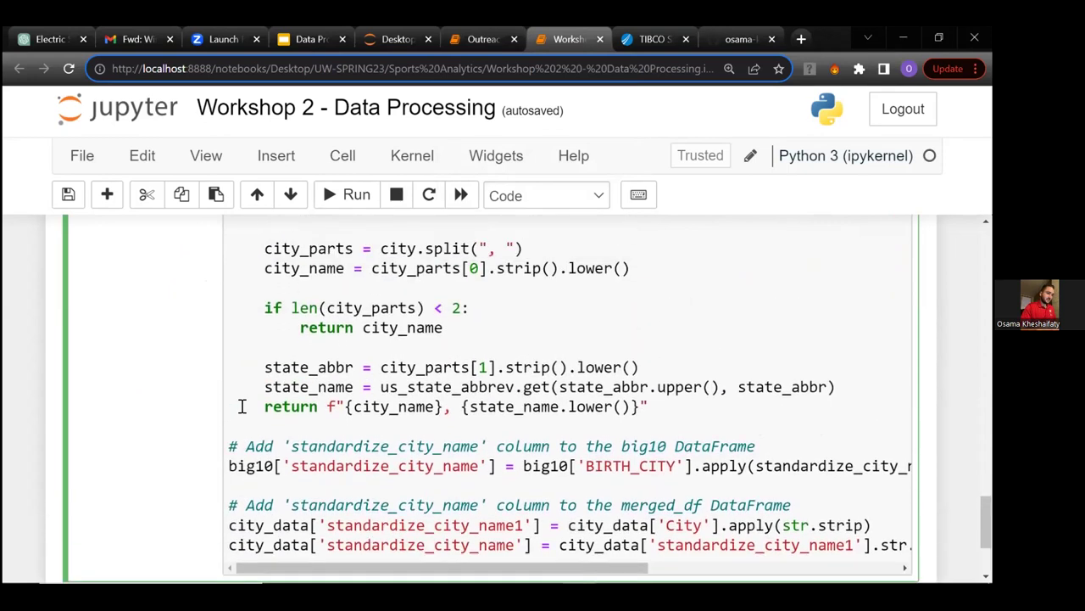
{"action": "scroll", "coordinate": [246, 410], "scroll_direction": "up", "scroll_amount": 2}
{"action": "scroll", "coordinate": [271, 411], "scroll_direction": "down", "scroll_amount": 1}
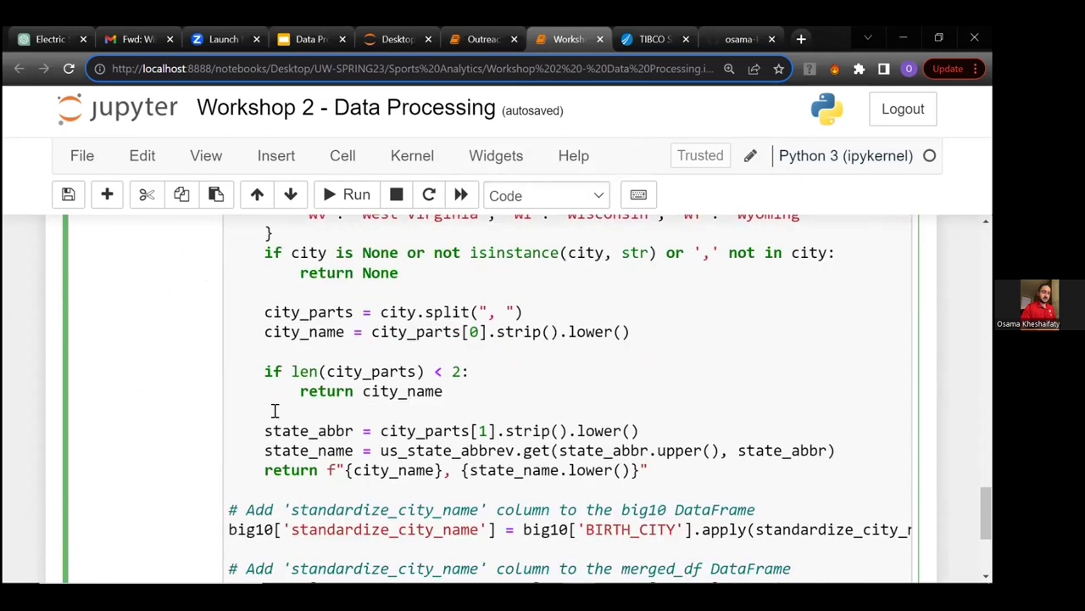
{"action": "scroll", "coordinate": [274, 410], "scroll_direction": "down", "scroll_amount": 2}
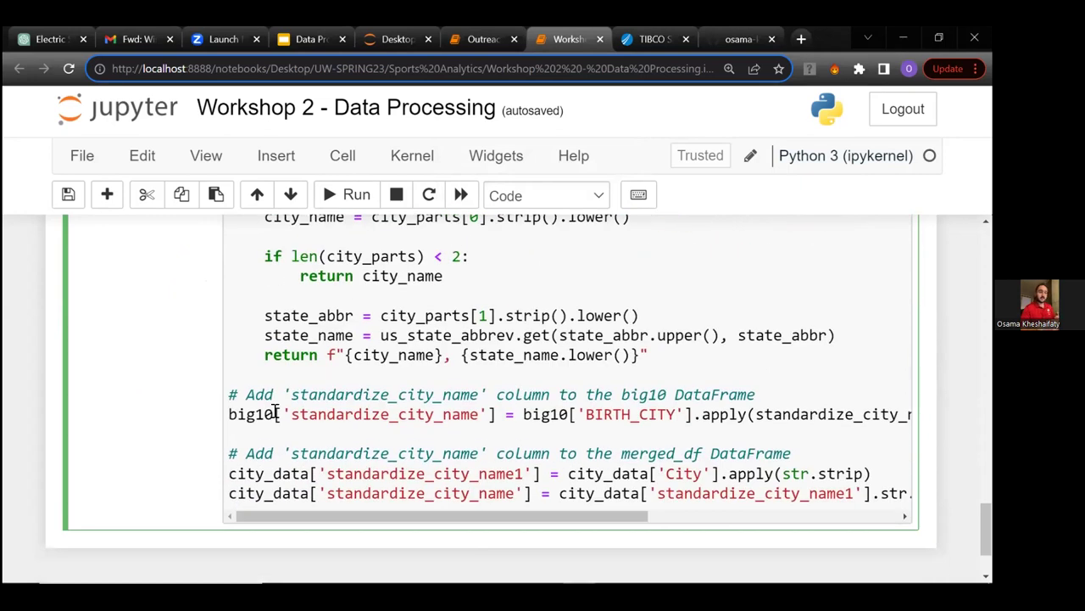
{"action": "scroll", "coordinate": [399, 448], "scroll_direction": "right", "scroll_amount": 2}
{"action": "scroll", "coordinate": [399, 449], "scroll_direction": "left", "scroll_amount": 2}
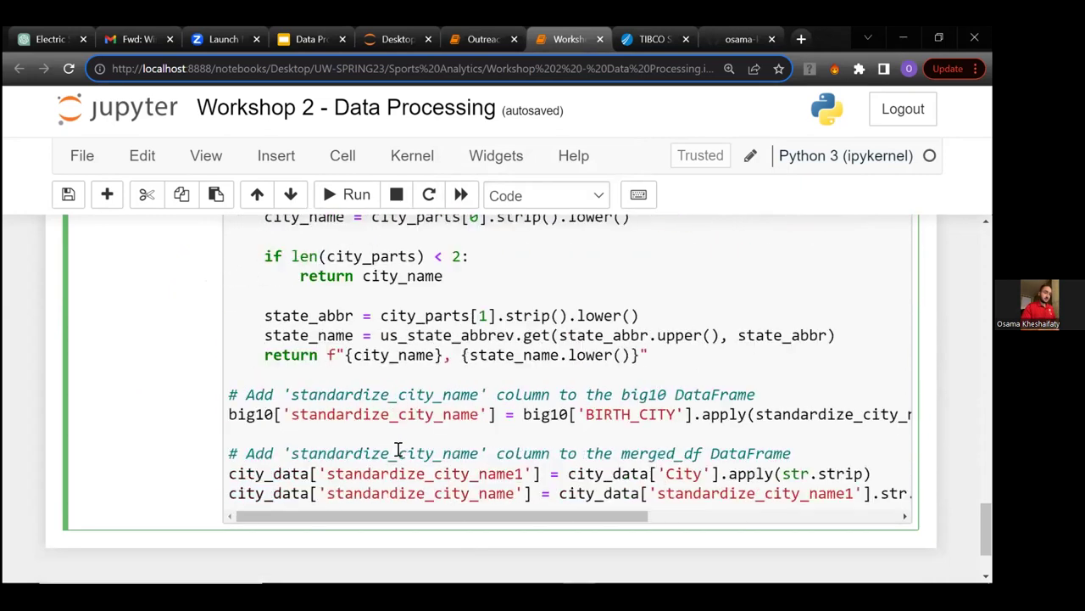
{"action": "scroll", "coordinate": [422, 394], "scroll_direction": "up", "scroll_amount": 5}
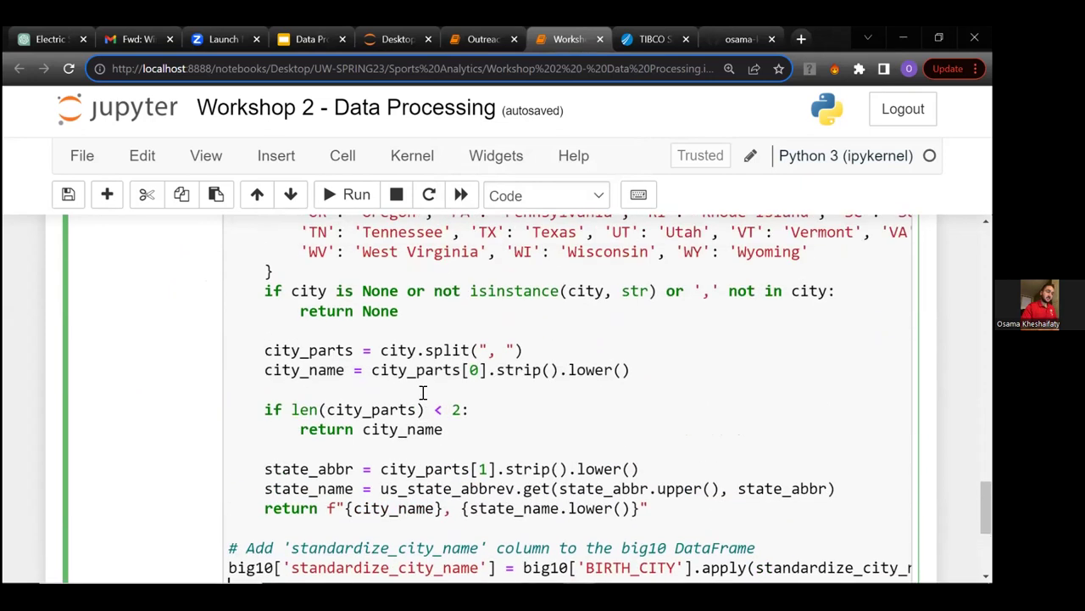
Copy the city_explorer geolocator and Latitude/Longitude assignment code from the Outreach_geopy_conversion notebook.
{"action": "scroll", "coordinate": [421, 394], "scroll_direction": "up", "scroll_amount": 8}
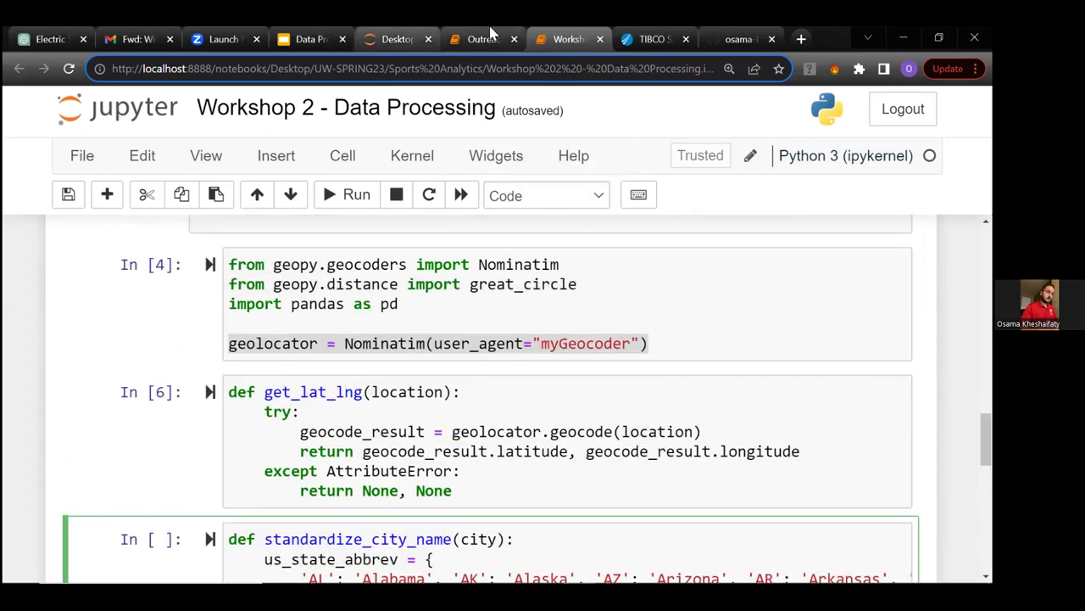
{"action": "left_click", "coordinate": [489, 39]}
{"action": "scroll", "coordinate": [463, 356], "scroll_direction": "down", "scroll_amount": 5}
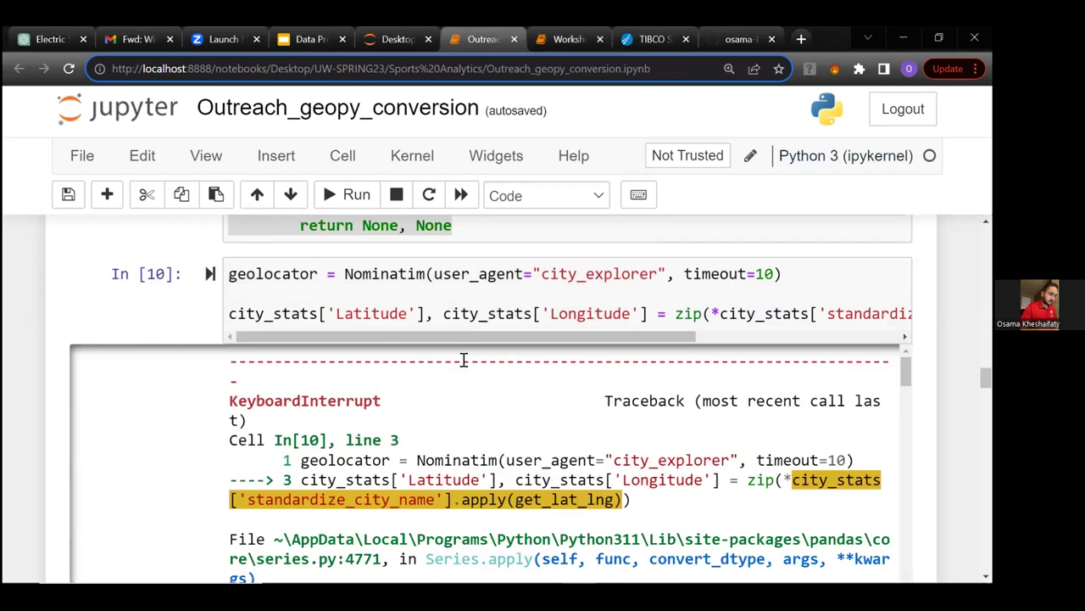
{"action": "left_click", "coordinate": [463, 364]}
{"action": "scroll", "coordinate": [460, 364], "scroll_direction": "up", "scroll_amount": 2}
{"action": "left_click", "coordinate": [432, 358]}
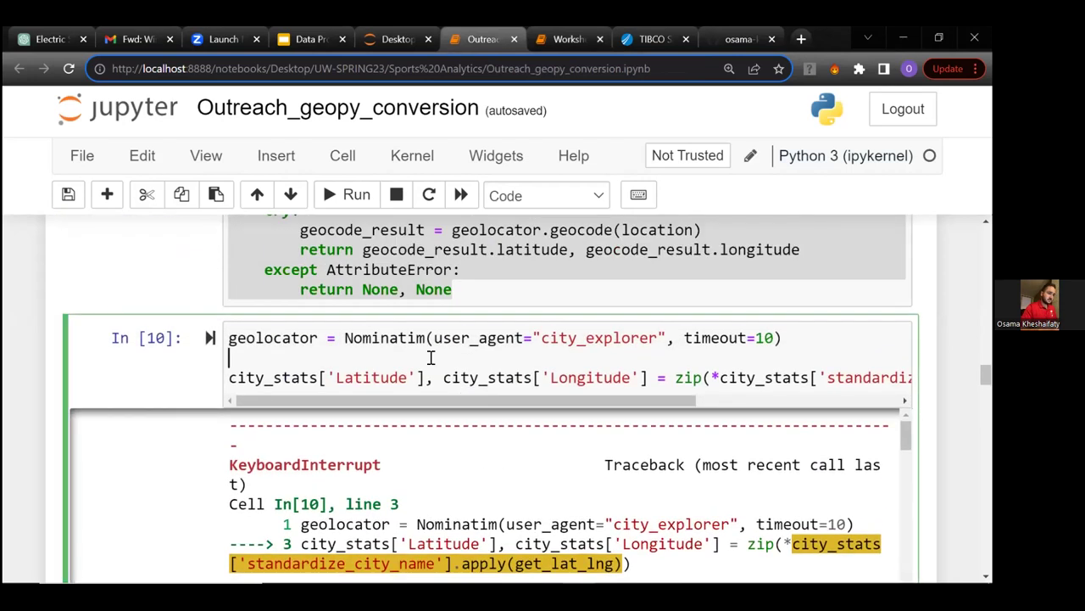
{"action": "key", "text": "ctrl+a"}
In the Workshop 2 notebook, insert a cell below get_lat_lng and paste the copied geolocator and coordinate assignment code.
{"action": "left_click", "coordinate": [570, 39]}
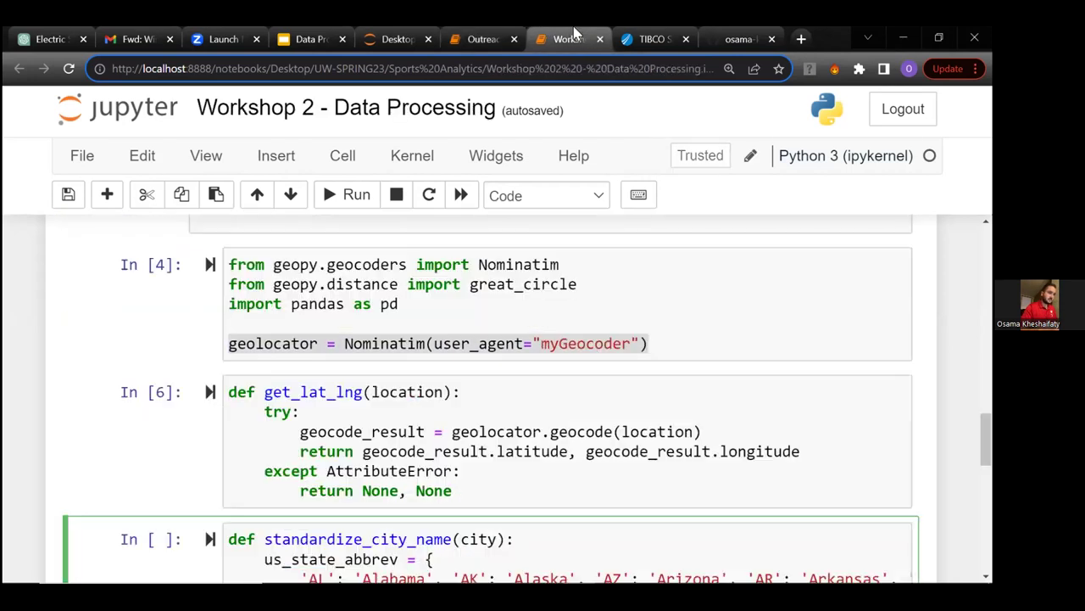
{"action": "scroll", "coordinate": [485, 297], "scroll_direction": "down", "scroll_amount": 3}
{"action": "scroll", "coordinate": [480, 316], "scroll_direction": "down", "scroll_amount": 1}
{"action": "scroll", "coordinate": [509, 302], "scroll_direction": "up", "scroll_amount": 2}
{"action": "left_click", "coordinate": [509, 303]}
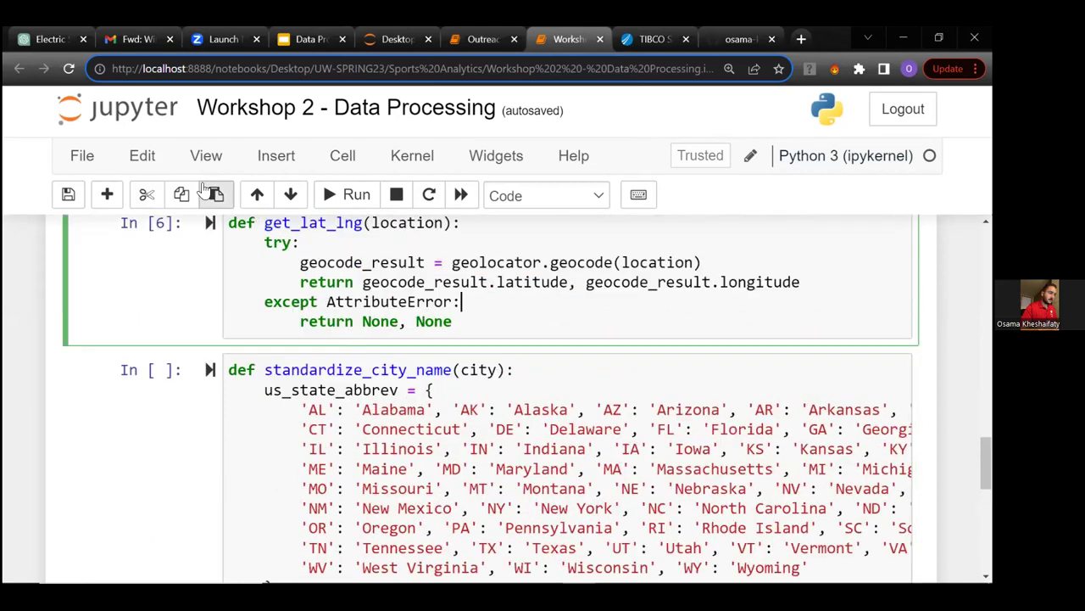
{"action": "left_click", "coordinate": [107, 194]}
{"action": "left_click", "coordinate": [336, 368]}
{"action": "key", "text": "ctrl+v"}
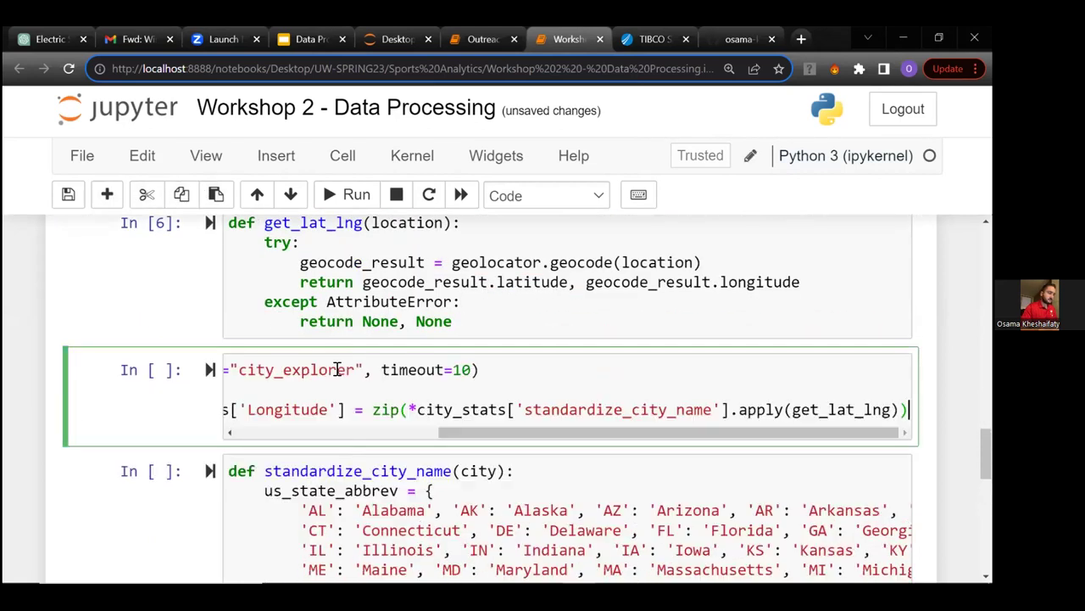
{"action": "left_click", "coordinate": [363, 434]}
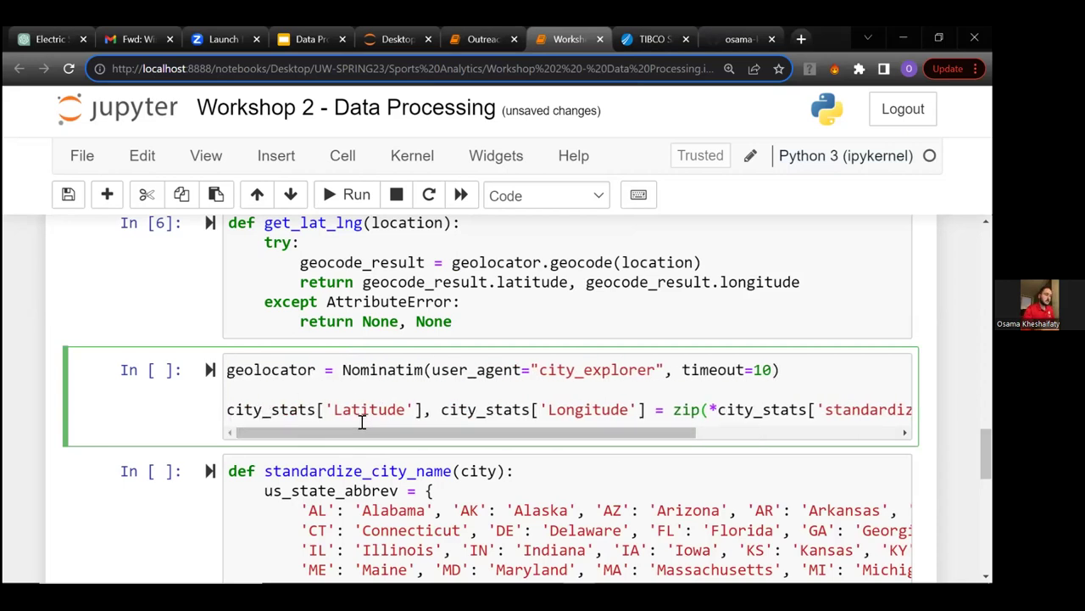
Replace city_stats before ['Latitude'] in the pasted code with the DataFrame name big10, copied from the big10.head() cell.
{"action": "double_click", "coordinate": [312, 409]}
{"action": "scroll", "coordinate": [329, 322], "scroll_direction": "up", "scroll_amount": 2}
{"action": "scroll", "coordinate": [329, 322], "scroll_direction": "down", "scroll_amount": 1}
{"action": "scroll", "coordinate": [443, 296], "scroll_direction": "up", "scroll_amount": 4}
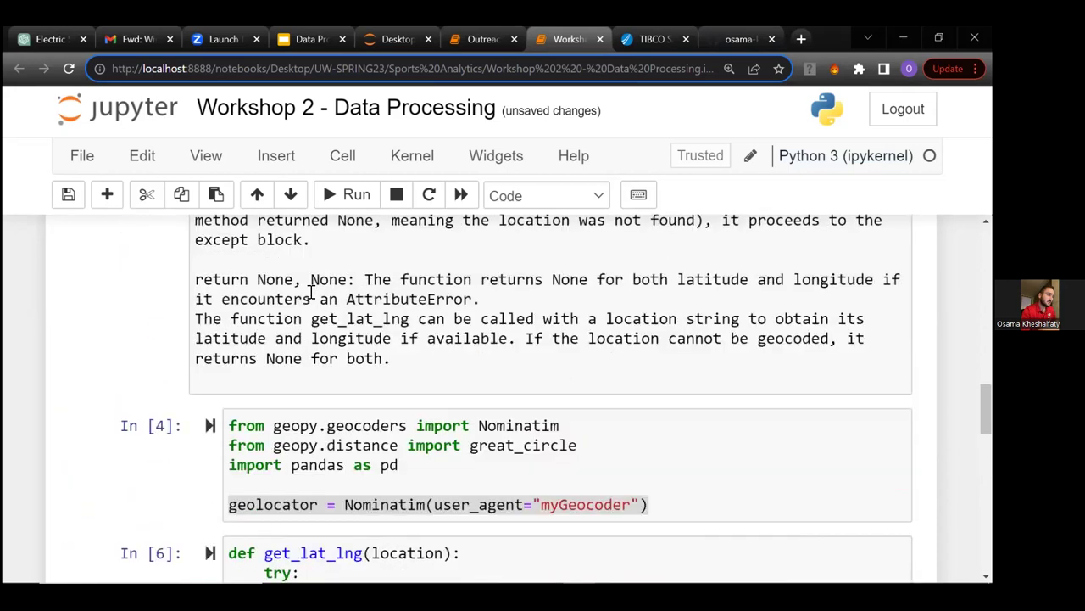
{"action": "scroll", "coordinate": [311, 290], "scroll_direction": "up", "scroll_amount": 10}
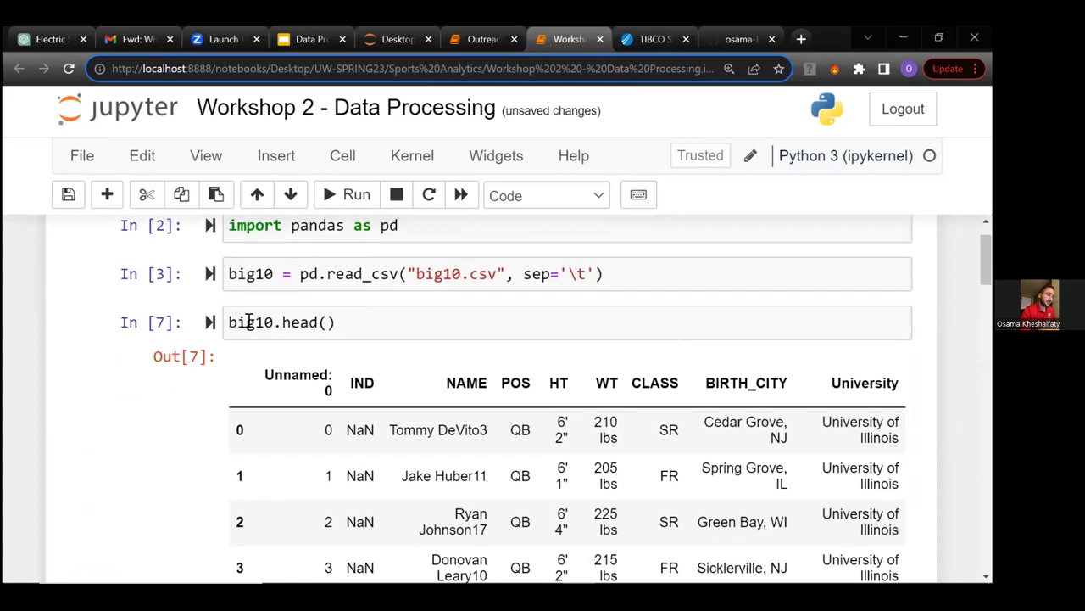
{"action": "double_click", "coordinate": [249, 322]}
{"action": "key", "text": "ctrl+c"}
{"action": "scroll", "coordinate": [249, 321], "scroll_direction": "down", "scroll_amount": 10}
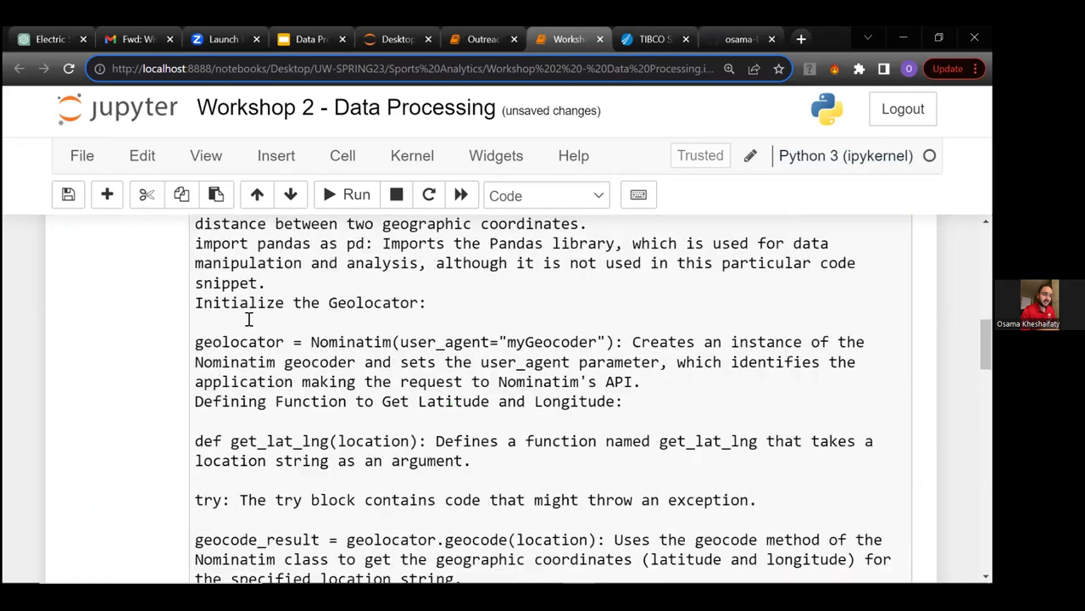
{"action": "scroll", "coordinate": [262, 399], "scroll_direction": "down", "scroll_amount": 2}
{"action": "double_click", "coordinate": [262, 443]}
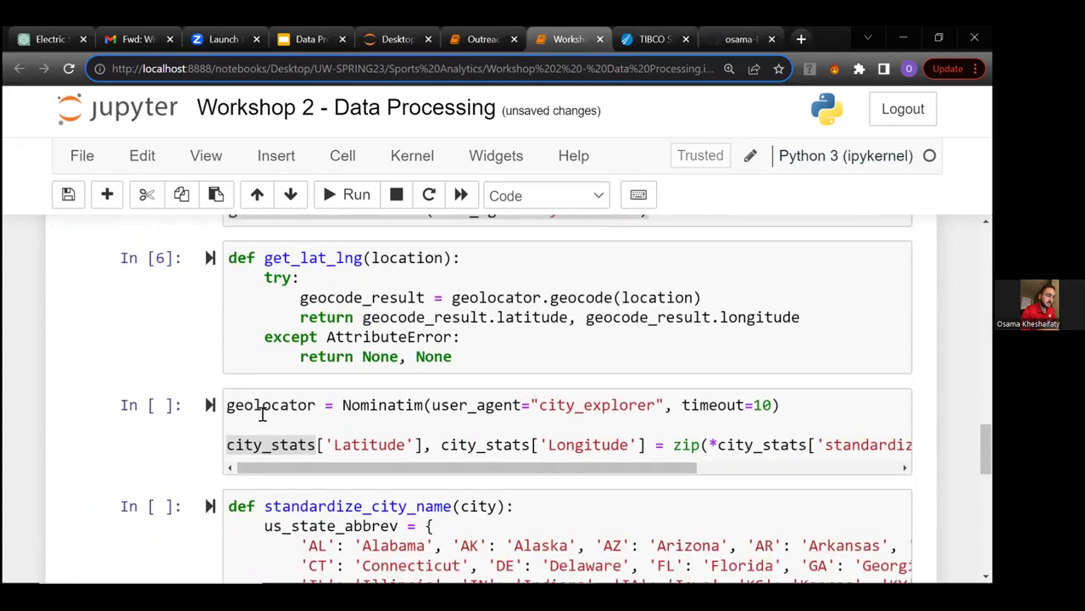
{"action": "key", "text": "ctrl+v"}
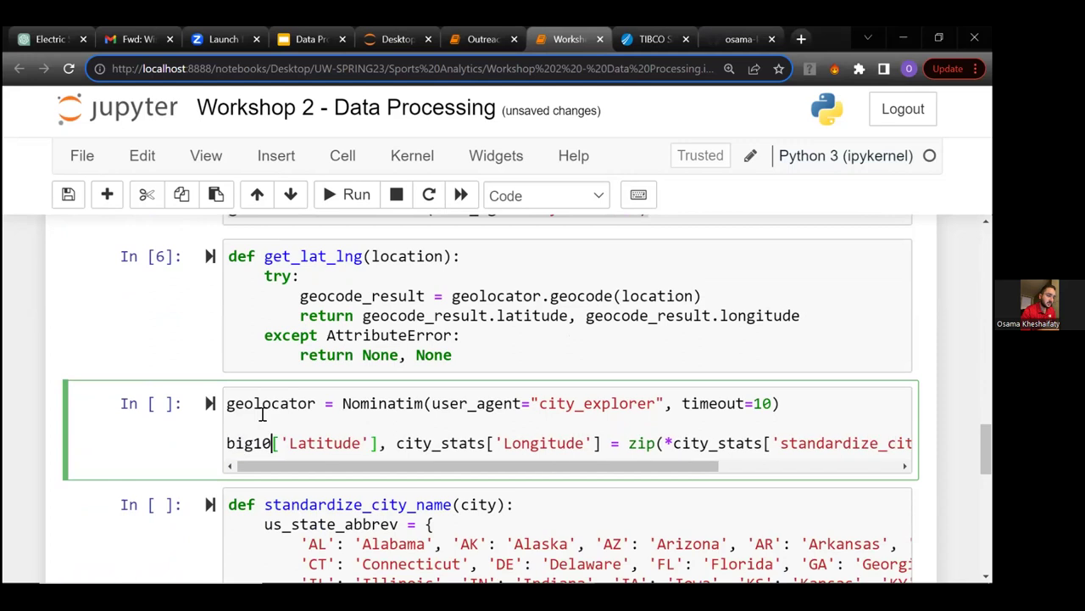
Replace the remaining city_stats references, before ['Longitude'] and inside zip, with big10.
{"action": "double_click", "coordinate": [467, 443]}
{"action": "key", "text": "ctrl+v"}
{"action": "scroll", "coordinate": [467, 446], "scroll_direction": "right", "scroll_amount": 3}
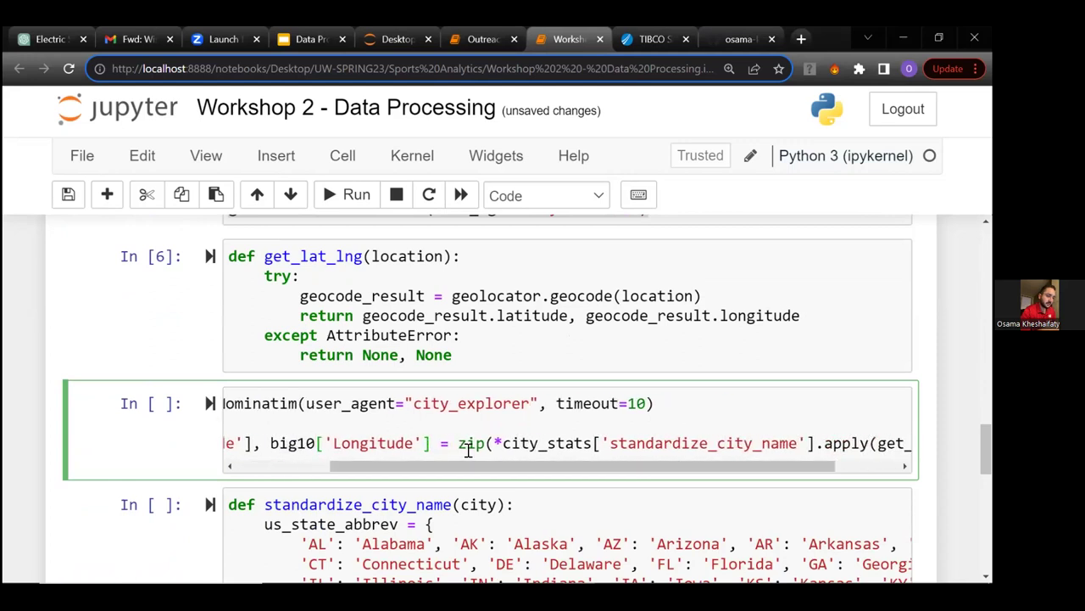
{"action": "double_click", "coordinate": [561, 444]}
{"action": "key", "text": "ctrl+v"}
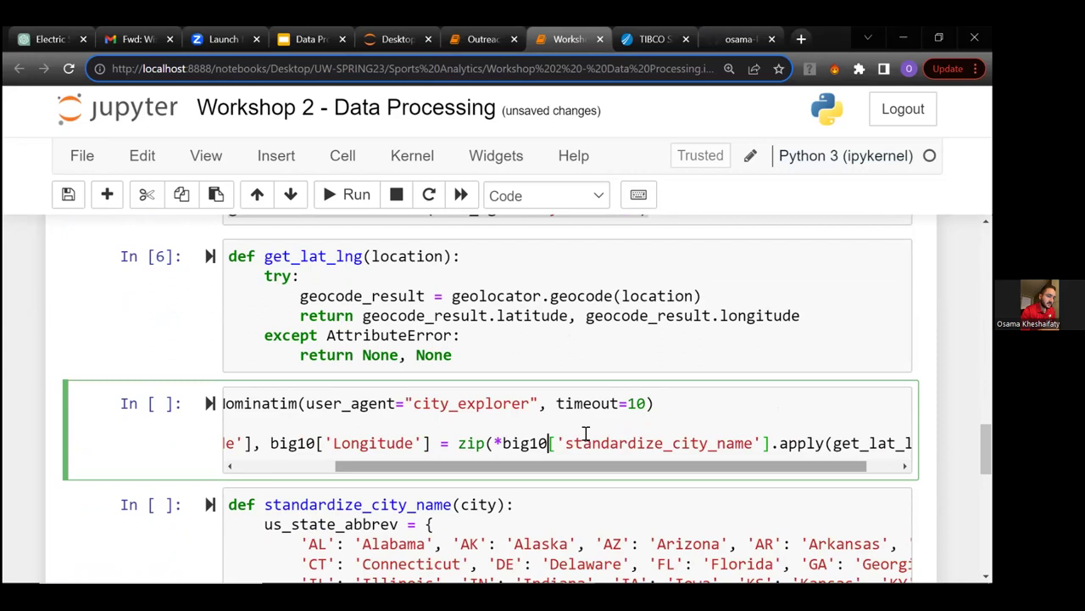
Replace the standardize_city_name column inside zip with BIRTH_CITY, copied from the big10.head() output header.
{"action": "scroll", "coordinate": [584, 435], "scroll_direction": "up", "scroll_amount": 5}
{"action": "scroll", "coordinate": [585, 435], "scroll_direction": "up", "scroll_amount": 10}
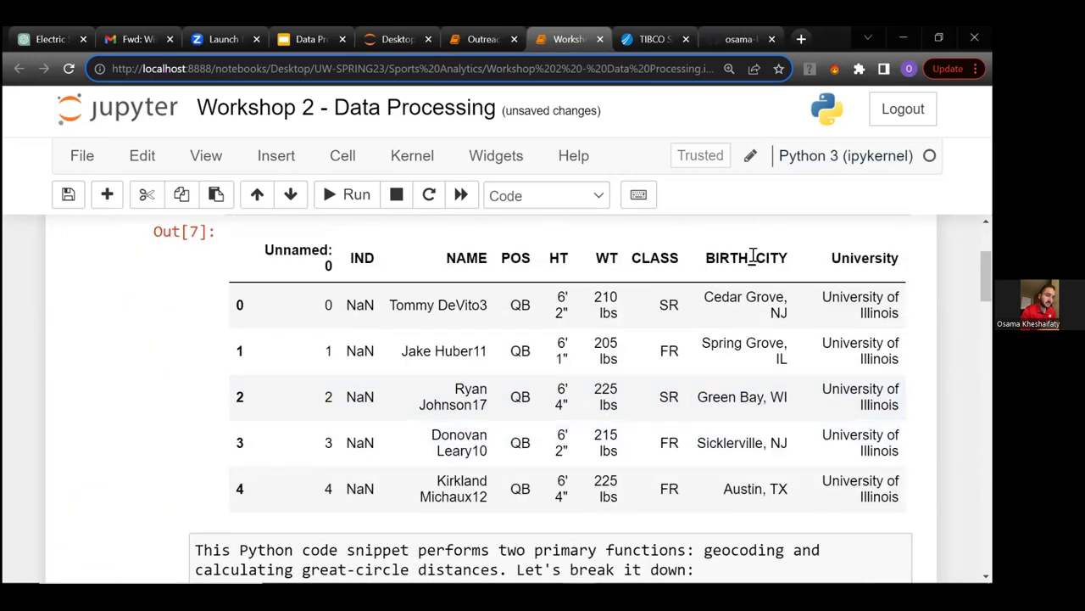
{"action": "double_click", "coordinate": [753, 256]}
{"action": "key", "text": "ctrl+c"}
{"action": "scroll", "coordinate": [753, 256], "scroll_direction": "down", "scroll_amount": 10}
{"action": "scroll", "coordinate": [753, 256], "scroll_direction": "down", "scroll_amount": 3}
{"action": "double_click", "coordinate": [667, 374]}
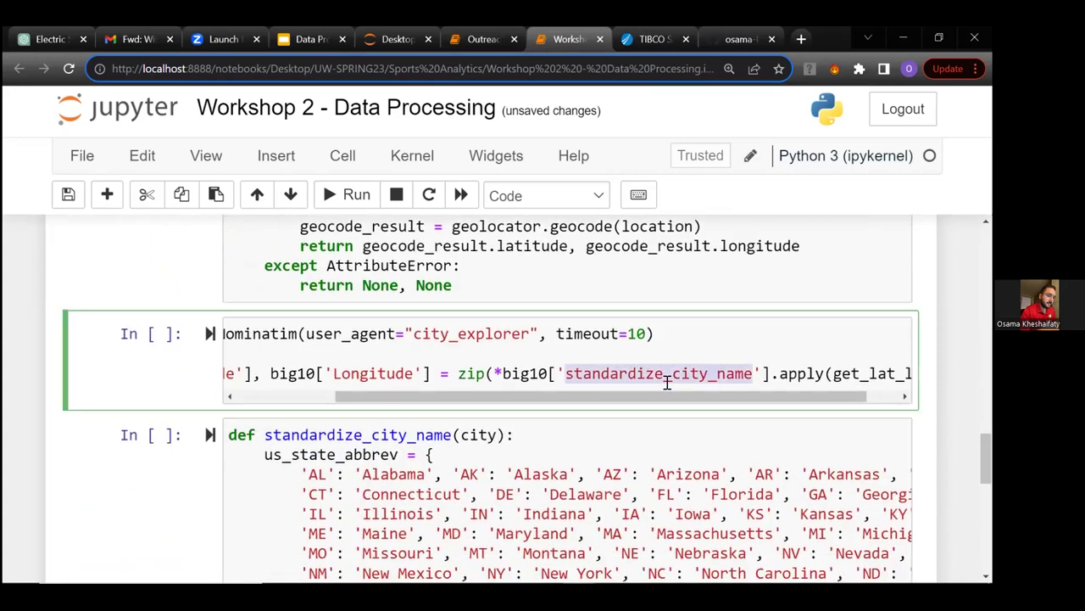
{"action": "key", "text": "ctrl+v"}
{"action": "left_click_drag", "start_coordinate": [635, 396], "coordinate": [465, 410]}
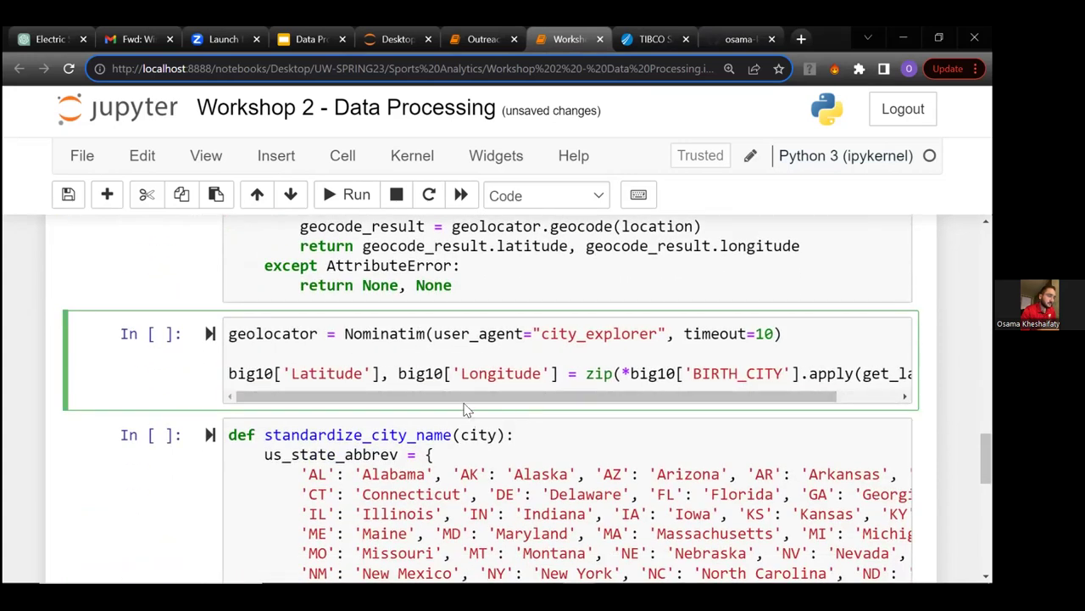
Remove the city_explorer geolocator line and the blank line above the big10 coordinate assignment.
{"action": "left_click_drag", "start_coordinate": [369, 350], "coordinate": [204, 303]}
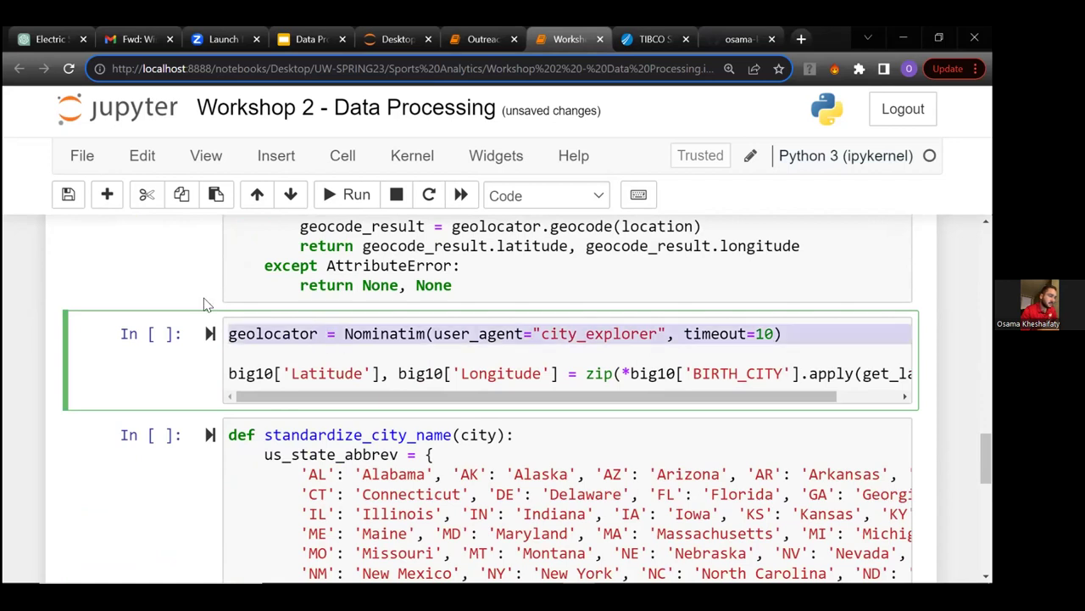
{"action": "key", "text": "ctrl+x"}
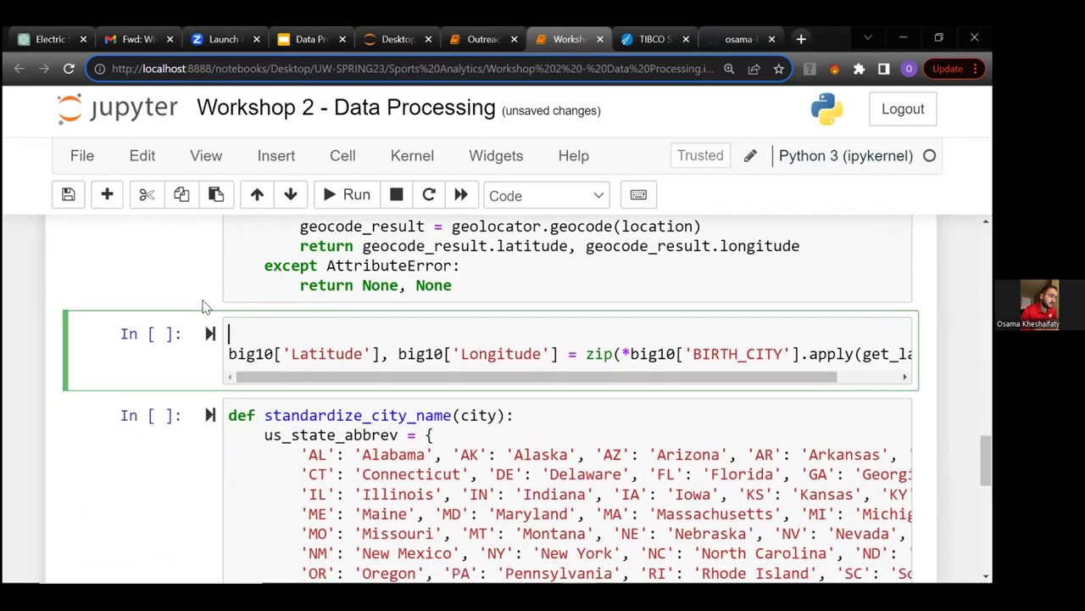
{"action": "key", "text": "Up"}
{"action": "key", "text": "BackSpace"}
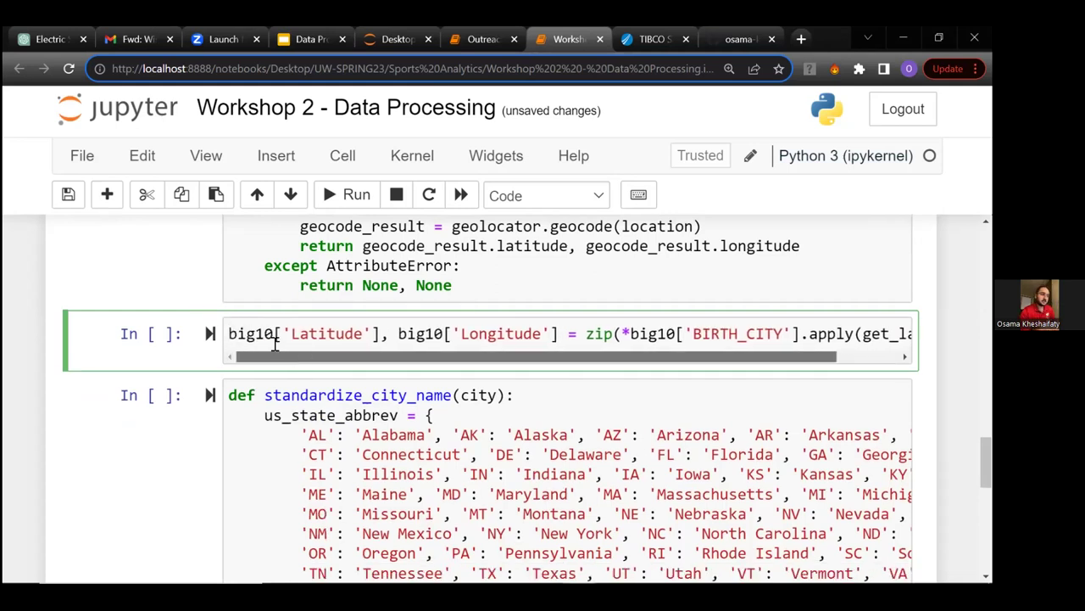
{"action": "scroll", "coordinate": [368, 337], "scroll_direction": "up", "scroll_amount": 1}
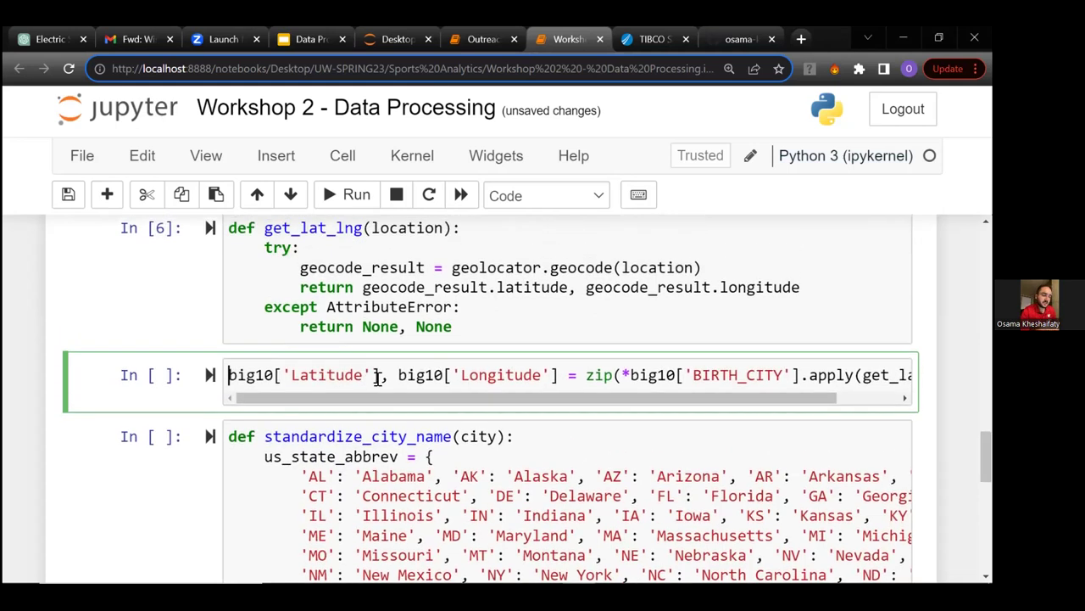
Review the full big10 Latitude and Longitude assignment against the get_lat_lng function and the myGeocoder geolocator.
{"action": "left_click_drag", "start_coordinate": [366, 377], "coordinate": [293, 378]}
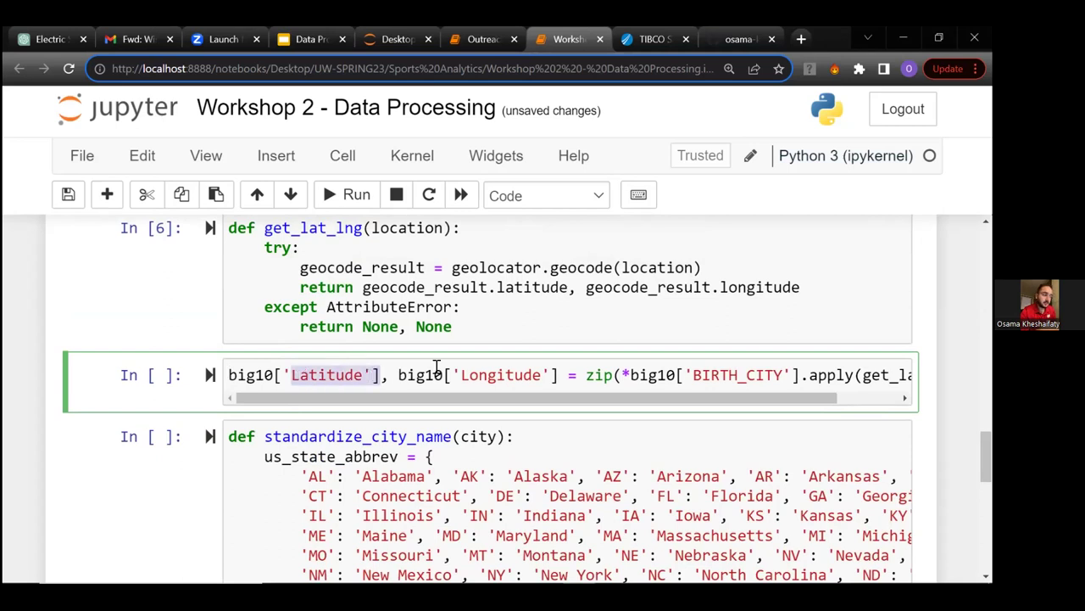
{"action": "left_click_drag", "start_coordinate": [507, 411], "coordinate": [588, 413]}
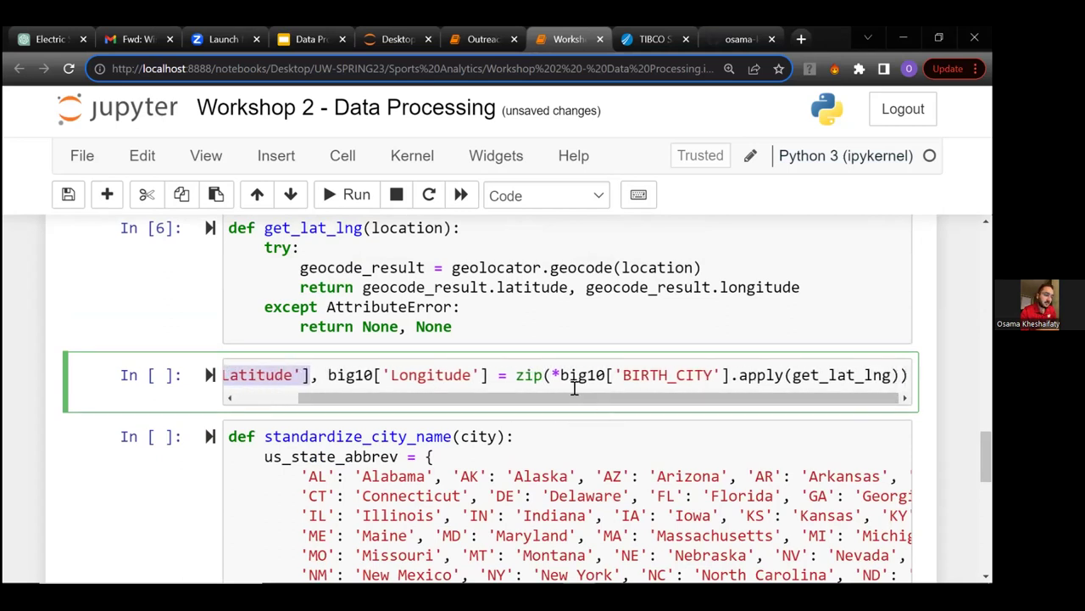
{"action": "left_click", "coordinate": [561, 375]}
{"action": "left_click", "coordinate": [609, 382]}
{"action": "left_click", "coordinate": [662, 380]}
{"action": "scroll", "coordinate": [428, 280], "scroll_direction": "up", "scroll_amount": 1}
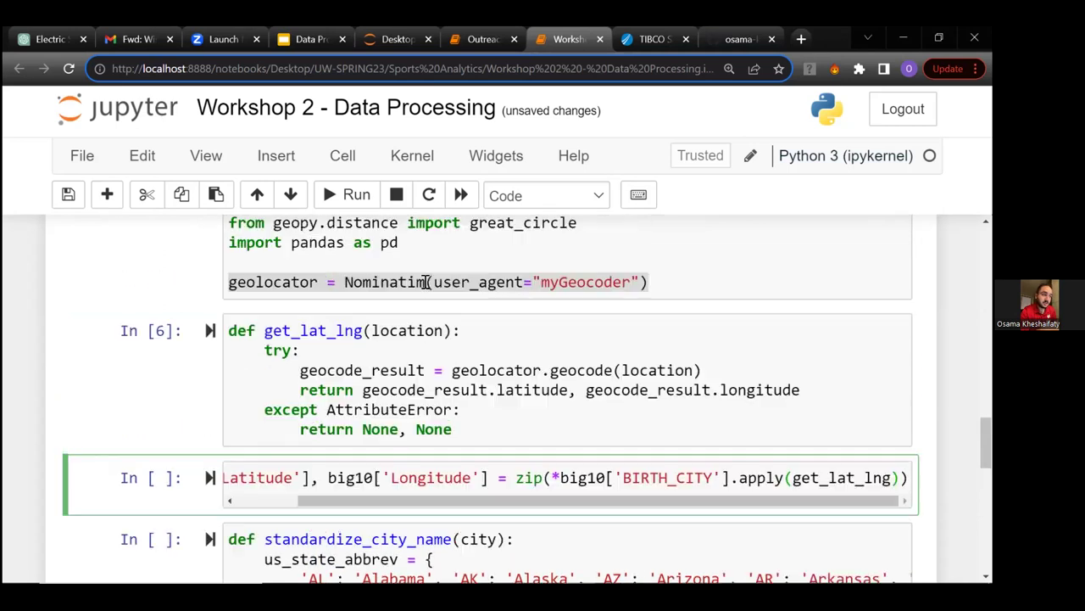
{"action": "scroll", "coordinate": [636, 442], "scroll_direction": "down", "scroll_amount": 1}
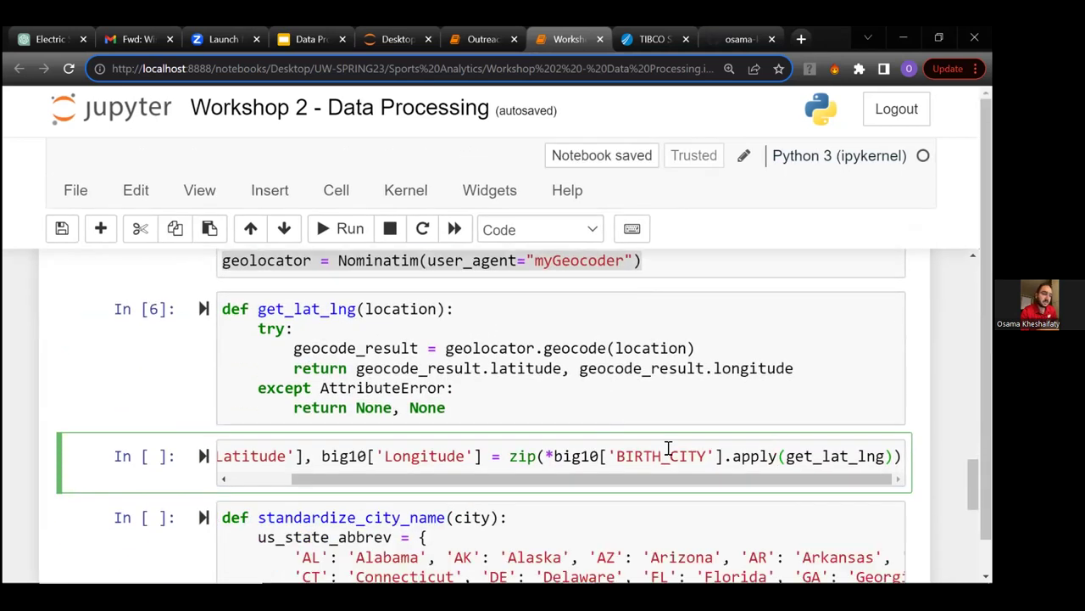
Run the cell that applies get_lat_lng to the BIRTH_CITY column of big10.
{"action": "scroll", "coordinate": [669, 447], "scroll_direction": "down", "scroll_amount": 5}
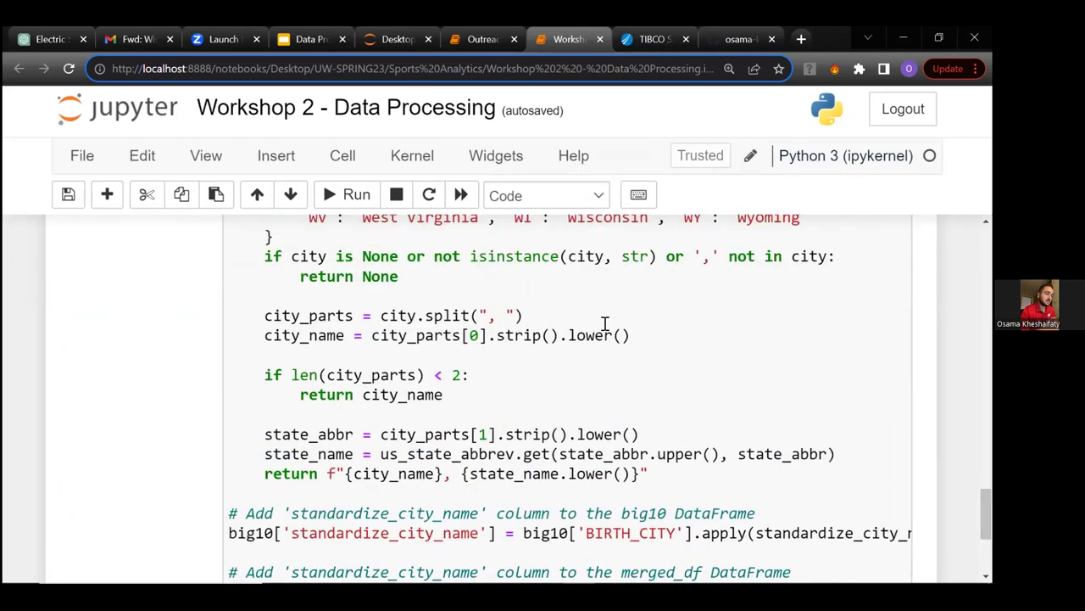
{"action": "key", "text": "Right"}
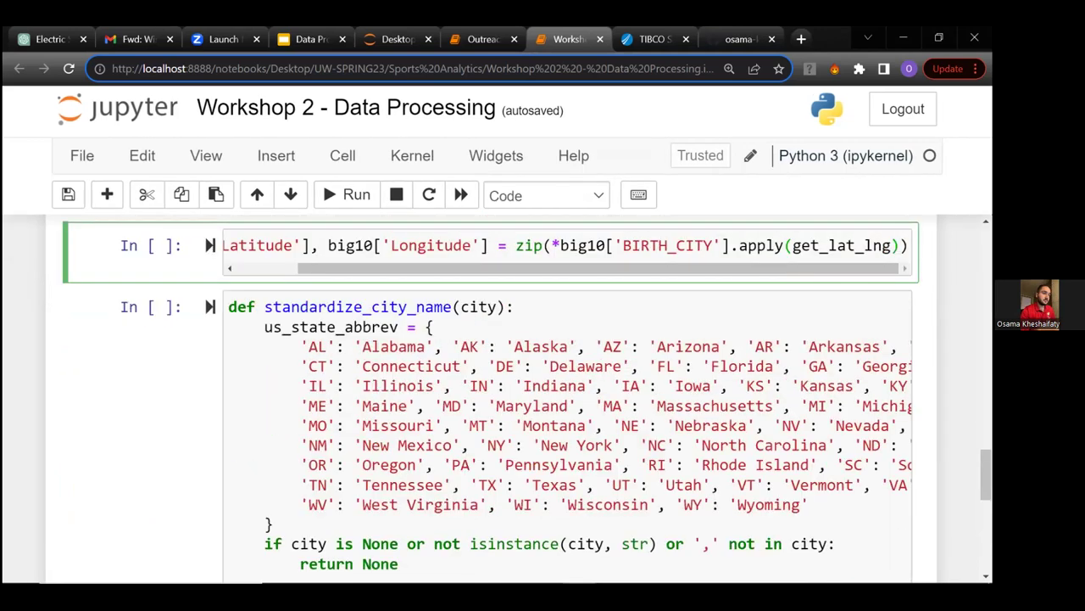
{"action": "key", "text": "shift+Return"}
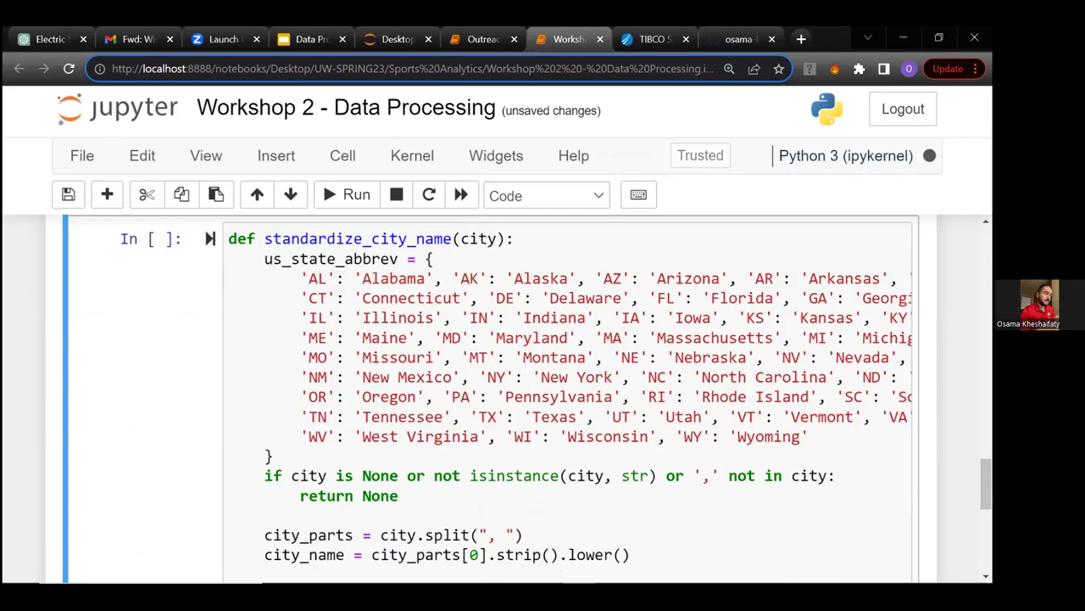
Look over the standardize_city_name cell and return to the geopy import and get_lat_lng cells.
{"action": "scroll", "coordinate": [594, 356], "scroll_direction": "down", "scroll_amount": 1}
{"action": "scroll", "coordinate": [595, 356], "scroll_direction": "down", "scroll_amount": 4}
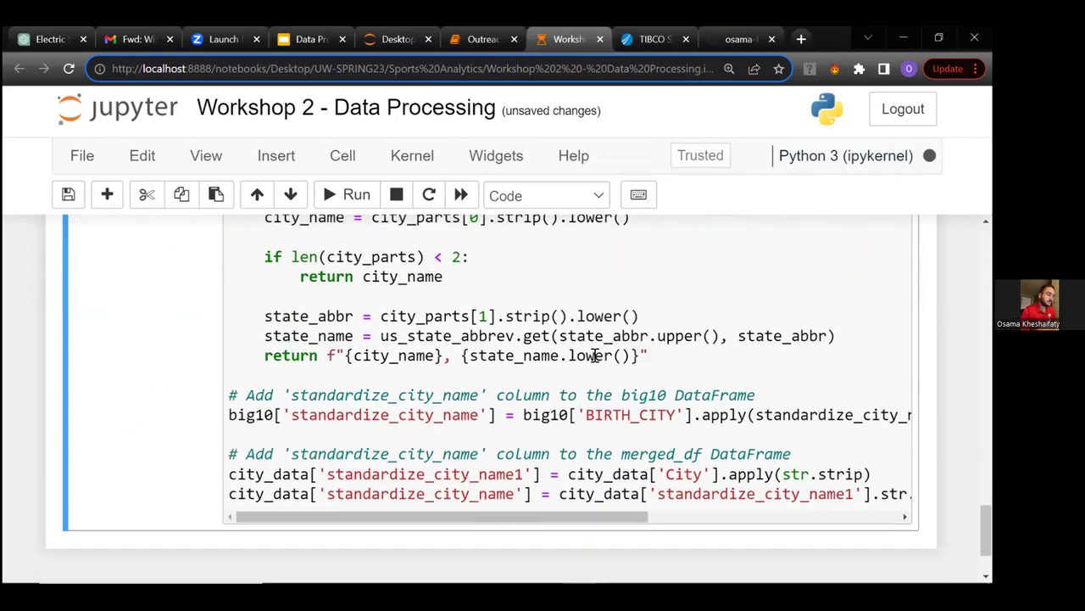
{"action": "scroll", "coordinate": [594, 356], "scroll_direction": "up", "scroll_amount": 4}
{"action": "scroll", "coordinate": [594, 354], "scroll_direction": "up", "scroll_amount": 10}
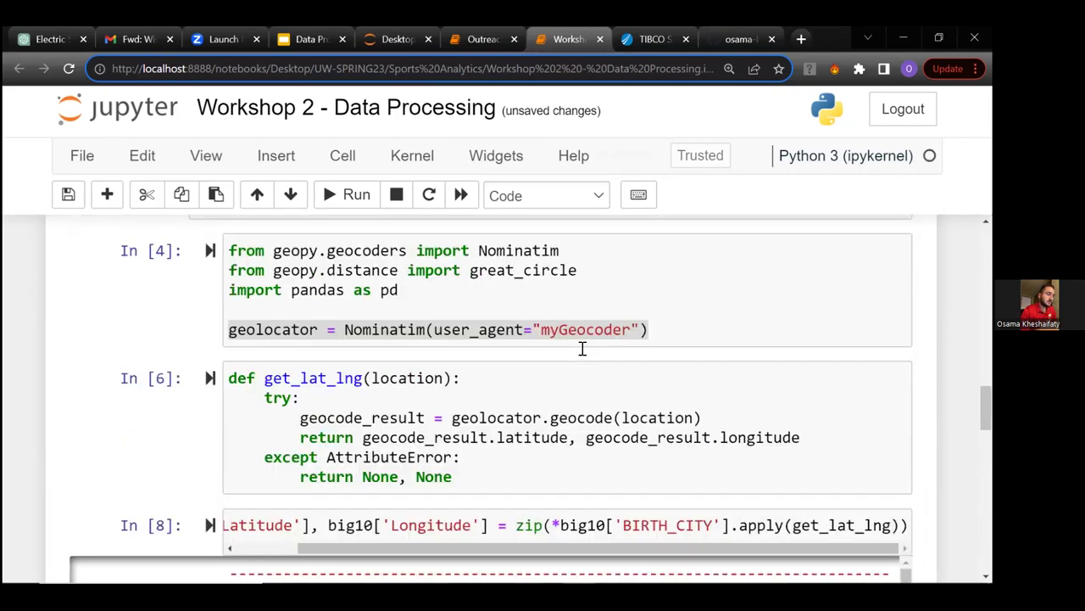
{"action": "scroll", "coordinate": [582, 347], "scroll_direction": "down", "scroll_amount": 1}
{"action": "scroll", "coordinate": [581, 348], "scroll_direction": "down", "scroll_amount": 1}
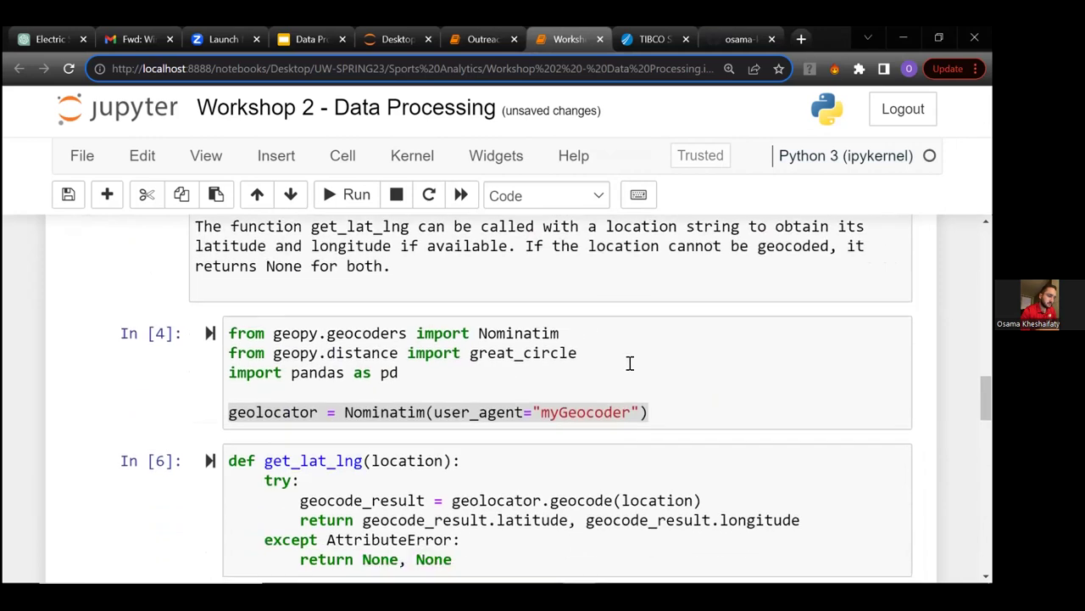
{"action": "left_click", "coordinate": [700, 561]}
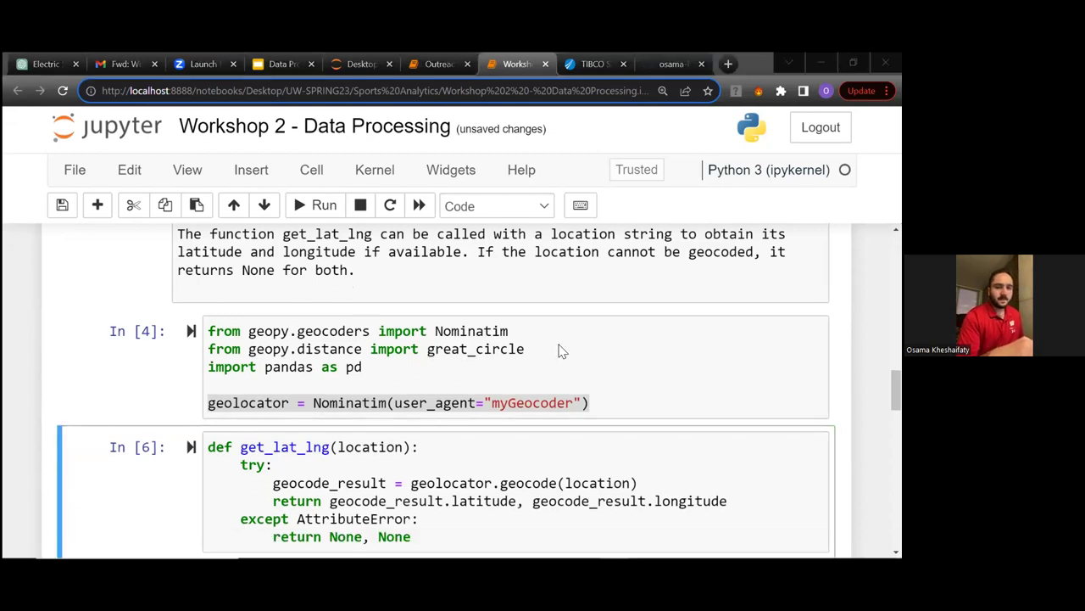
Switch to the TIBCO Spotfire dashboard, open its data canvas and examine the columns of the COMPILED_AND_GEOCODED data preview.
{"action": "key", "text": "alt+Tab"}
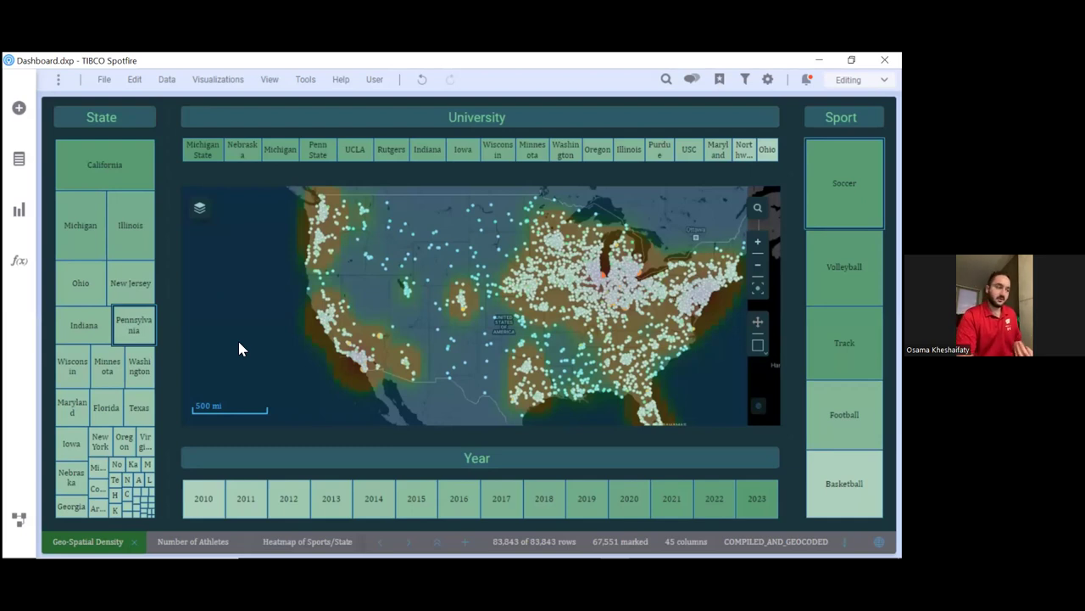
{"action": "left_click", "coordinate": [18, 521]}
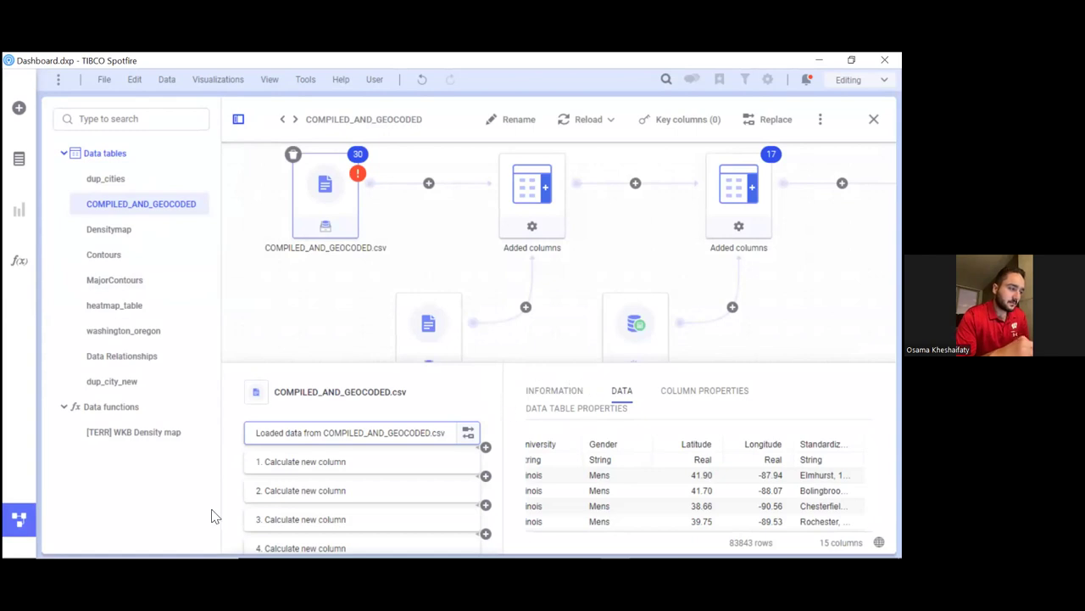
{"action": "scroll", "coordinate": [575, 442], "scroll_direction": "left", "scroll_amount": 5}
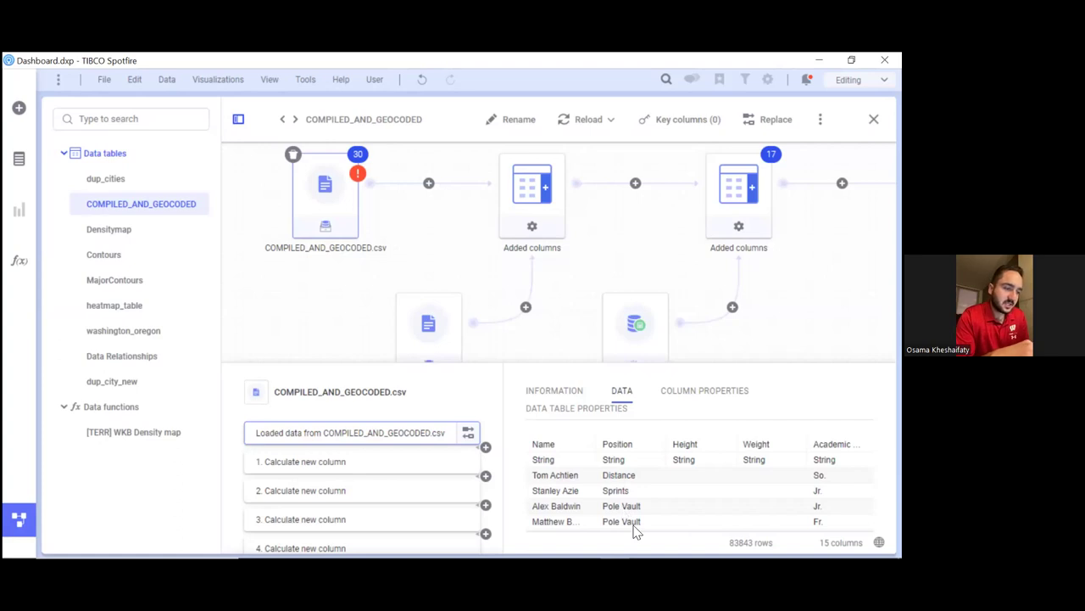
Examine the COMPILED_AND_GEOCODED data preview from Height through Hometown, Year, Sport and University to Latitude, Longitude and the standardized location.
{"action": "scroll", "coordinate": [636, 531], "scroll_direction": "right", "scroll_amount": 5}
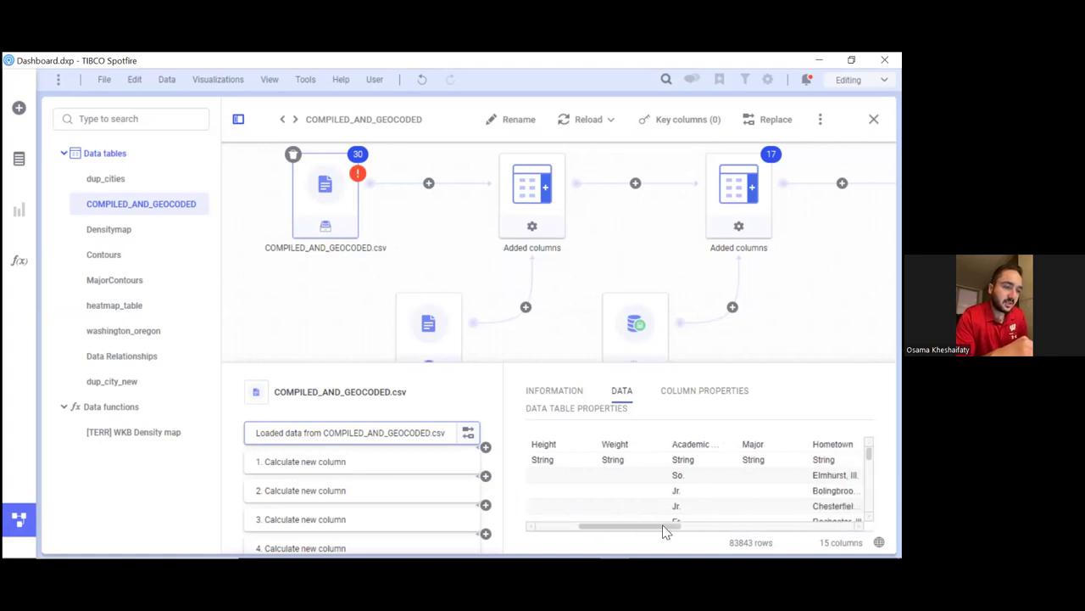
{"action": "left_click_drag", "start_coordinate": [673, 531], "coordinate": [714, 531]}
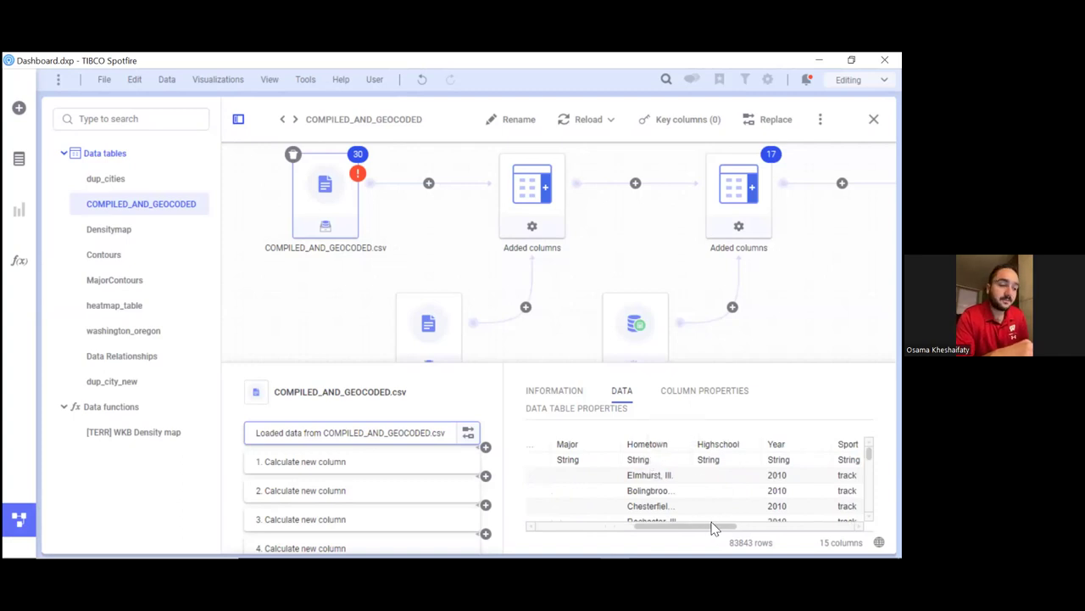
{"action": "left_click_drag", "start_coordinate": [717, 526], "coordinate": [750, 525]}
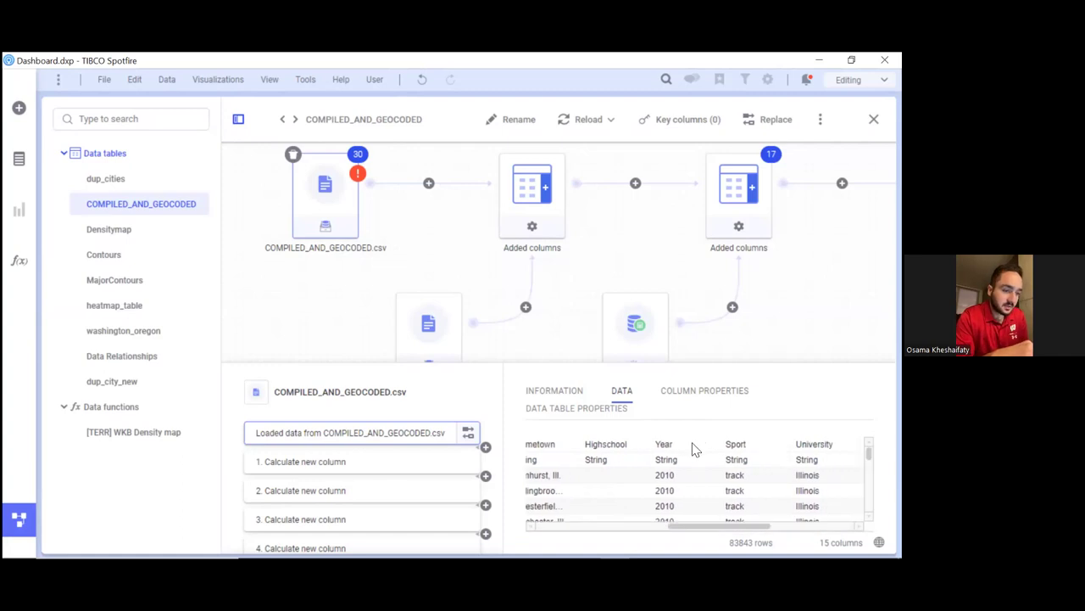
{"action": "left_click_drag", "start_coordinate": [750, 525], "coordinate": [842, 526]}
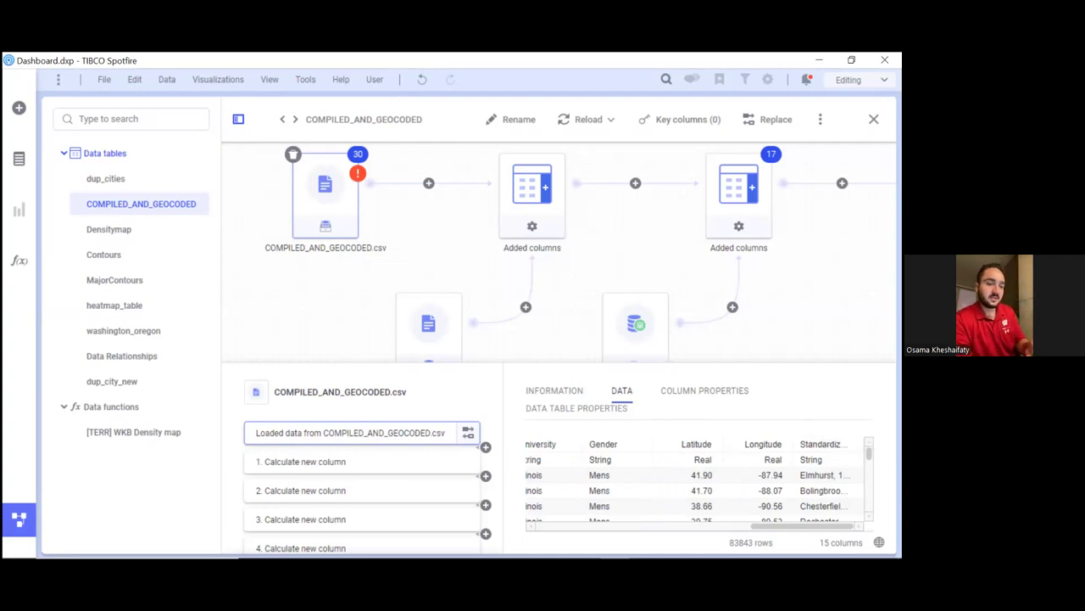
{"action": "left_click_drag", "start_coordinate": [827, 527], "coordinate": [674, 529]}
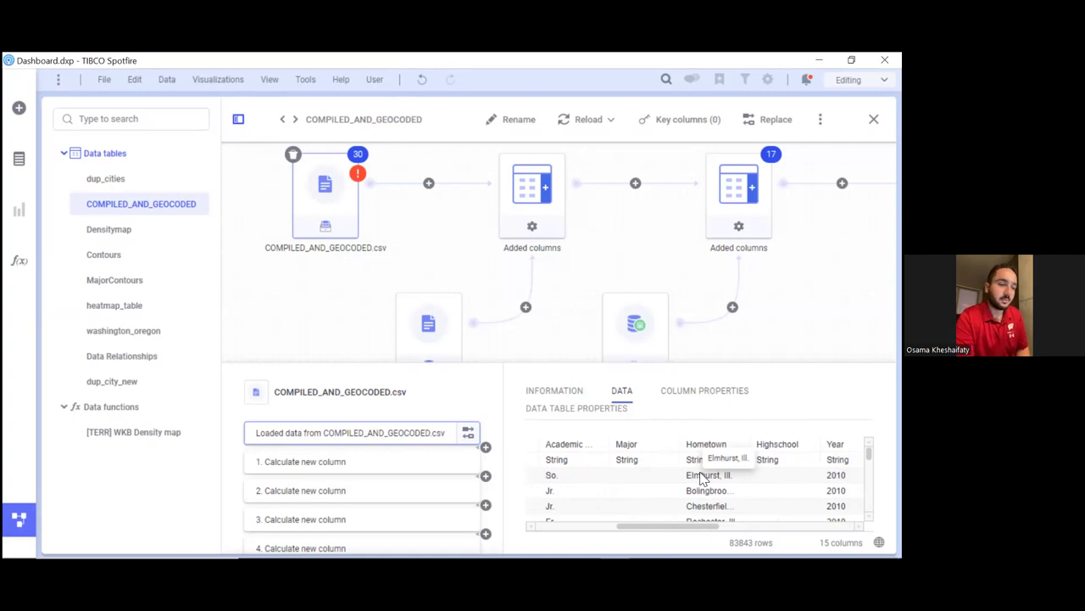
{"action": "scroll", "coordinate": [702, 479], "scroll_direction": "down", "scroll_amount": 3}
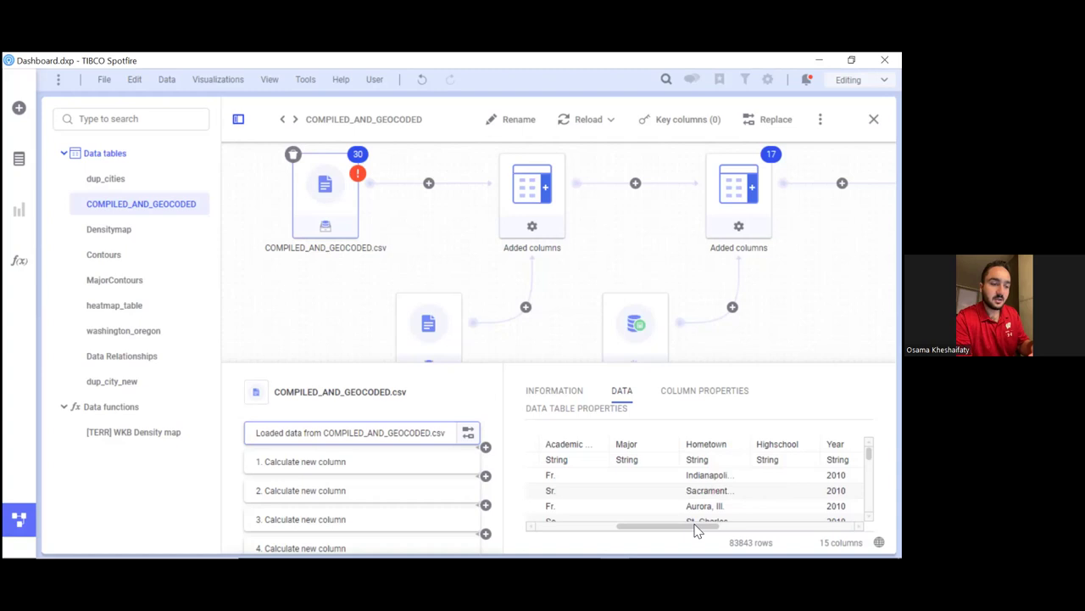
{"action": "left_click_drag", "start_coordinate": [668, 526], "coordinate": [801, 526]}
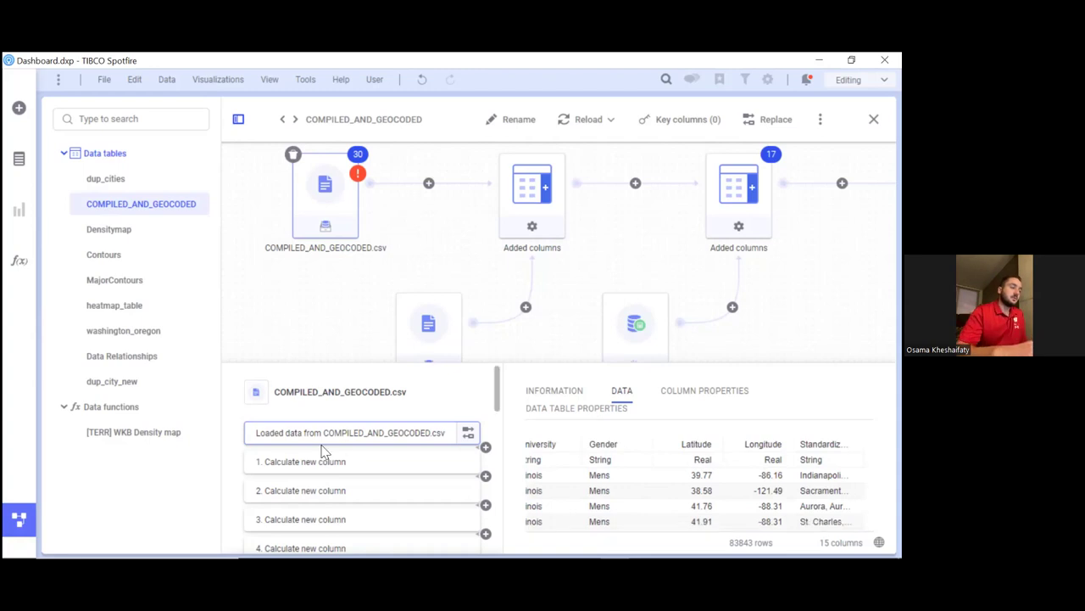
Open the local file browser for adding data, look over the available files, and close it without loading anything.
{"action": "left_click", "coordinate": [173, 85]}
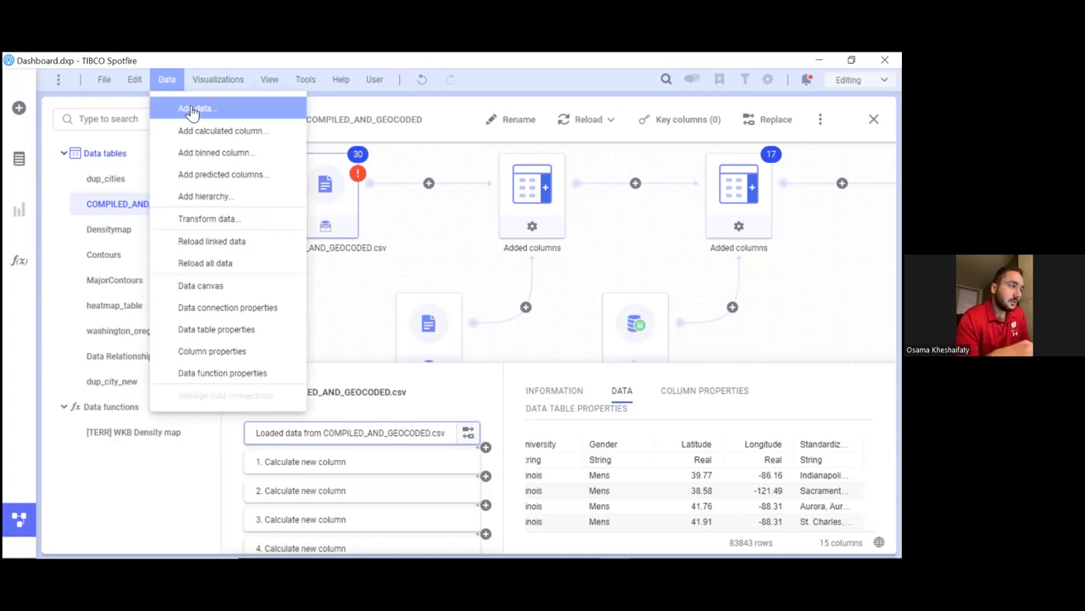
{"action": "left_click", "coordinate": [193, 111]}
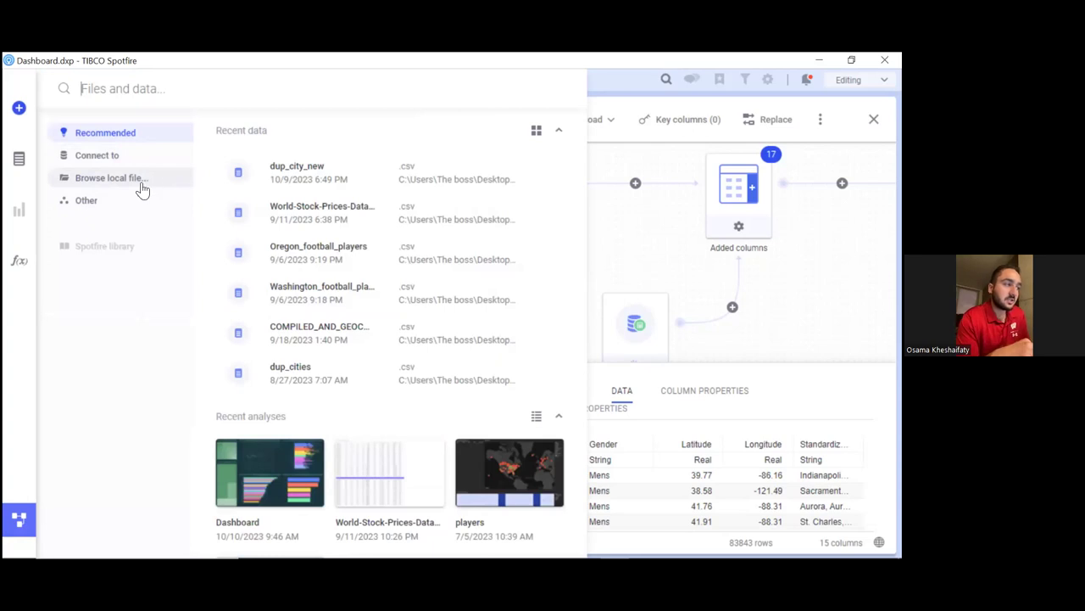
{"action": "left_click", "coordinate": [620, 107]}
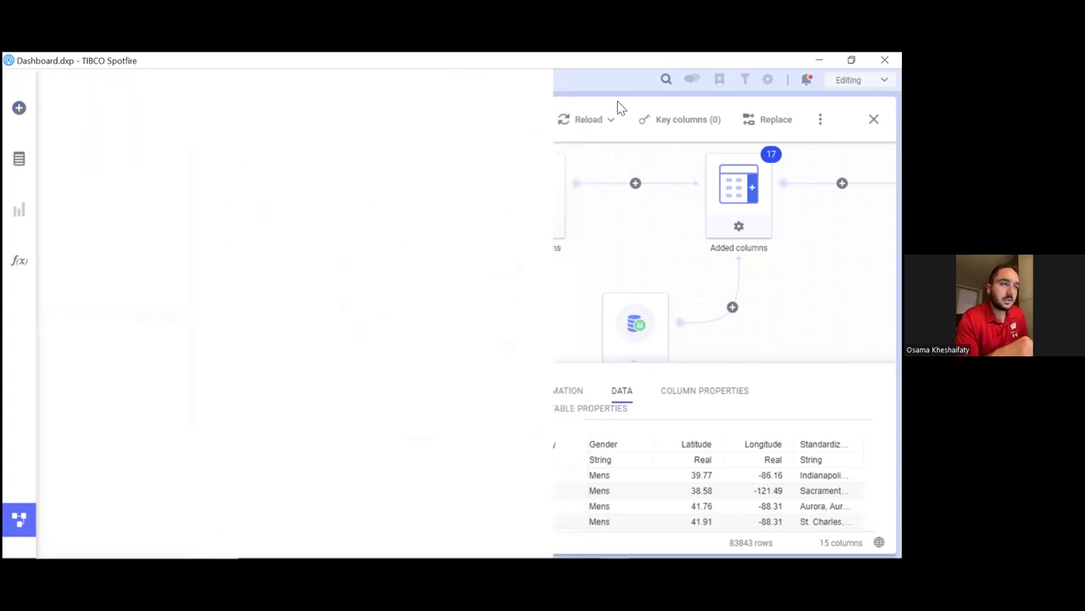
{"action": "left_click", "coordinate": [167, 80]}
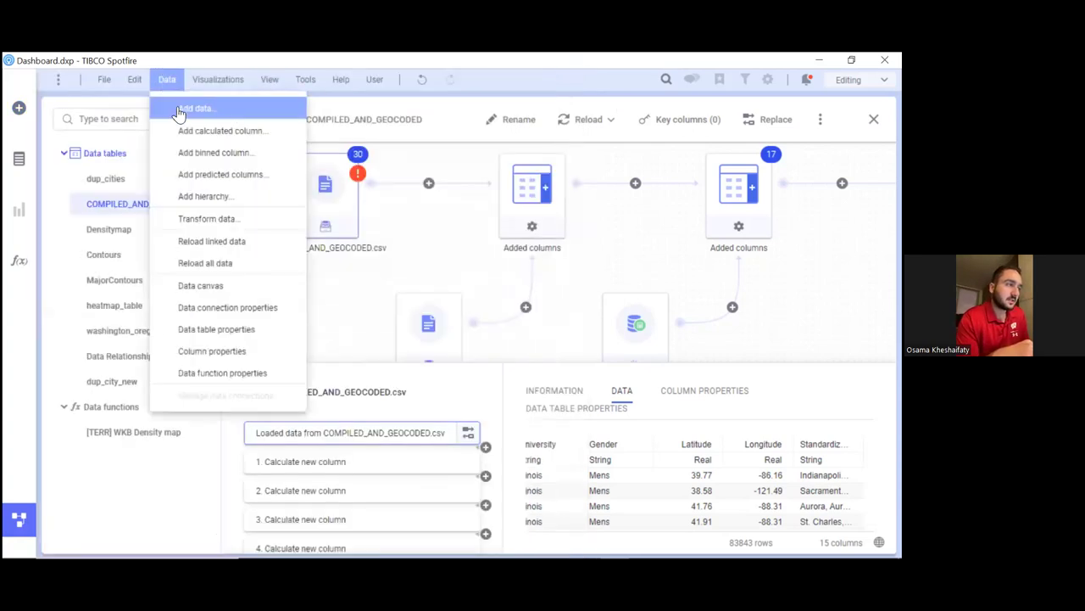
{"action": "left_click", "coordinate": [181, 112]}
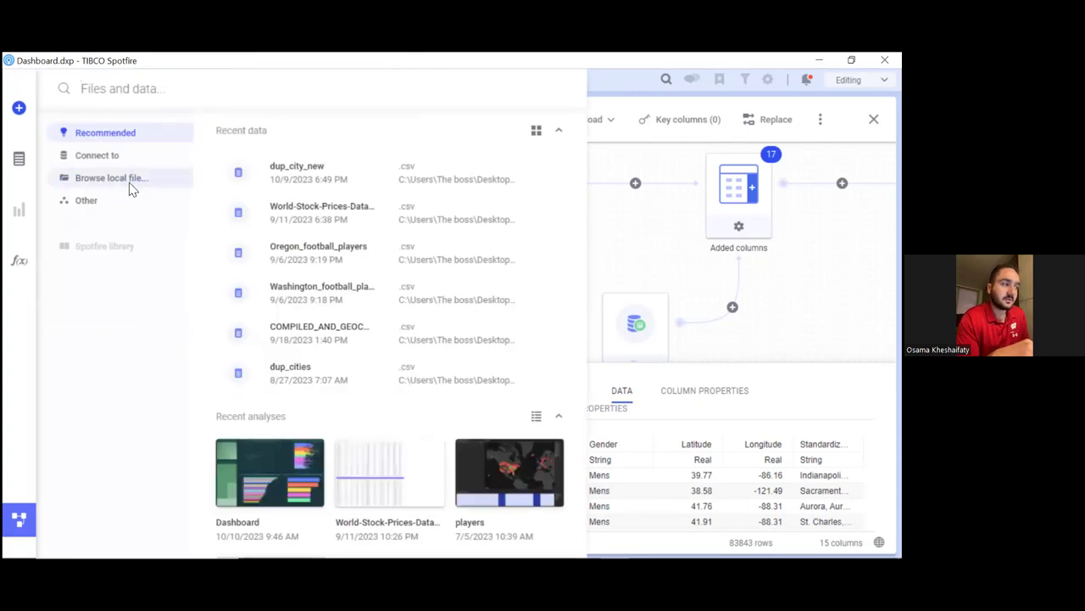
{"action": "left_click", "coordinate": [174, 192]}
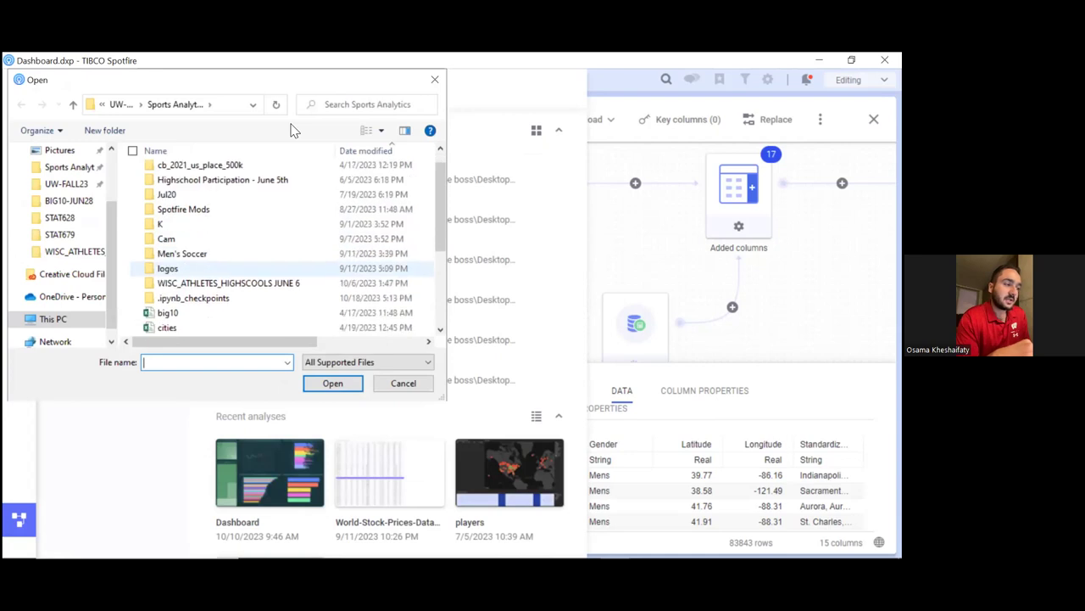
{"action": "scroll", "coordinate": [290, 130], "scroll_direction": "down", "scroll_amount": 1}
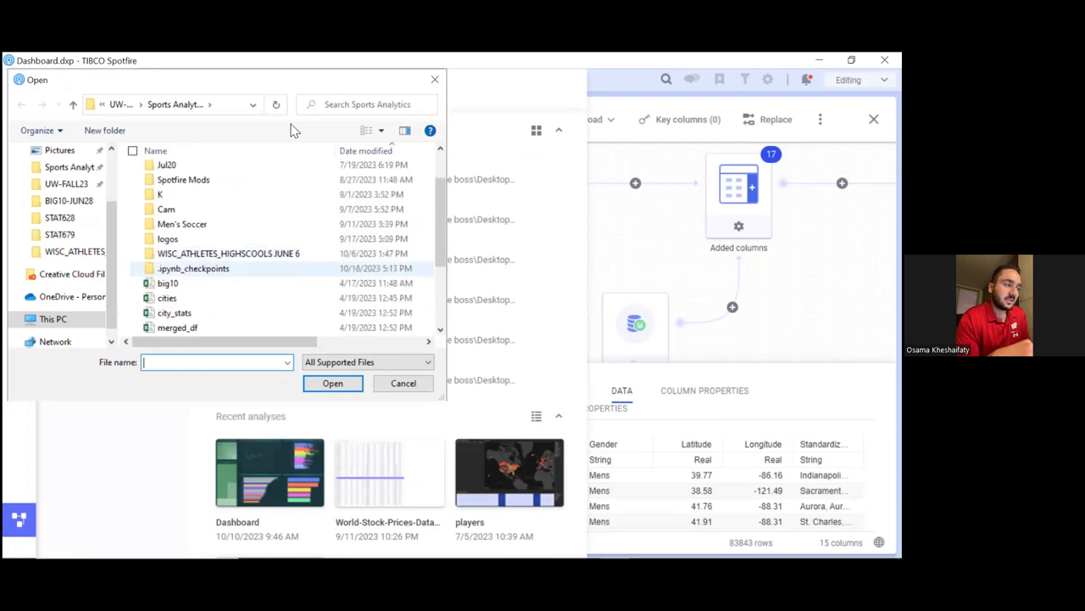
{"action": "left_click", "coordinate": [435, 79]}
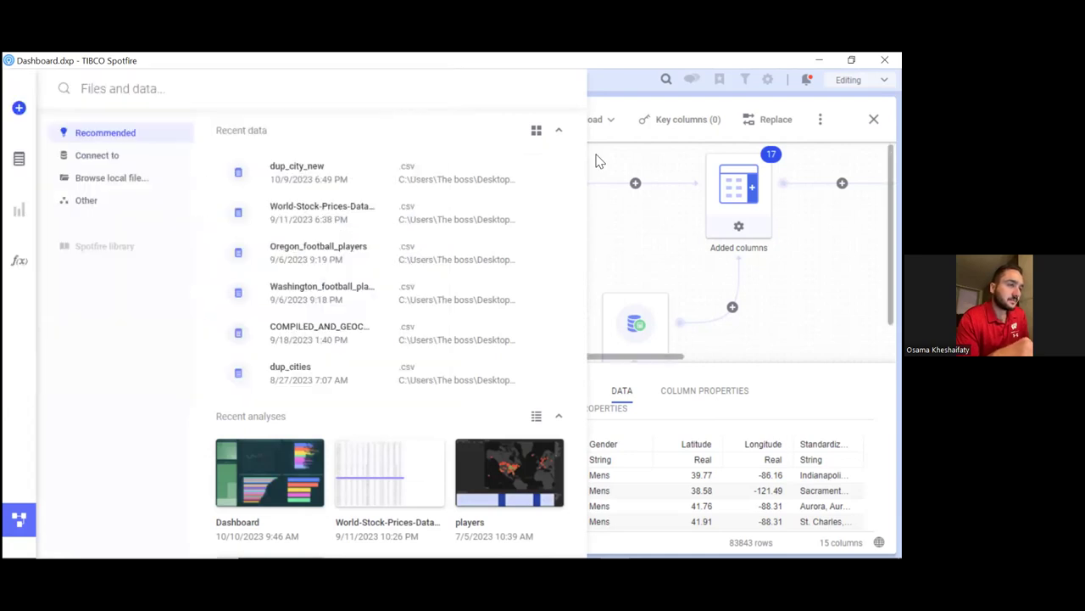
{"action": "left_click", "coordinate": [595, 159]}
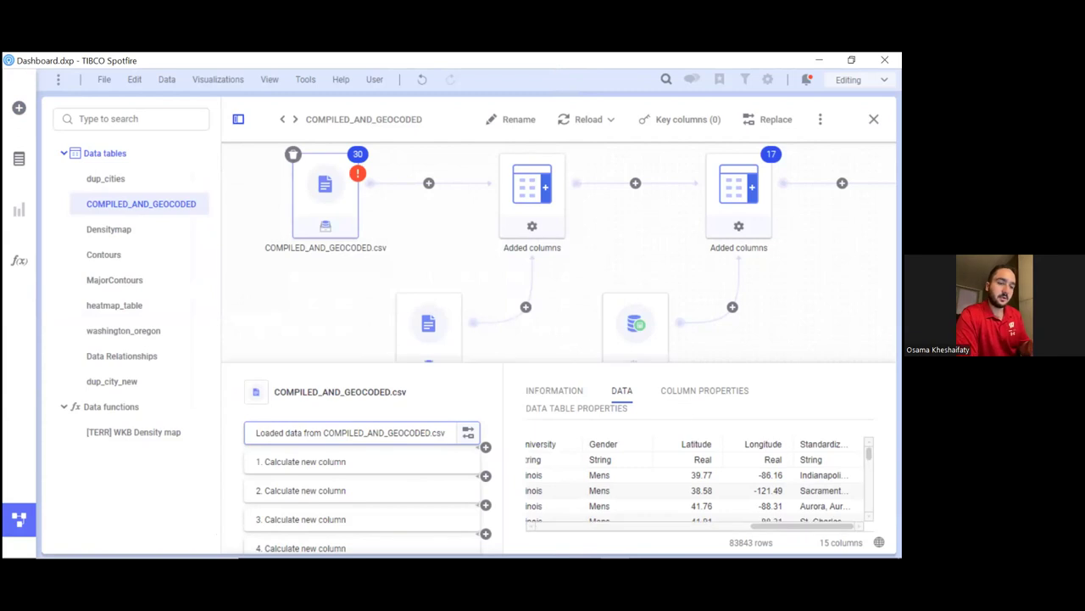
Compare the player columns with the Latitude, Longitude and standardized location values across further rows of the preview.
{"action": "left_click_drag", "start_coordinate": [766, 526], "coordinate": [558, 529]}
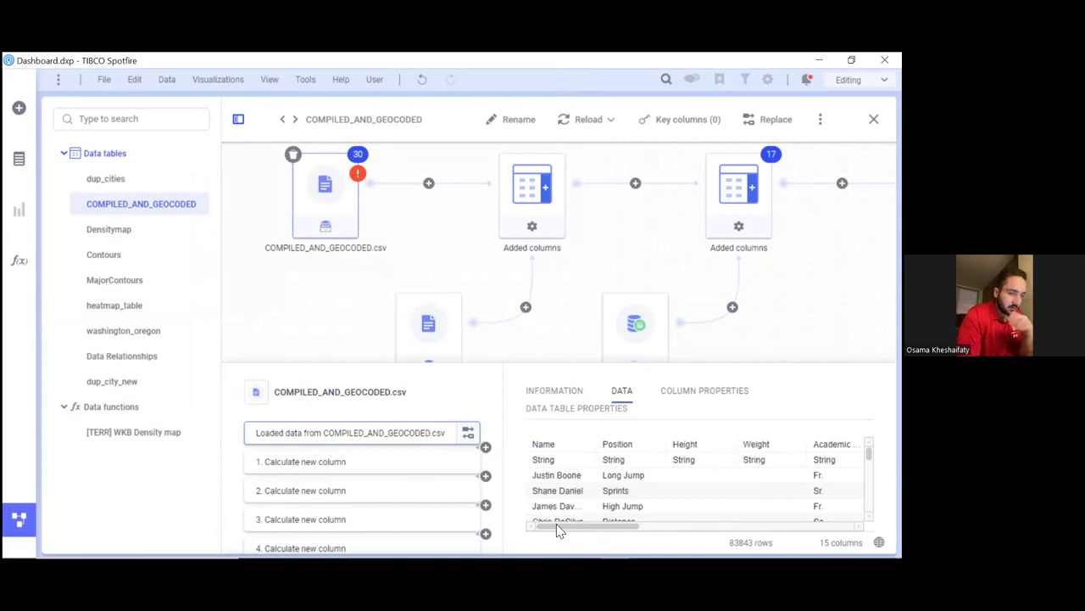
{"action": "left_click_drag", "start_coordinate": [558, 530], "coordinate": [773, 527]}
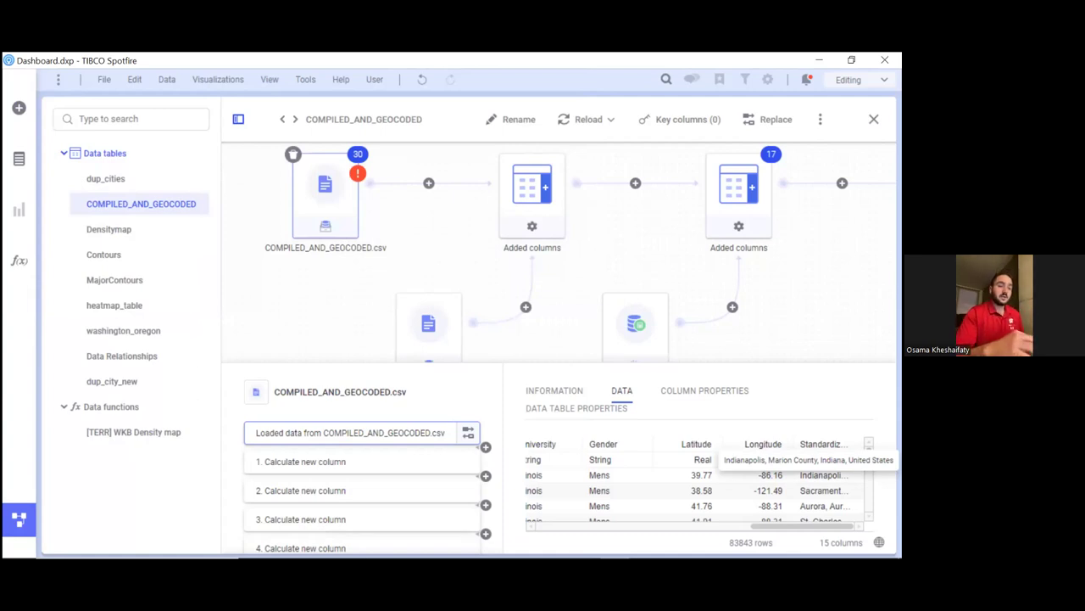
{"action": "scroll", "coordinate": [763, 483], "scroll_direction": "down", "scroll_amount": 1}
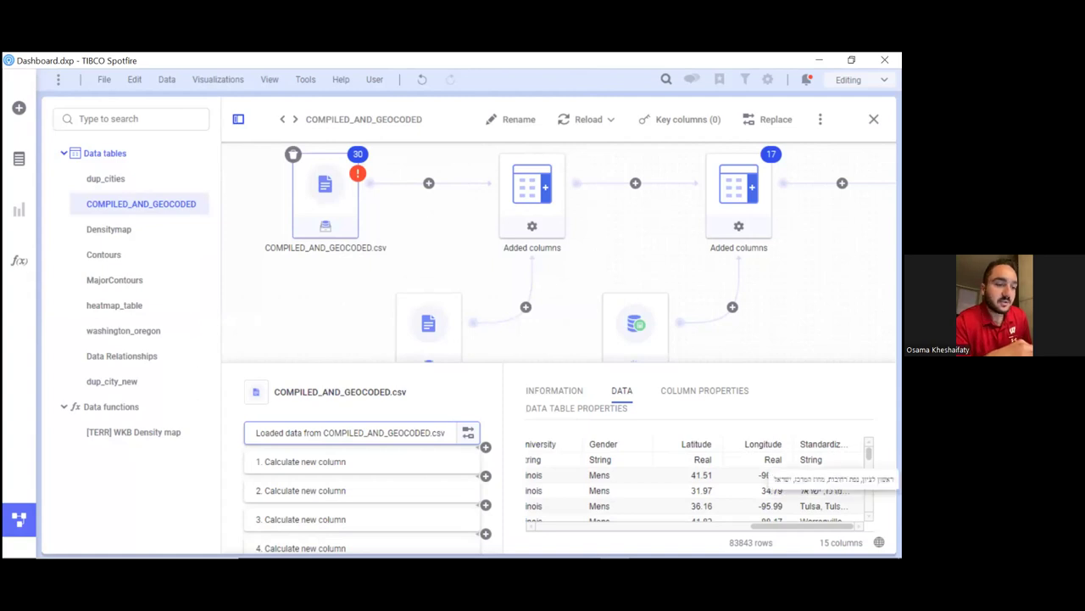
{"action": "scroll", "coordinate": [695, 483], "scroll_direction": "down", "scroll_amount": 1}
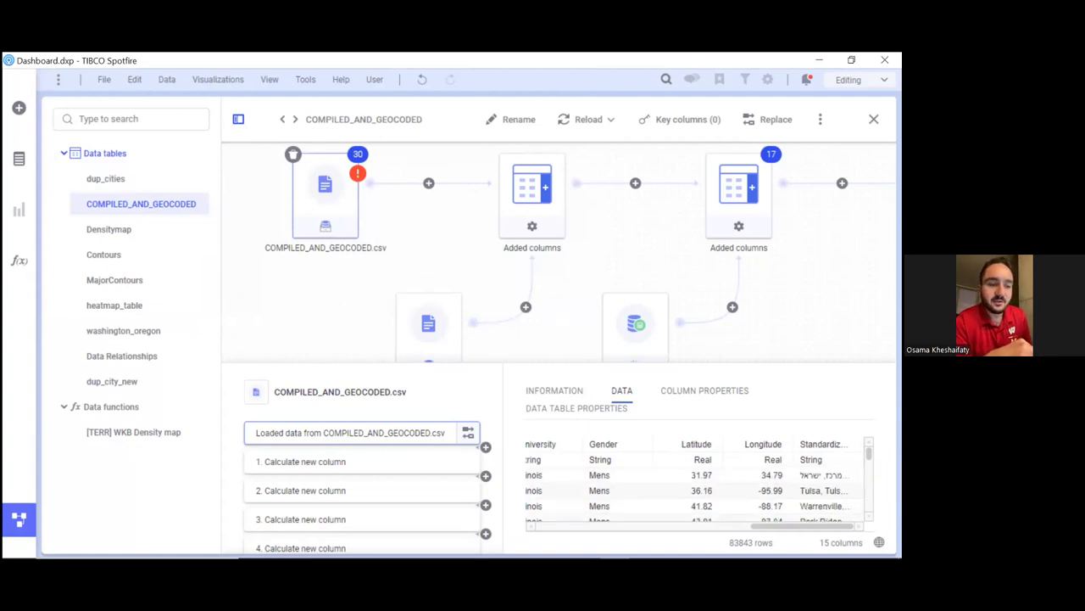
{"action": "scroll", "coordinate": [695, 483], "scroll_direction": "down", "scroll_amount": 4}
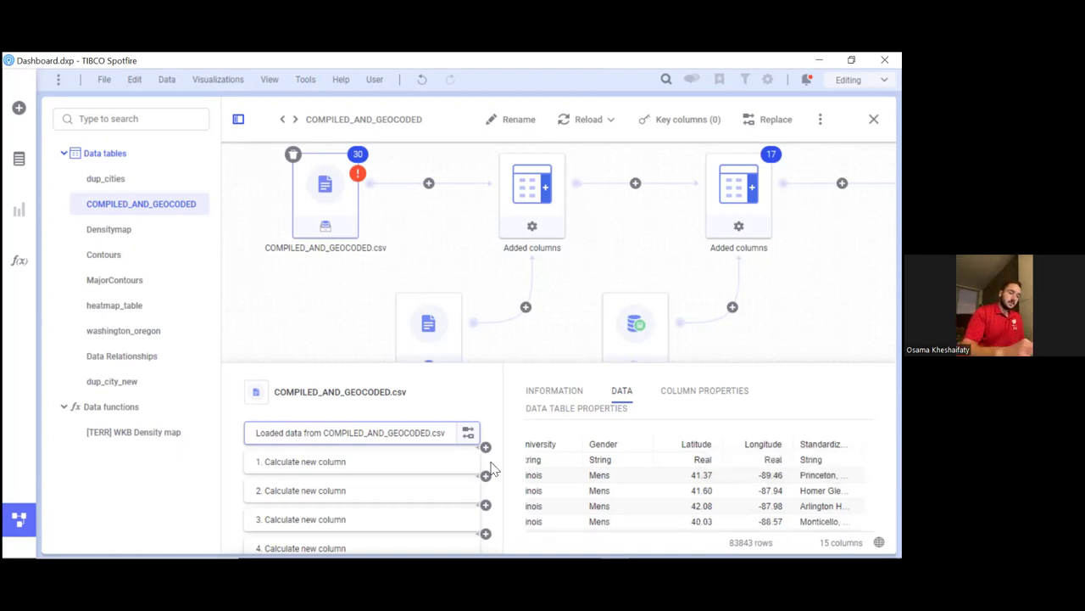
Examine the calculated column transformations 1 to 6 of COMPILED_AND_GEOCODED.csv, including the City, State-2, State-1 and State expressions.
{"action": "left_click", "coordinate": [401, 466]}
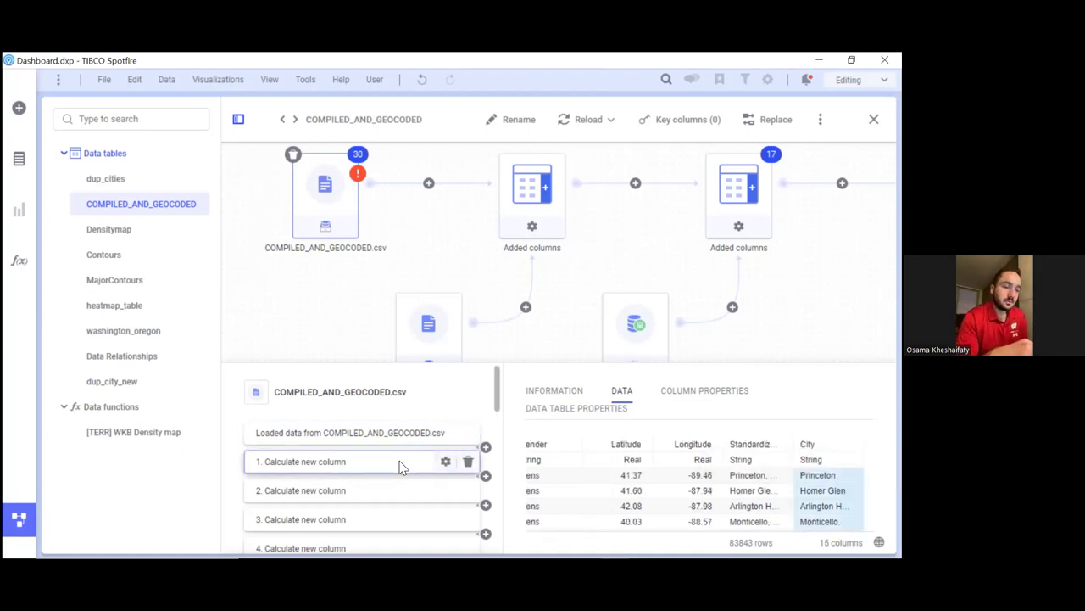
{"action": "left_click", "coordinate": [541, 396]}
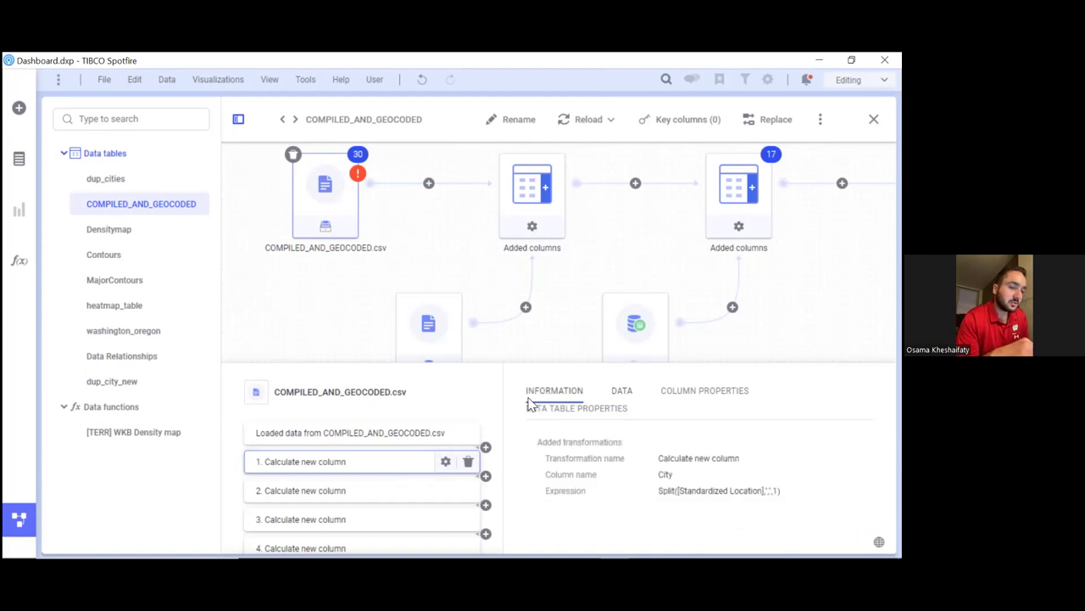
{"action": "left_click", "coordinate": [398, 497]}
{"action": "scroll", "coordinate": [399, 453], "scroll_direction": "down", "scroll_amount": 3}
{"action": "scroll", "coordinate": [399, 431], "scroll_direction": "up", "scroll_amount": 1}
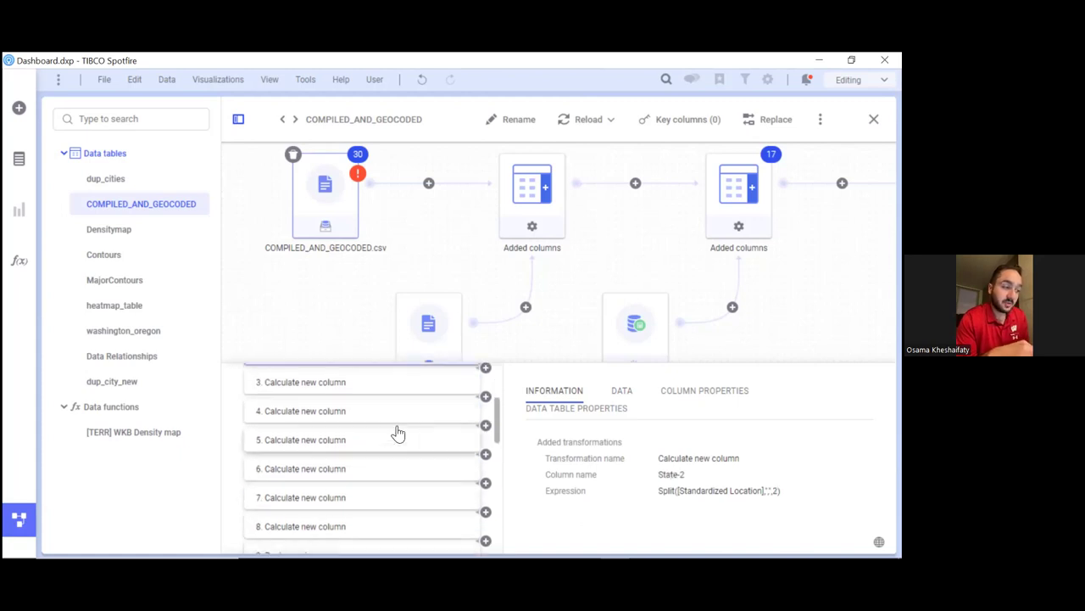
{"action": "left_click", "coordinate": [394, 438]}
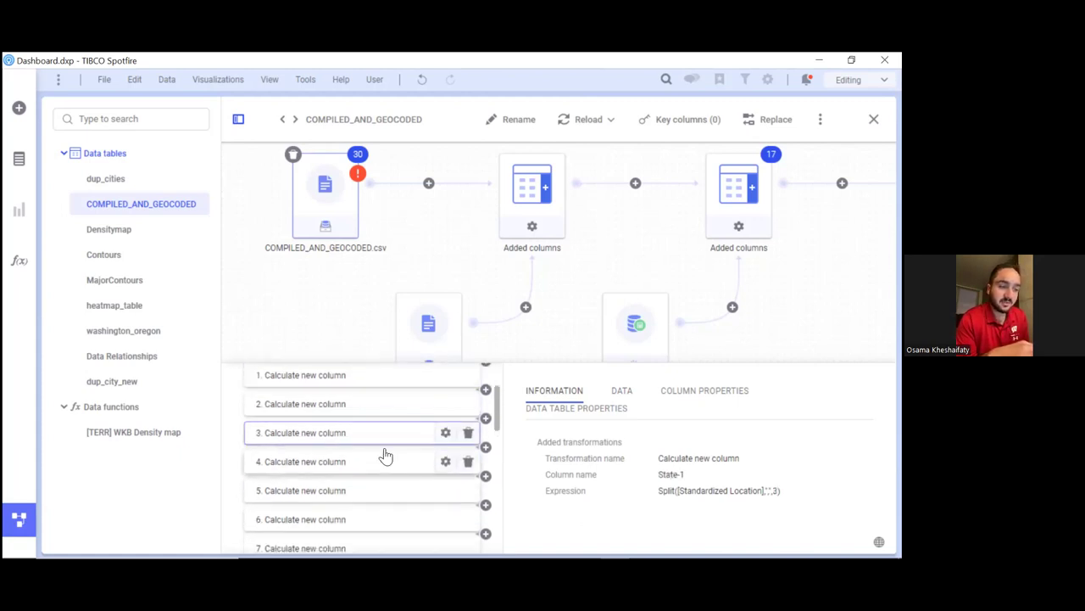
{"action": "left_click", "coordinate": [379, 464]}
{"action": "left_click", "coordinate": [379, 486]}
{"action": "left_click", "coordinate": [379, 517]}
{"action": "scroll", "coordinate": [381, 519], "scroll_direction": "down", "scroll_amount": 2}
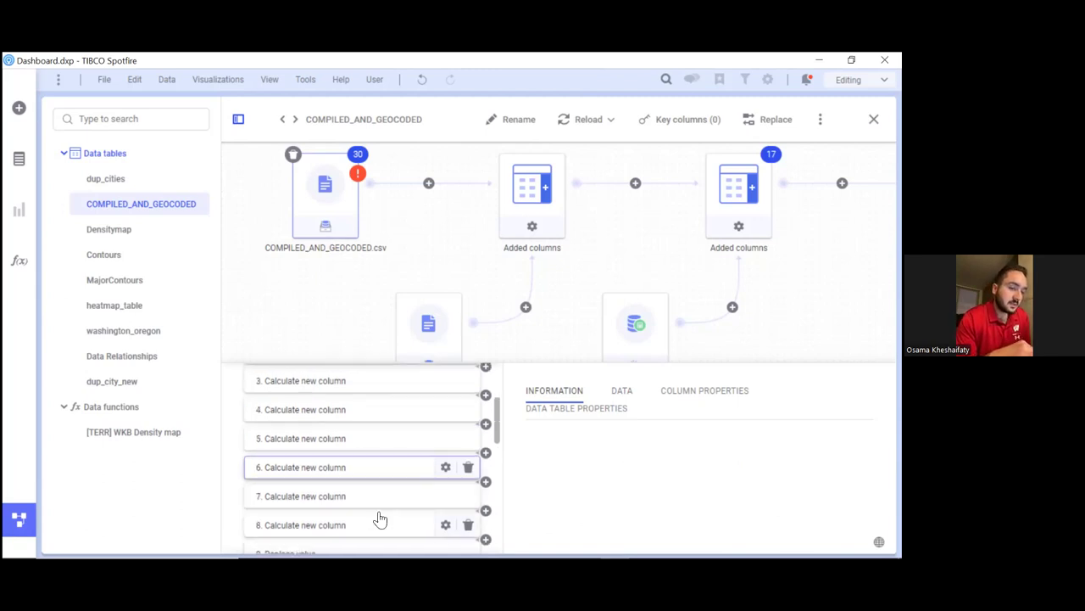
{"action": "scroll", "coordinate": [380, 519], "scroll_direction": "down", "scroll_amount": 1}
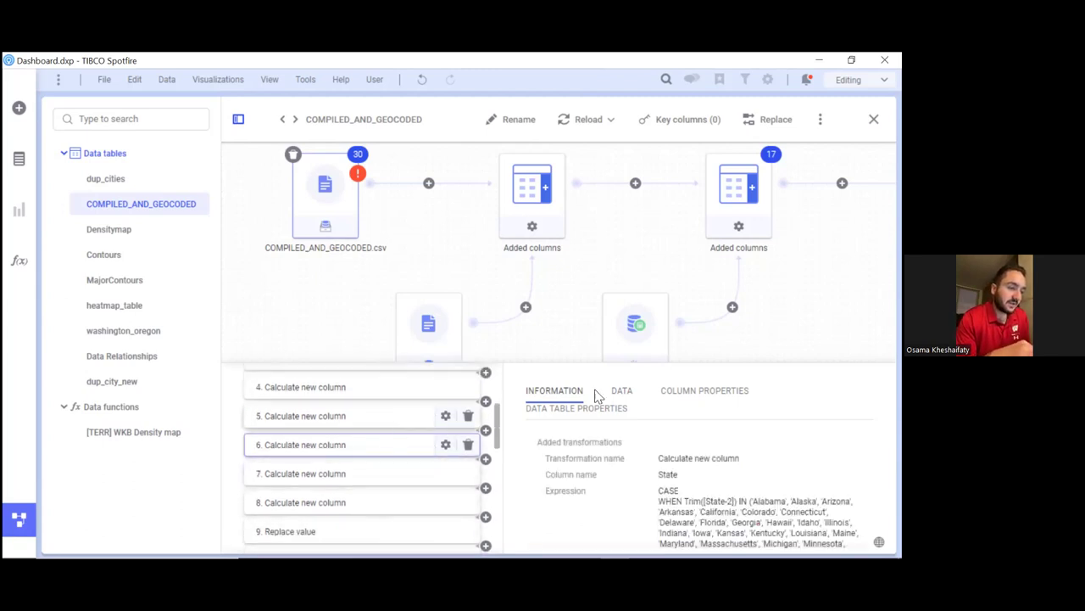
Preview the data at the fifth calculated column and compare City, State-2, State-1 and State-0 values across rows.
{"action": "left_click", "coordinate": [621, 391]}
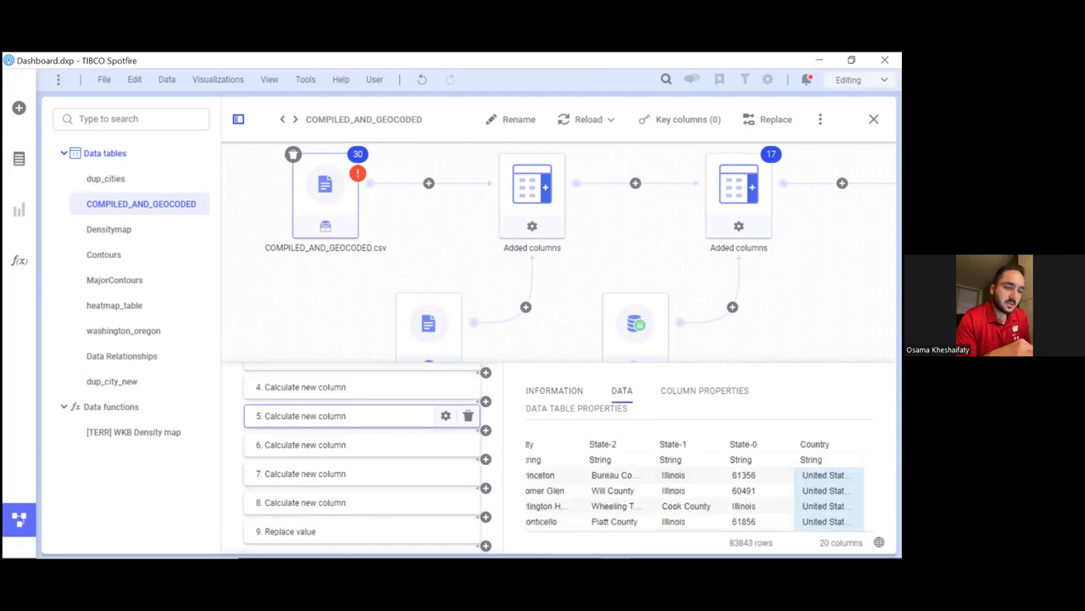
{"action": "scroll", "coordinate": [695, 490], "scroll_direction": "left", "scroll_amount": 3}
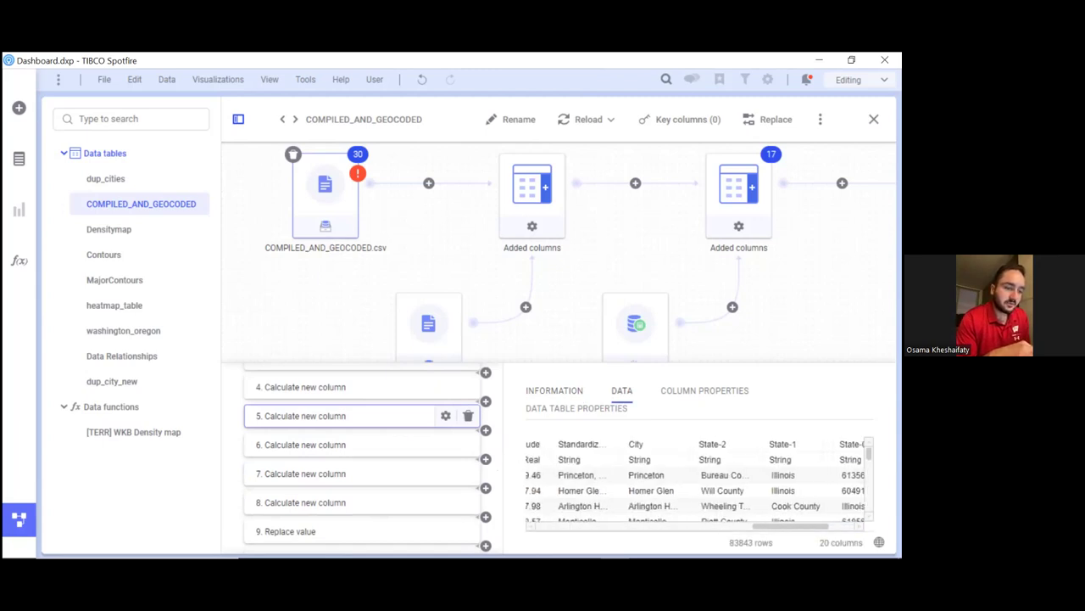
{"action": "scroll", "coordinate": [689, 495], "scroll_direction": "left", "scroll_amount": 2}
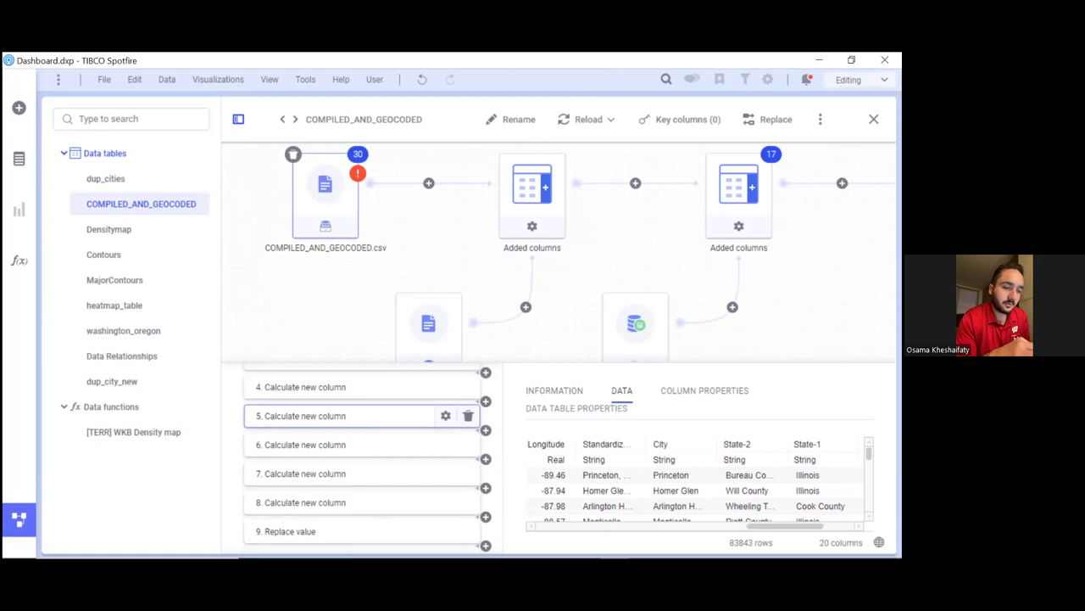
{"action": "scroll", "coordinate": [695, 483], "scroll_direction": "right", "scroll_amount": 3}
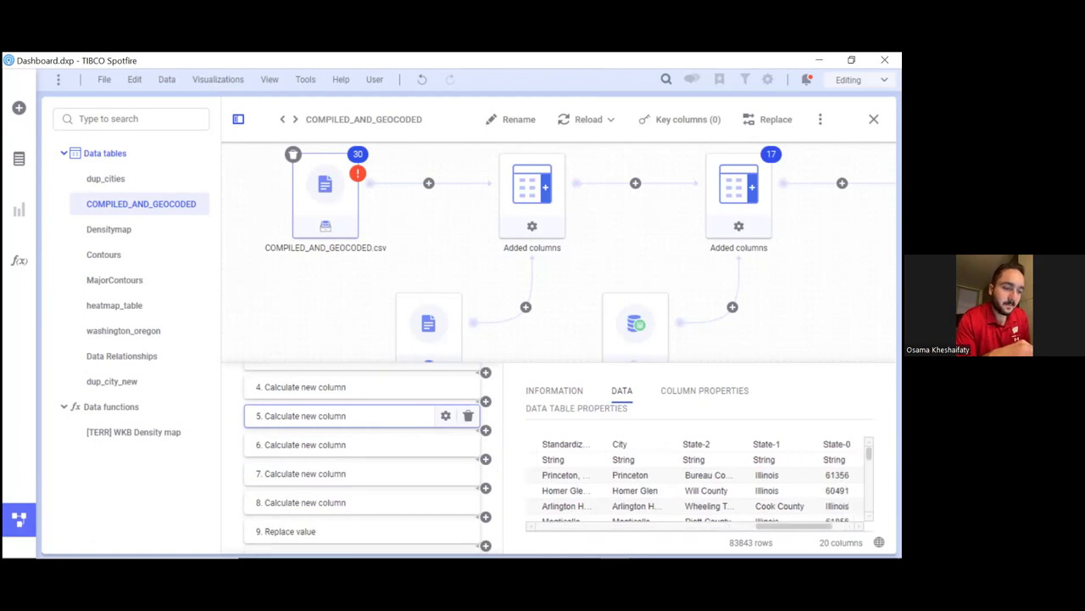
{"action": "scroll", "coordinate": [695, 483], "scroll_direction": "right", "scroll_amount": 2}
{"action": "scroll", "coordinate": [695, 483], "scroll_direction": "left", "scroll_amount": 3}
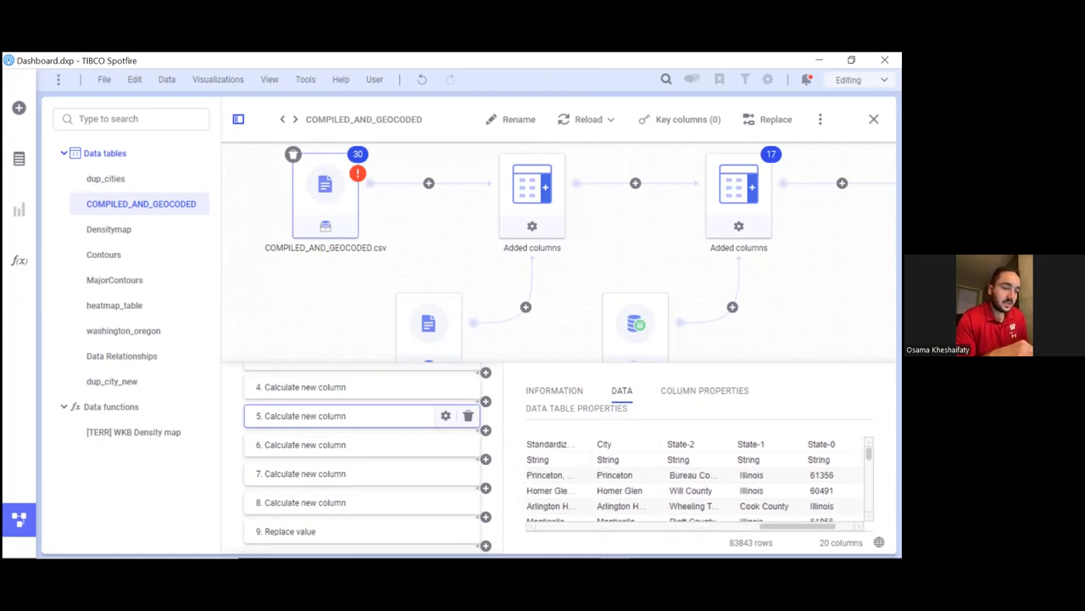
{"action": "scroll", "coordinate": [695, 490], "scroll_direction": "down", "scroll_amount": 1}
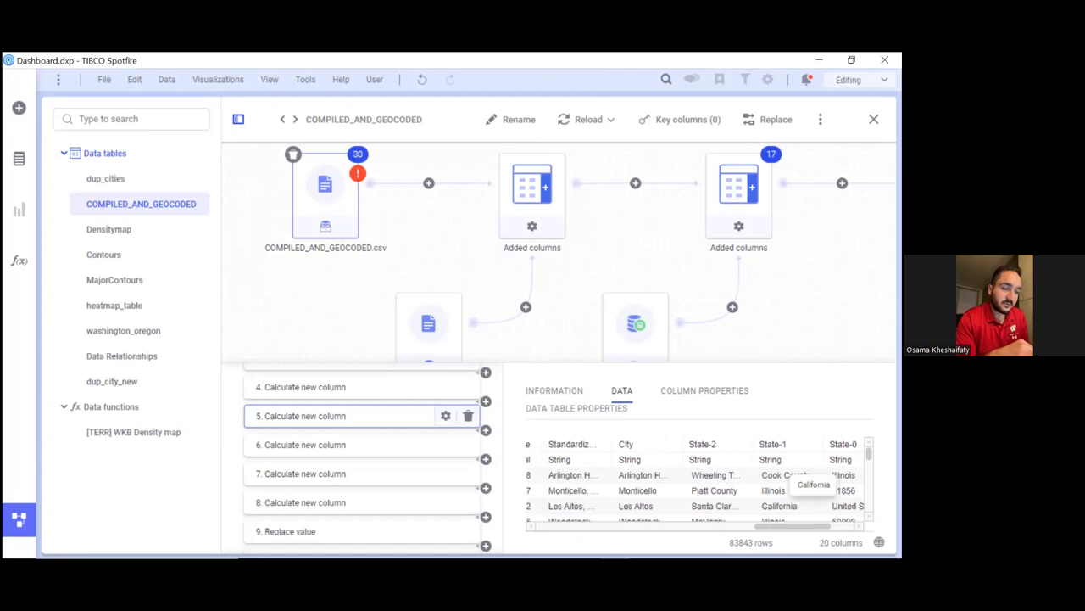
{"action": "scroll", "coordinate": [797, 483], "scroll_direction": "up", "scroll_amount": 2}
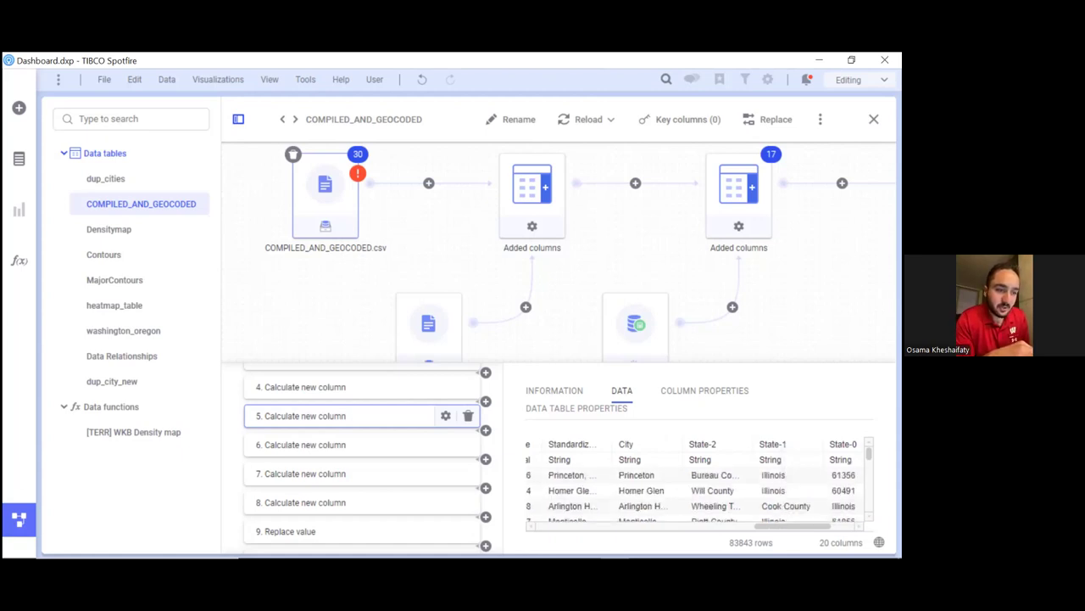
{"action": "scroll", "coordinate": [695, 490], "scroll_direction": "down", "scroll_amount": 5}
{"action": "scroll", "coordinate": [695, 490], "scroll_direction": "down", "scroll_amount": 1}
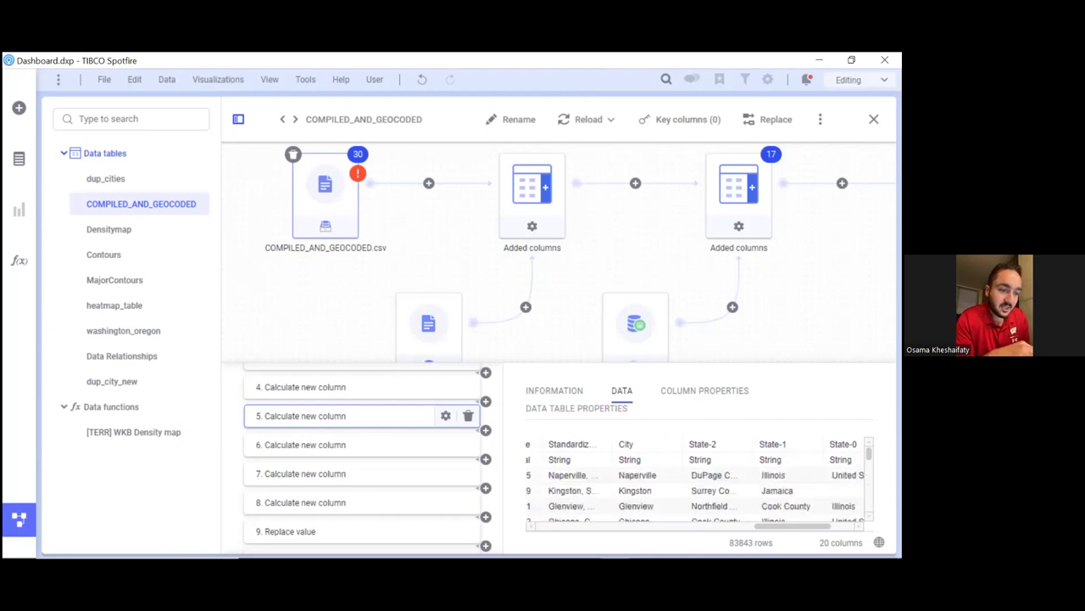
Compare the City, State-2, State-1, State-0 and Country values across rows in the preview of the fifth calculated column.
{"action": "scroll", "coordinate": [798, 483], "scroll_direction": "down", "scroll_amount": 3}
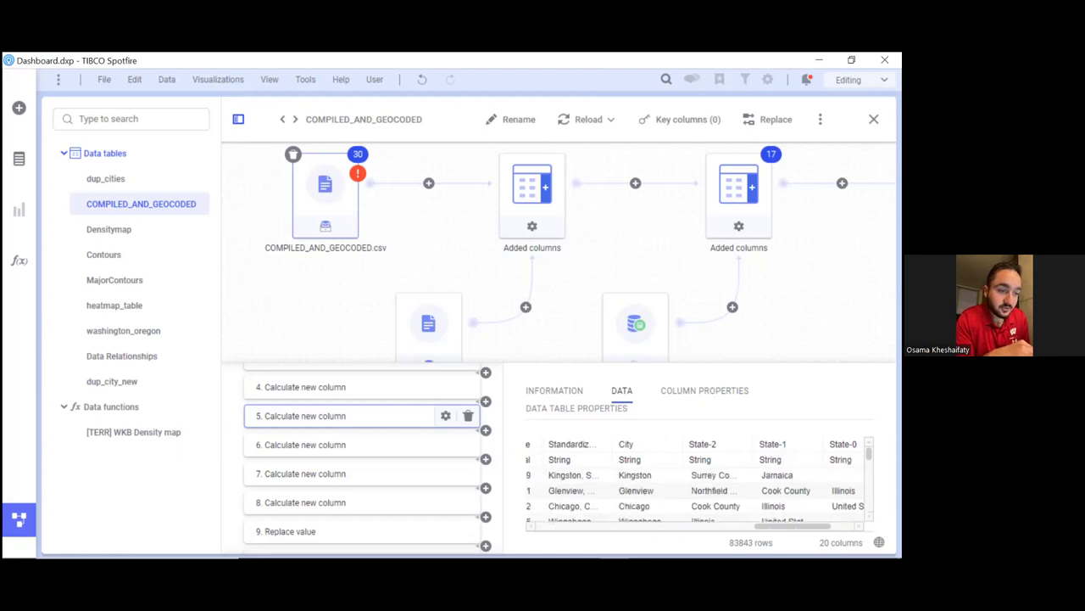
{"action": "scroll", "coordinate": [695, 490], "scroll_direction": "up", "scroll_amount": 2}
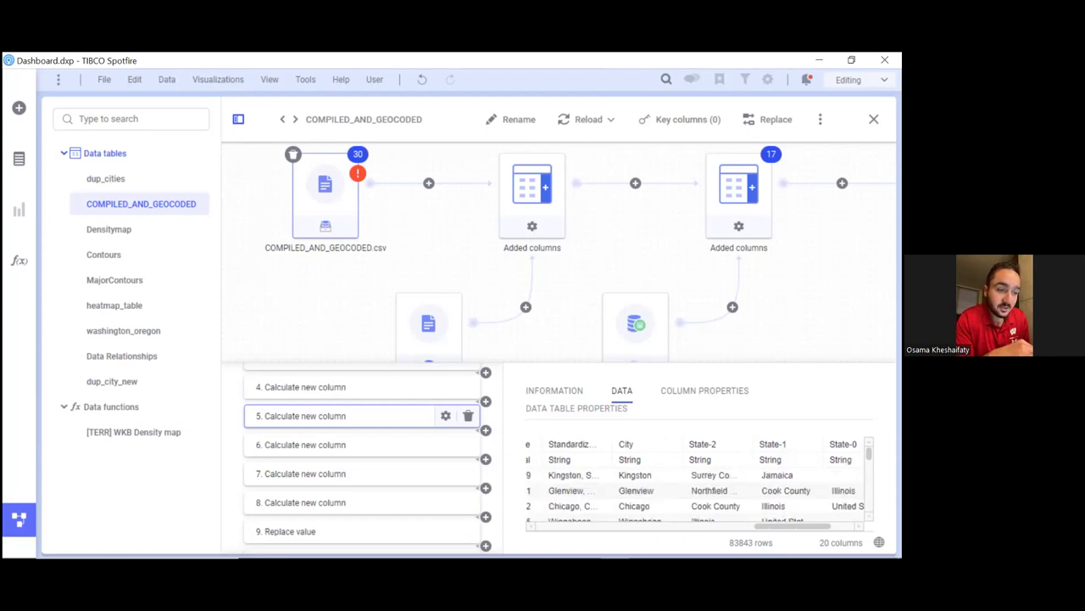
{"action": "scroll", "coordinate": [696, 491], "scroll_direction": "up", "scroll_amount": 1}
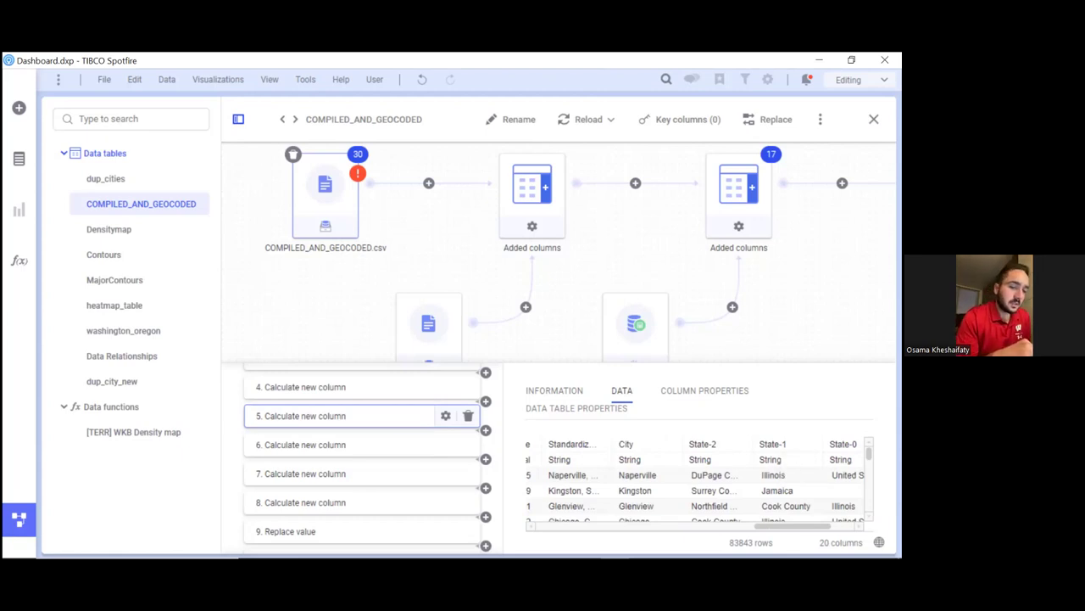
{"action": "scroll", "coordinate": [696, 483], "scroll_direction": "right", "scroll_amount": 2}
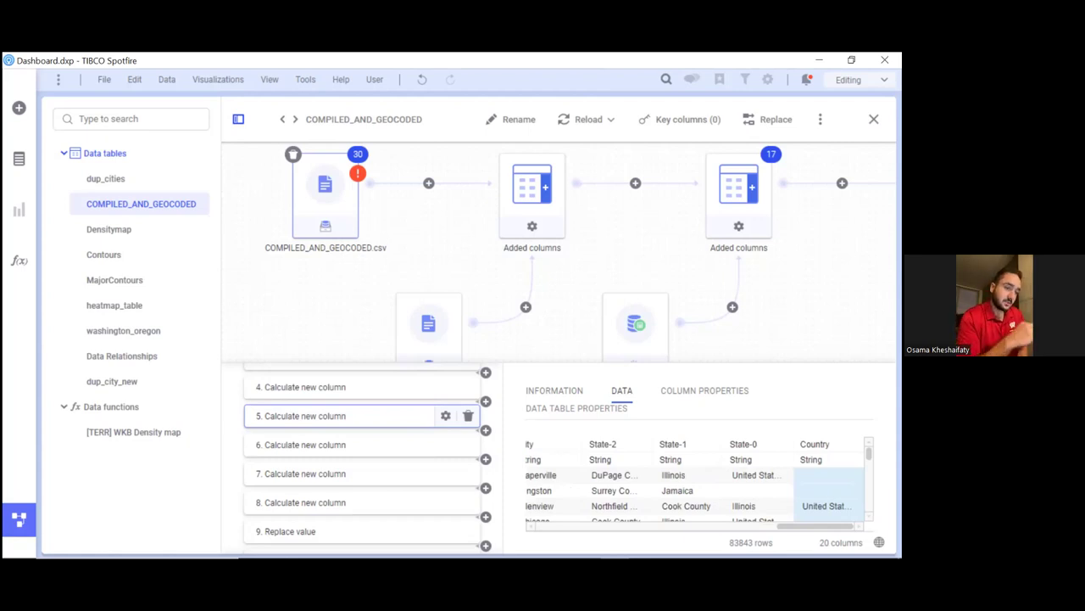
{"action": "scroll", "coordinate": [695, 483], "scroll_direction": "left", "scroll_amount": 4}
{"action": "scroll", "coordinate": [670, 513], "scroll_direction": "right", "scroll_amount": 4}
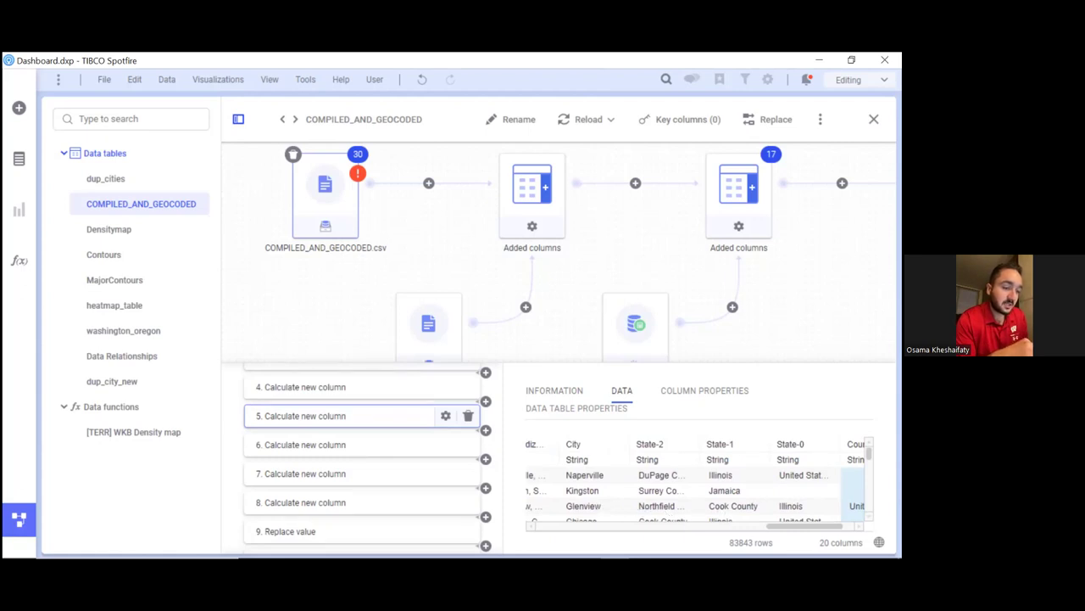
{"action": "scroll", "coordinate": [695, 483], "scroll_direction": "right", "scroll_amount": 1}
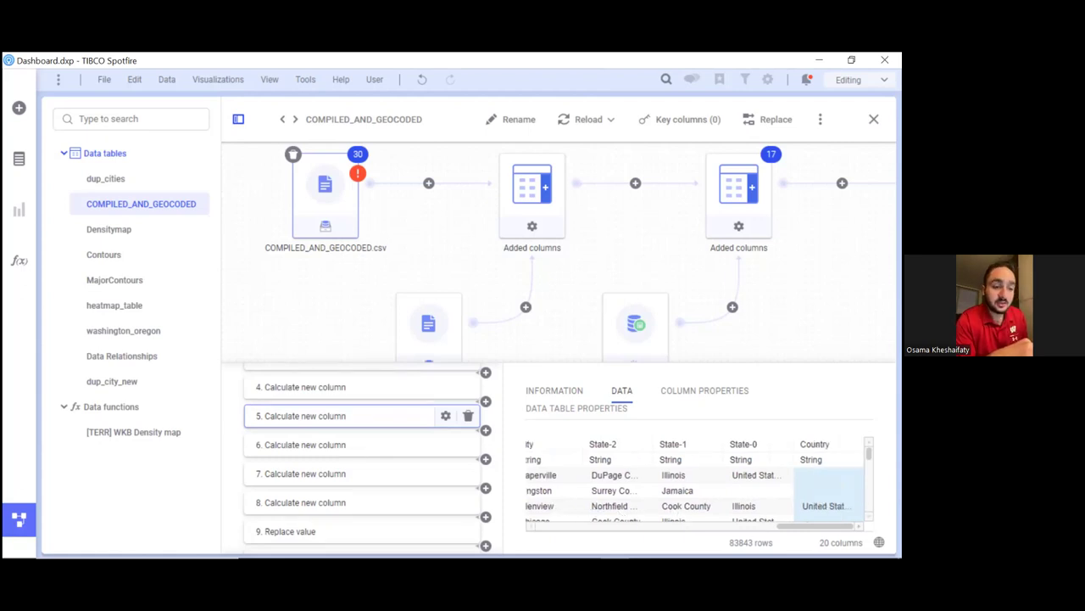
{"action": "scroll", "coordinate": [695, 483], "scroll_direction": "down", "scroll_amount": 1}
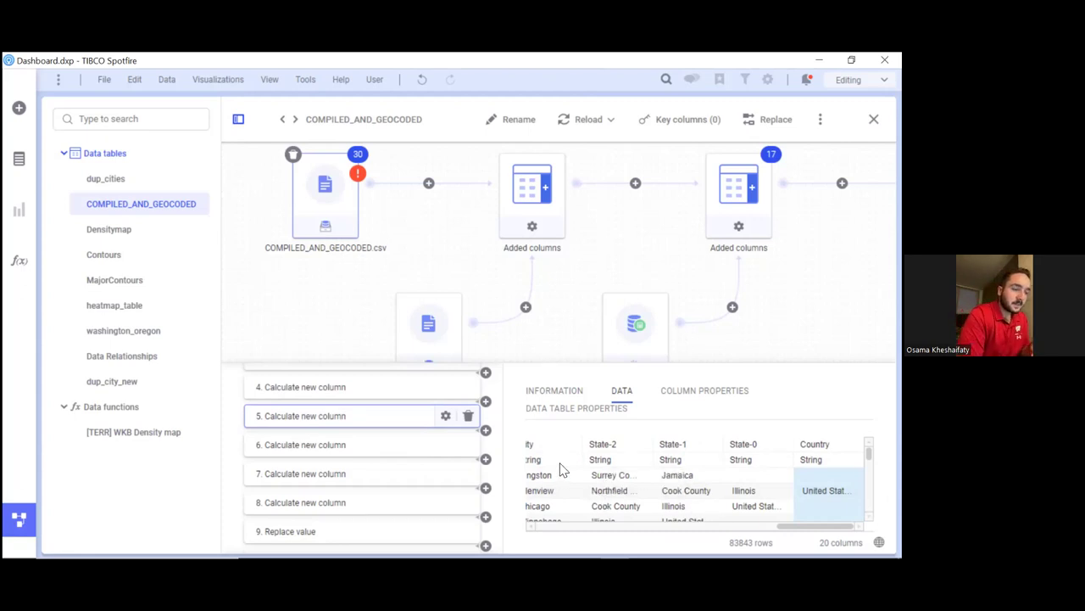
{"action": "scroll", "coordinate": [607, 503], "scroll_direction": "left", "scroll_amount": 5}
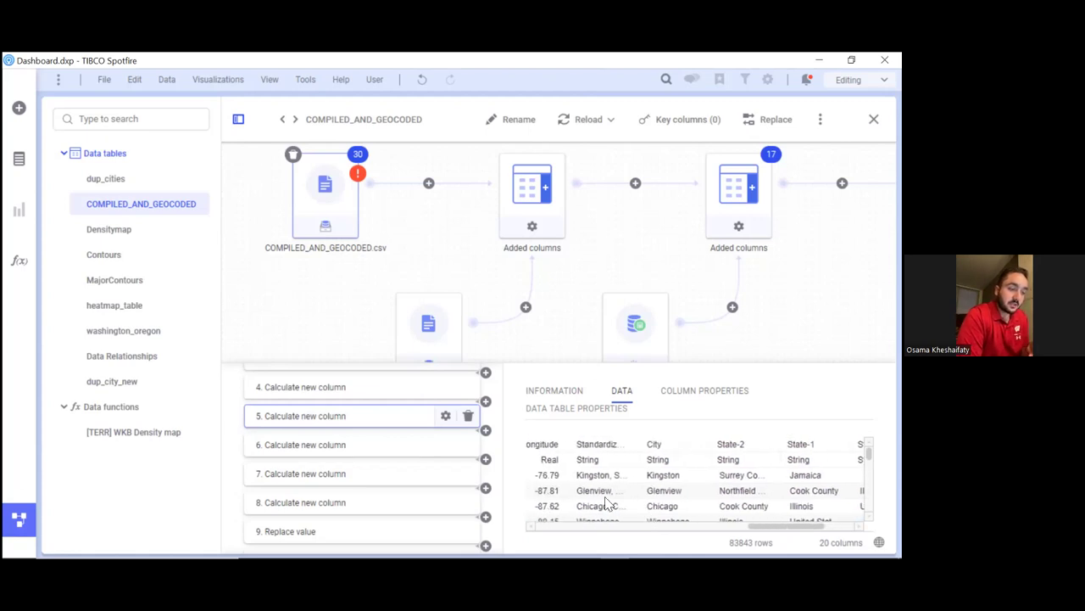
Preview the State, Year_Fixed and Weight_Fixed columns added by transformations 6, 7 and 8.
{"action": "left_click", "coordinate": [395, 447]}
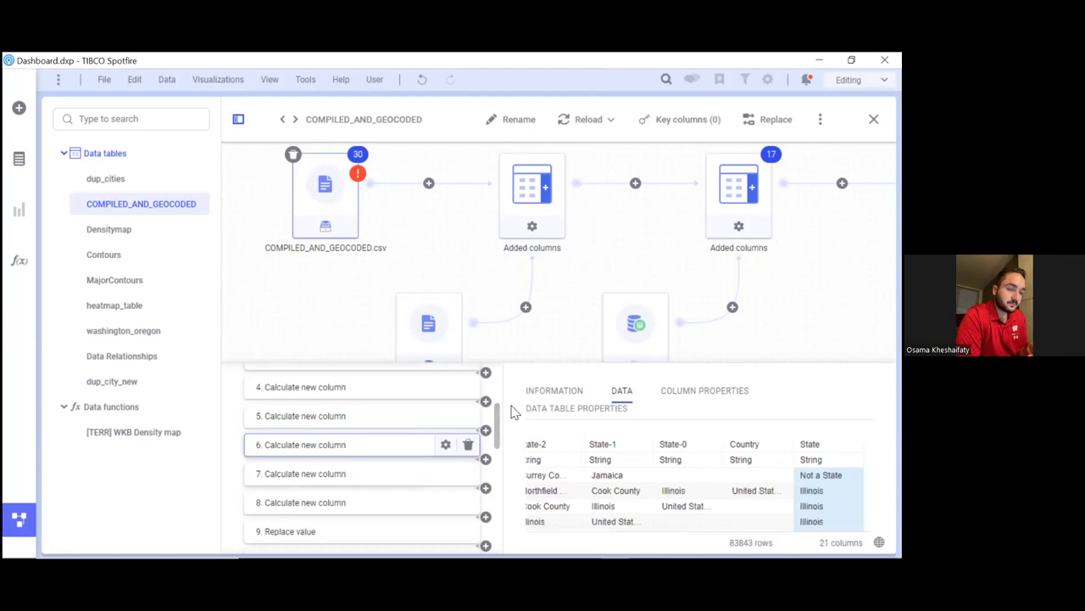
{"action": "left_click", "coordinate": [404, 480]}
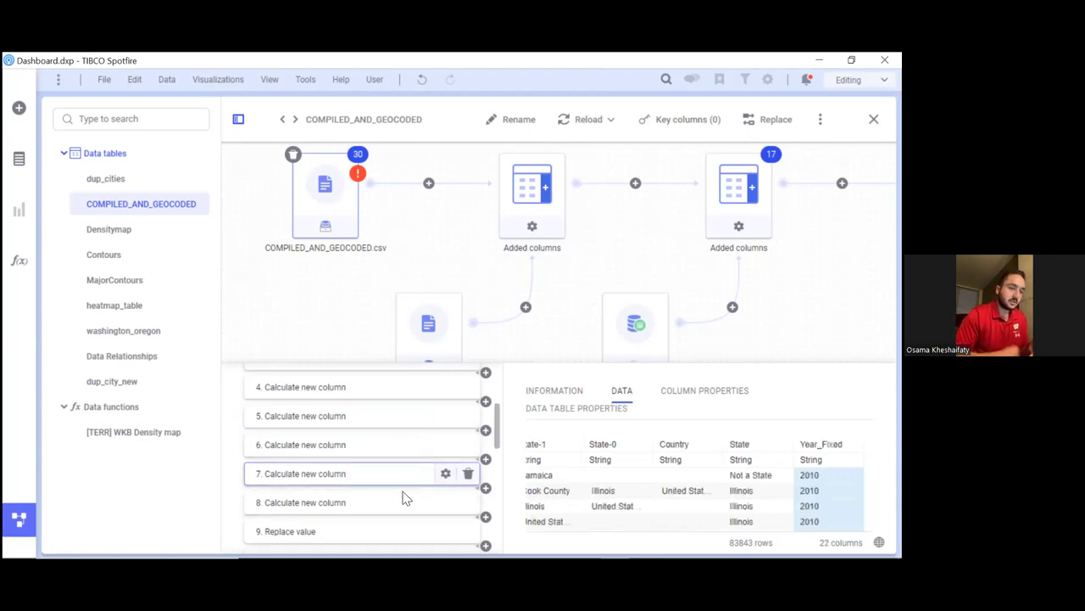
{"action": "left_click", "coordinate": [404, 499]}
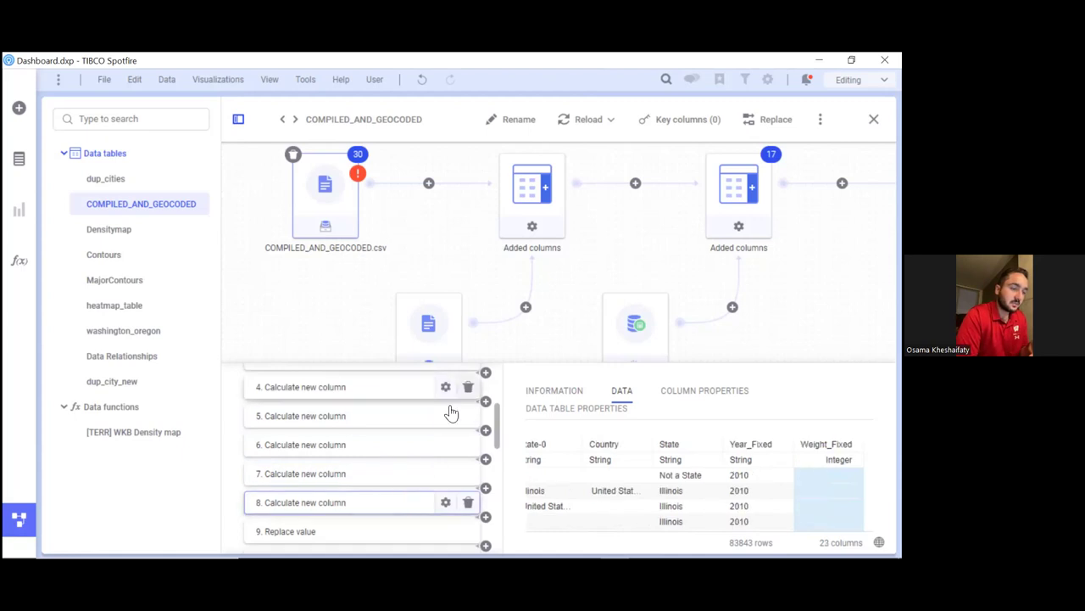
Examine the State expression of transformation 6 and check its data preview against the State-2, State-1 and player columns.
{"action": "left_click", "coordinate": [556, 390]}
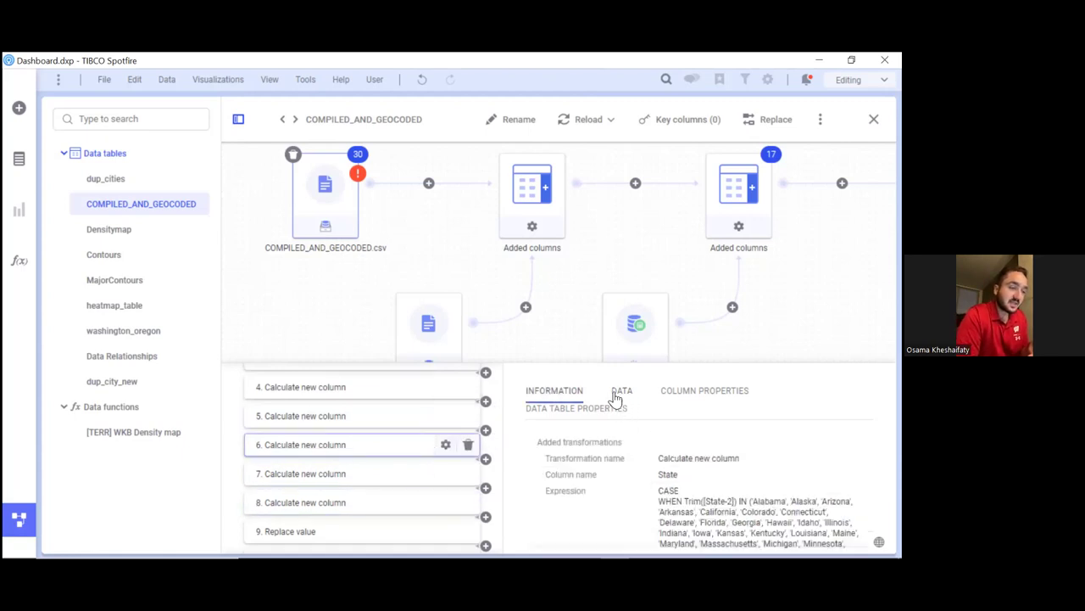
{"action": "scroll", "coordinate": [646, 496], "scroll_direction": "down", "scroll_amount": 2}
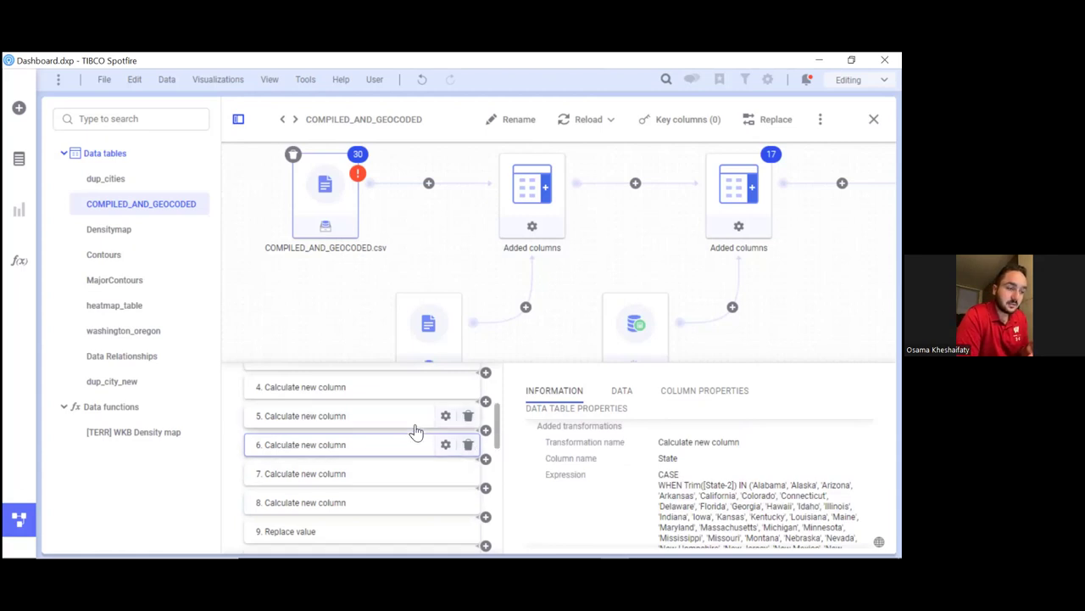
{"action": "left_click", "coordinate": [623, 393]}
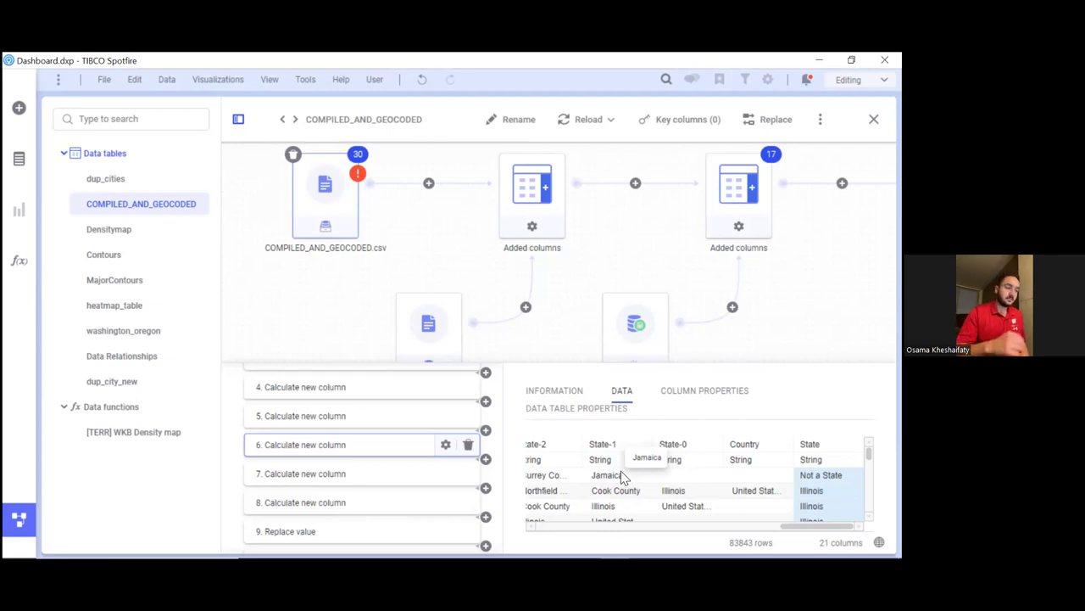
{"action": "left_click_drag", "start_coordinate": [794, 526], "coordinate": [521, 528]}
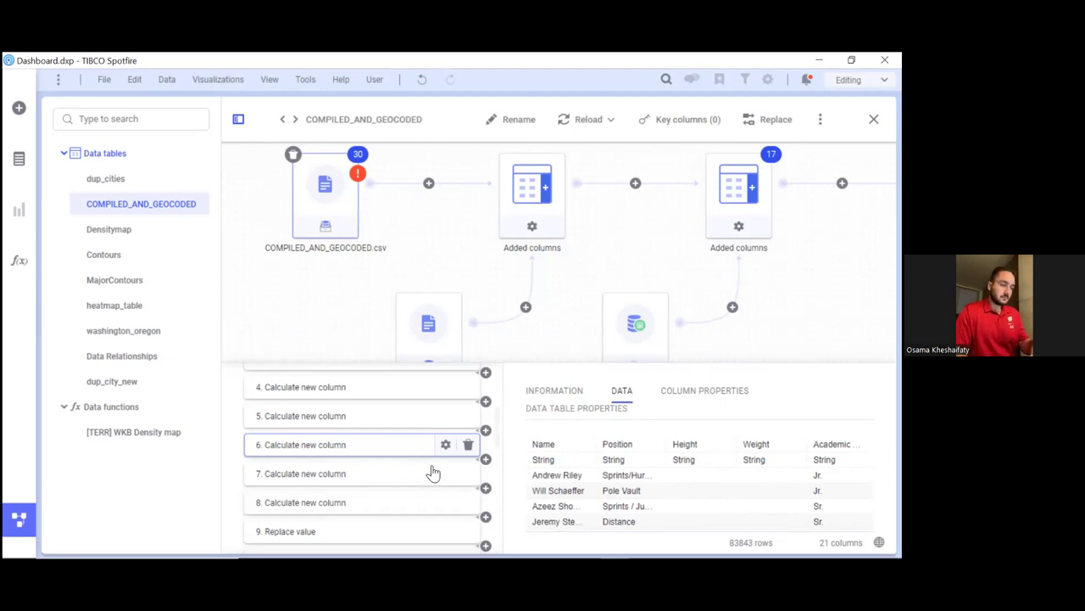
{"action": "left_click", "coordinate": [573, 397]}
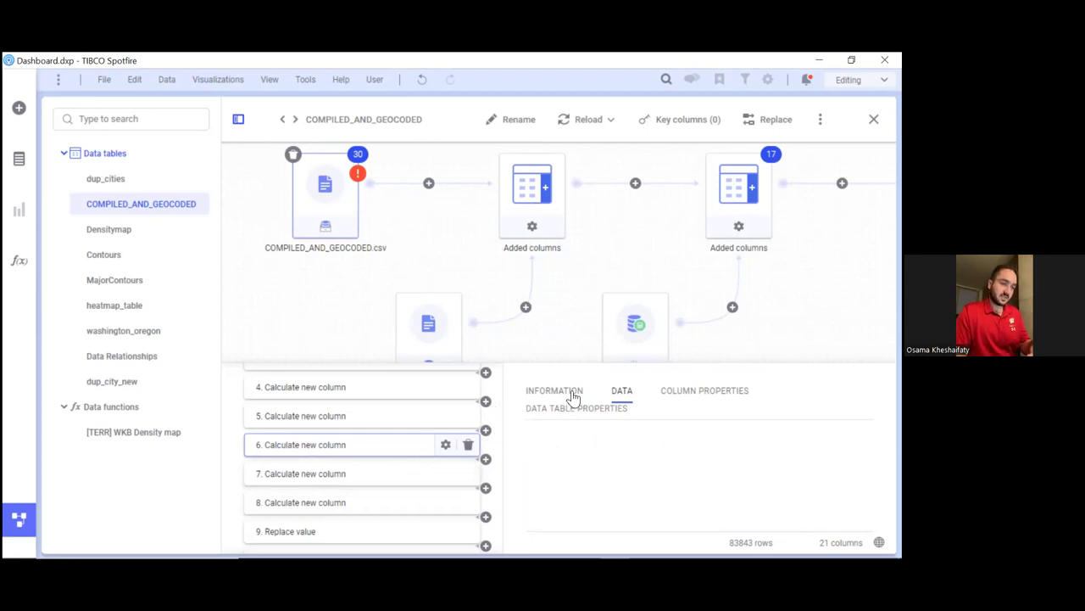
{"action": "left_click", "coordinate": [620, 393]}
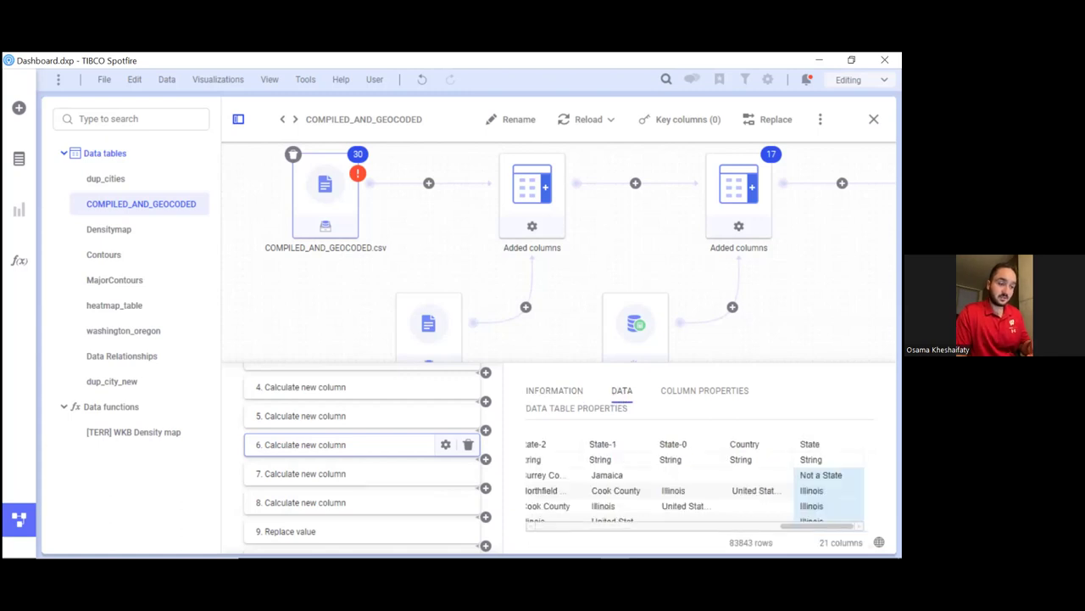
{"action": "left_click_drag", "start_coordinate": [814, 525], "coordinate": [509, 531]}
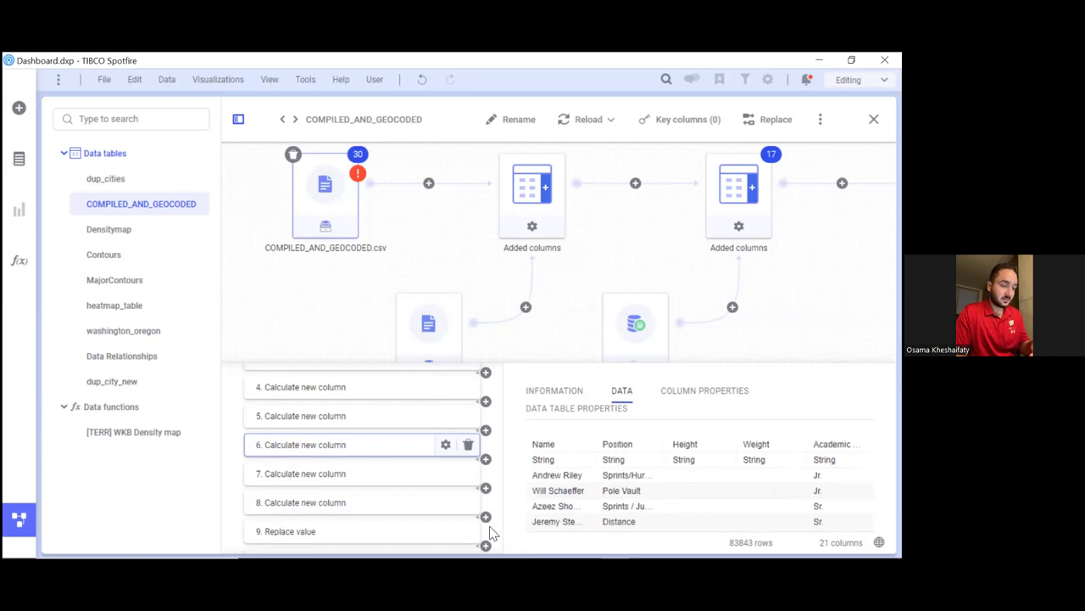
Check the Year_Fixed and Weight_Fixed previews of transformations 7 and 8, and return to transformation 7 in the list.
{"action": "left_click", "coordinate": [386, 477]}
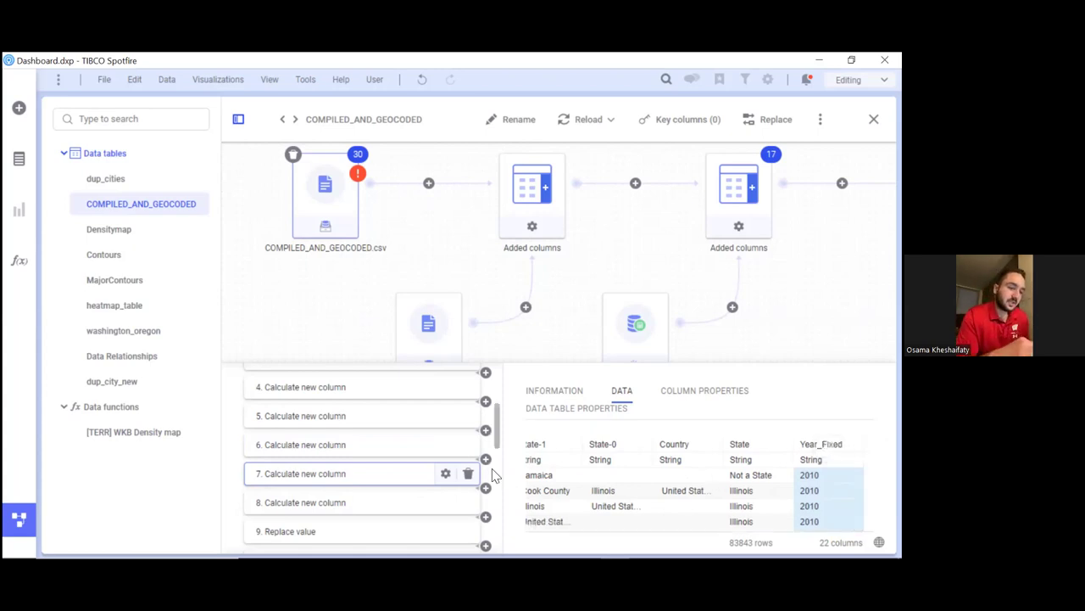
{"action": "left_click", "coordinate": [405, 502]}
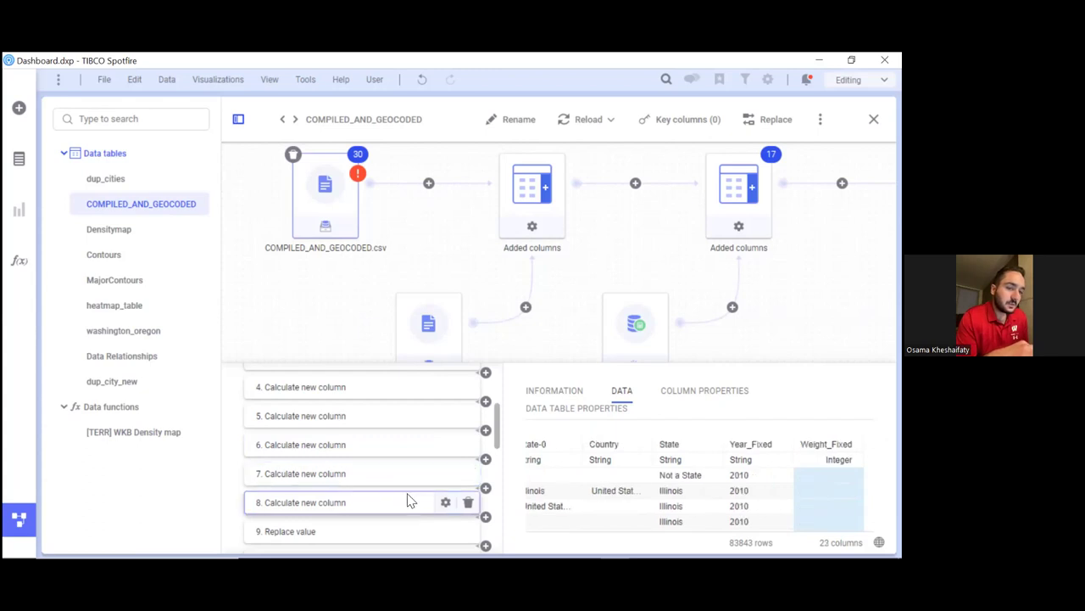
{"action": "left_click", "coordinate": [405, 480]}
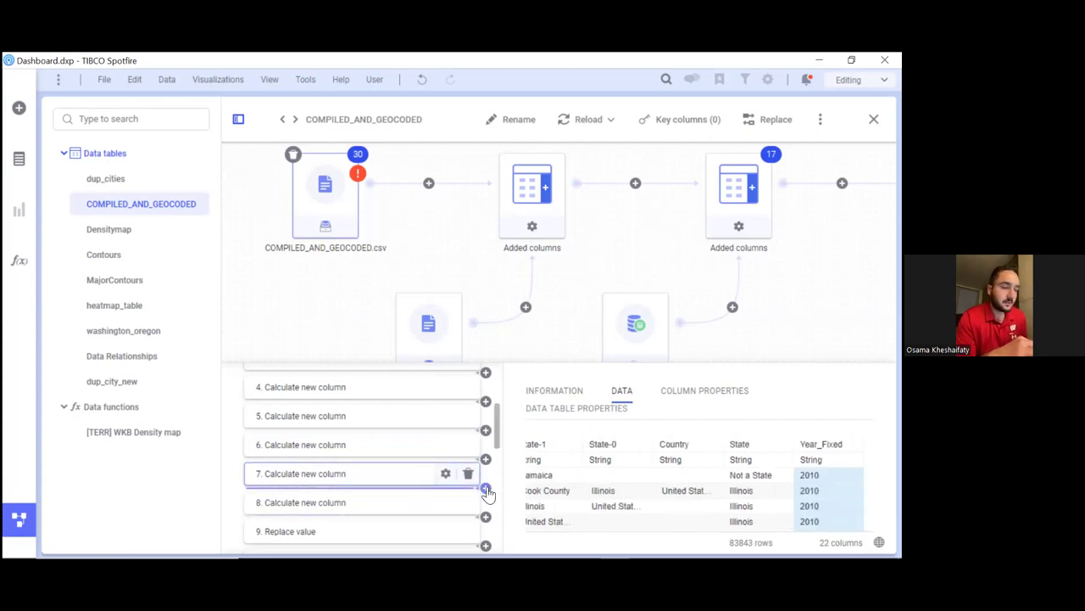
{"action": "scroll", "coordinate": [443, 457], "scroll_direction": "up", "scroll_amount": 3}
{"action": "scroll", "coordinate": [443, 453], "scroll_direction": "down", "scroll_amount": 3}
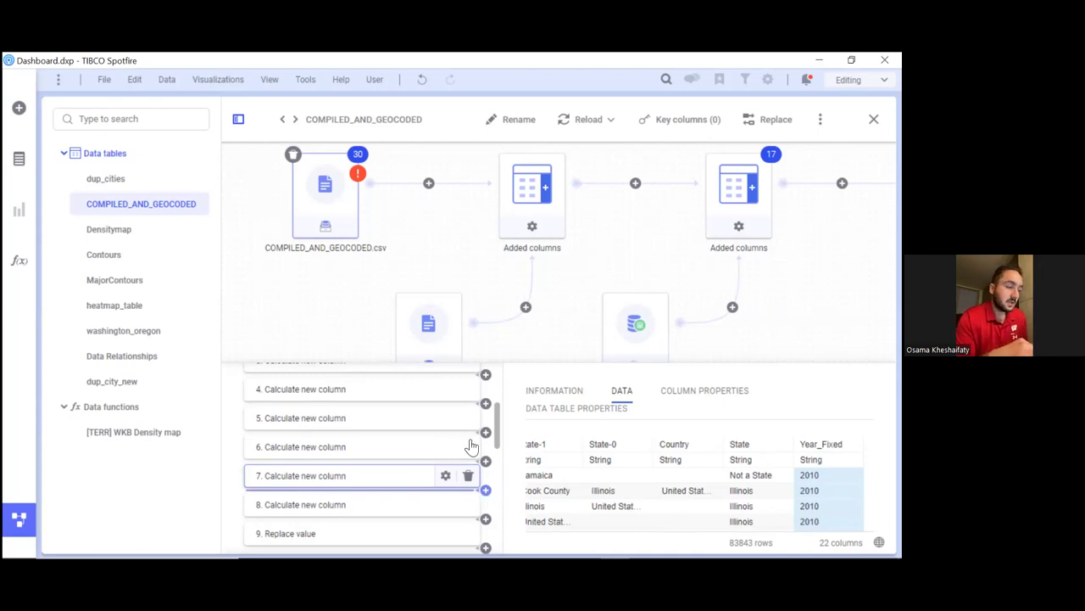
{"action": "scroll", "coordinate": [473, 448], "scroll_direction": "down", "scroll_amount": 1}
{"action": "scroll", "coordinate": [492, 492], "scroll_direction": "up", "scroll_amount": 1}
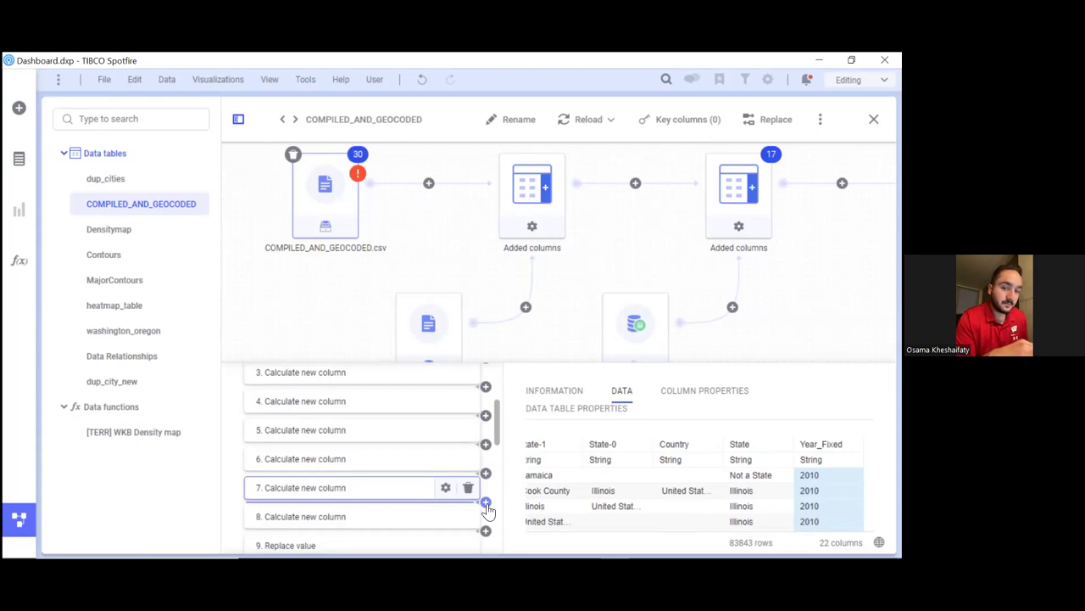
Start a Calculate new column transformation between transformations 7 and 8, looking over the available transformation types.
{"action": "left_click", "coordinate": [486, 503]}
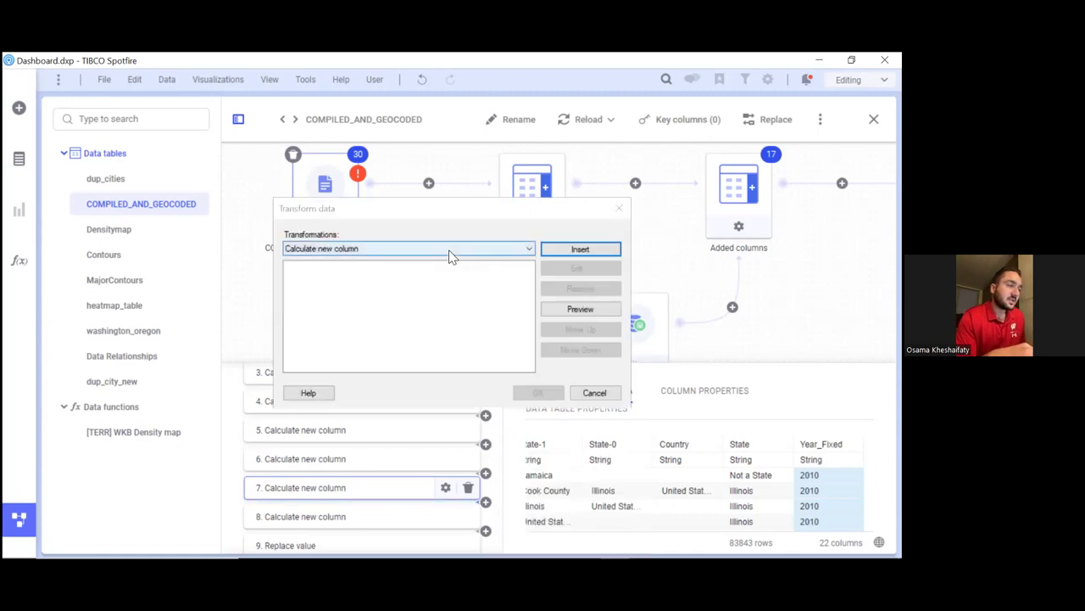
{"action": "left_click", "coordinate": [452, 256]}
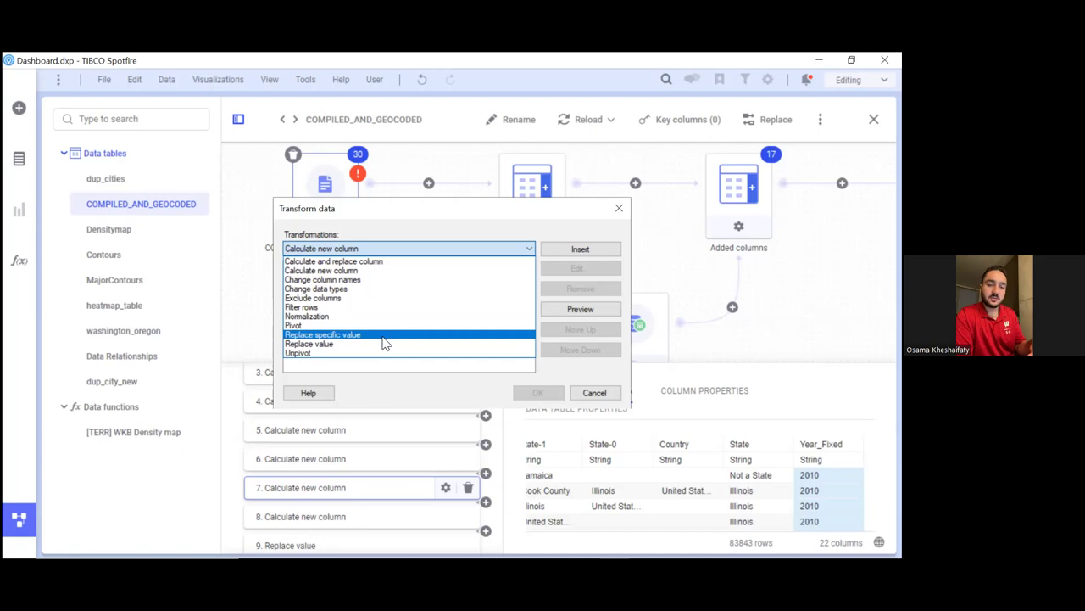
{"action": "left_click", "coordinate": [383, 278]}
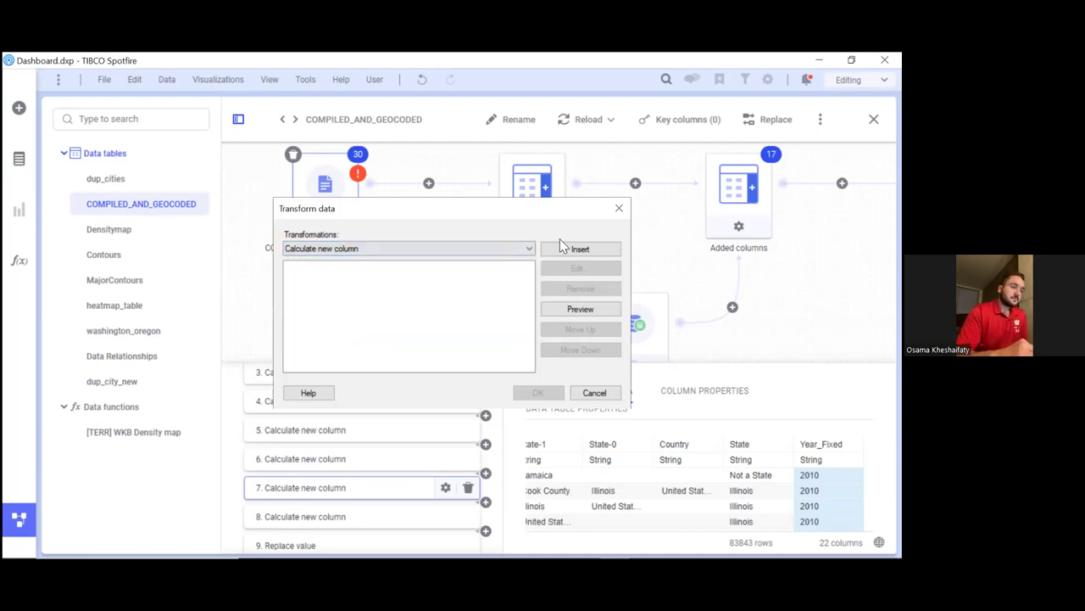
{"action": "left_click", "coordinate": [479, 242]}
{"action": "left_click", "coordinate": [487, 227]}
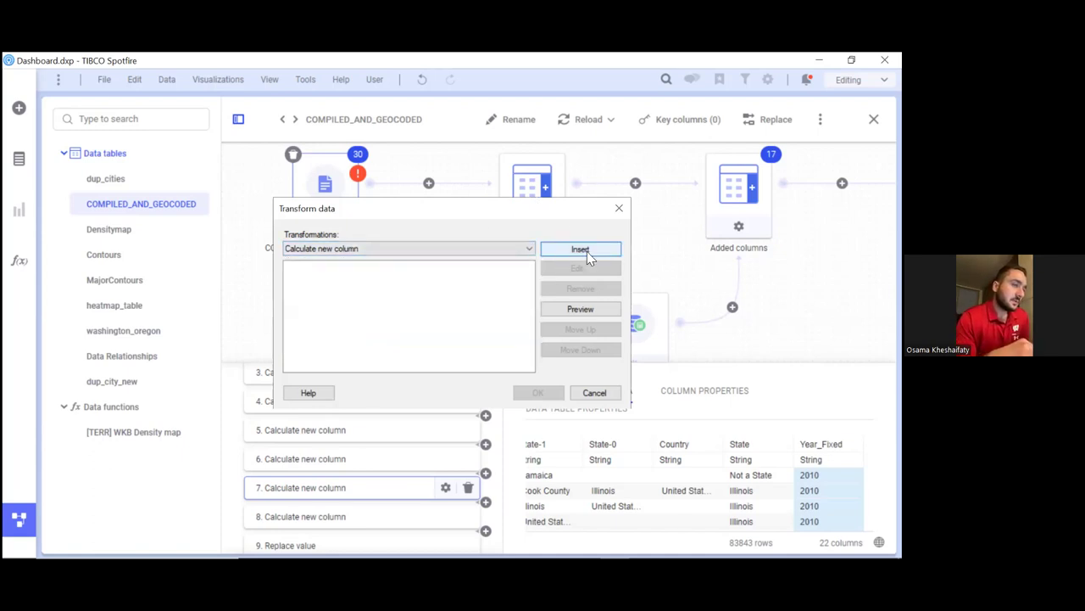
{"action": "left_click", "coordinate": [543, 248]}
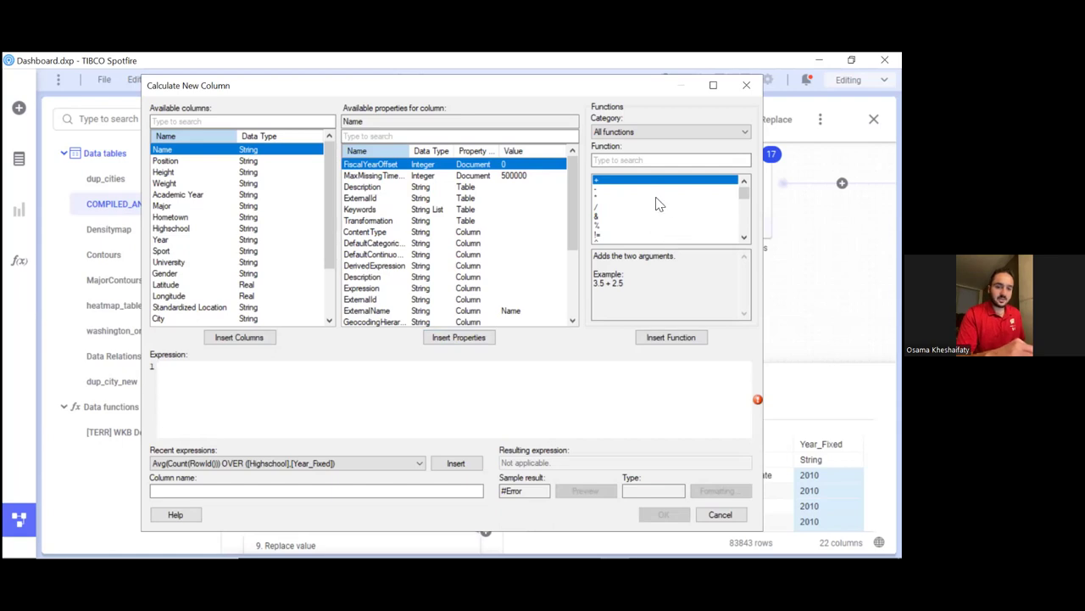
Browse the available functions and read the description and example of the Abs function.
{"action": "mouse_move", "coordinate": [743, 194]}
{"action": "left_mouse_down"}
{"action": "mouse_move", "coordinate": [744, 217]}
{"action": "mouse_move", "coordinate": [743, 193]}
{"action": "left_mouse_up"}
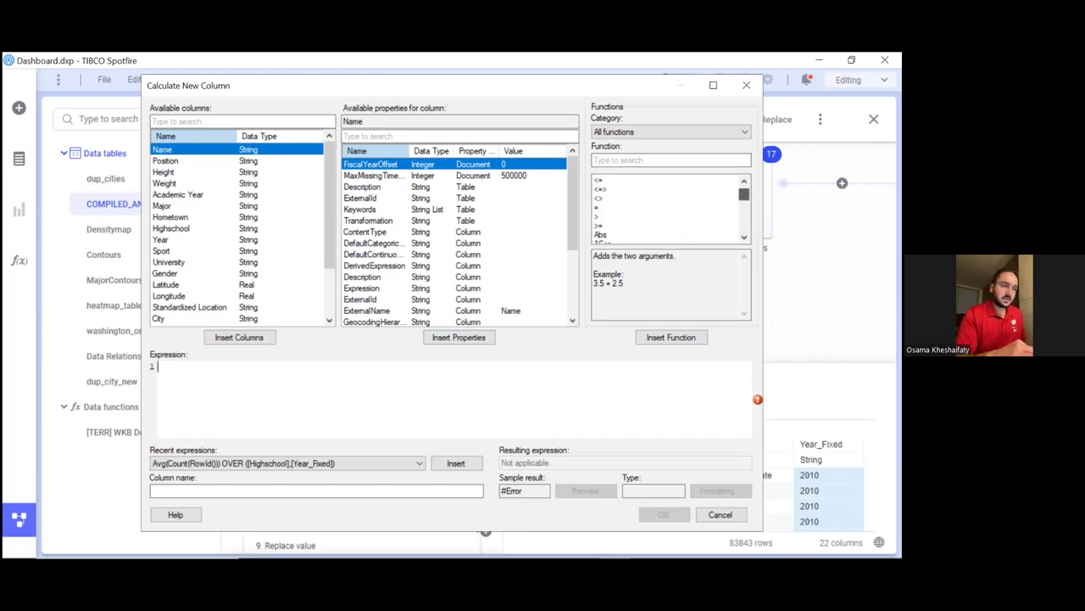
{"action": "scroll", "coordinate": [640, 242], "scroll_direction": "down", "scroll_amount": 1}
{"action": "scroll", "coordinate": [625, 219], "scroll_direction": "up", "scroll_amount": 5}
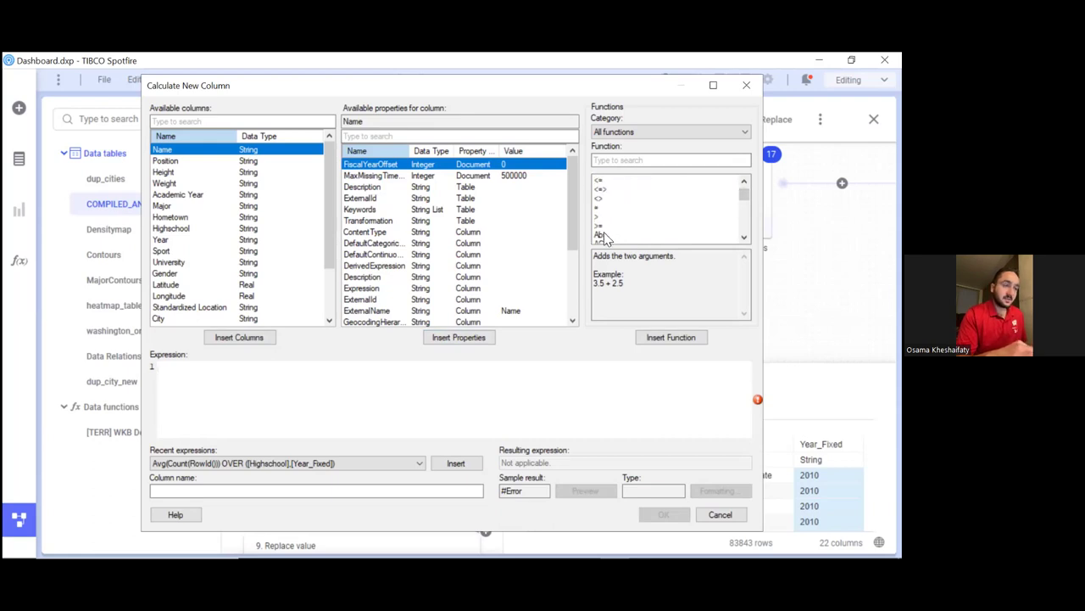
{"action": "left_click", "coordinate": [602, 234]}
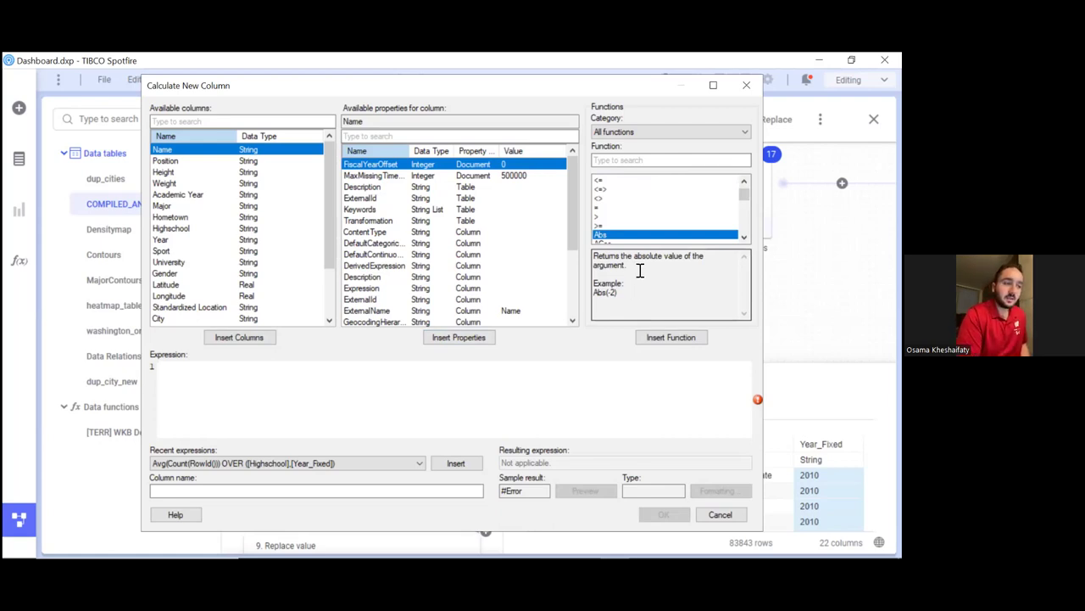
{"action": "left_click", "coordinate": [612, 296]}
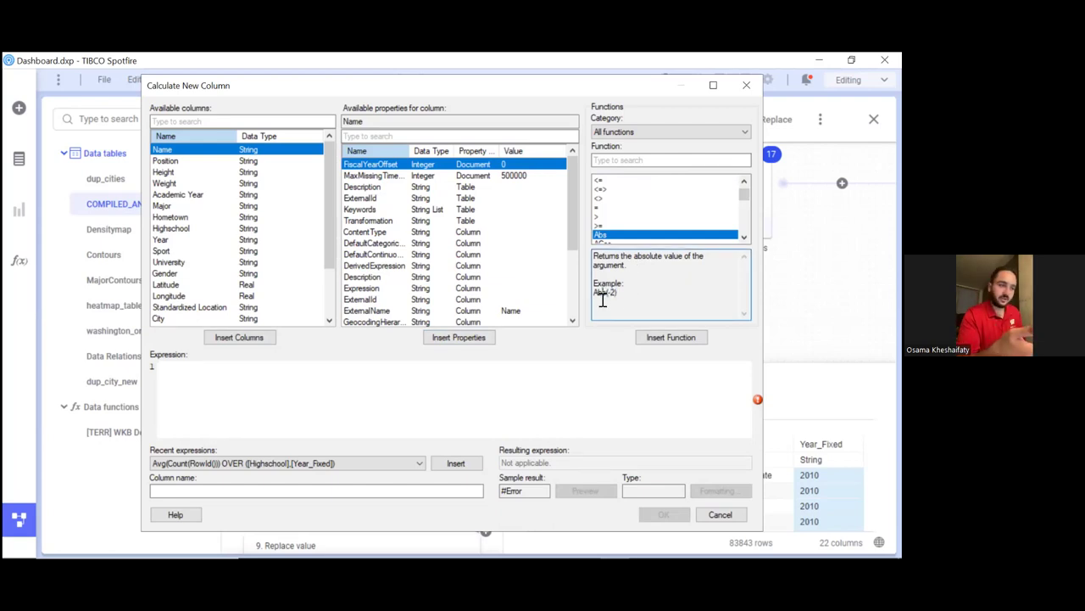
{"action": "left_click", "coordinate": [608, 297]}
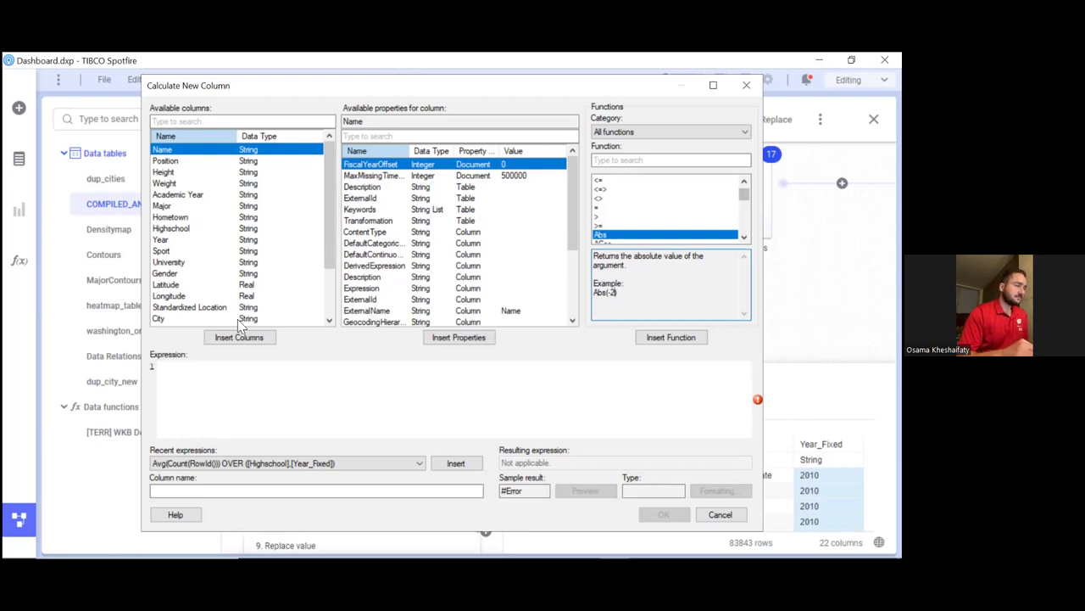
Build the expression [Latitude]+[Longitude] for the new calculated column from the available columns.
{"action": "scroll", "coordinate": [246, 220], "scroll_direction": "down", "scroll_amount": 2}
{"action": "scroll", "coordinate": [240, 227], "scroll_direction": "up", "scroll_amount": 1}
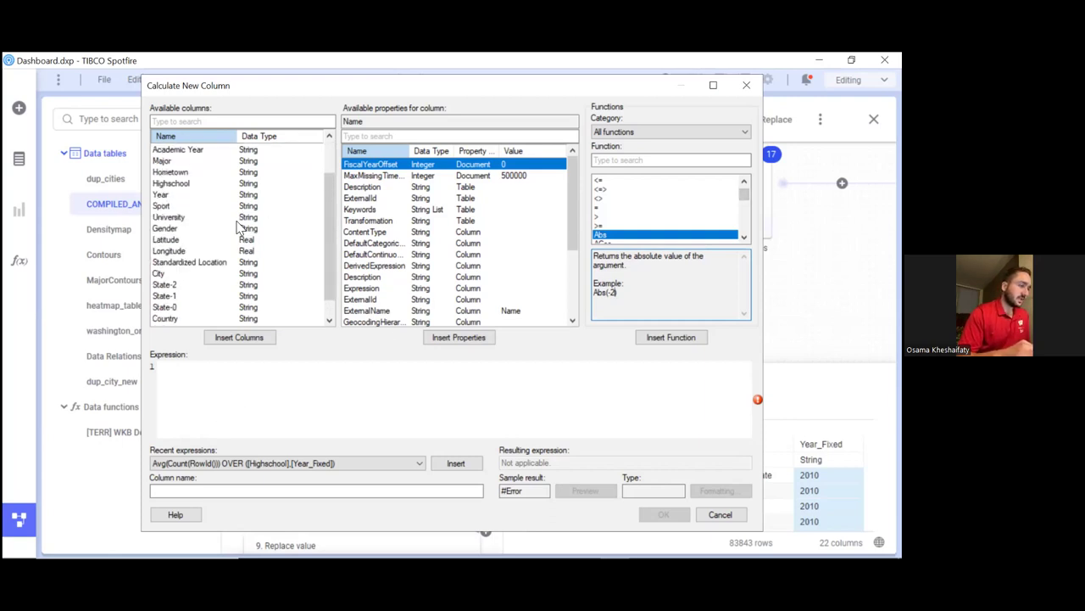
{"action": "left_click", "coordinate": [204, 242]}
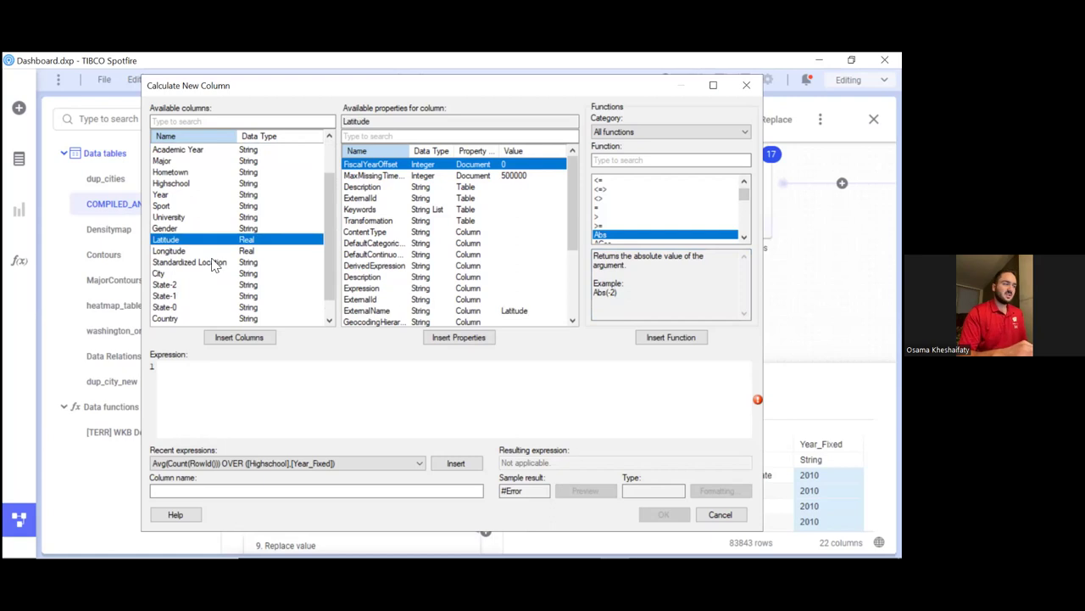
{"action": "left_click", "coordinate": [238, 338]}
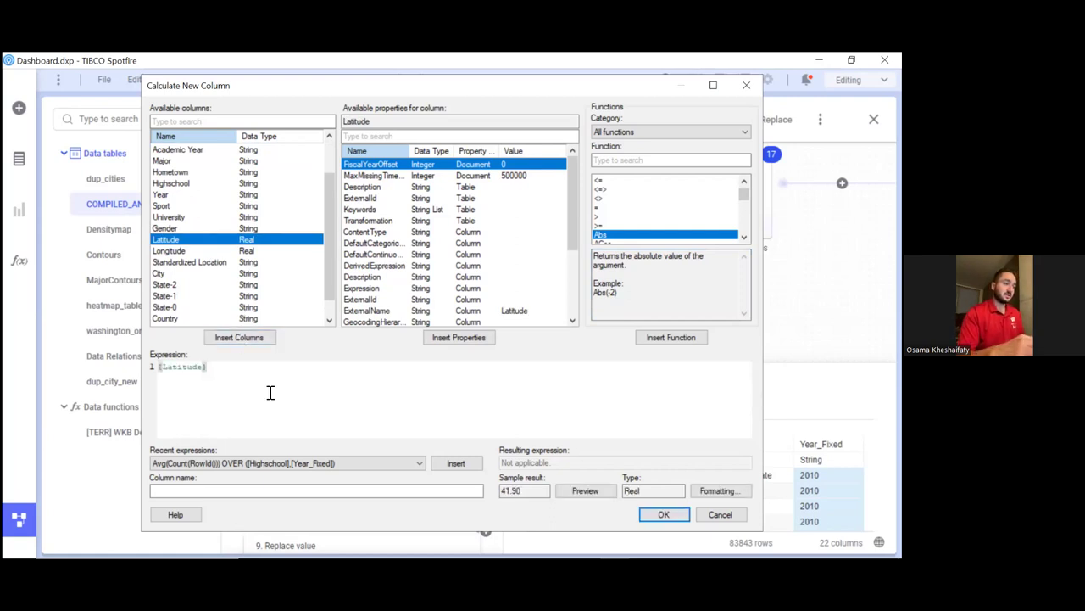
{"action": "type", "text": "+"}
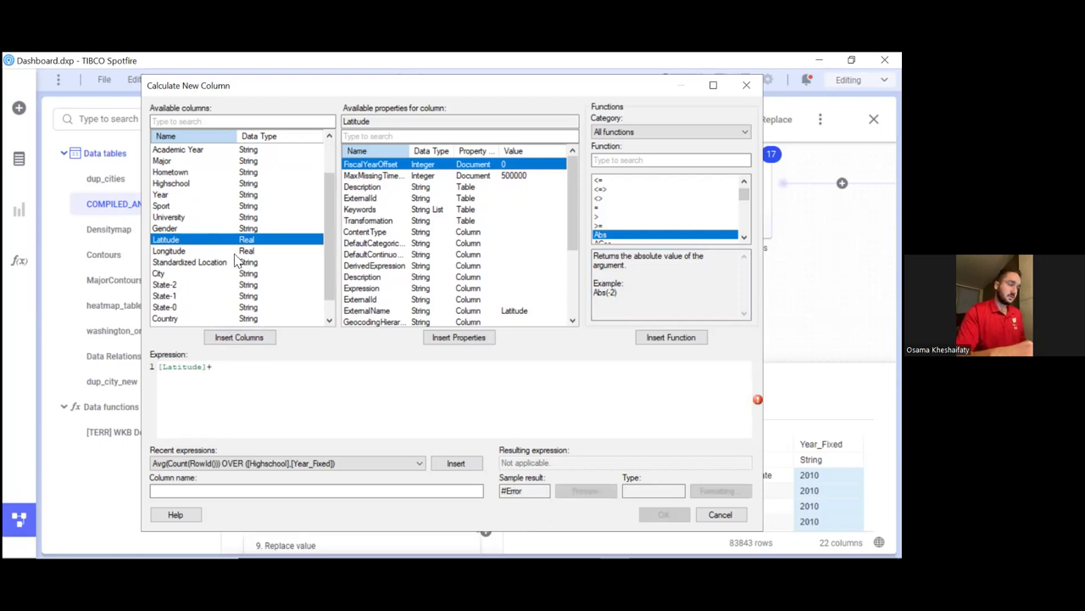
{"action": "left_click", "coordinate": [236, 252]}
{"action": "left_click", "coordinate": [255, 337]}
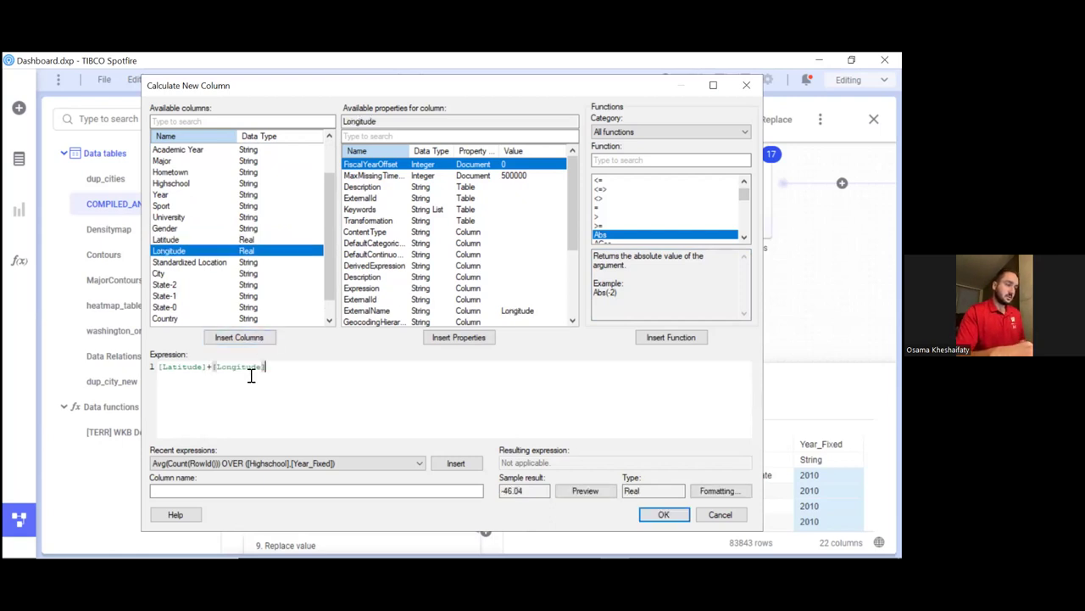
Name the new calculated column coordinates_sum.
{"action": "key", "text": "Tab"}
{"action": "type", "text": "coordian"}
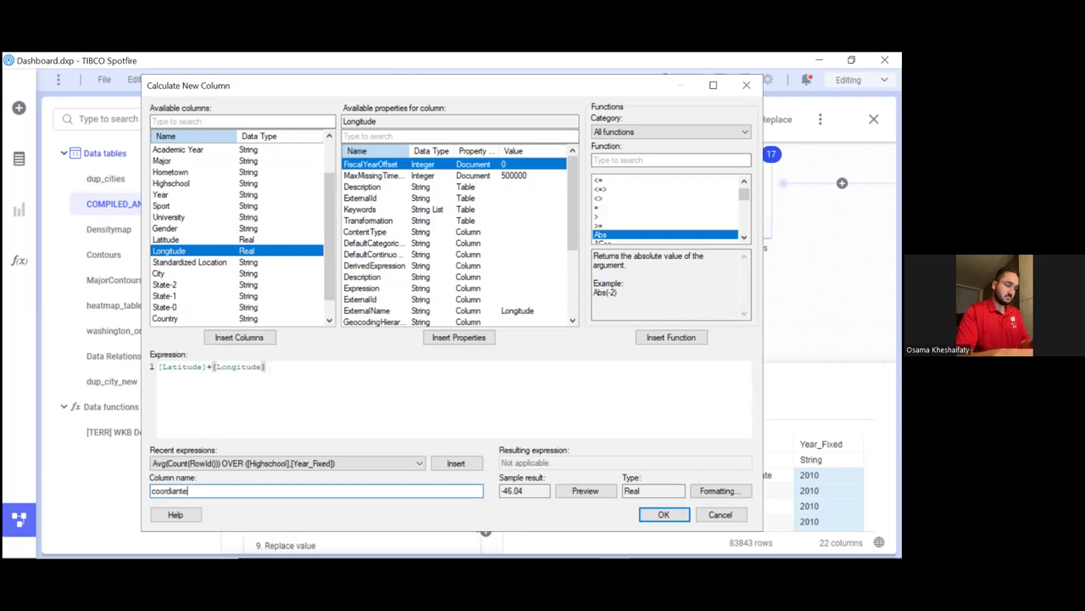
{"action": "type", "text": "es"}
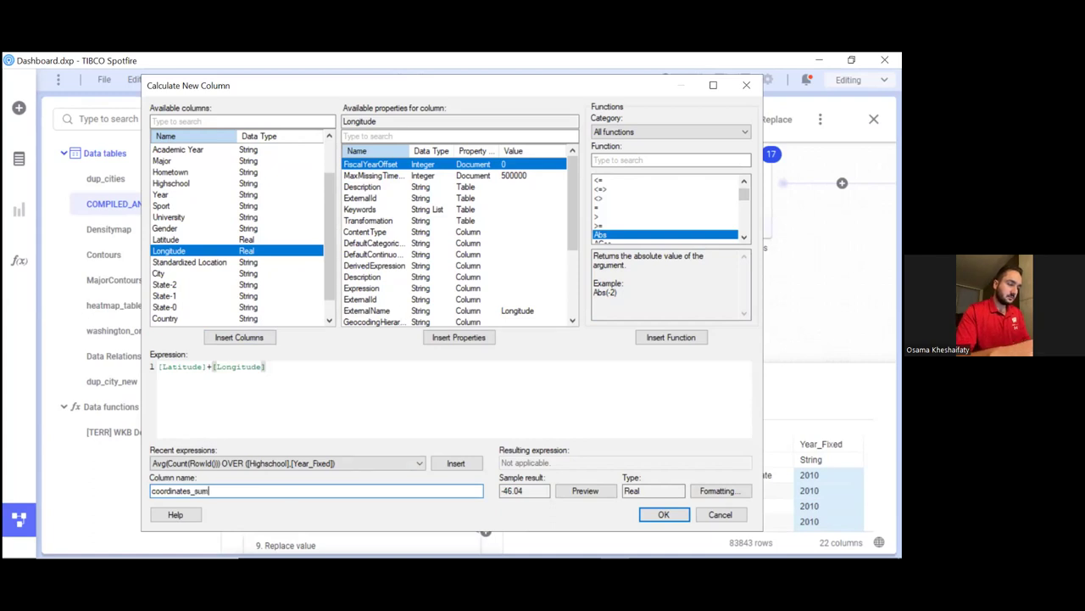
Examine the Latitude and Longitude terms of the expression alongside the list of available functions.
{"action": "triple_click", "coordinate": [280, 376]}
{"action": "left_click", "coordinate": [331, 422]}
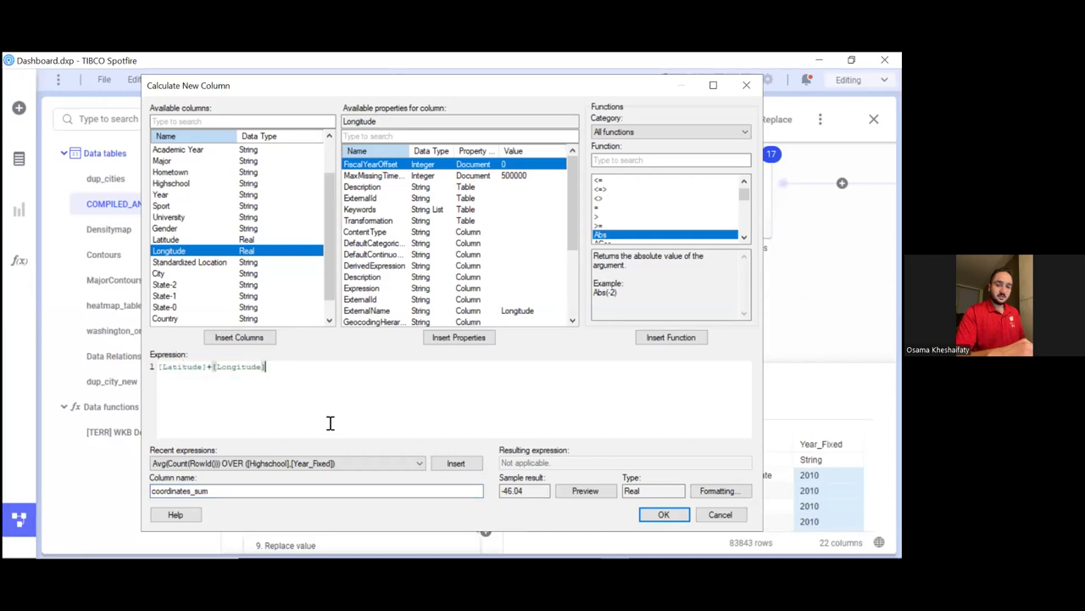
{"action": "double_click", "coordinate": [186, 368]}
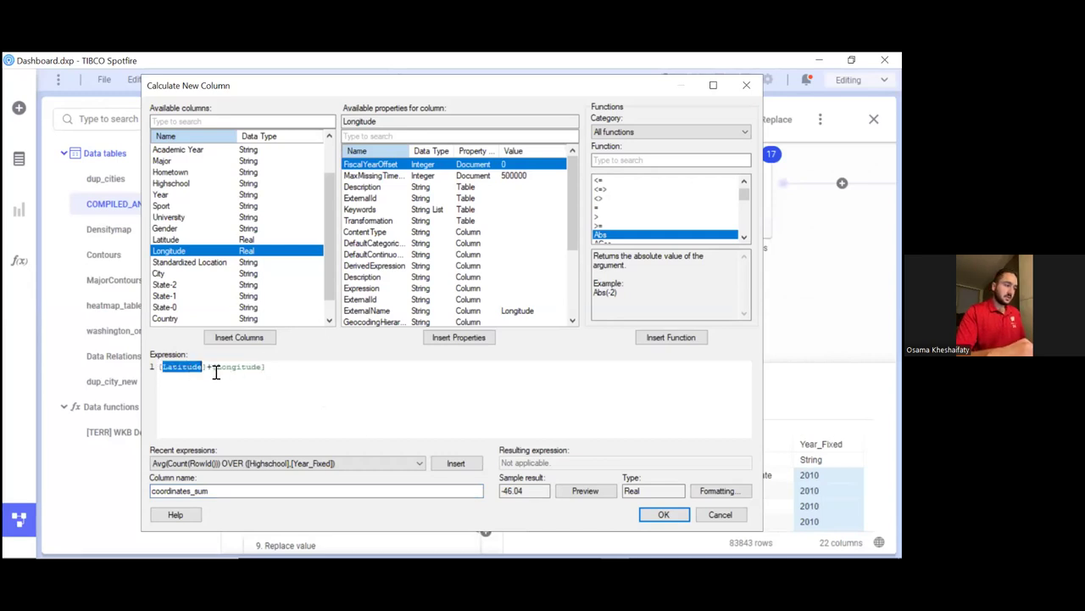
{"action": "left_click", "coordinate": [207, 368]}
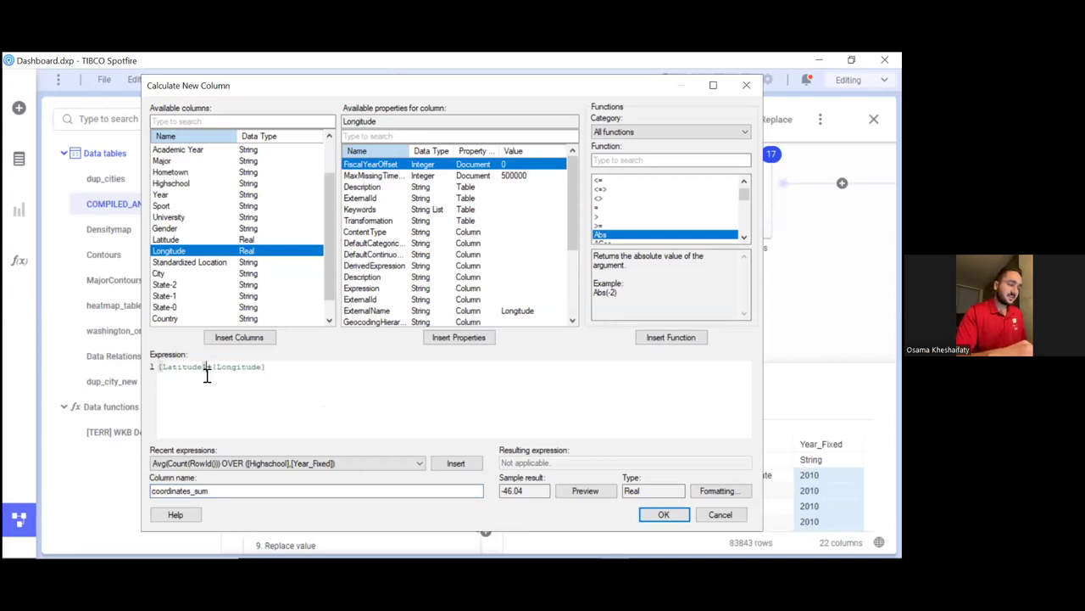
{"action": "left_click_drag", "start_coordinate": [212, 368], "coordinate": [290, 363]}
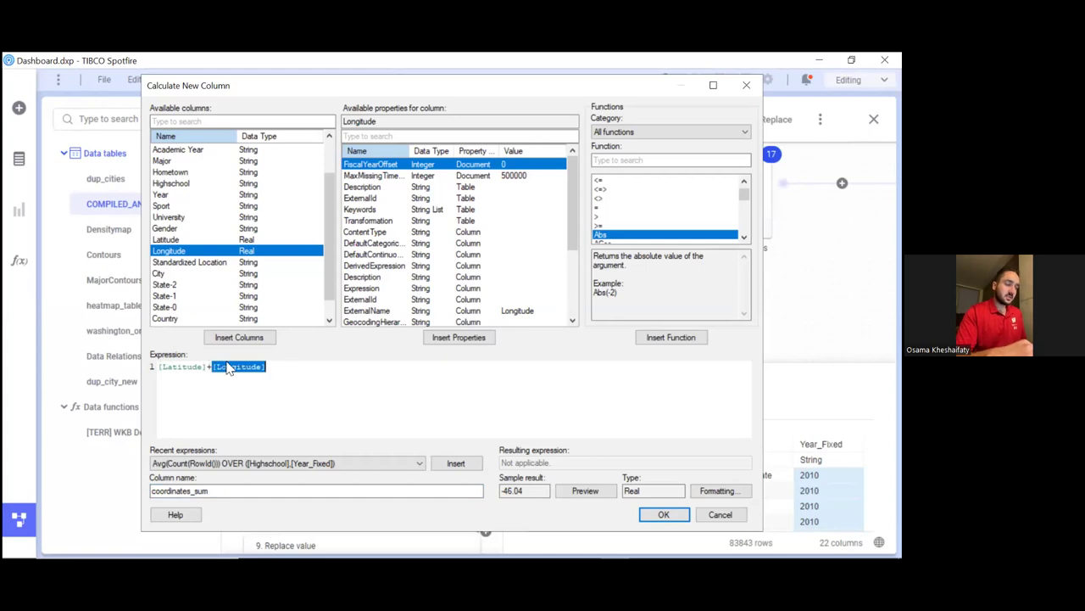
{"action": "mouse_move", "coordinate": [744, 193]}
{"action": "left_mouse_down"}
{"action": "mouse_move", "coordinate": [744, 225]}
{"action": "mouse_move", "coordinate": [744, 191]}
{"action": "left_mouse_up"}
{"action": "left_click", "coordinate": [344, 421]}
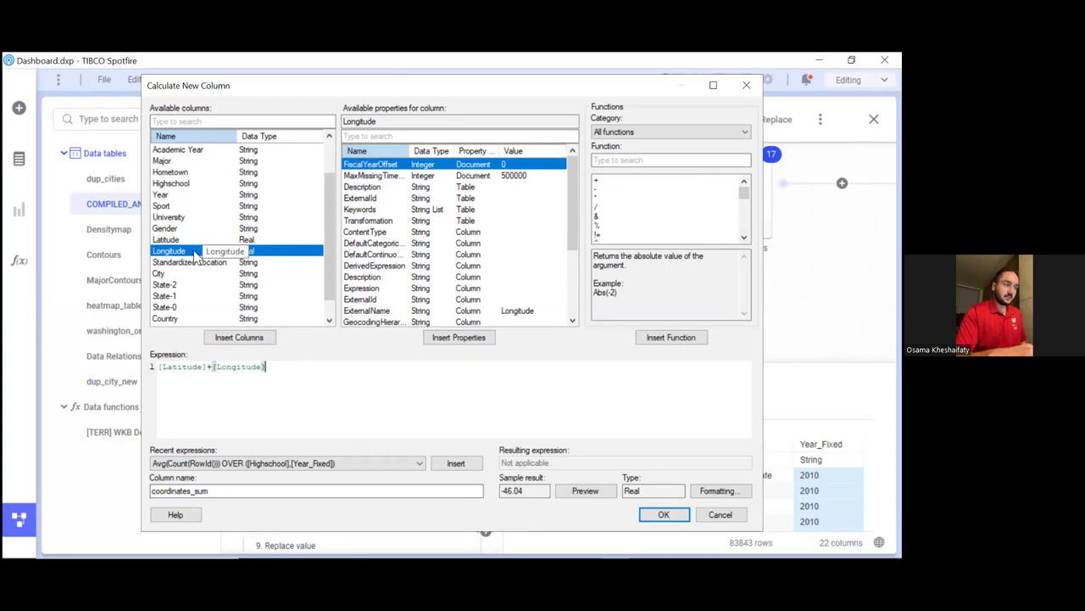
Accept the coordinates_sum column definition and apply the transformation to the COMPILED_AND_GEOCODED table.
{"action": "left_click", "coordinate": [214, 497]}
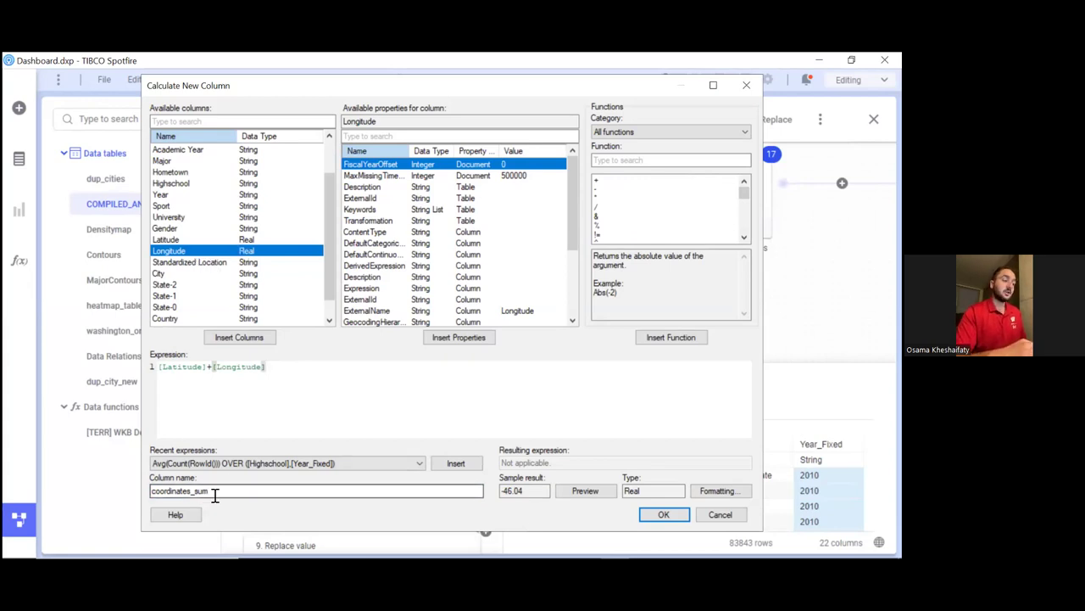
{"action": "double_click", "coordinate": [214, 497]}
{"action": "left_click", "coordinate": [240, 492]}
{"action": "double_click", "coordinate": [240, 491]}
{"action": "left_click", "coordinate": [241, 492]}
{"action": "left_click", "coordinate": [659, 516]}
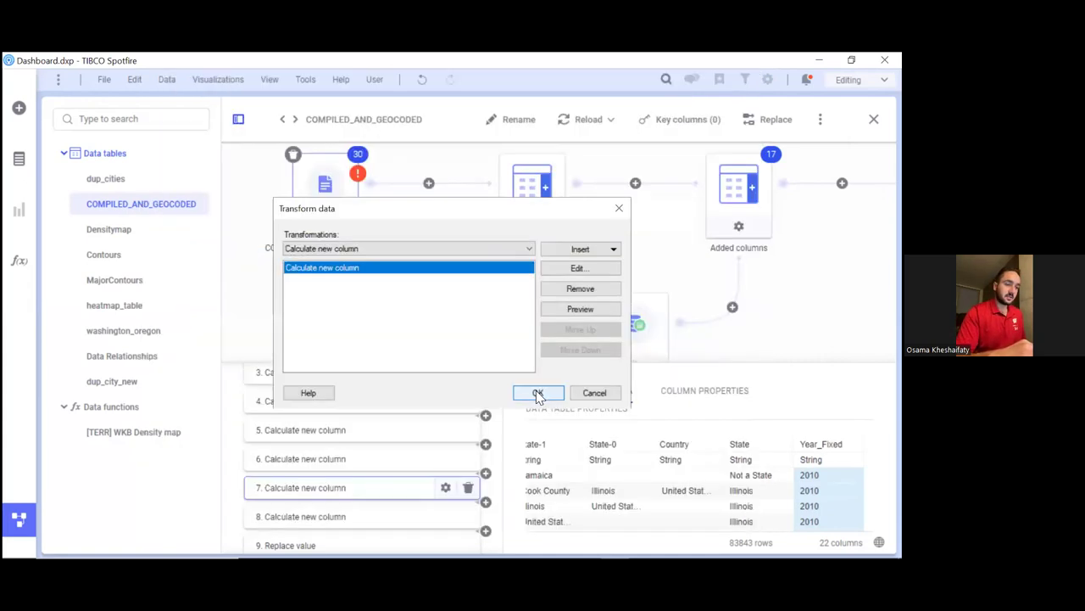
{"action": "left_click", "coordinate": [538, 393]}
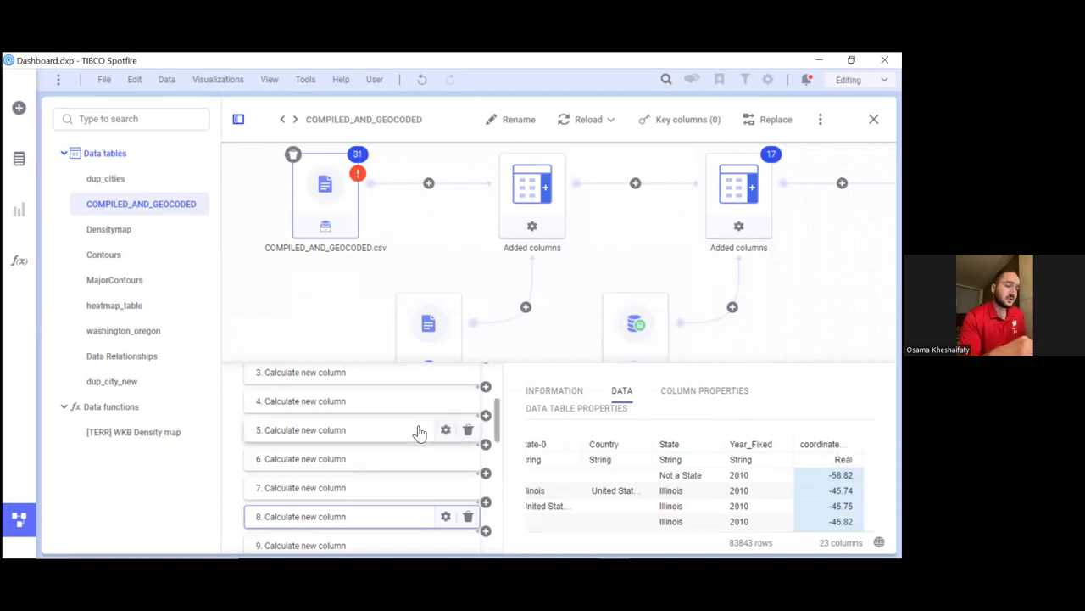
Remove the coordinates_sum transformation, number 8 in the list.
{"action": "left_click", "coordinate": [468, 517]}
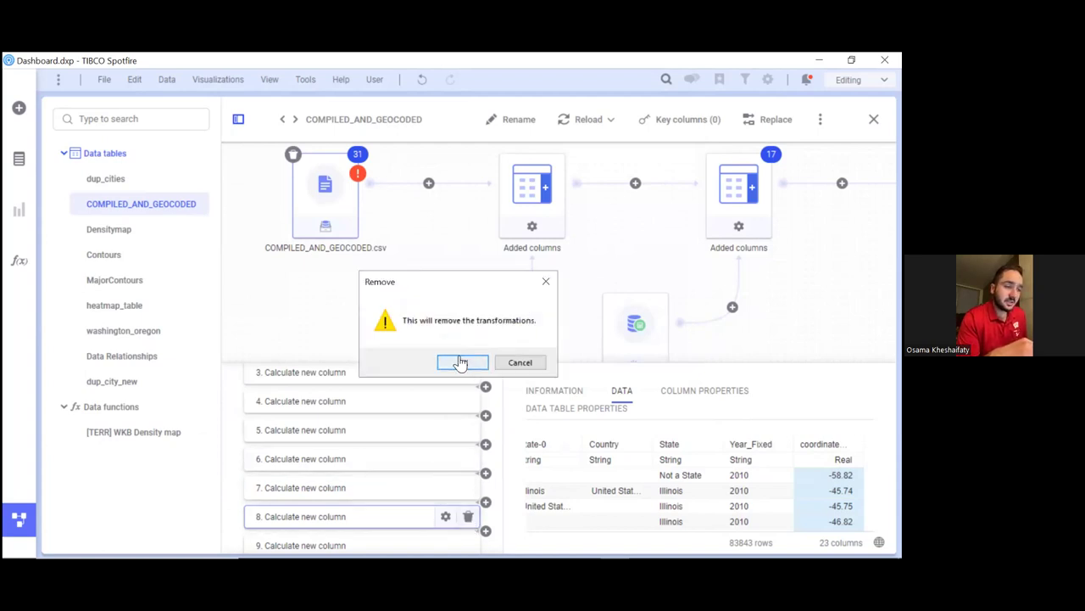
{"action": "left_click", "coordinate": [460, 362]}
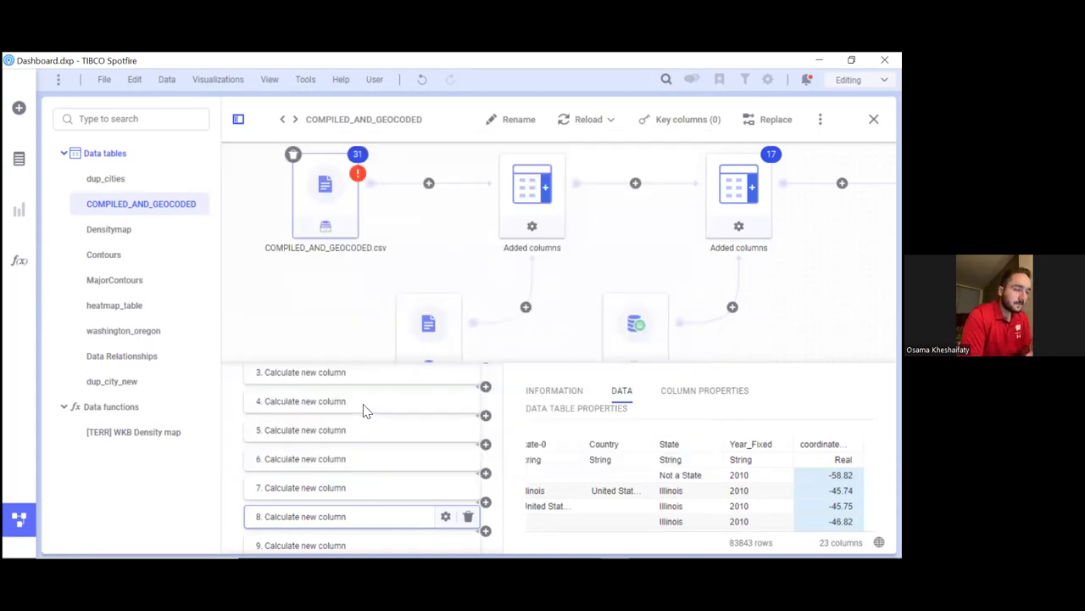
Open the expression of transformation 2, which calculates the State-2 column.
{"action": "left_click", "coordinate": [400, 432]}
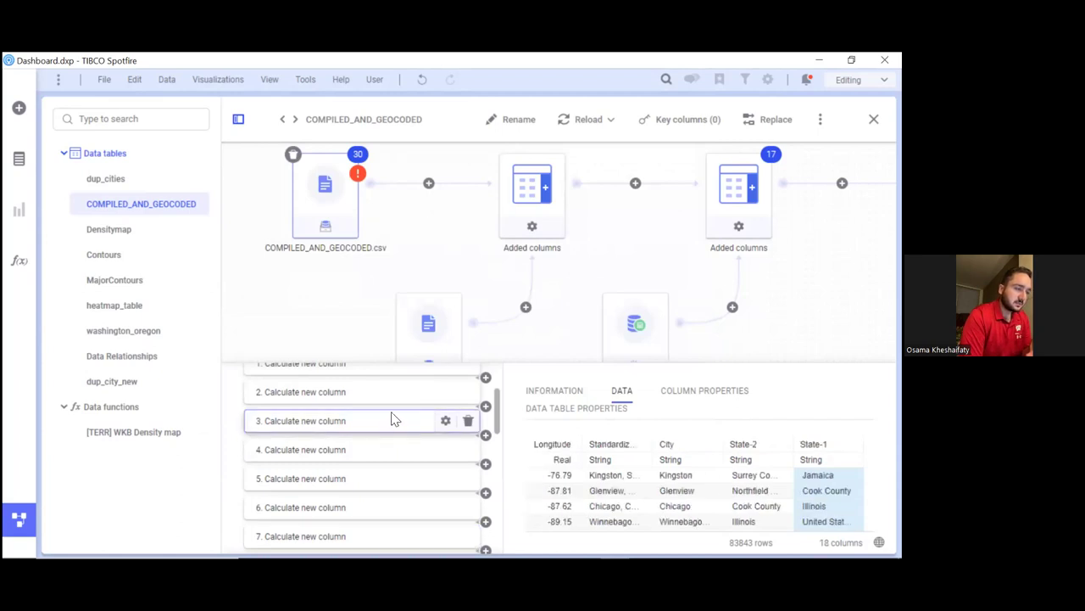
{"action": "left_click", "coordinate": [388, 400]}
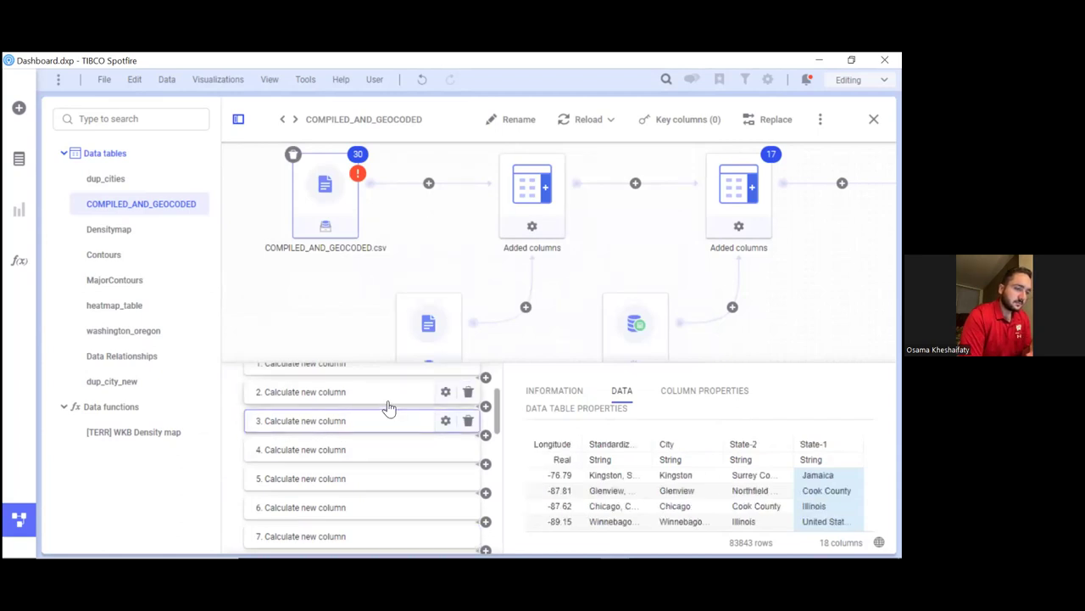
{"action": "left_click", "coordinate": [445, 398]}
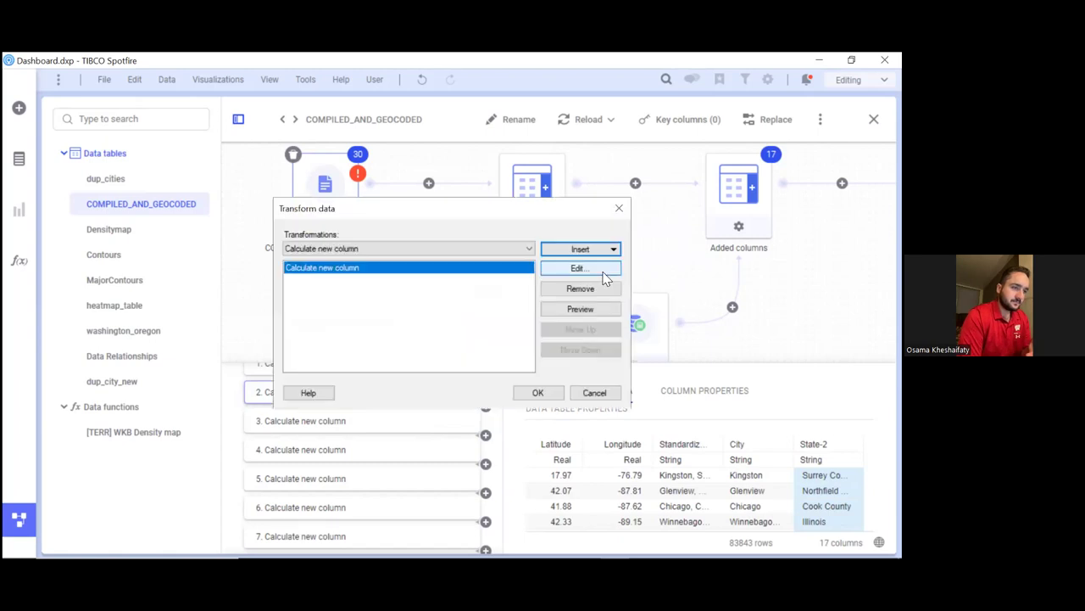
{"action": "left_click", "coordinate": [602, 270]}
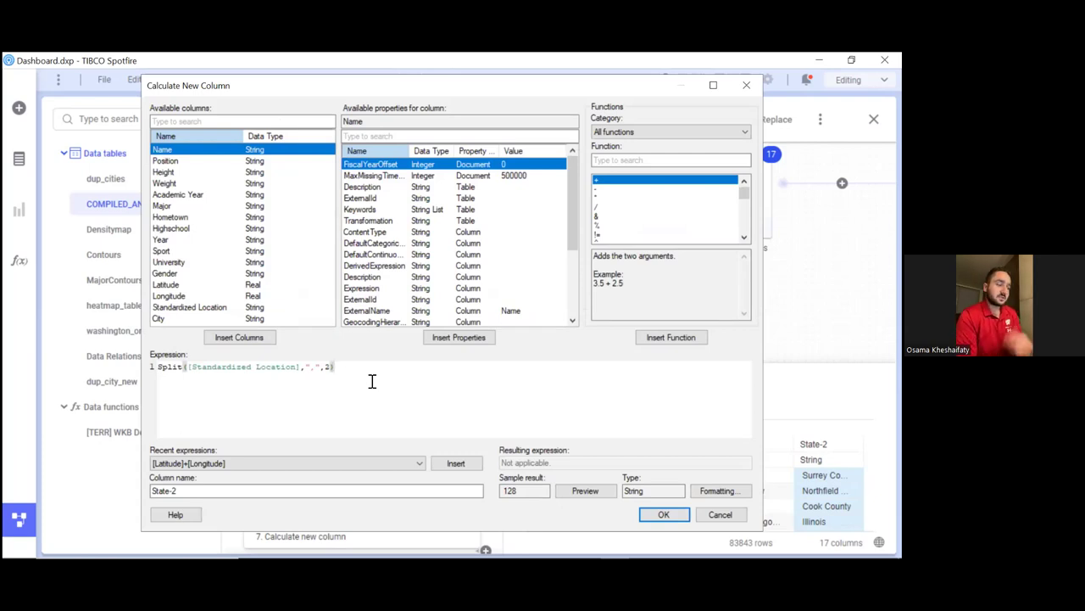
Search the functions for split and read the Split function's description and examples.
{"action": "left_click", "coordinate": [668, 159]}
{"action": "type", "text": "split"}
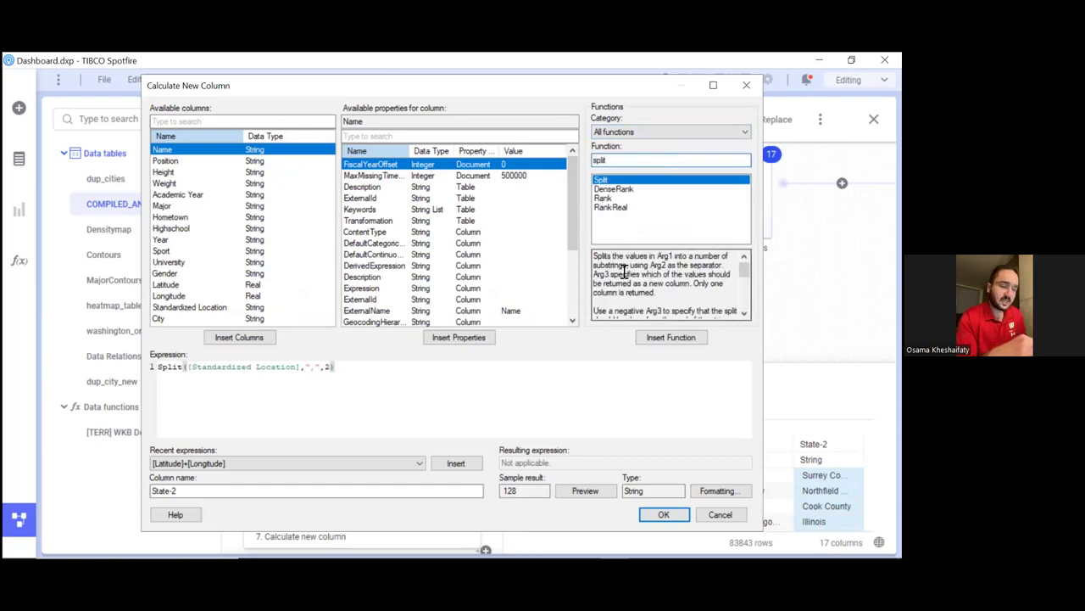
{"action": "scroll", "coordinate": [624, 270], "scroll_direction": "down", "scroll_amount": 5}
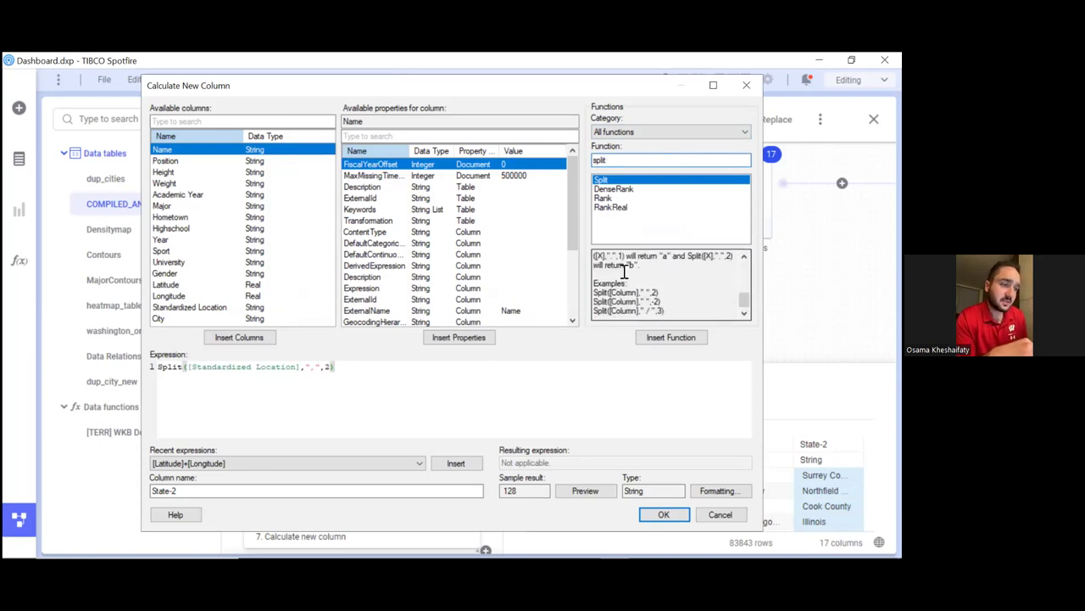
{"action": "scroll", "coordinate": [623, 269], "scroll_direction": "up", "scroll_amount": 5}
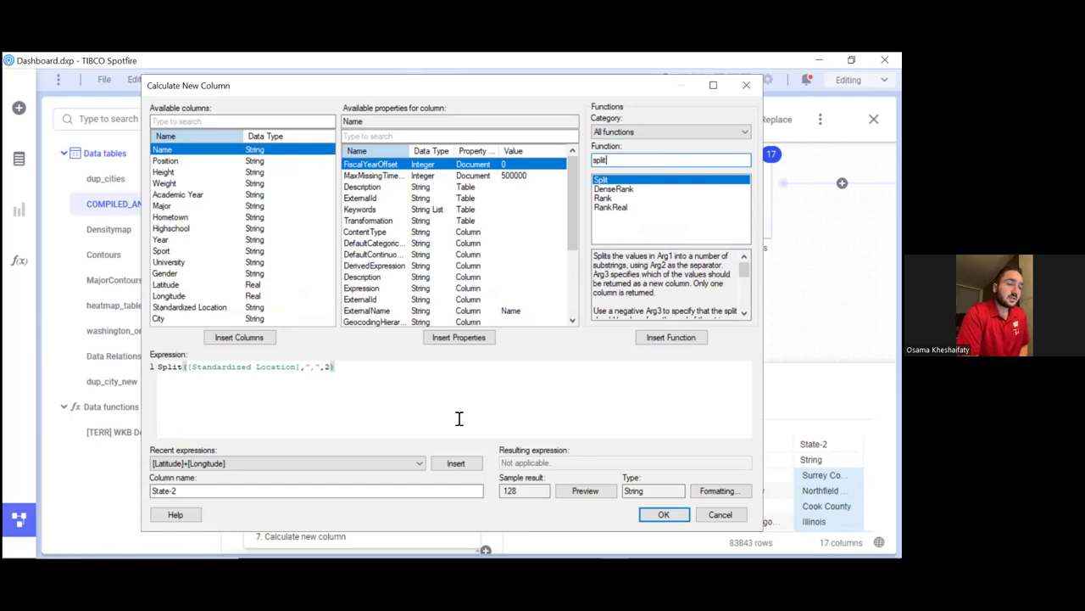
{"action": "scroll", "coordinate": [661, 259], "scroll_direction": "down", "scroll_amount": 5}
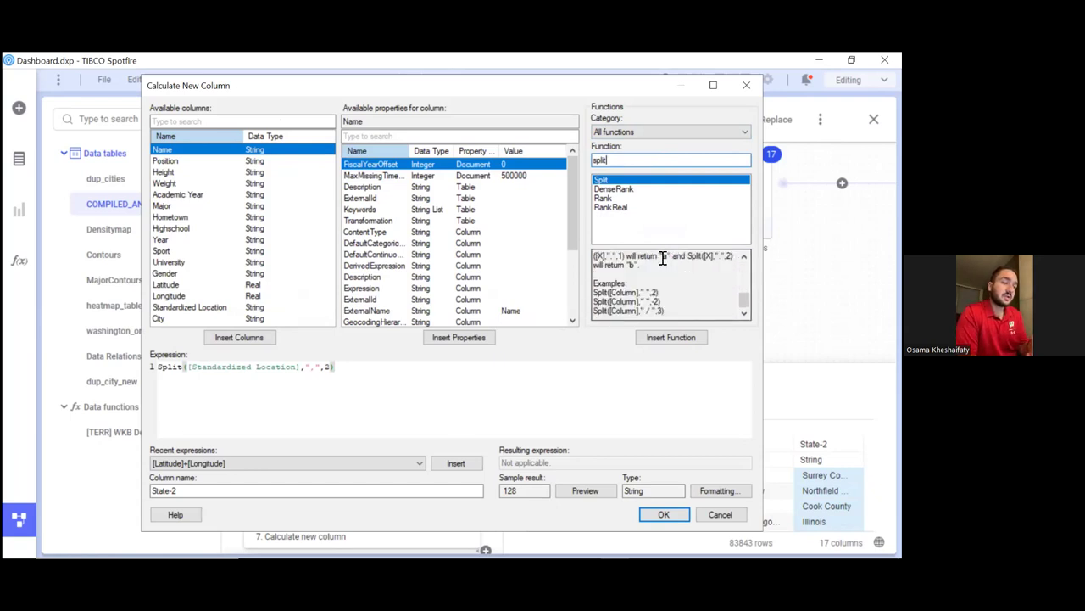
Examine the comma separator and index arguments of the State-2 Split expression, and leave the transformation unchanged.
{"action": "left_click_drag", "start_coordinate": [302, 369], "coordinate": [316, 376]}
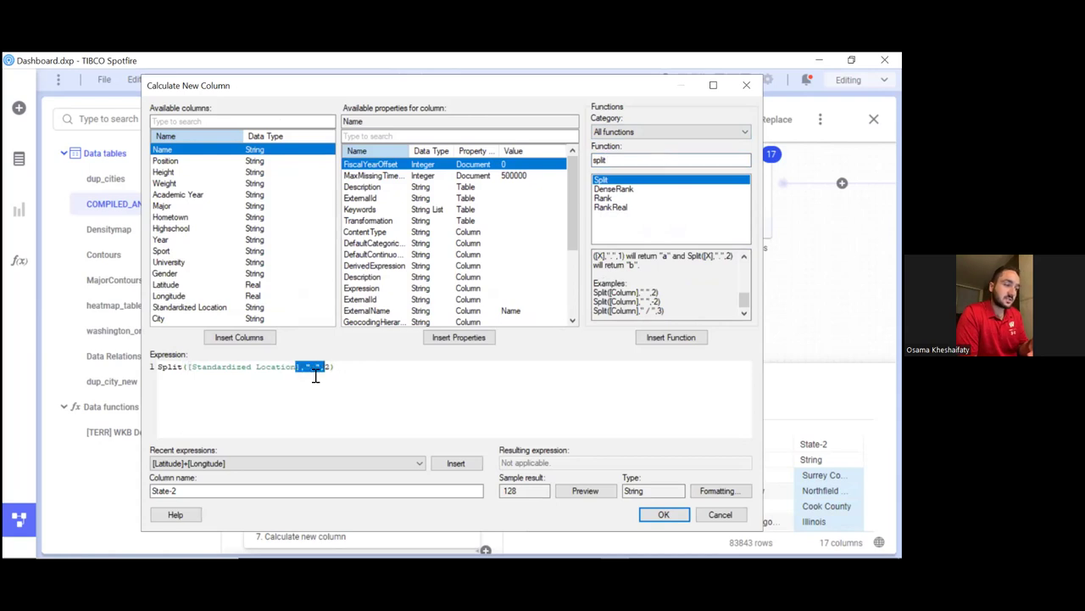
{"action": "left_click", "coordinate": [315, 376]}
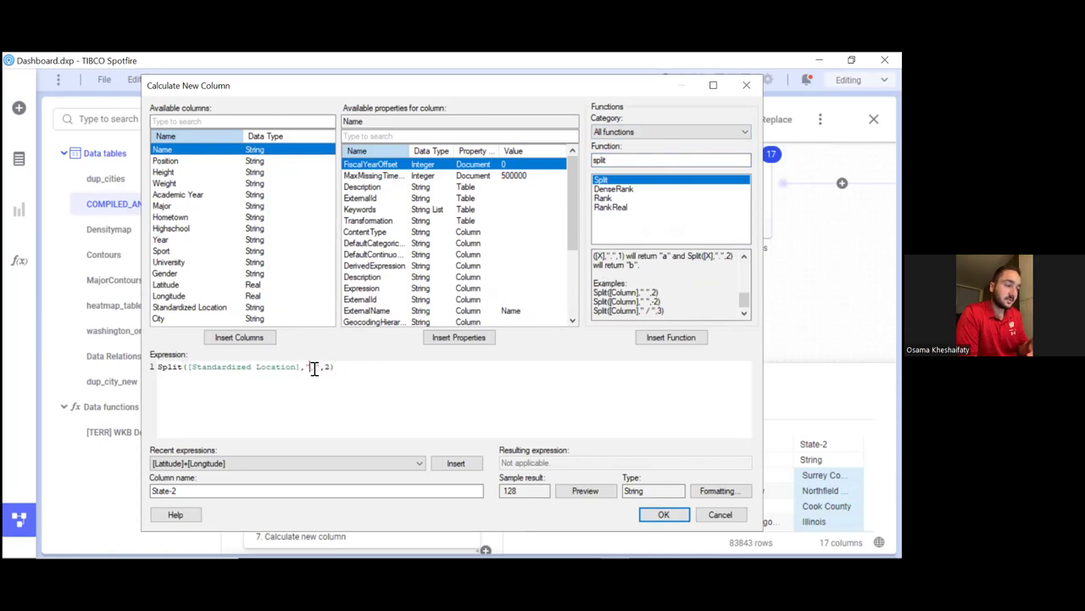
{"action": "double_click", "coordinate": [327, 366]}
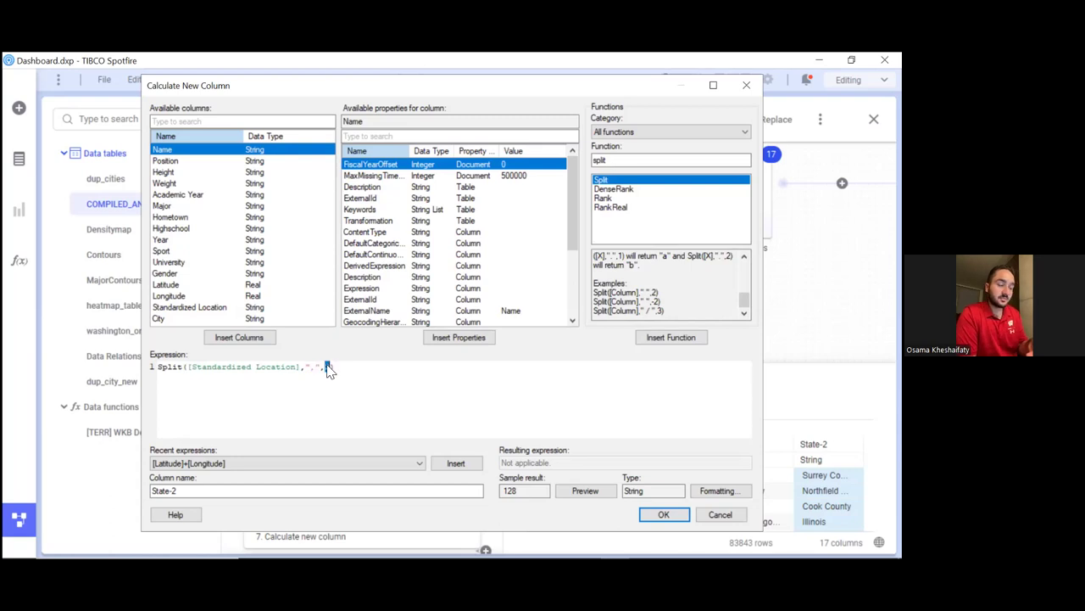
{"action": "double_click", "coordinate": [311, 367]}
{"action": "double_click", "coordinate": [330, 367]}
{"action": "left_click", "coordinate": [331, 367]}
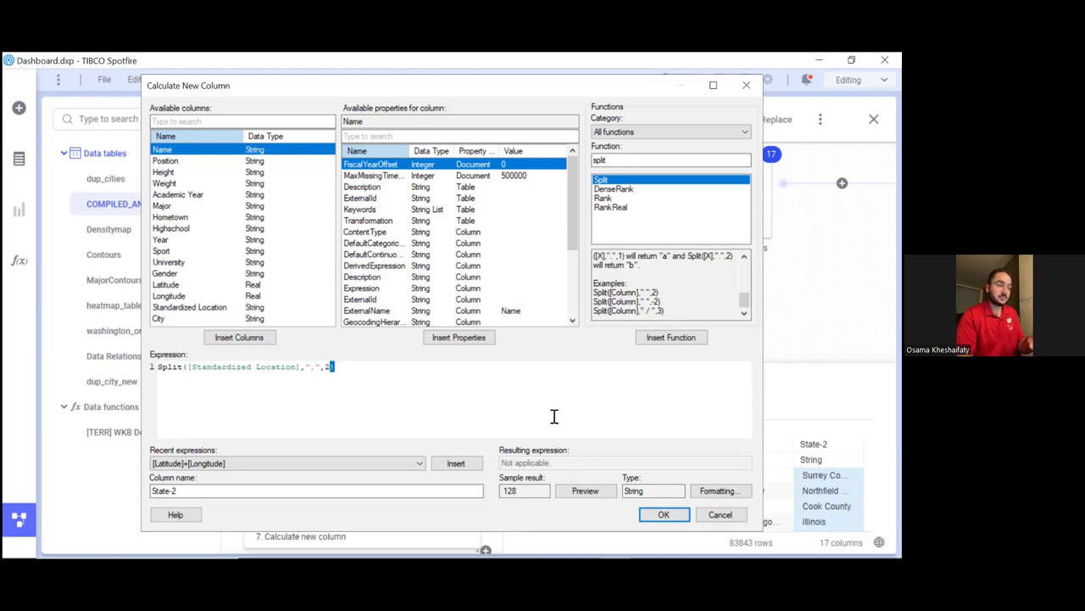
{"action": "left_click", "coordinate": [311, 367]}
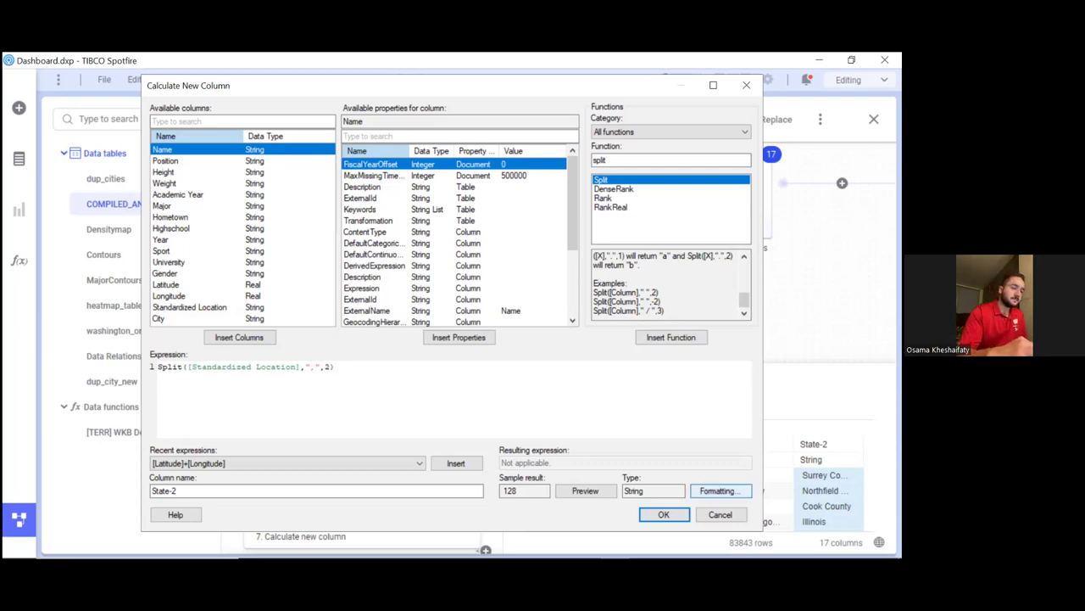
{"action": "key", "text": "Escape"}
{"action": "left_click", "coordinate": [591, 392]}
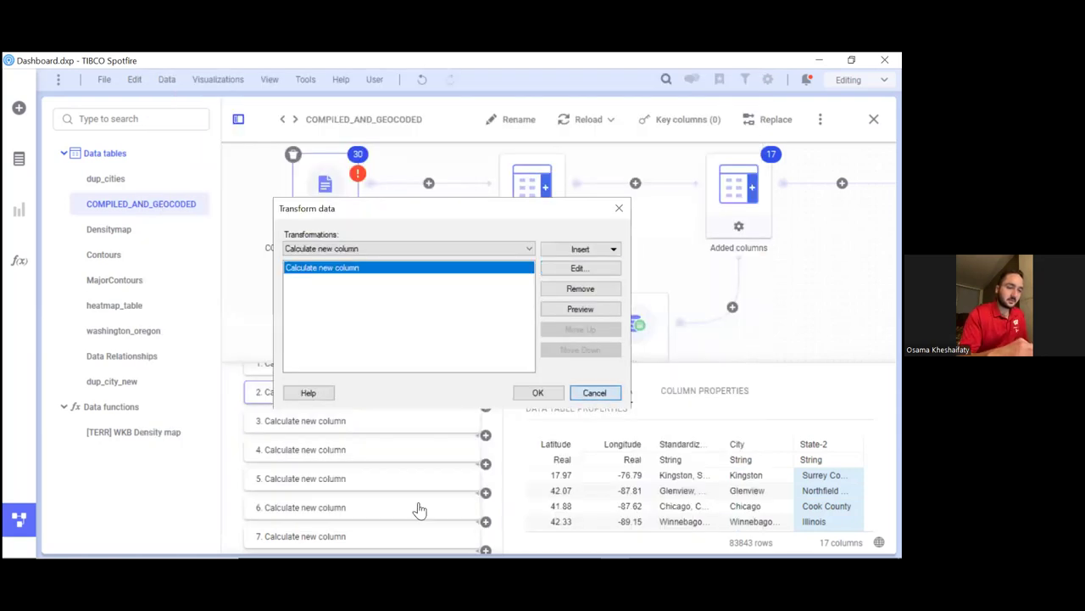
Check the State-0 and Year_Fixed data previews of transformations 4 and 7.
{"action": "left_click", "coordinate": [376, 448]}
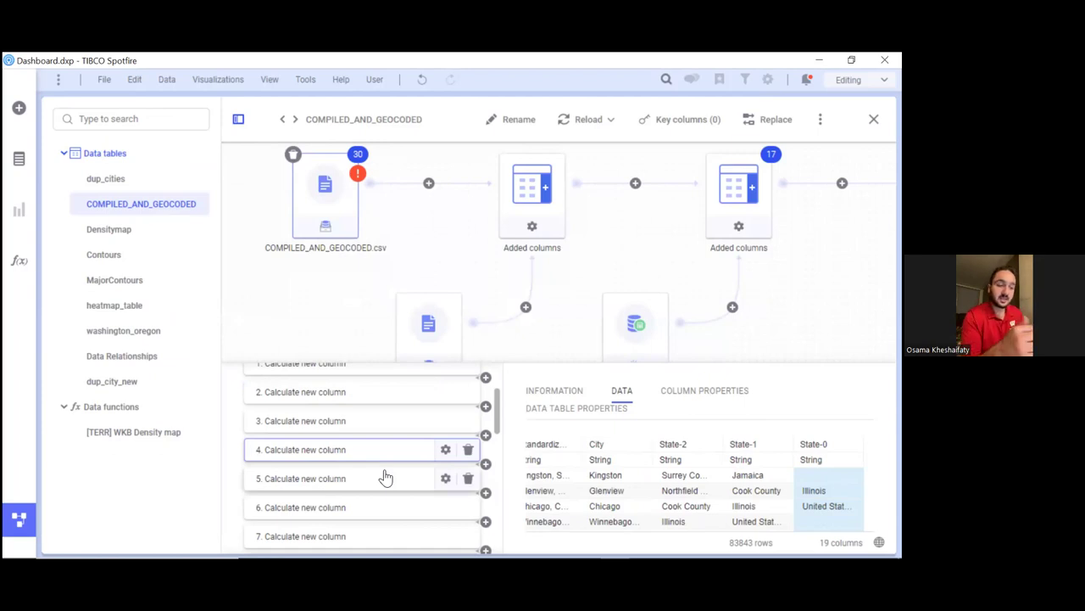
{"action": "scroll", "coordinate": [386, 475], "scroll_direction": "down", "scroll_amount": 2}
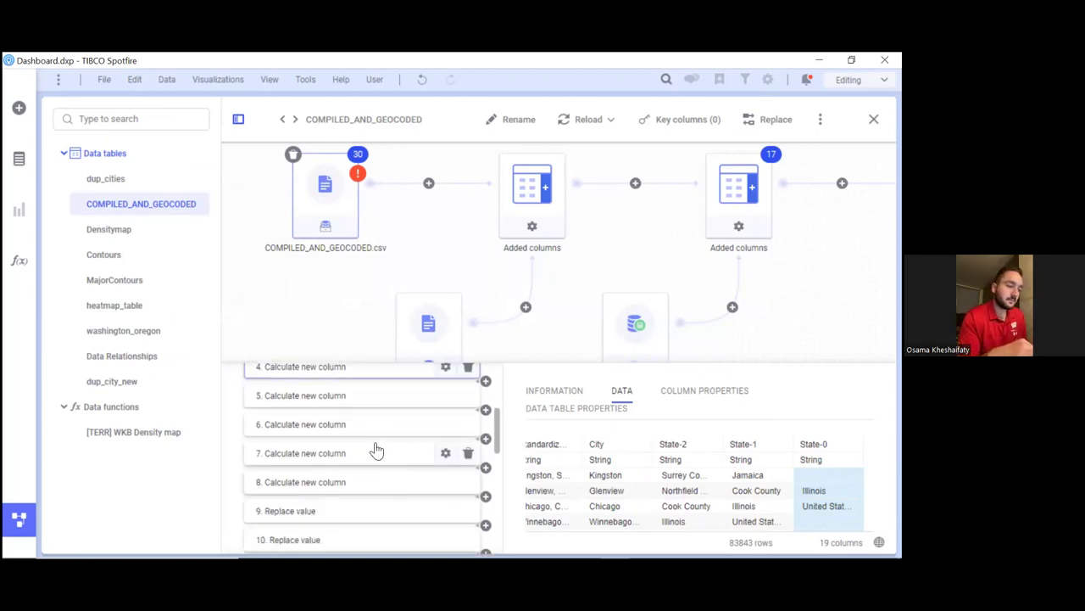
{"action": "left_click", "coordinate": [374, 407]}
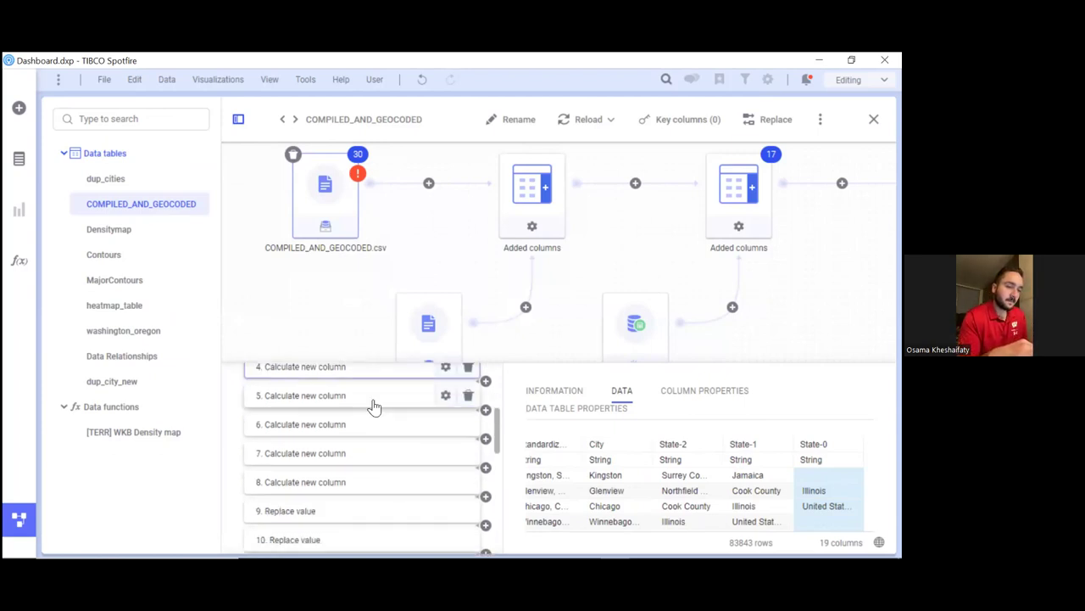
{"action": "left_click", "coordinate": [367, 463]}
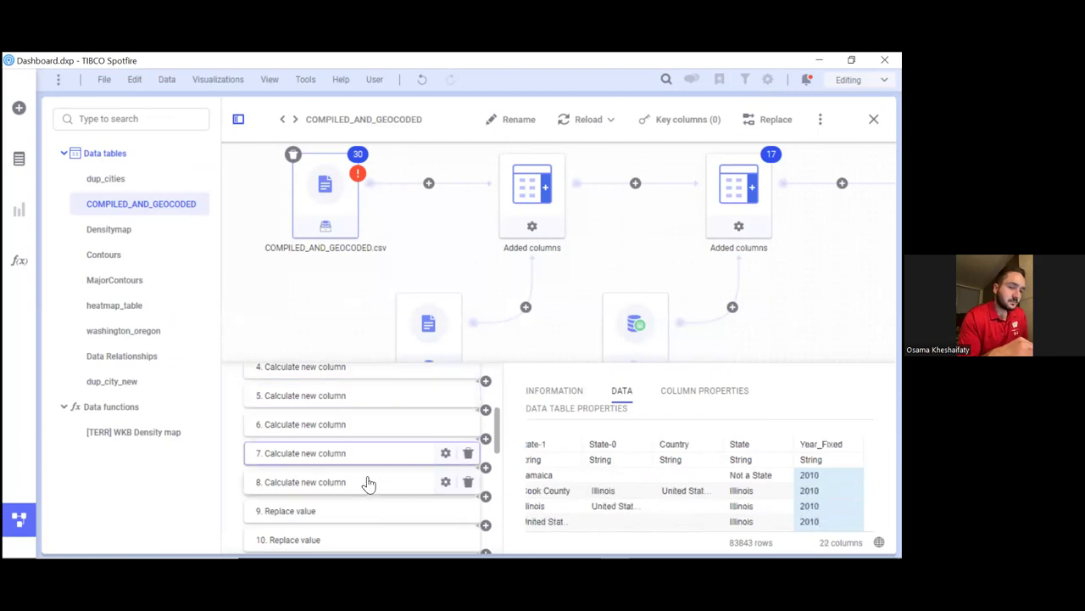
Check transformation 8's Weight_Fixed data preview and read its expression, highlighting the Trim([Weight]) part.
{"action": "left_click", "coordinate": [369, 482]}
{"action": "scroll", "coordinate": [368, 483], "scroll_direction": "down", "scroll_amount": 2}
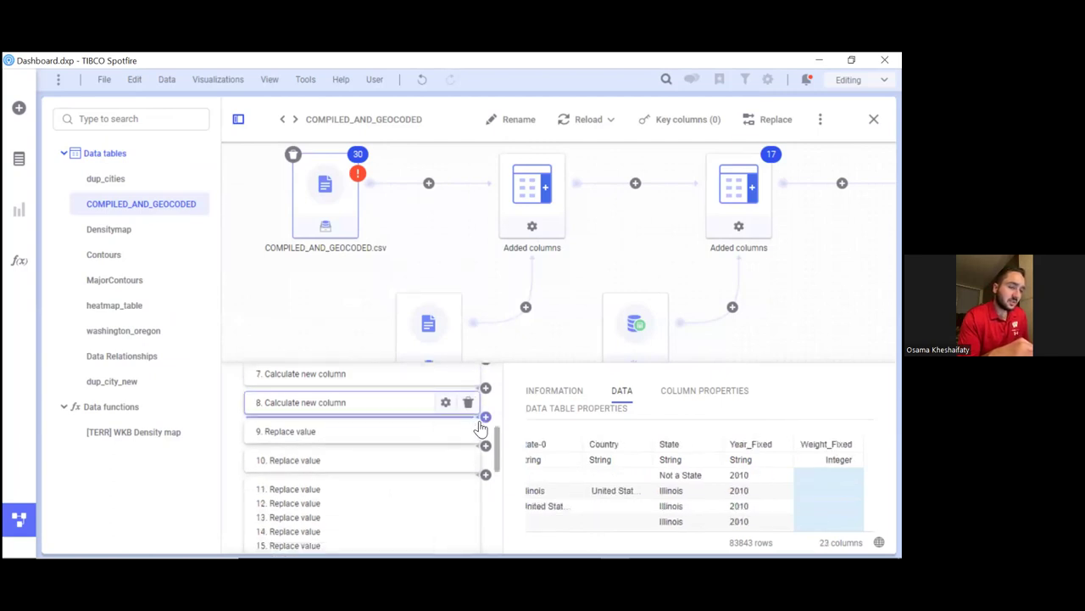
{"action": "left_click", "coordinate": [562, 390]}
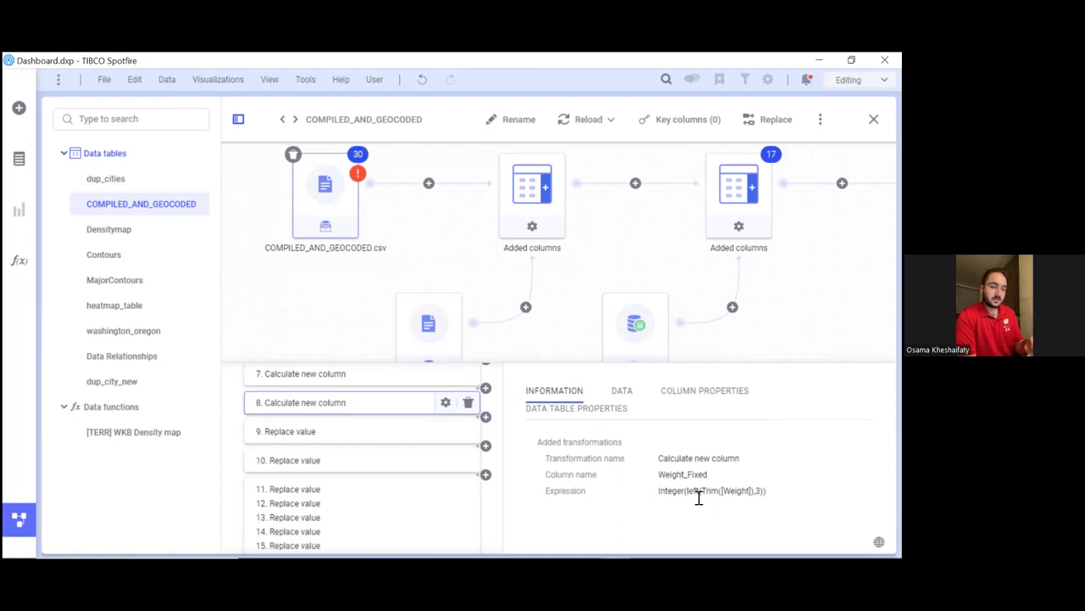
{"action": "left_click_drag", "start_coordinate": [700, 490], "coordinate": [754, 490]}
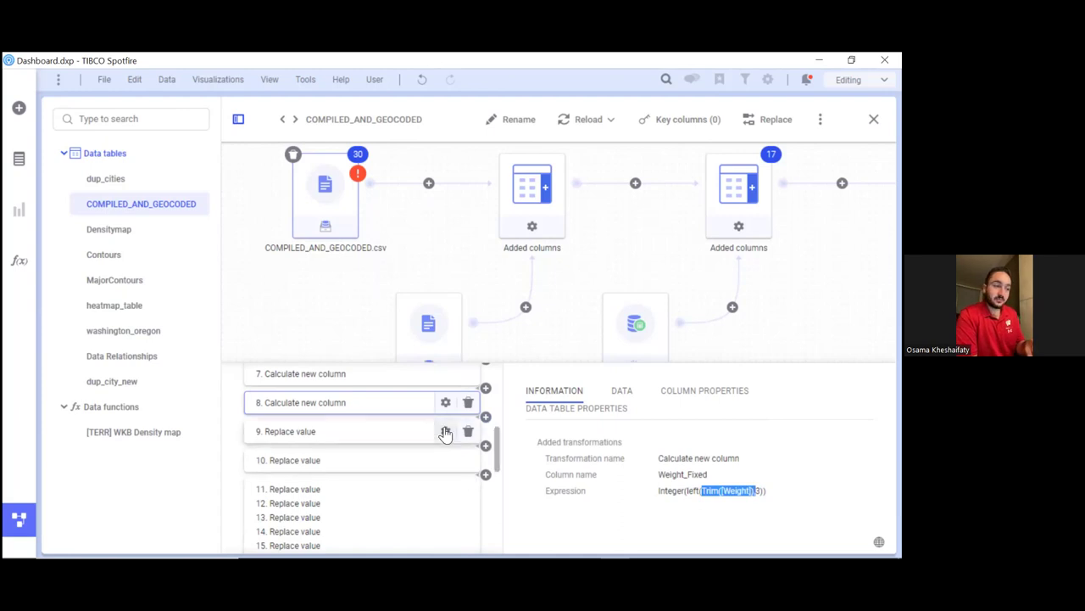
Open the expression of transformation 8, which calculates Weight_Fixed, and look through the available columns.
{"action": "left_click", "coordinate": [444, 405]}
{"action": "left_click", "coordinate": [596, 393]}
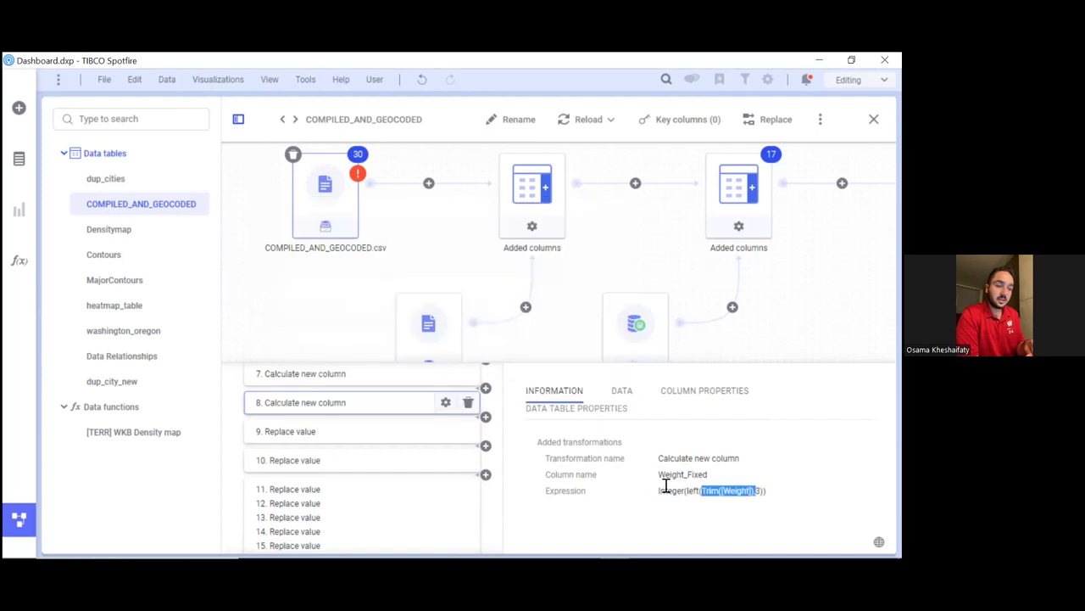
{"action": "left_click", "coordinate": [447, 405]}
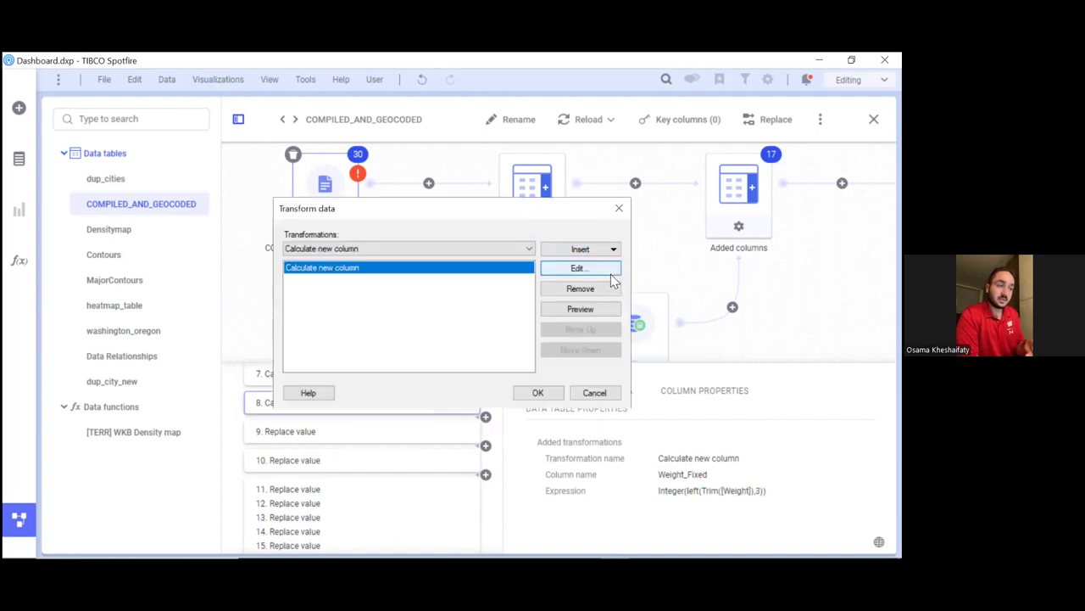
{"action": "left_click", "coordinate": [611, 274]}
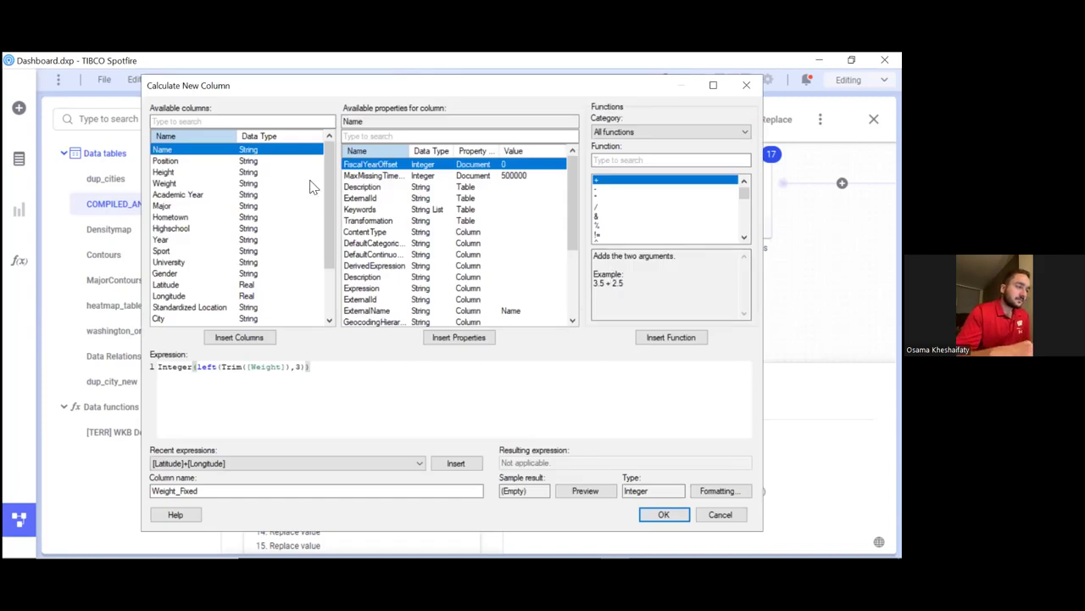
{"action": "left_click_drag", "start_coordinate": [327, 190], "coordinate": [254, 282]}
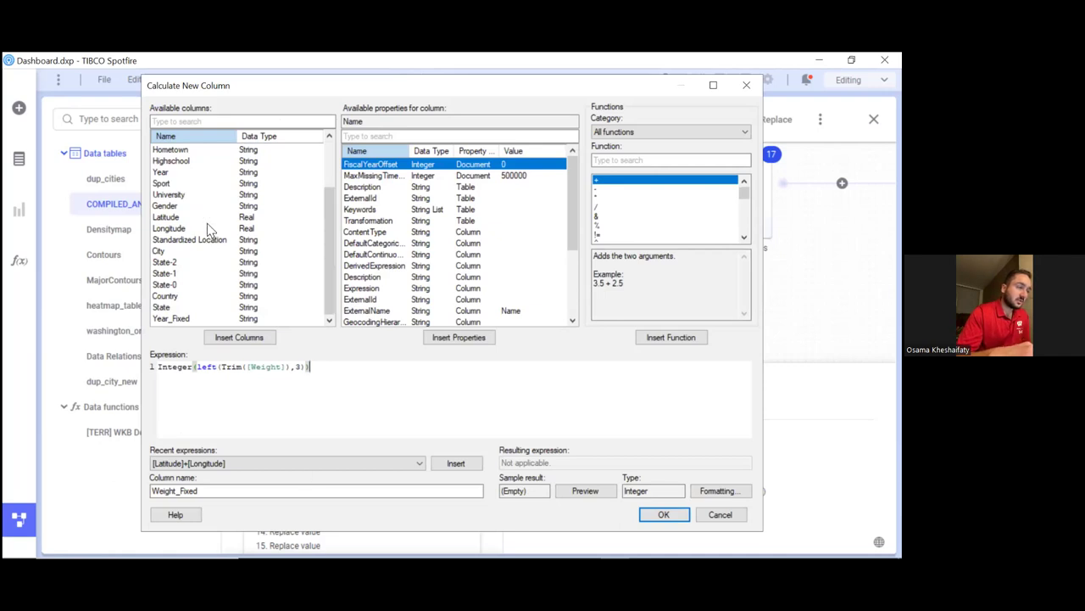
{"action": "scroll", "coordinate": [208, 211], "scroll_direction": "up", "scroll_amount": 2}
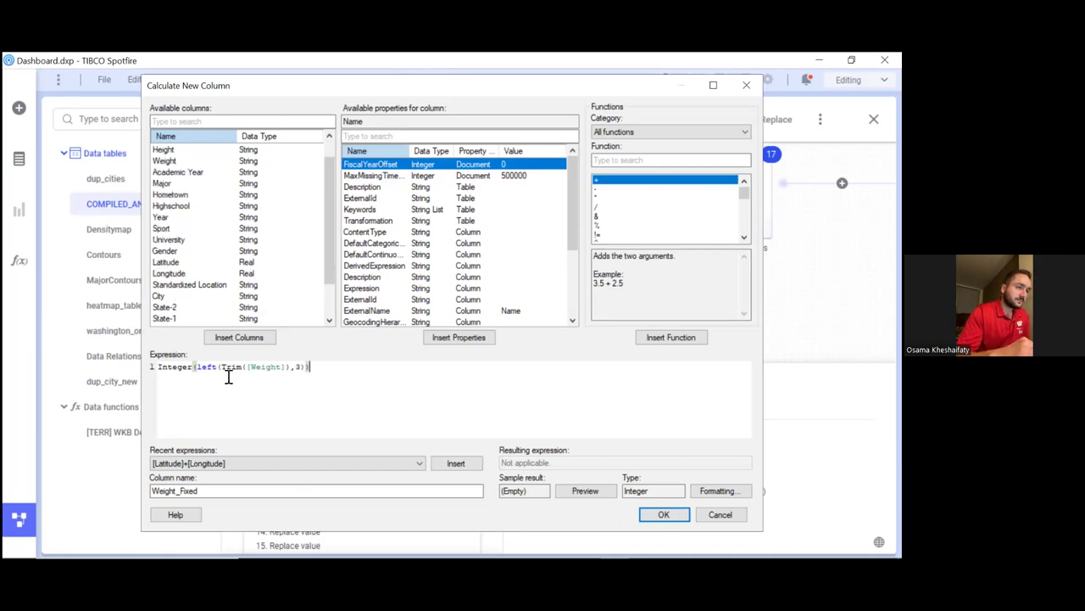
Search the functions for trim, read the Trim function's description, and locate Trim([Weight]) in the expression.
{"action": "left_click", "coordinate": [636, 160]}
{"action": "type", "text": "trim"}
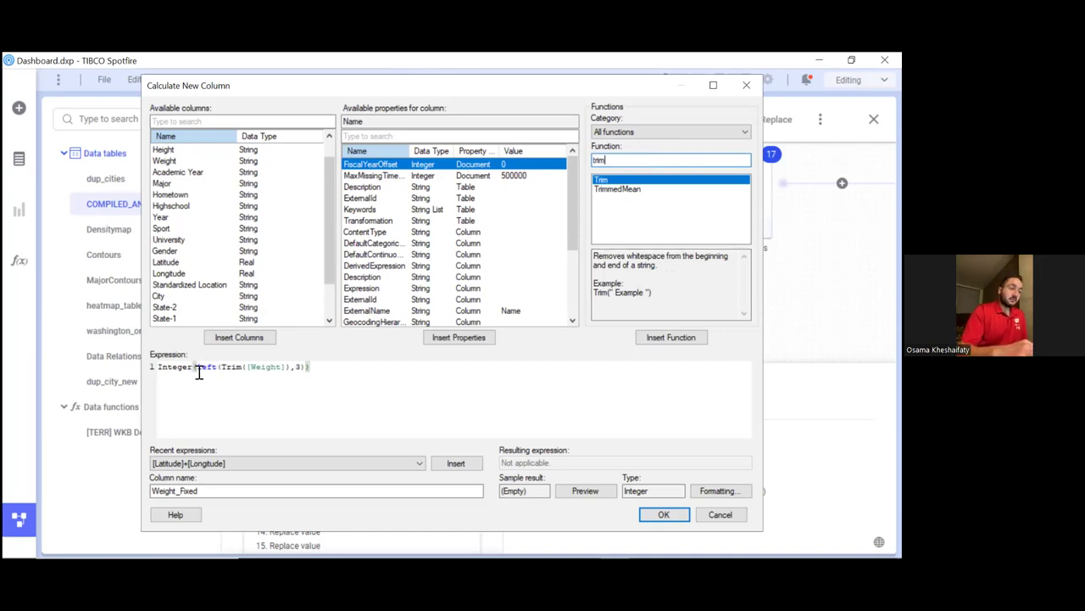
{"action": "left_click_drag", "start_coordinate": [195, 367], "coordinate": [289, 366]}
{"action": "left_click", "coordinate": [230, 370]}
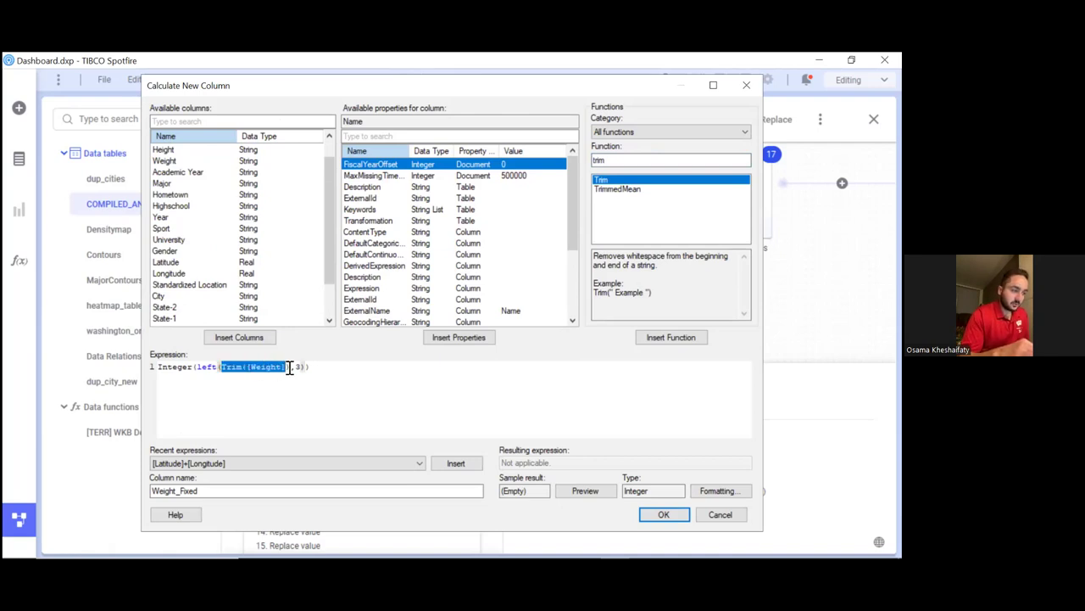
{"action": "left_click", "coordinate": [206, 367]}
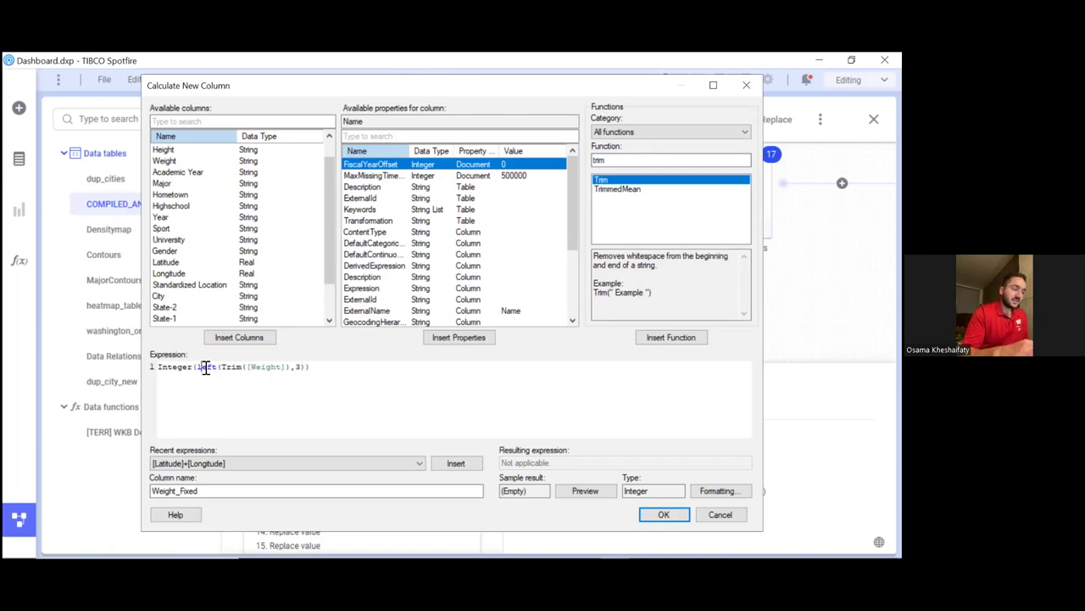
Search the functions for left and read the Left function's description and examples.
{"action": "double_click", "coordinate": [638, 166]}
{"action": "type", "text": "left"}
{"action": "scroll", "coordinate": [631, 282], "scroll_direction": "down", "scroll_amount": 3}
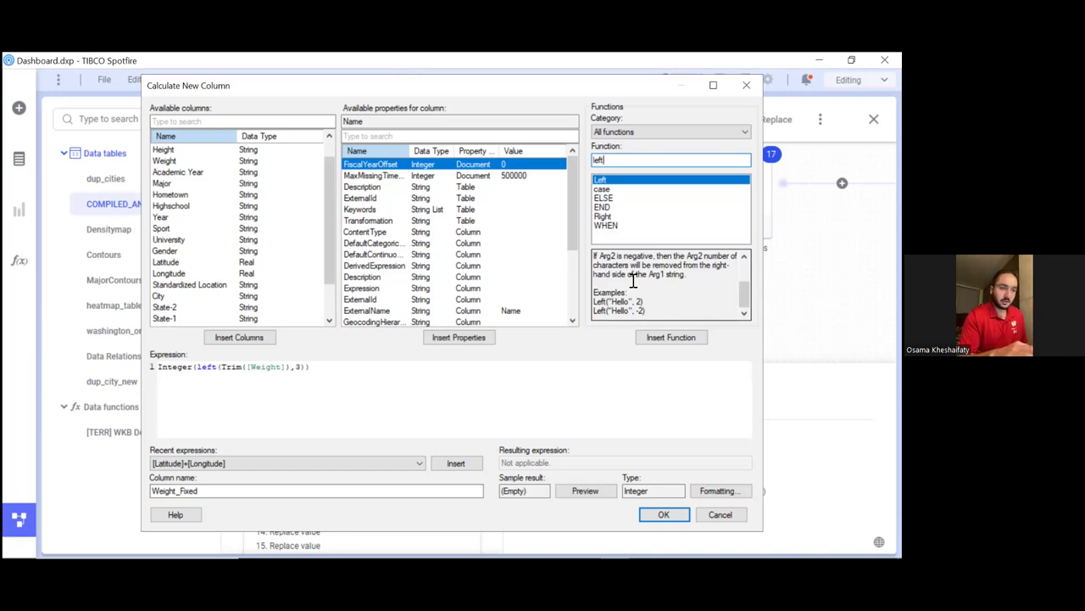
{"action": "double_click", "coordinate": [639, 301]}
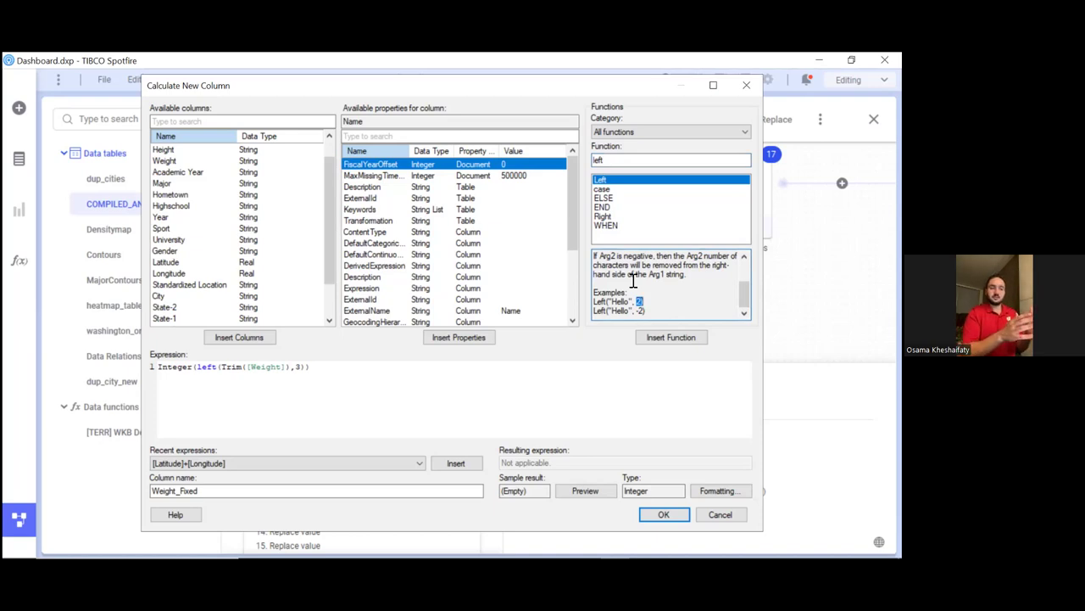
Examine the Weight argument, character count and Integer conversion in the Weight_Fixed expression, and leave the transformation unchanged.
{"action": "double_click", "coordinate": [280, 368]}
{"action": "left_click", "coordinate": [257, 392]}
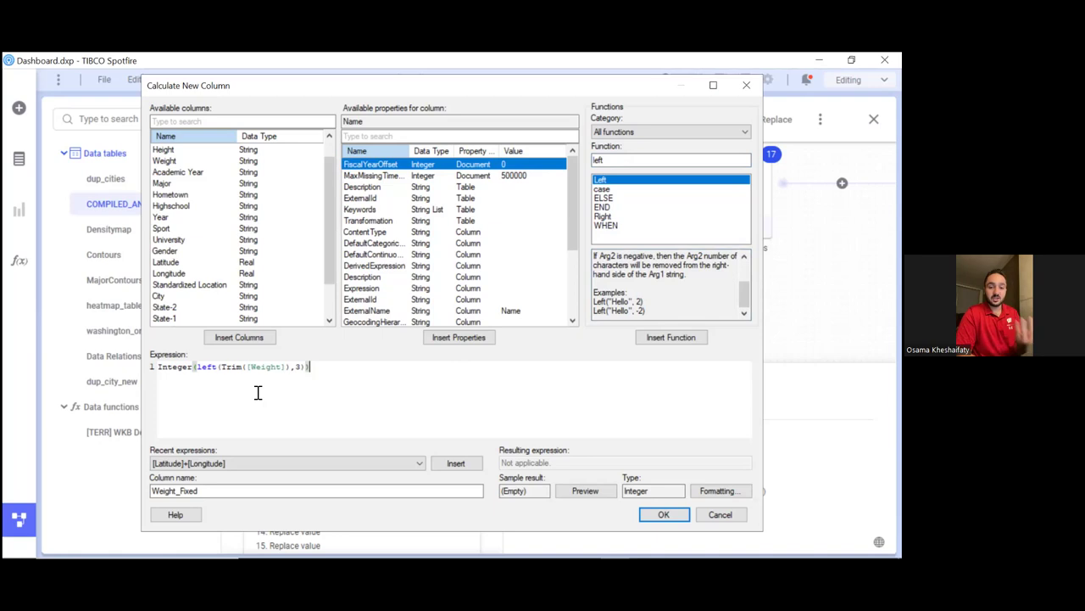
{"action": "left_click", "coordinate": [298, 370]}
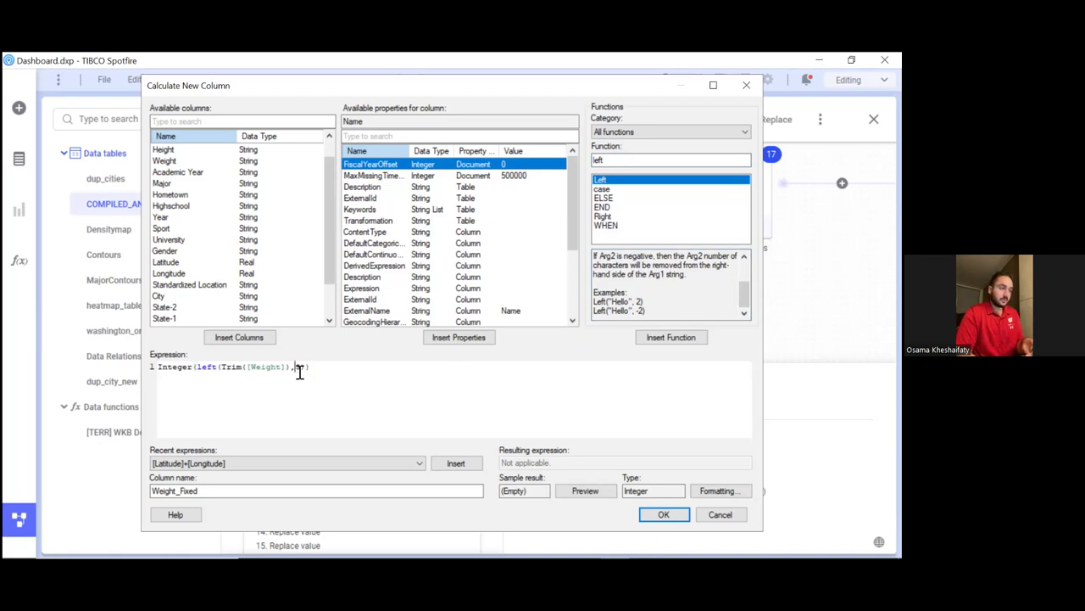
{"action": "double_click", "coordinate": [302, 372]}
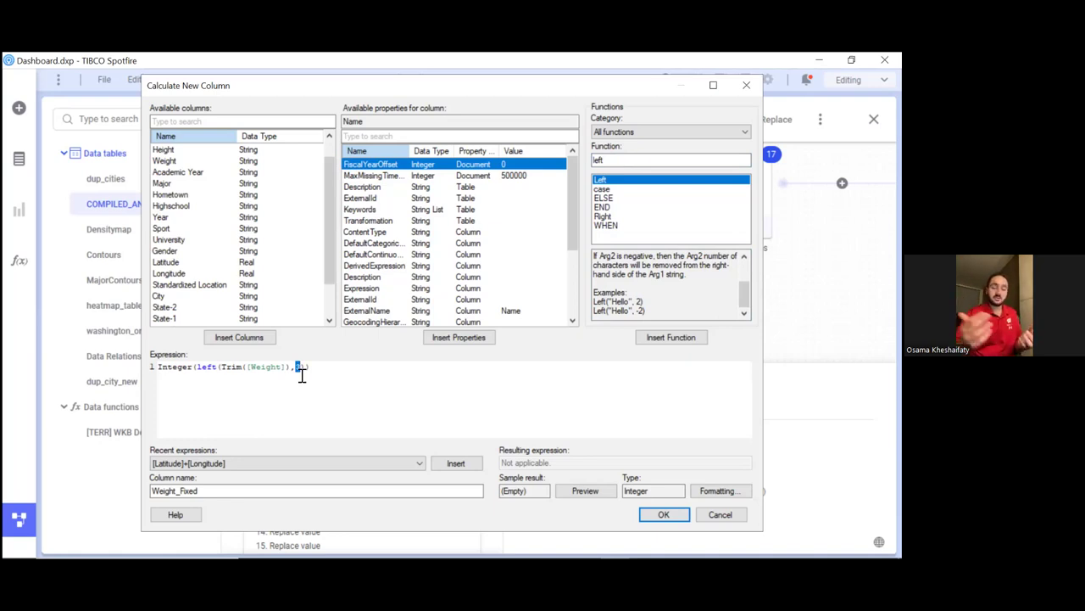
{"action": "left_click", "coordinate": [311, 369]}
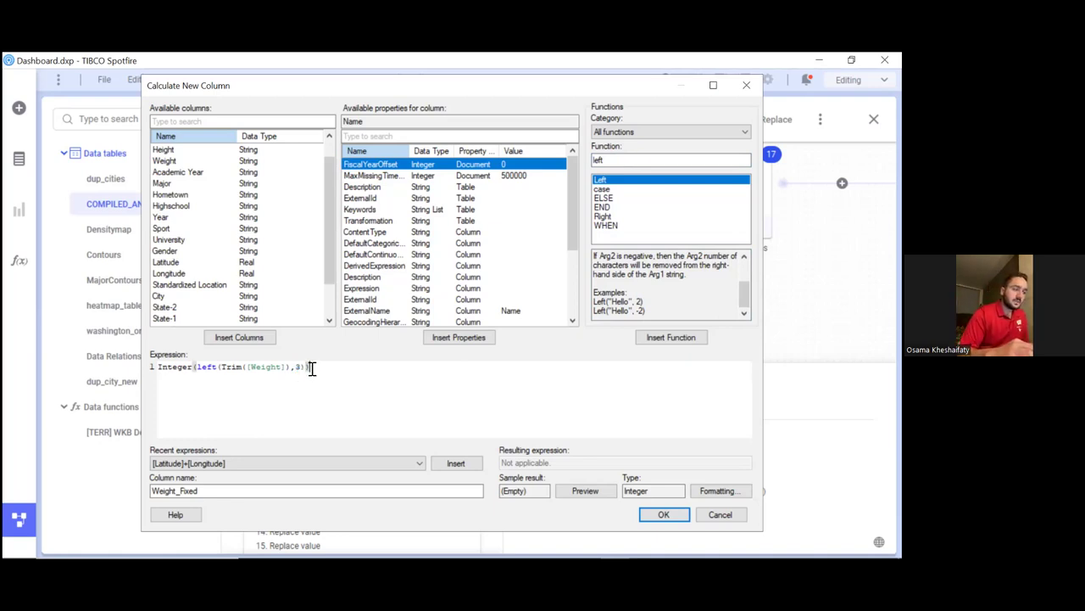
{"action": "left_click_drag", "start_coordinate": [314, 367], "coordinate": [236, 368]}
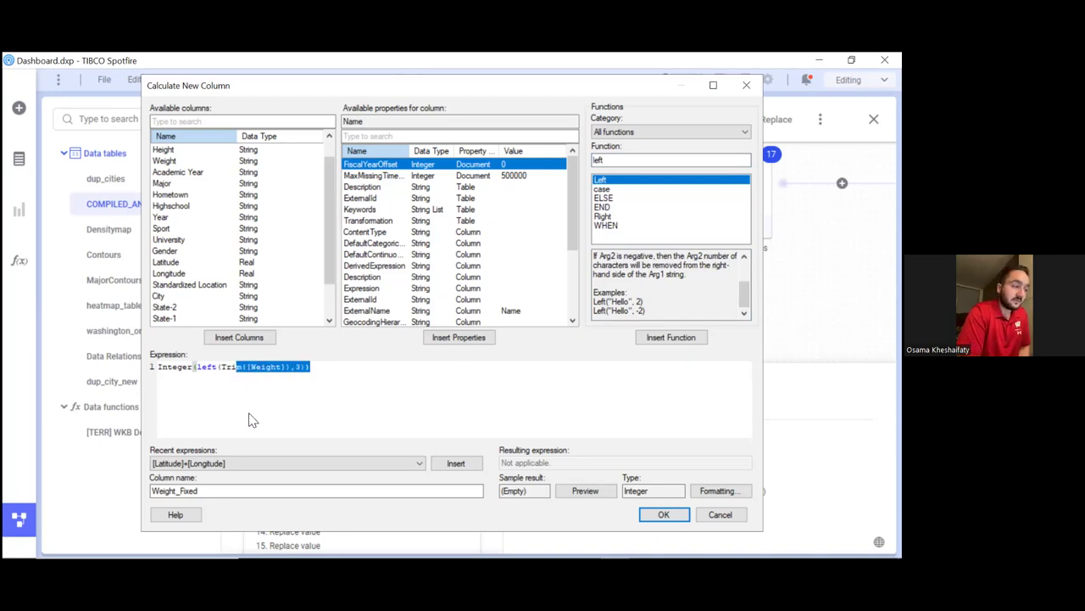
{"action": "double_click", "coordinate": [190, 367]}
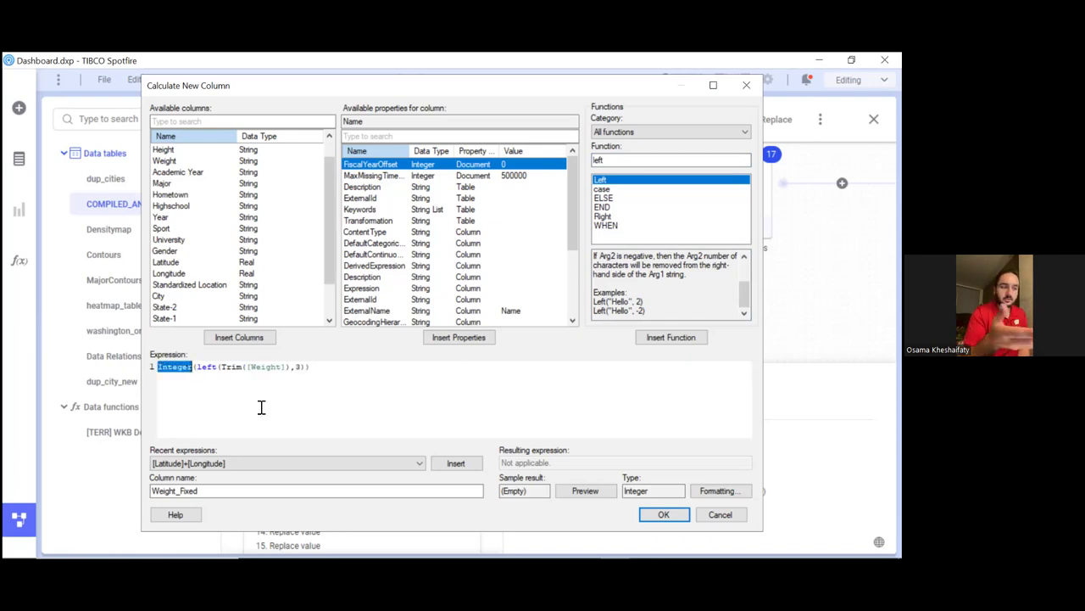
{"action": "left_click", "coordinate": [714, 519]}
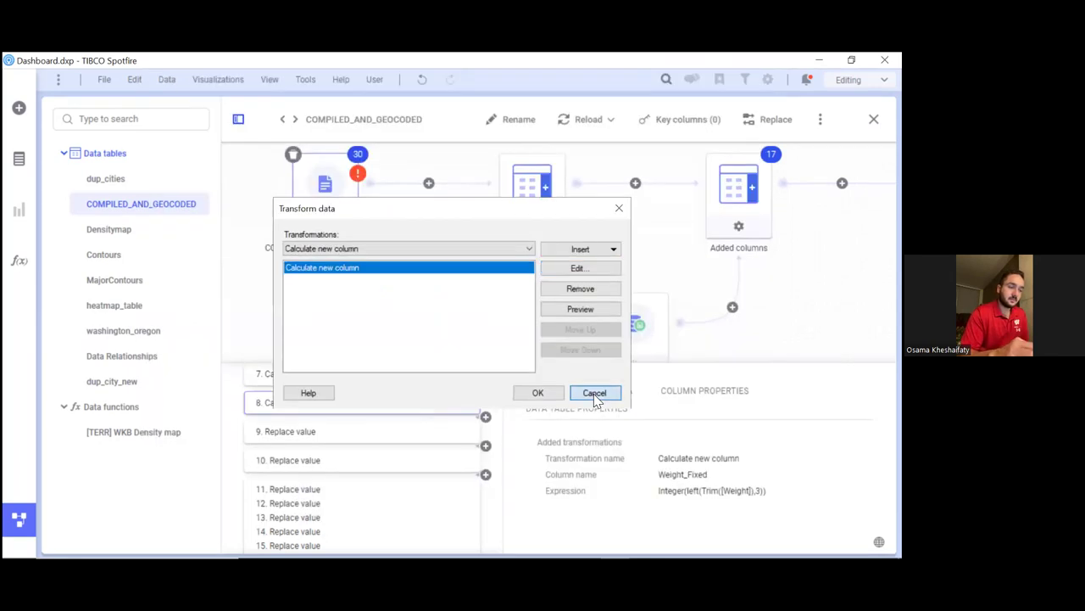
{"action": "left_click", "coordinate": [594, 393]}
Review the details of Replace value transformations 9 and 10 on Gender and the group 11 to 16 on Sport.
{"action": "left_click", "coordinate": [365, 434]}
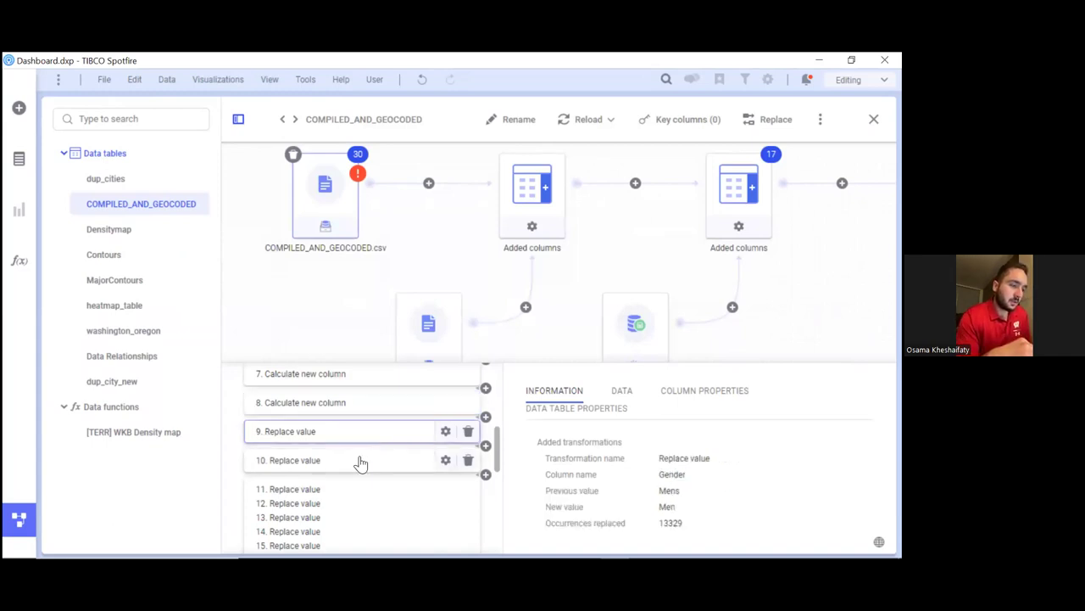
{"action": "left_click", "coordinate": [361, 466]}
{"action": "scroll", "coordinate": [369, 471], "scroll_direction": "down", "scroll_amount": 3}
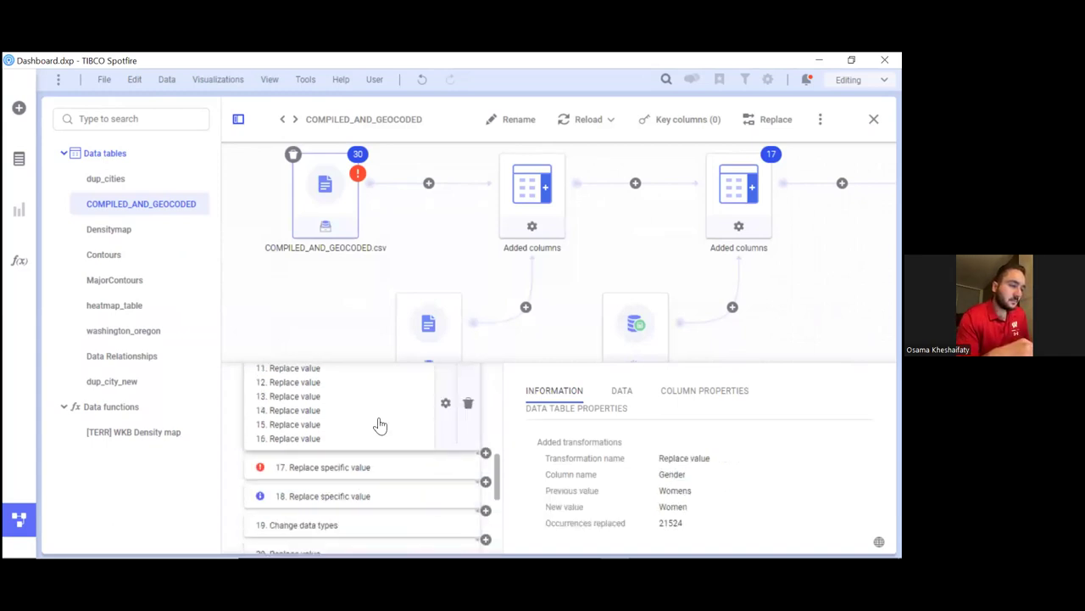
{"action": "left_click", "coordinate": [380, 424]}
{"action": "scroll", "coordinate": [599, 466], "scroll_direction": "down", "scroll_amount": 2}
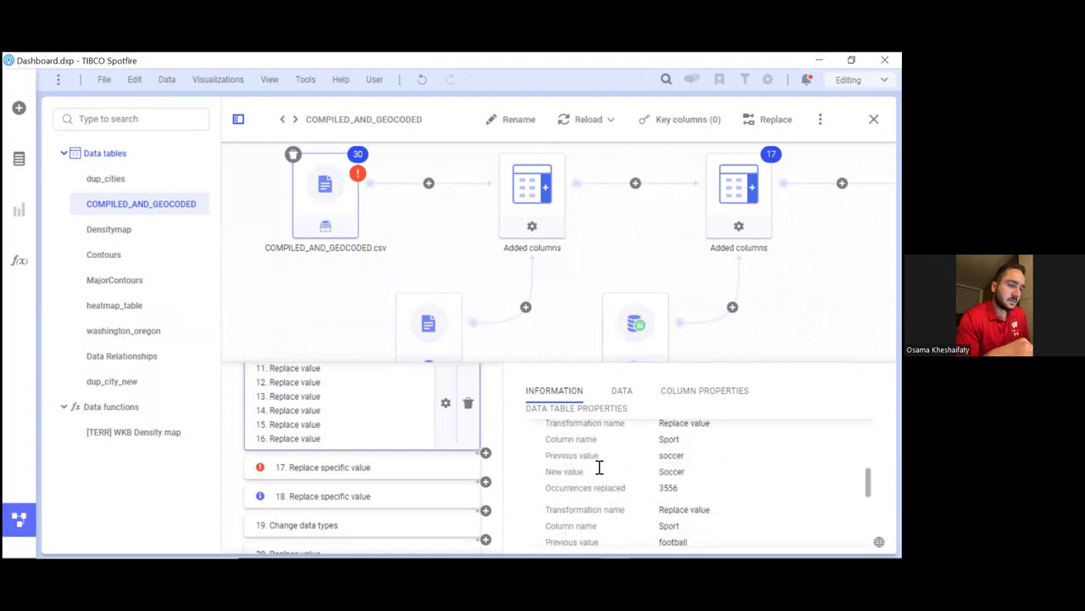
{"action": "scroll", "coordinate": [404, 507], "scroll_direction": "down", "scroll_amount": 2}
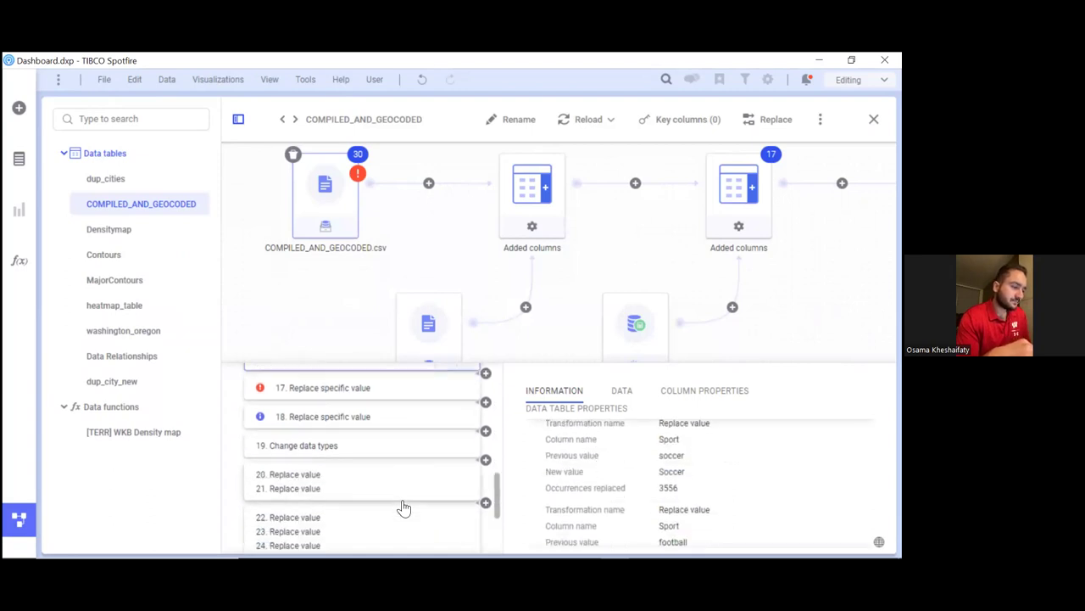
Read the details of transformation 19 and start inserting a Change data types transformation just before it.
{"action": "left_click", "coordinate": [376, 434]}
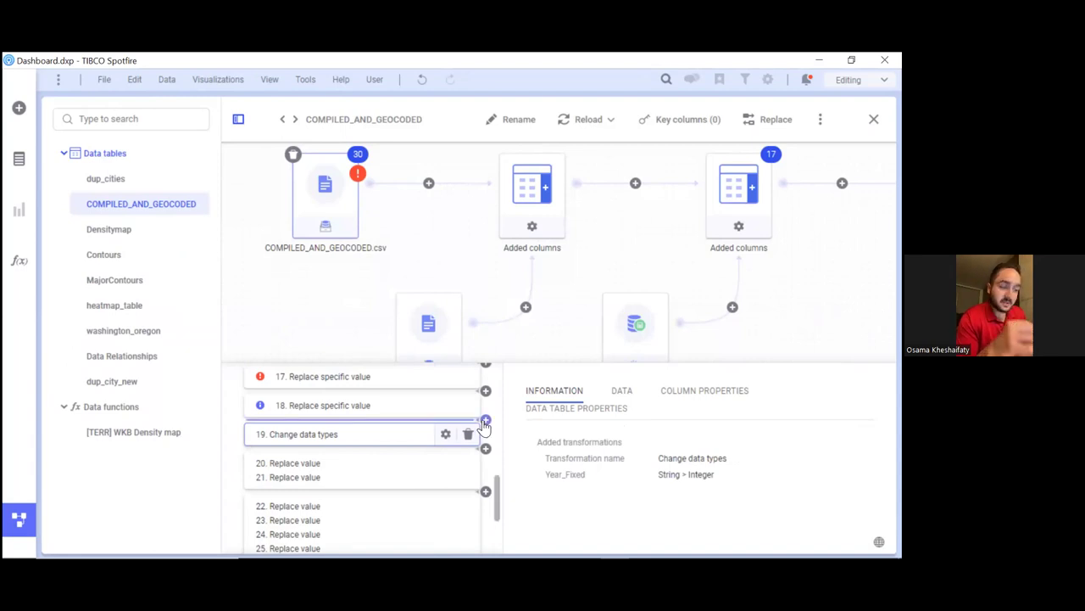
{"action": "left_click", "coordinate": [484, 424]}
{"action": "left_click", "coordinate": [560, 441]}
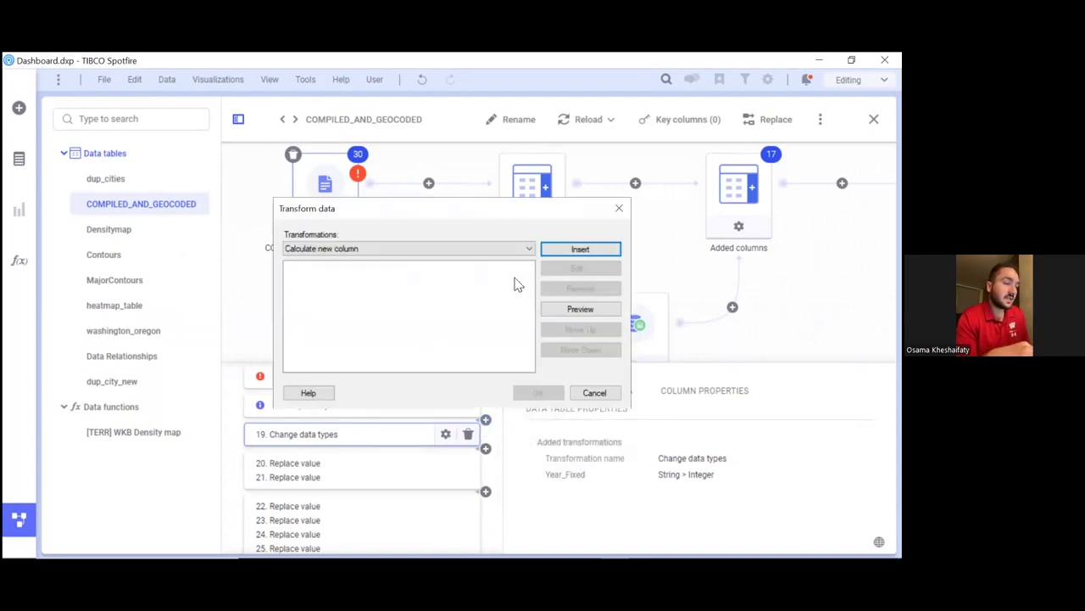
{"action": "left_click", "coordinate": [479, 247]}
{"action": "key", "text": "Down"}
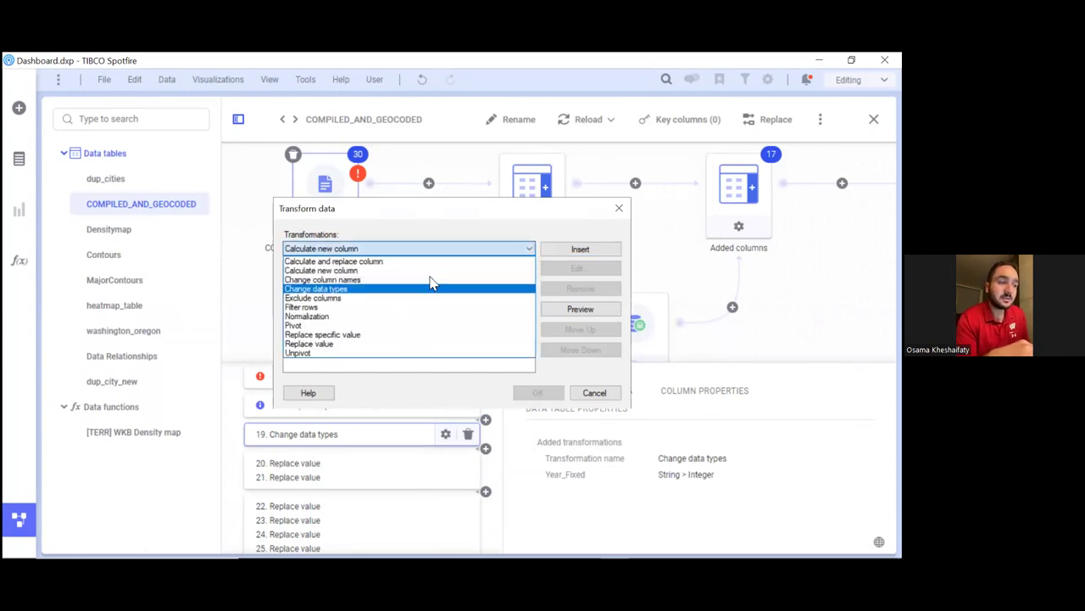
{"action": "key", "text": "Return"}
{"action": "left_click", "coordinate": [582, 249]}
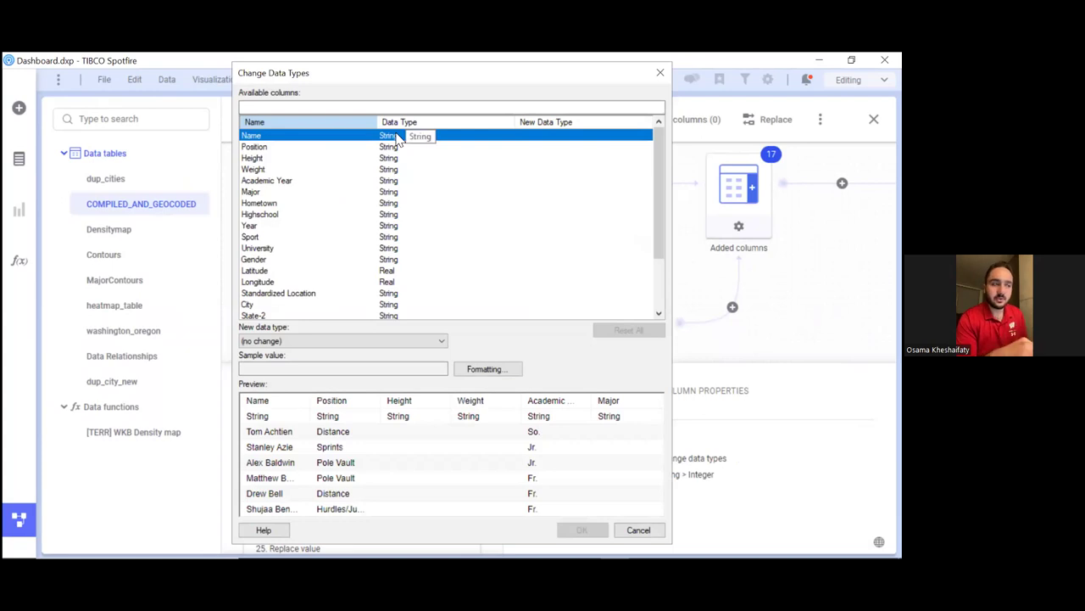
Examine the data types of the available columns, from Position and Height through Latitude and Longitude to Weight_Fixed.
{"action": "left_click", "coordinate": [360, 146]}
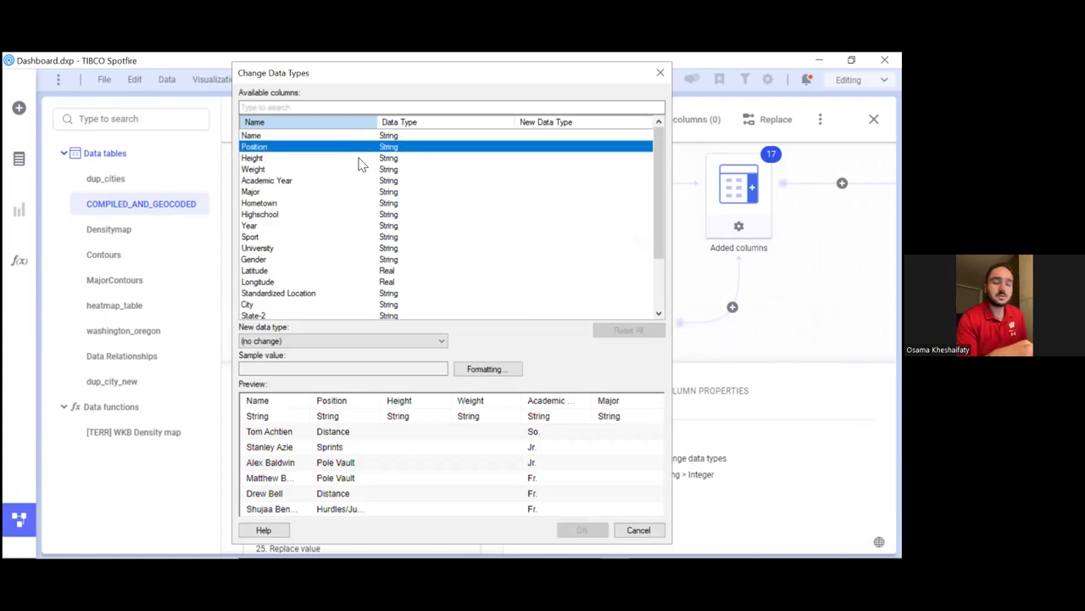
{"action": "left_click", "coordinate": [356, 158]}
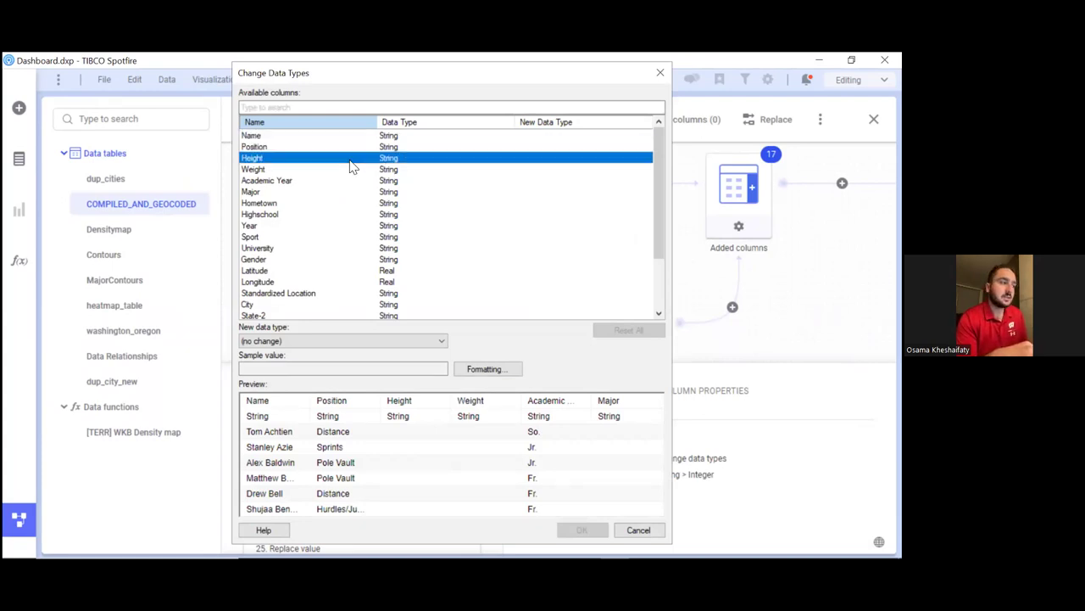
{"action": "left_click", "coordinate": [398, 169]}
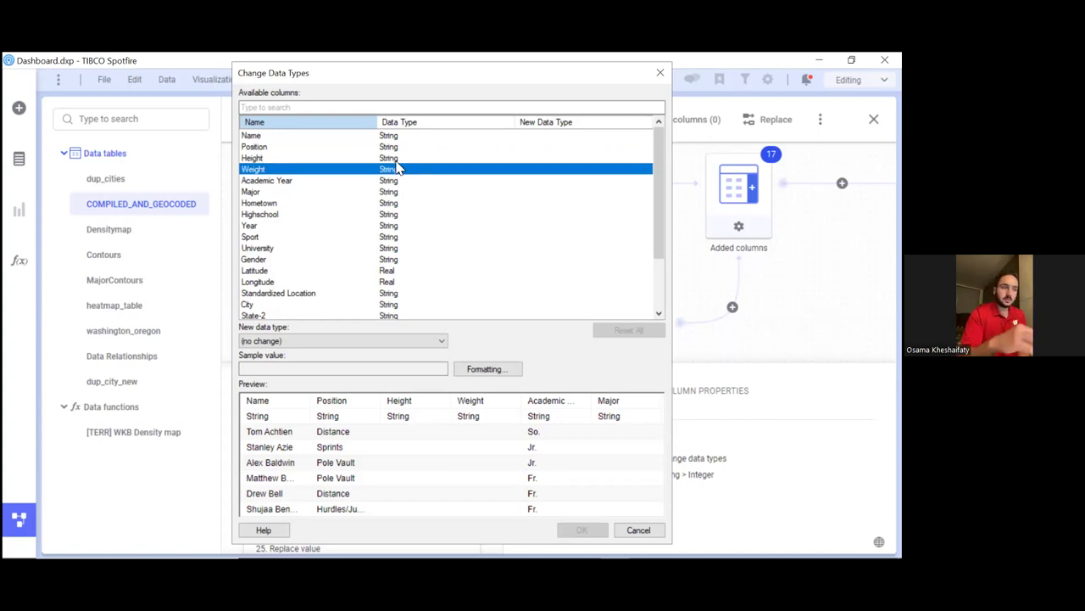
{"action": "left_click", "coordinate": [379, 182]}
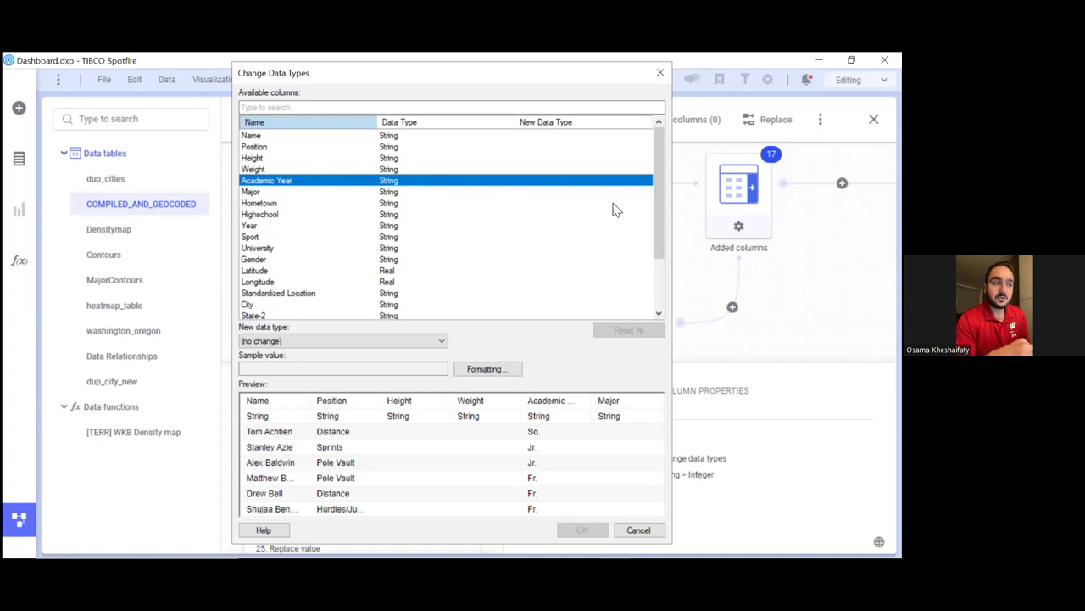
{"action": "left_click_drag", "start_coordinate": [663, 201], "coordinate": [663, 219]}
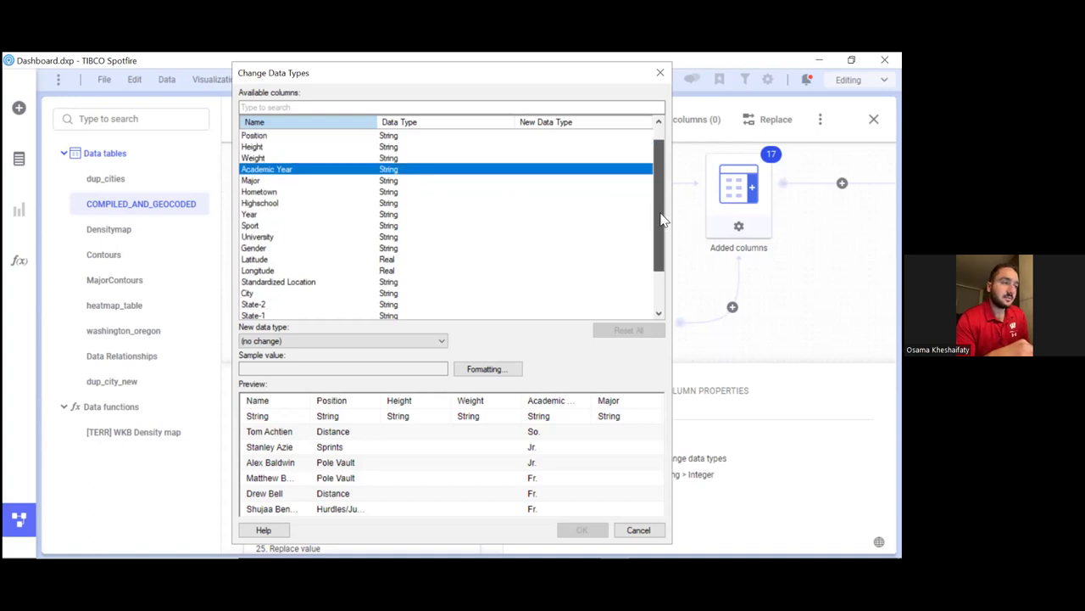
{"action": "left_click", "coordinate": [396, 261]}
{"action": "left_click", "coordinate": [385, 271]}
{"action": "scroll", "coordinate": [385, 272], "scroll_direction": "down", "scroll_amount": 2}
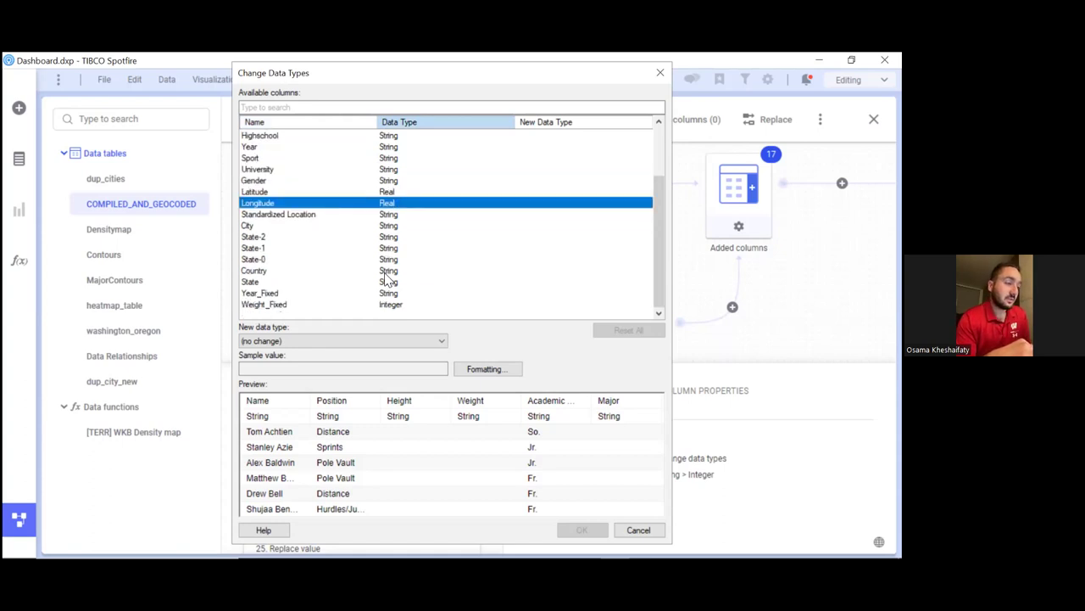
{"action": "left_click", "coordinate": [393, 305]}
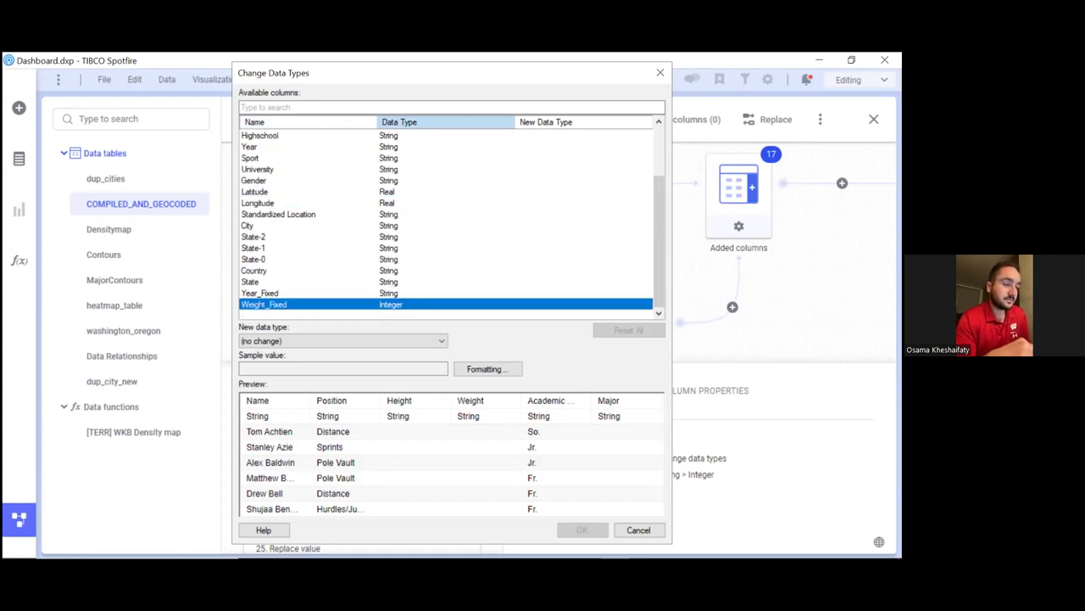
Leave the Change data types settings without changes and start inserting a Filter rows transformation instead.
{"action": "left_click", "coordinate": [639, 530]}
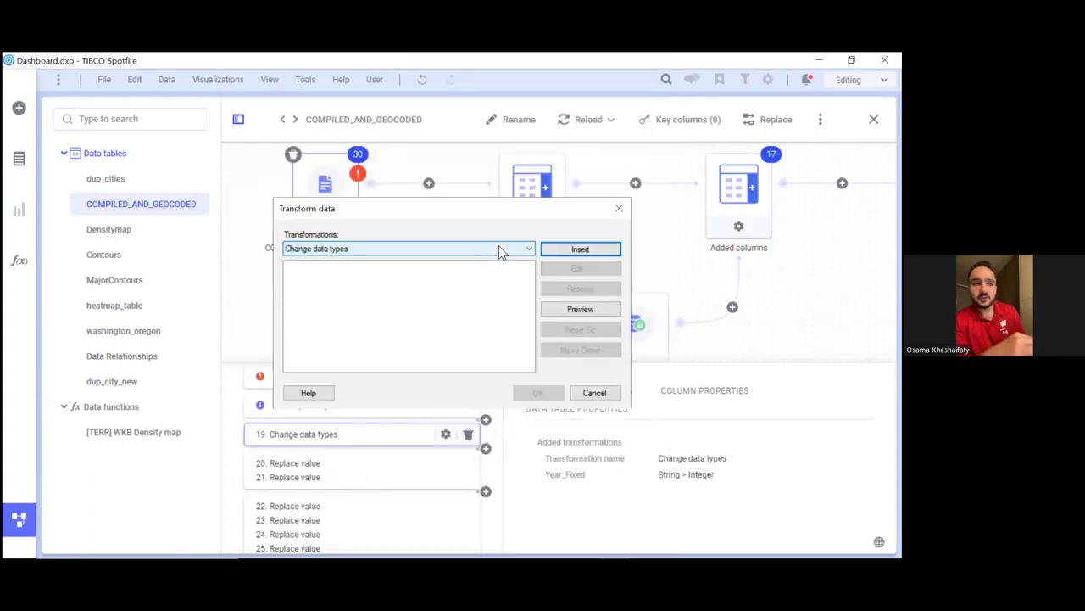
{"action": "left_click", "coordinate": [501, 249]}
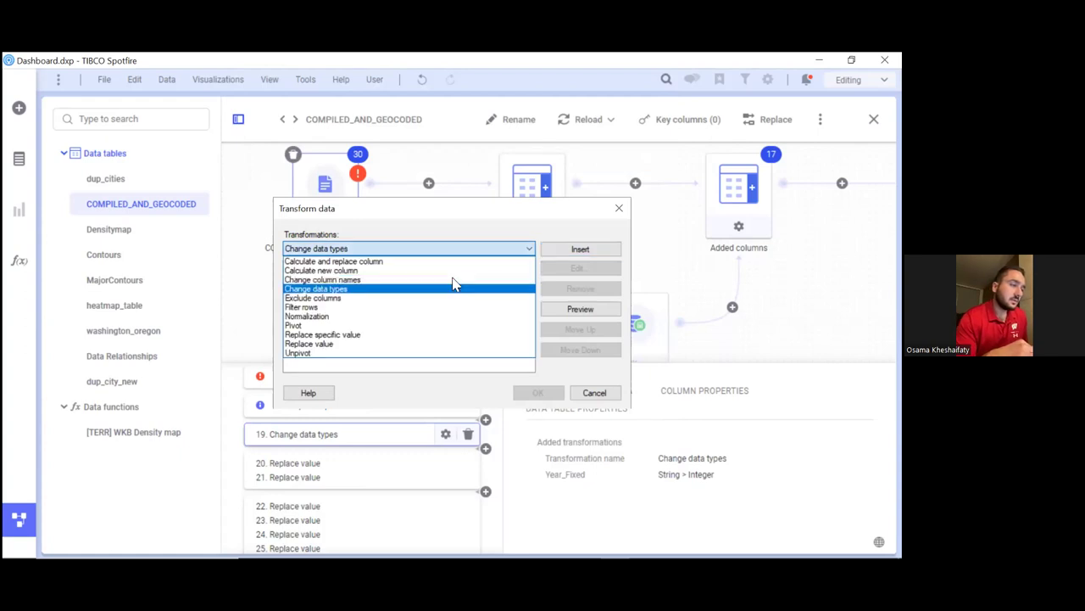
{"action": "key", "text": "Down"}
{"action": "key", "text": "Down"}
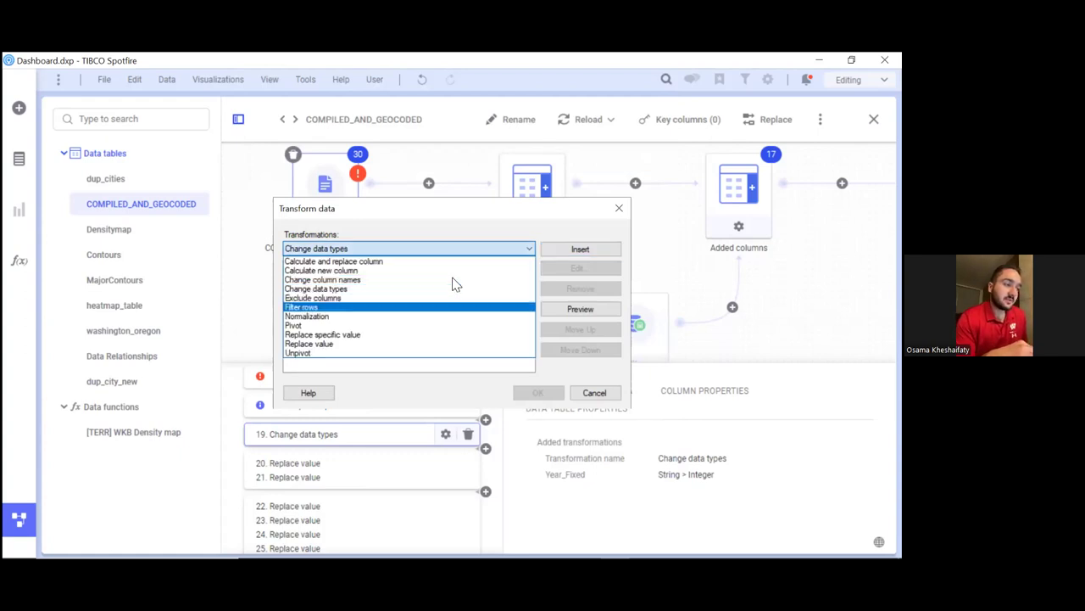
{"action": "key", "text": "Return"}
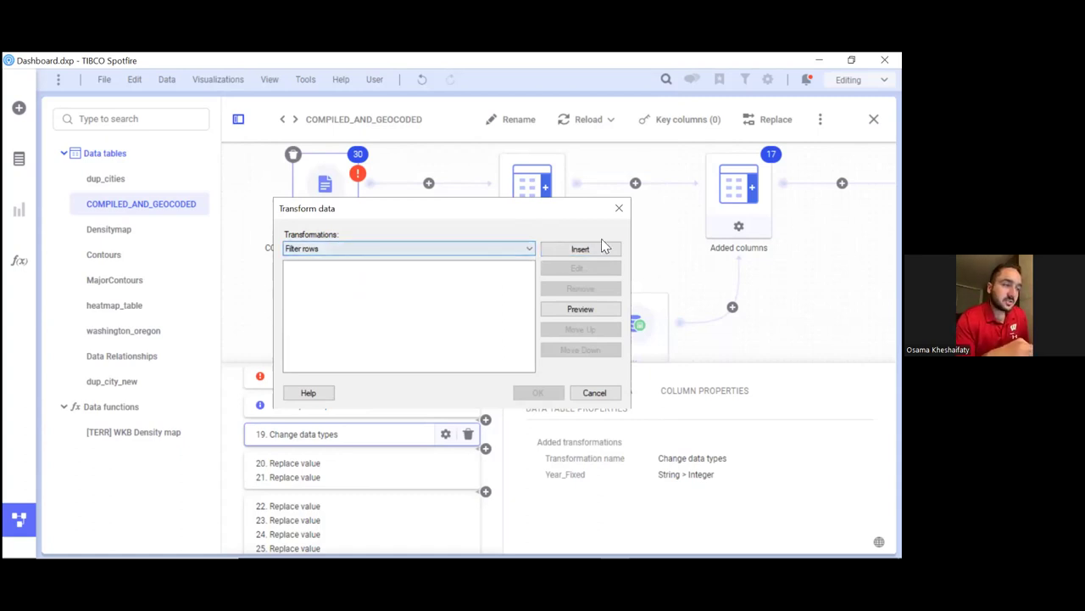
{"action": "left_click", "coordinate": [577, 249]}
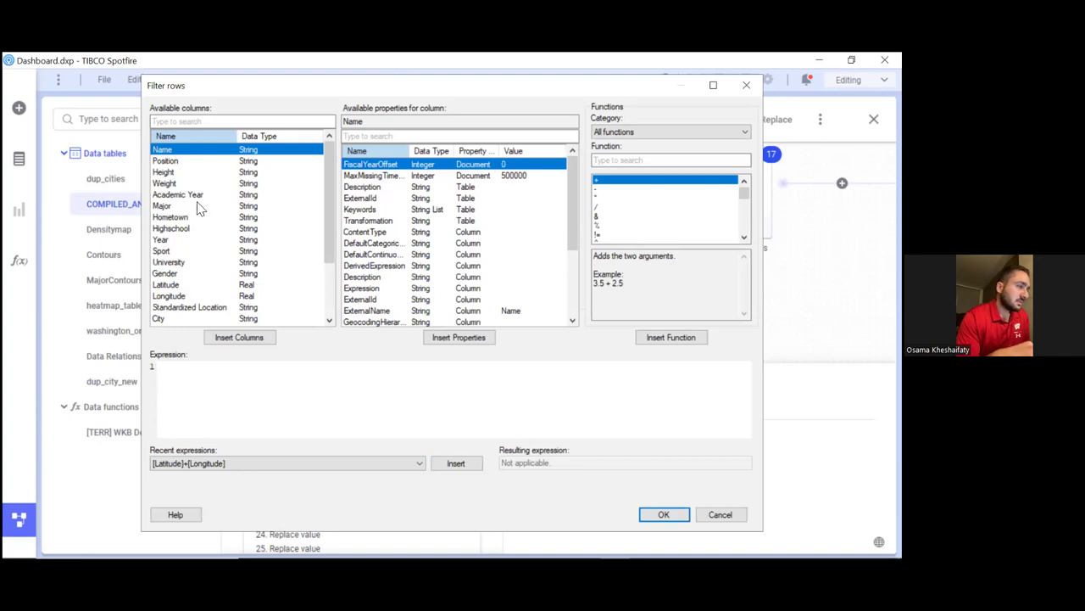
Build the filter expression [State] = "Wisconsin" from the State column.
{"action": "scroll", "coordinate": [200, 210], "scroll_direction": "down", "scroll_amount": 1}
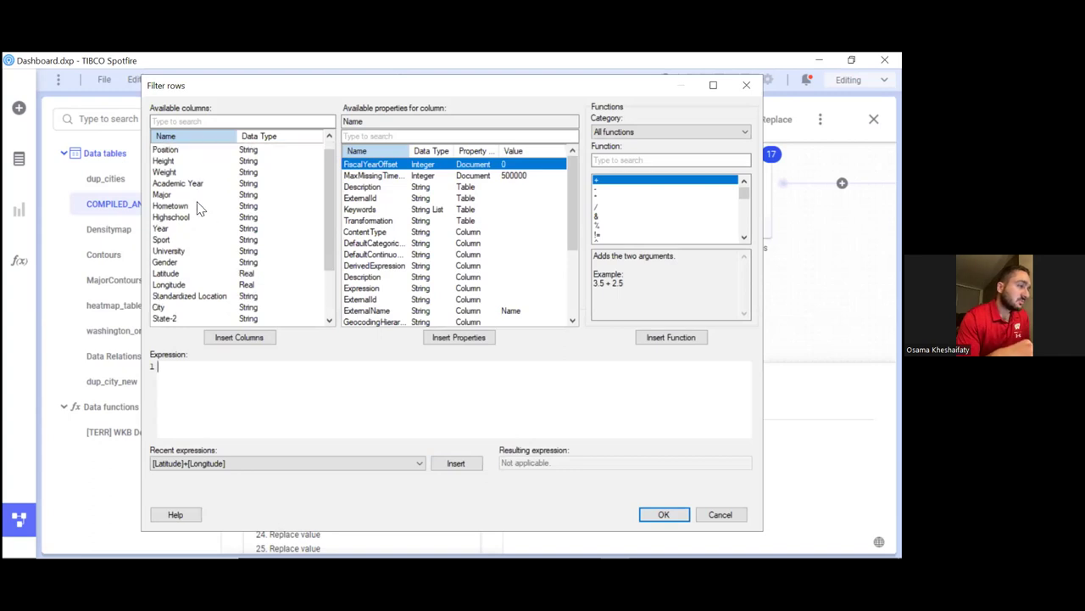
{"action": "left_click", "coordinate": [198, 252]}
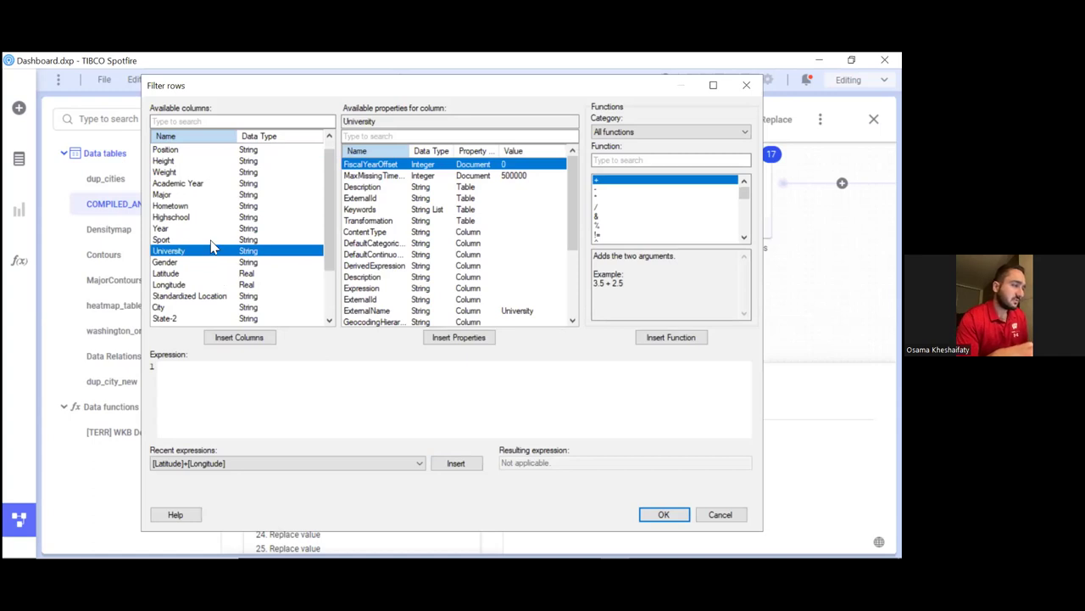
{"action": "scroll", "coordinate": [212, 280], "scroll_direction": "down", "scroll_amount": 1}
{"action": "scroll", "coordinate": [213, 281], "scroll_direction": "down", "scroll_amount": 1}
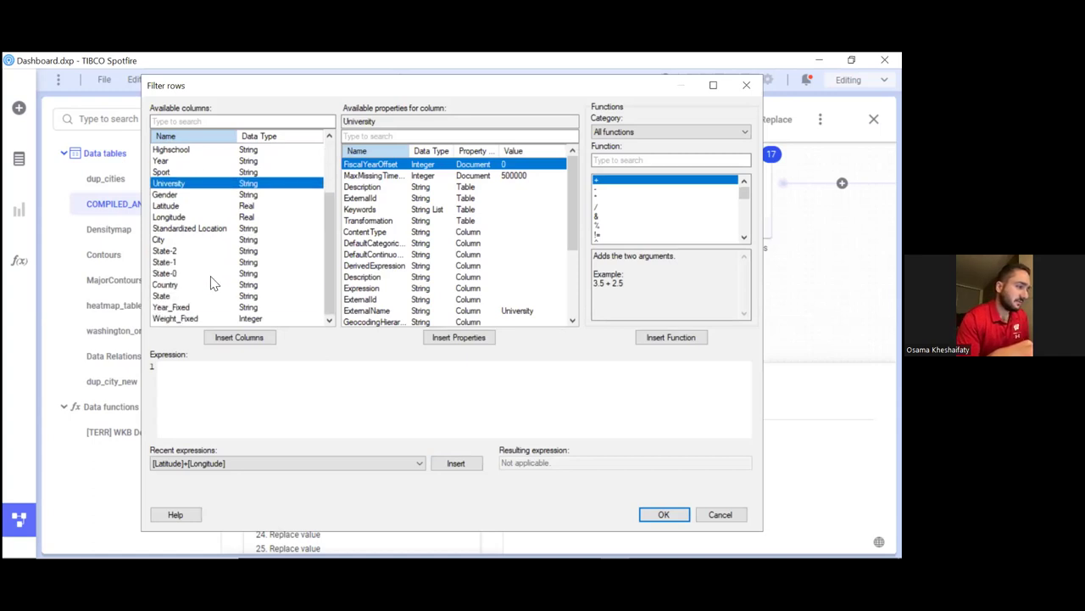
{"action": "left_click", "coordinate": [212, 295]}
{"action": "left_click", "coordinate": [239, 337]}
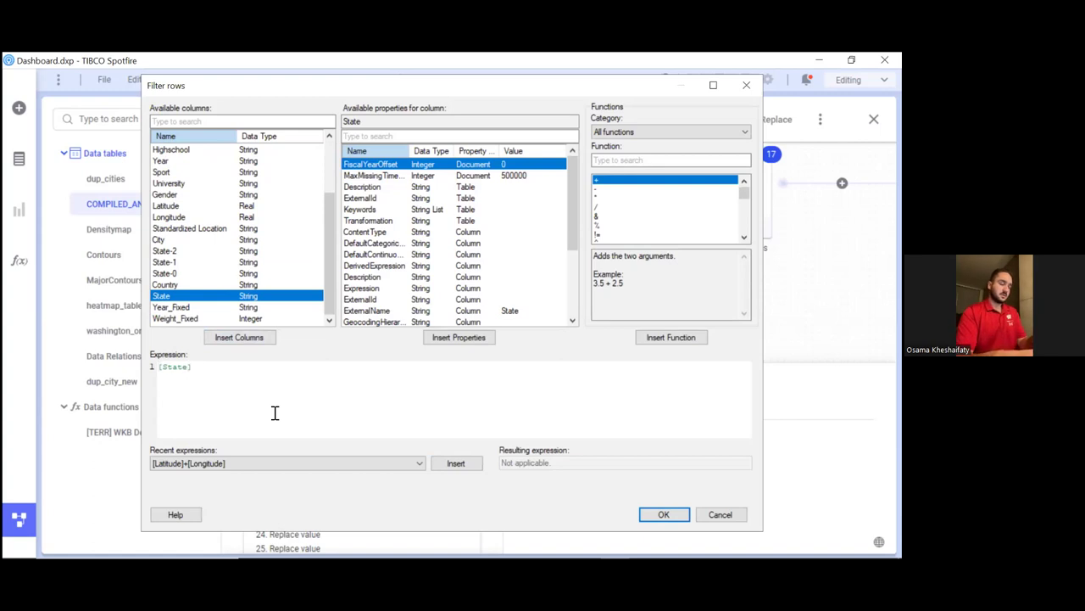
{"action": "key", "text": "BackSpace"}
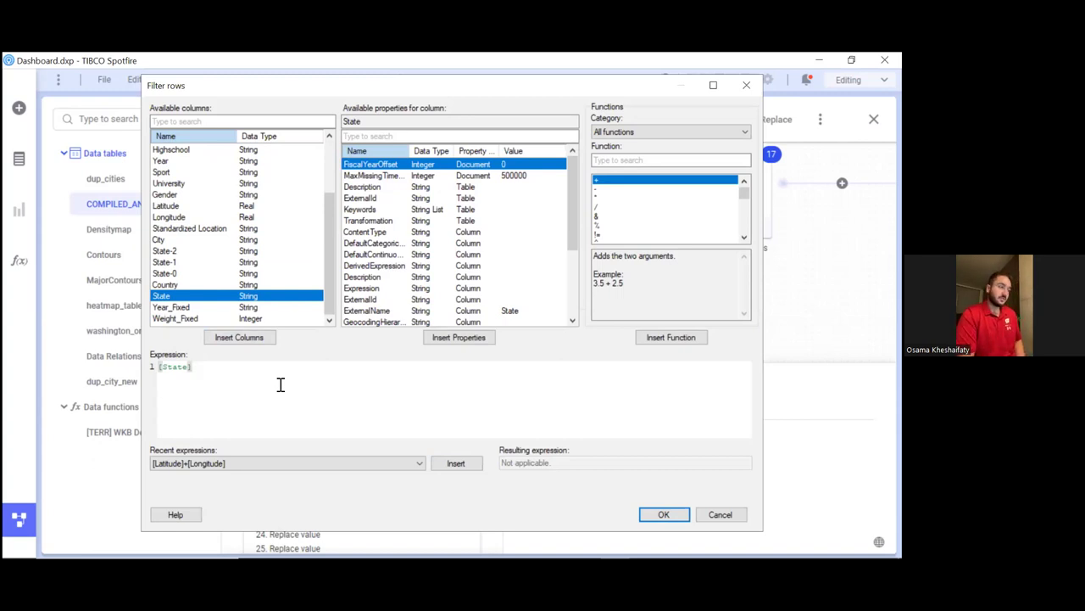
{"action": "type", "text": "= '"}
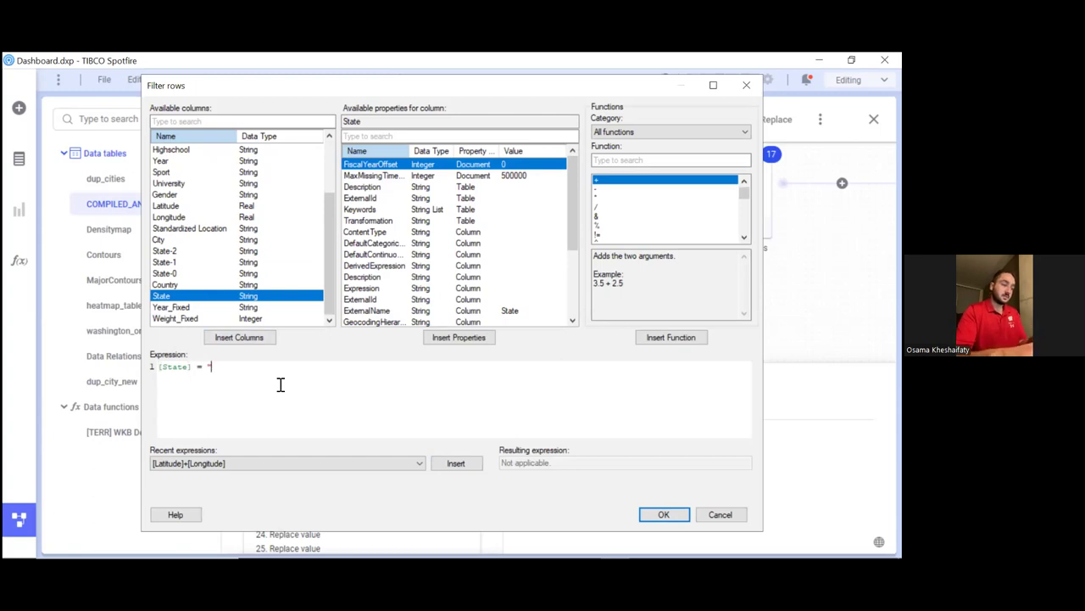
{"action": "type", "text": "Wisconsin'"}
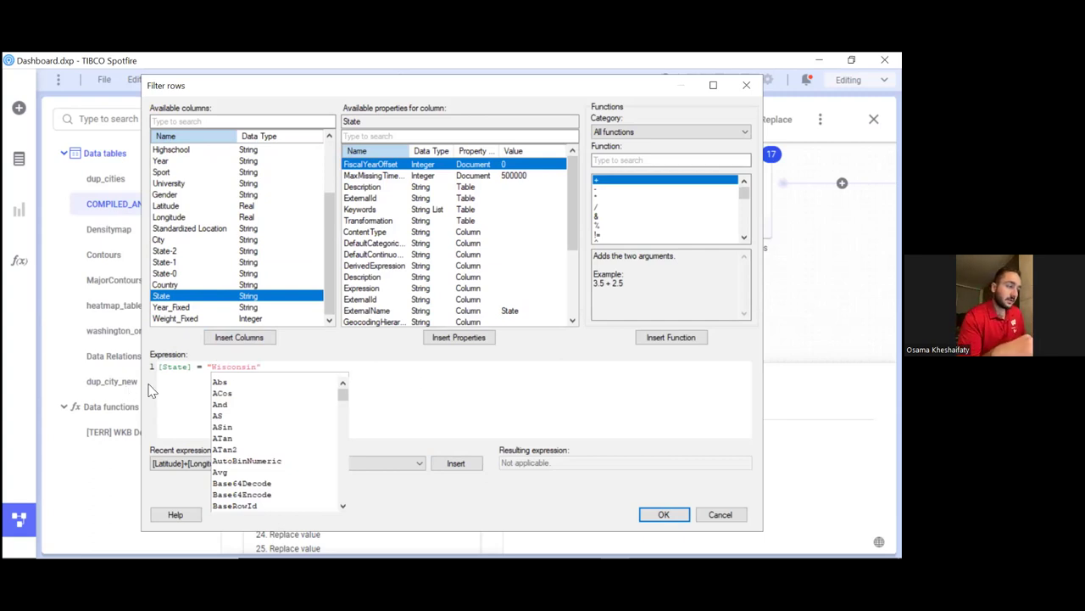
Change the filter's operator so the expression reads [State] != "Wisconsin", and apply the Filter rows transformation.
{"action": "left_click", "coordinate": [197, 368]}
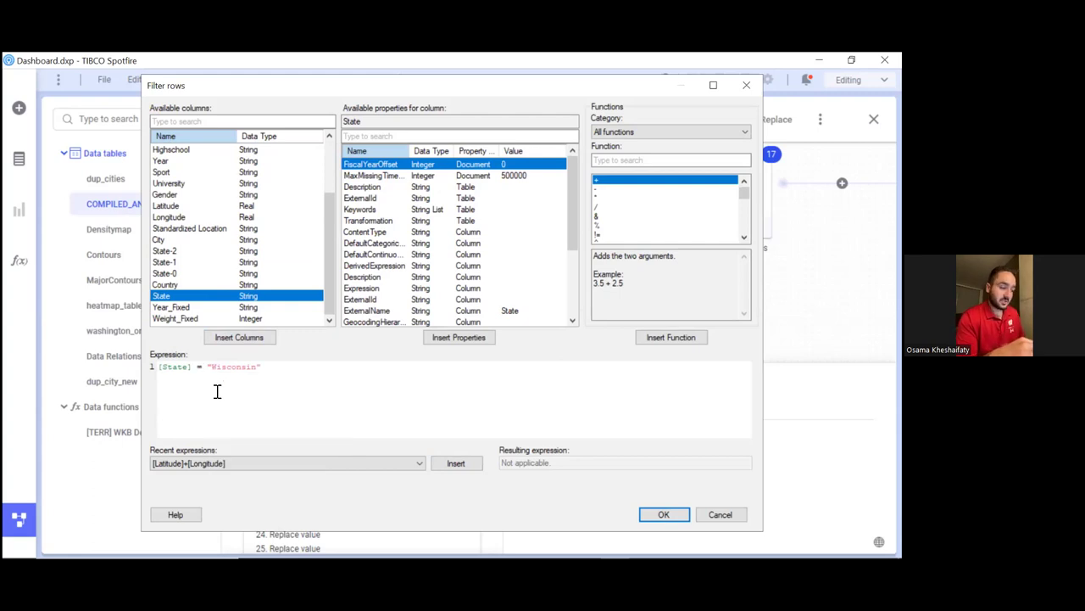
{"action": "type", "text": "!"}
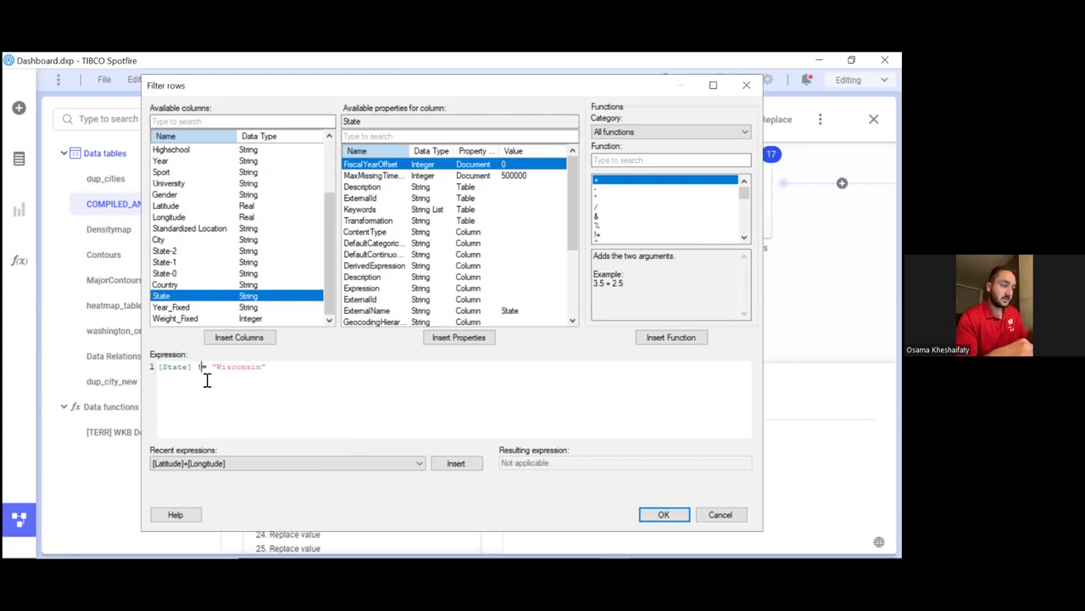
{"action": "left_click_drag", "start_coordinate": [198, 366], "coordinate": [207, 367]}
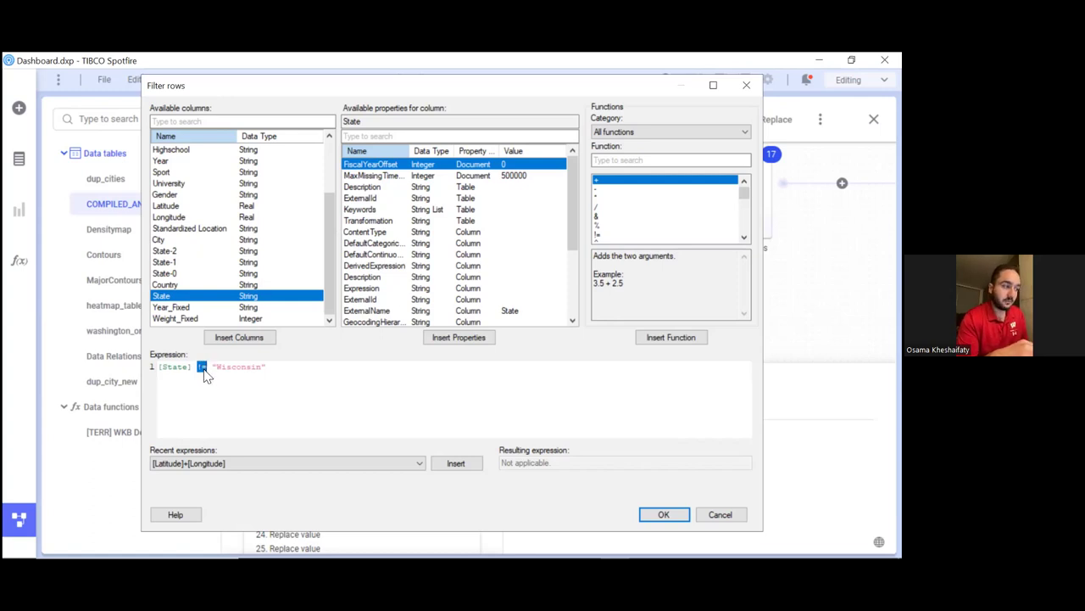
{"action": "type", "text": "="}
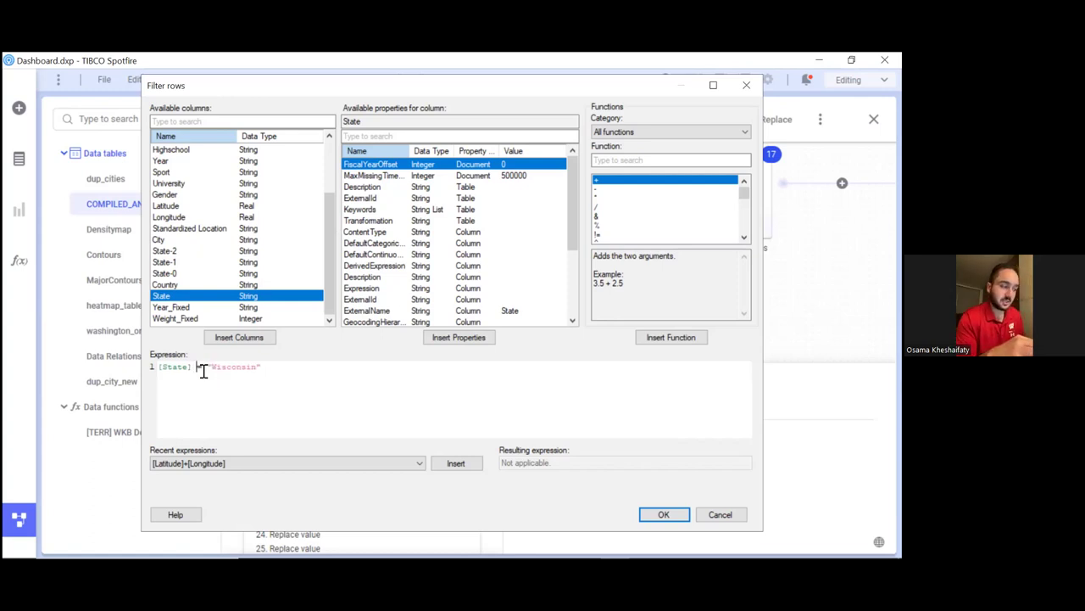
{"action": "type", "text": "!"}
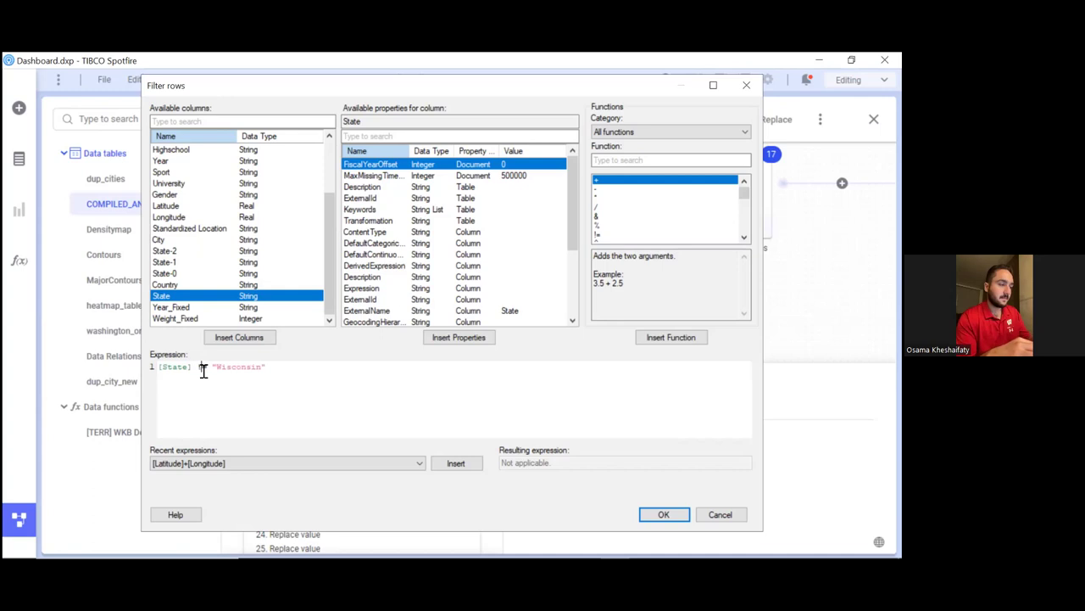
{"action": "left_click", "coordinate": [664, 513]}
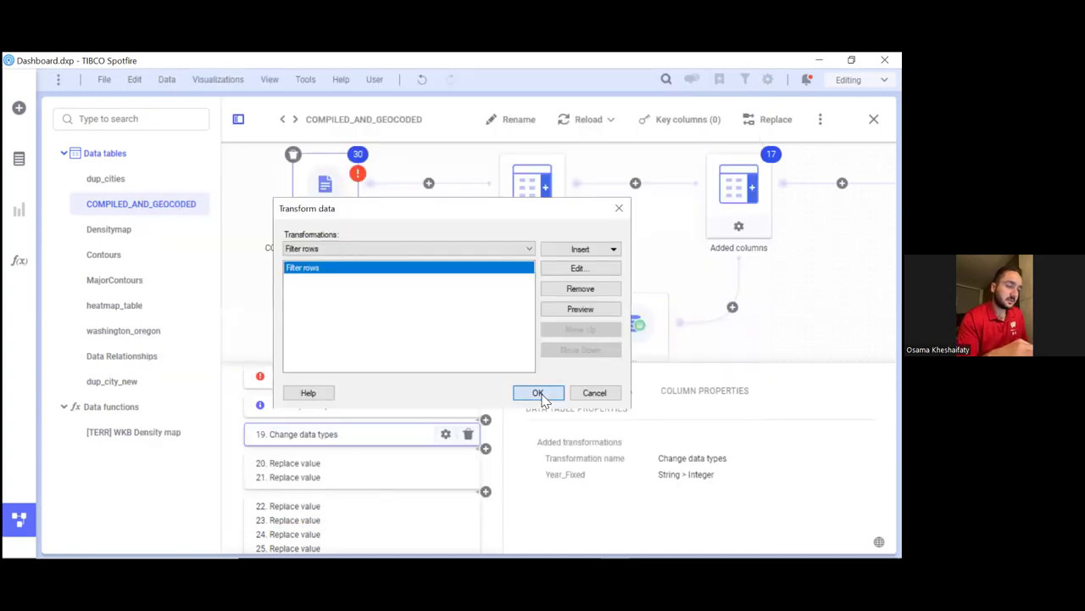
{"action": "left_click", "coordinate": [538, 394]}
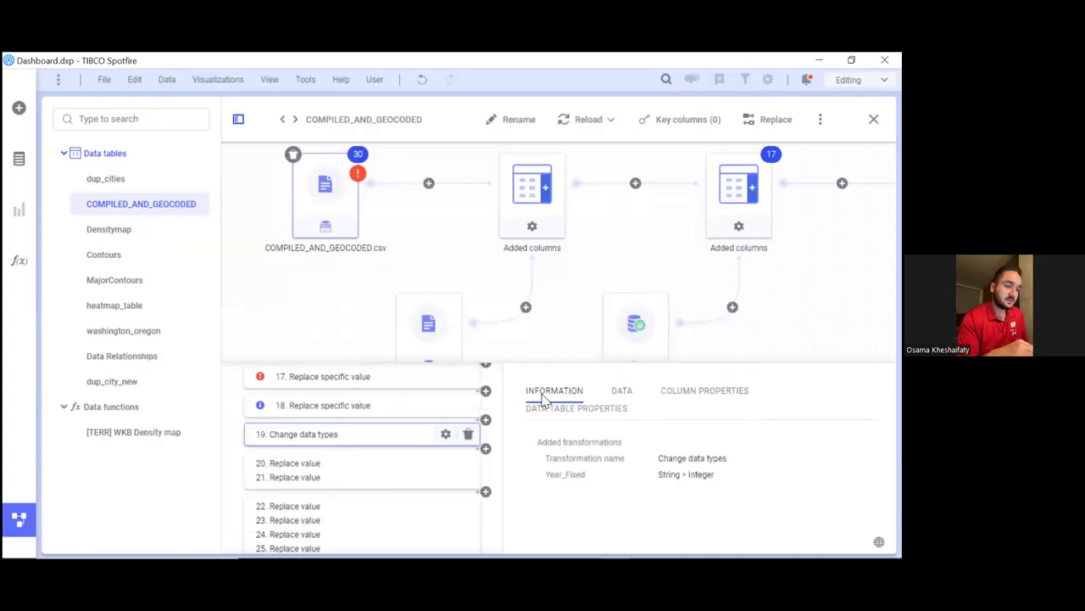
Compare the data preview at Filter rows with that of transformation 18, and remove the Filter rows transformation.
{"action": "left_click", "coordinate": [623, 394]}
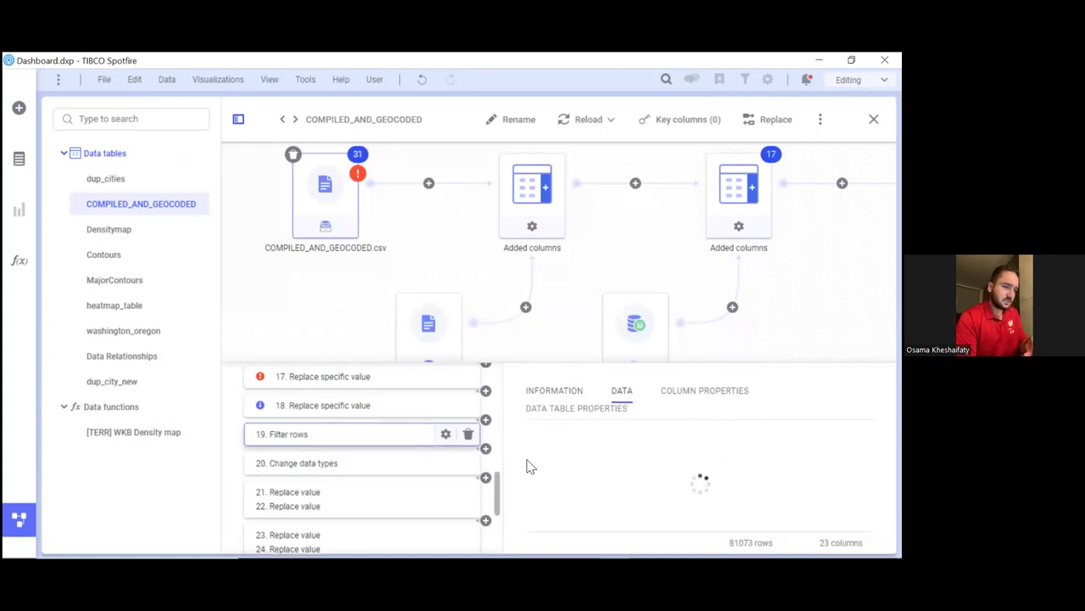
{"action": "left_click", "coordinate": [383, 414]}
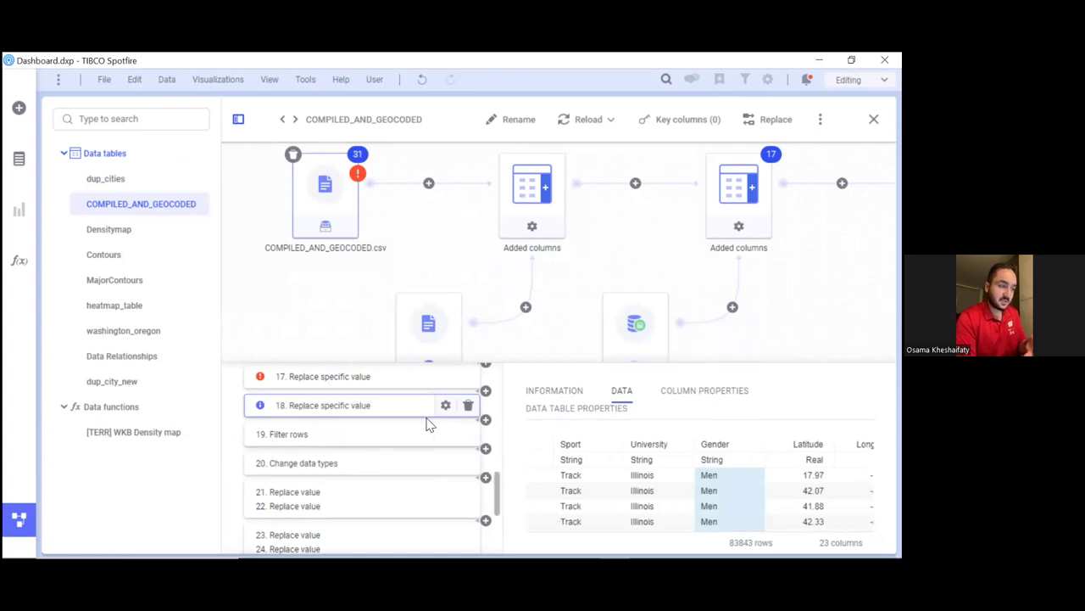
{"action": "left_click", "coordinate": [404, 436]}
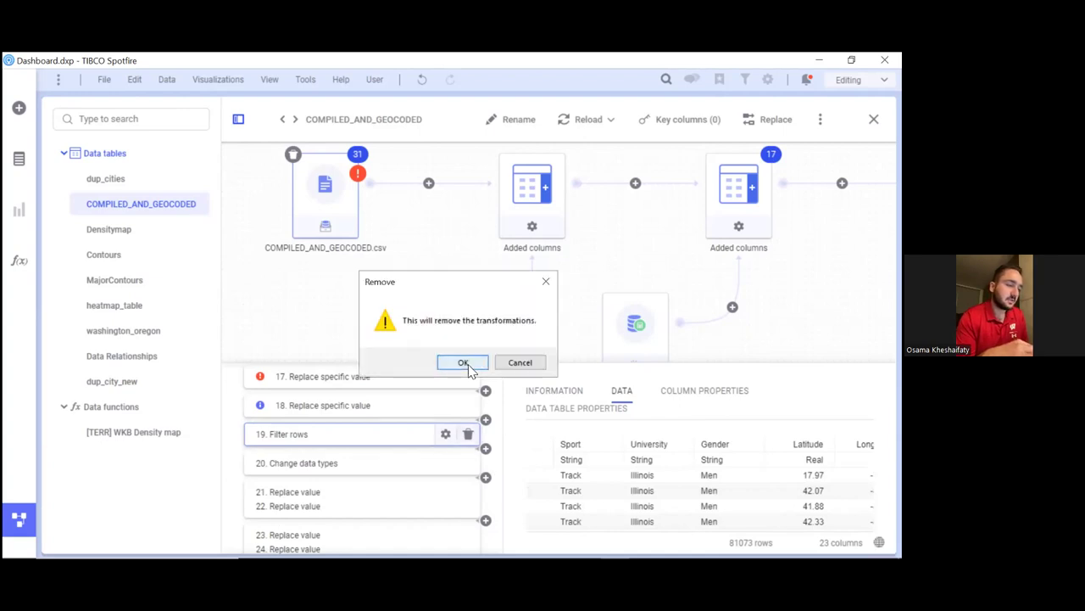
{"action": "left_click", "coordinate": [468, 367]}
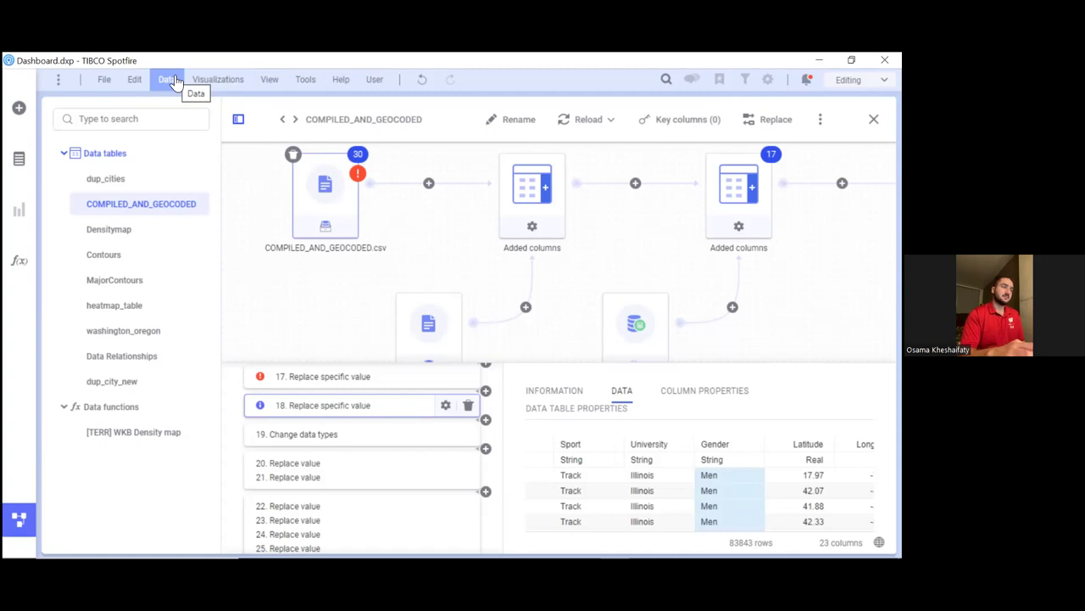
Open the local file browser for adding data and leave it without choosing a file.
{"action": "left_click", "coordinate": [169, 80]}
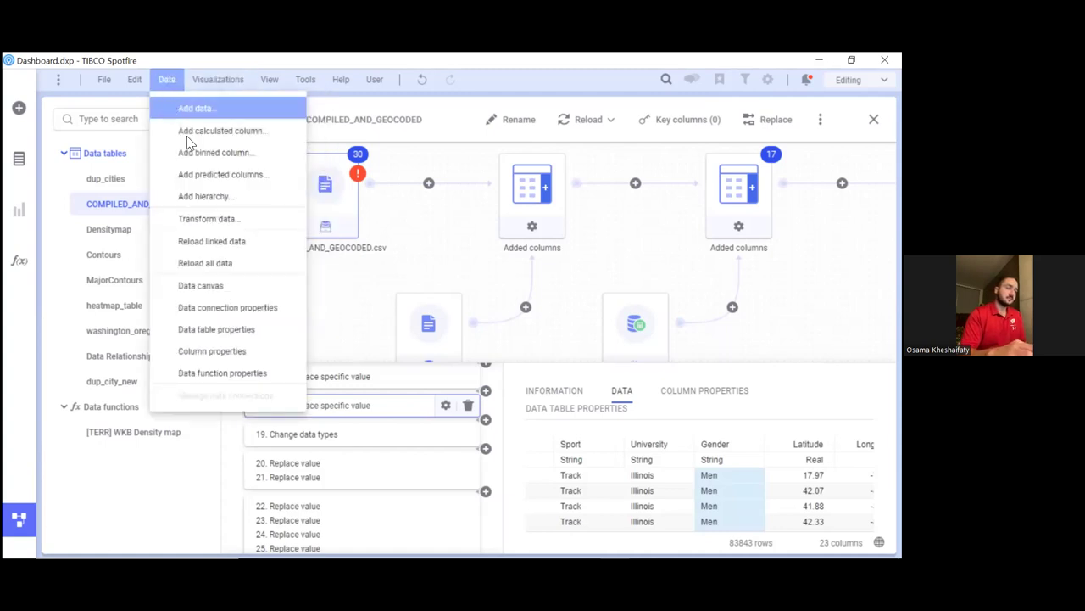
{"action": "left_click", "coordinate": [144, 183]}
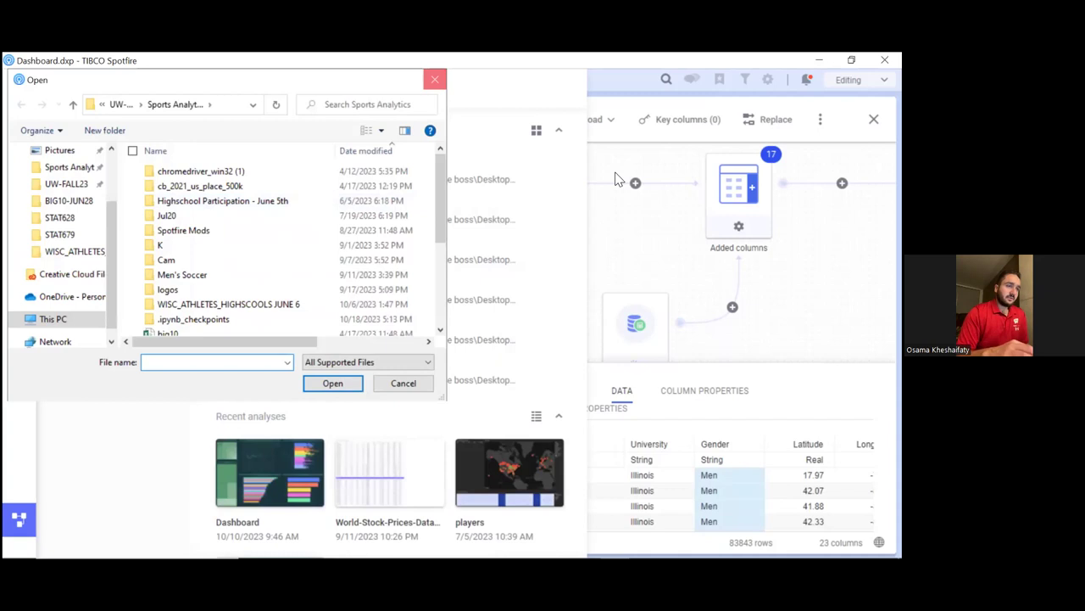
{"action": "left_click", "coordinate": [432, 81]}
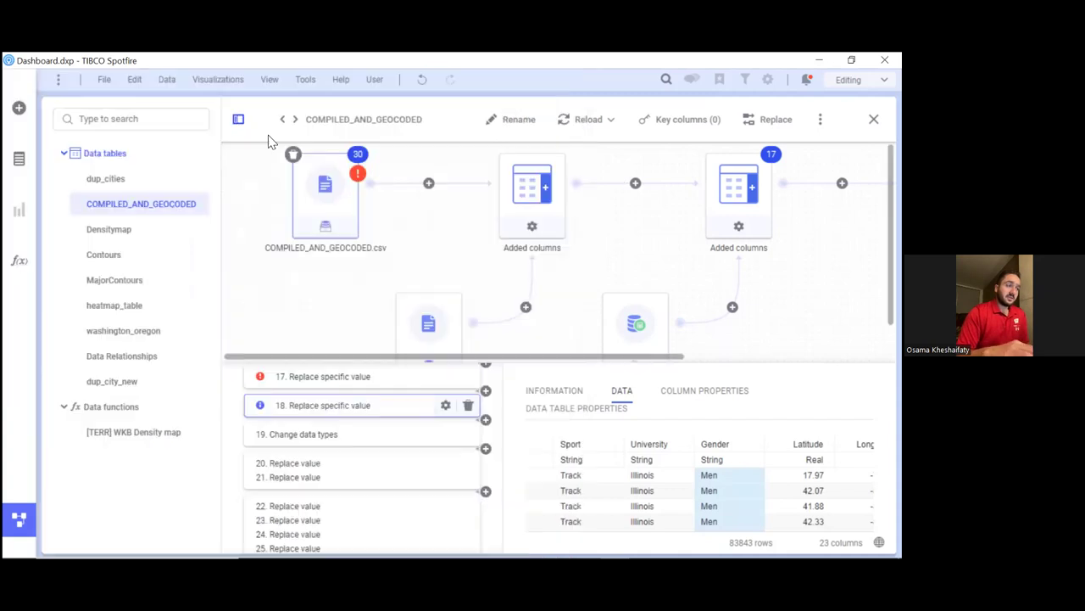
Examine the previewed columns and data types of the dup_cities table and of the COMPILED_AND_GEOCODED table.
{"action": "left_click", "coordinate": [140, 183]}
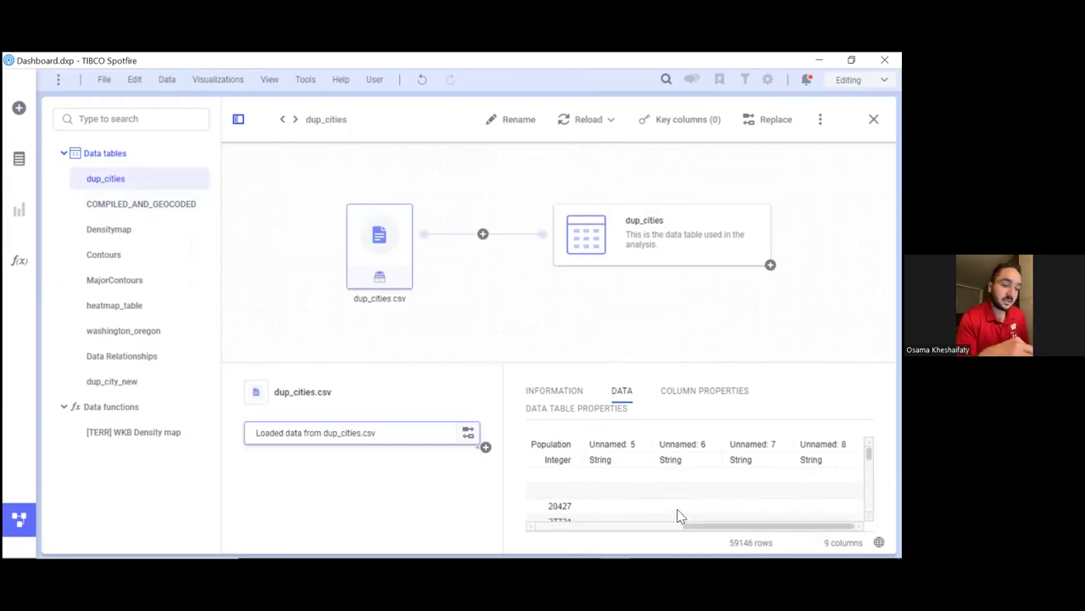
{"action": "left_click_drag", "start_coordinate": [703, 526], "coordinate": [559, 540]}
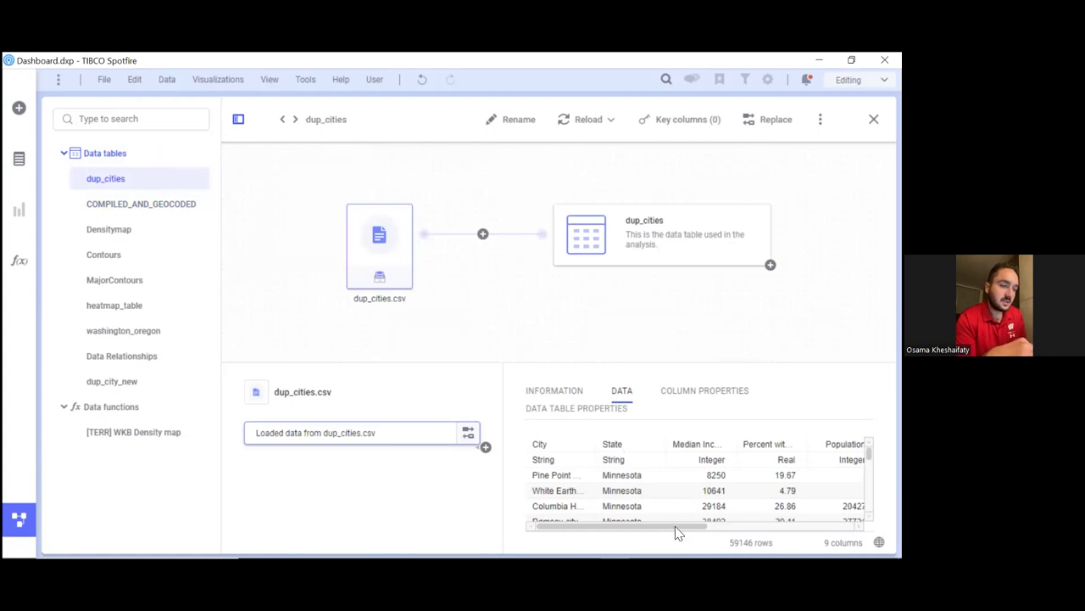
{"action": "key", "text": "ctrl+a"}
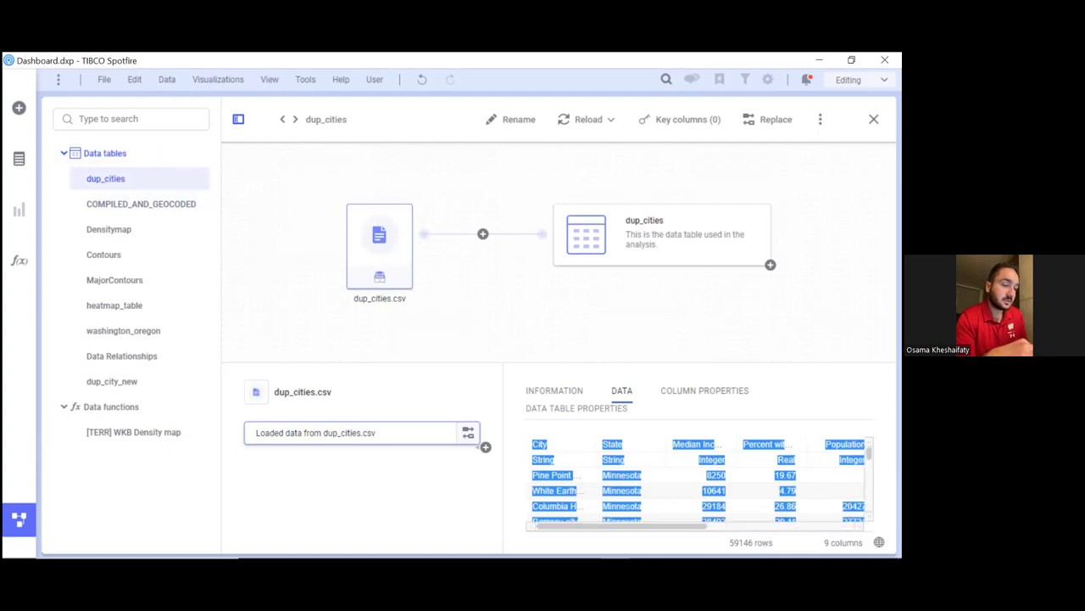
{"action": "left_click_drag", "start_coordinate": [642, 529], "coordinate": [608, 538]}
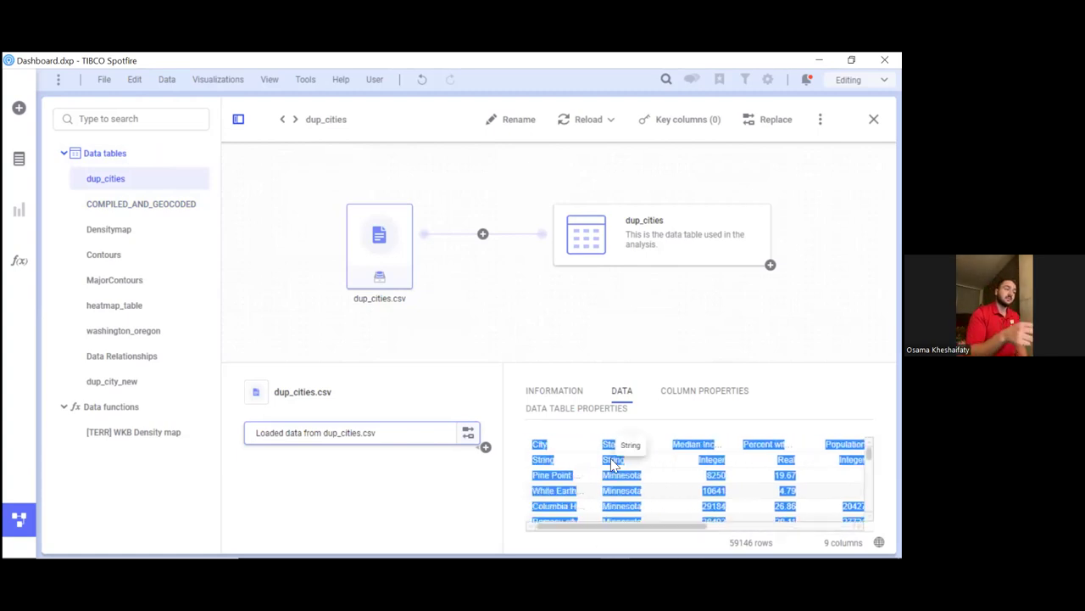
{"action": "left_click", "coordinate": [174, 202]}
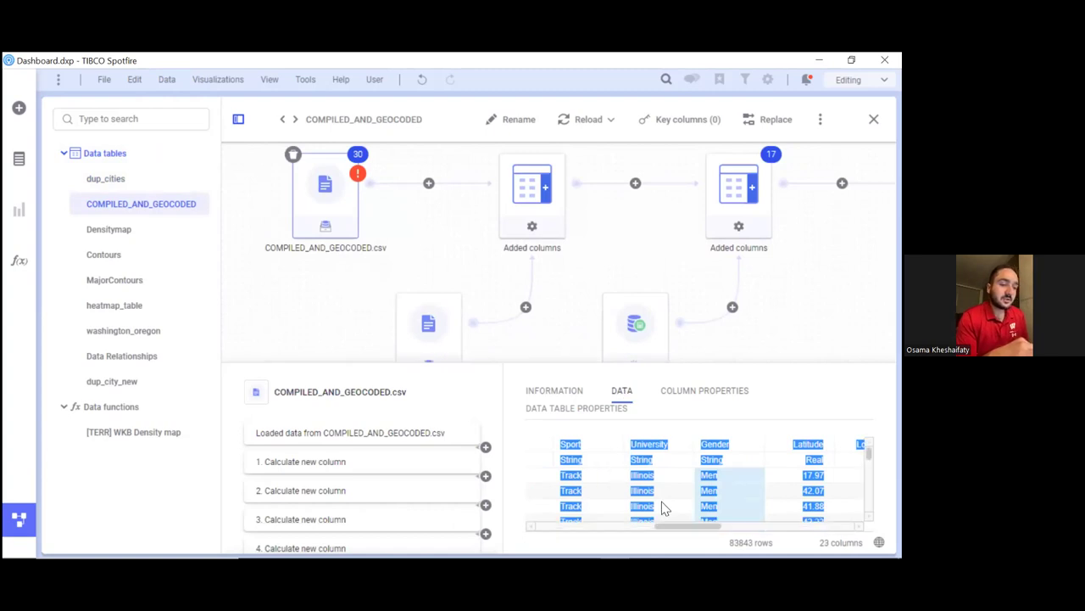
{"action": "left_click_drag", "start_coordinate": [674, 530], "coordinate": [547, 534]}
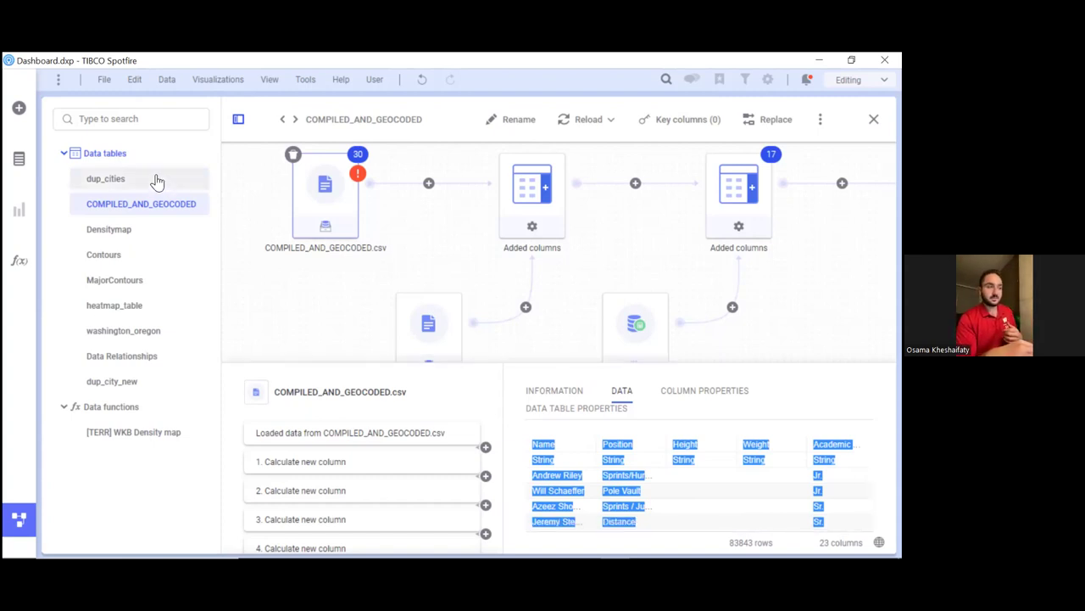
Start adding columns from dup_cities to COMPILED_AND_GEOCODED, directly after the COMPILED_AND_GEOCODED.csv source.
{"action": "left_click", "coordinate": [429, 185]}
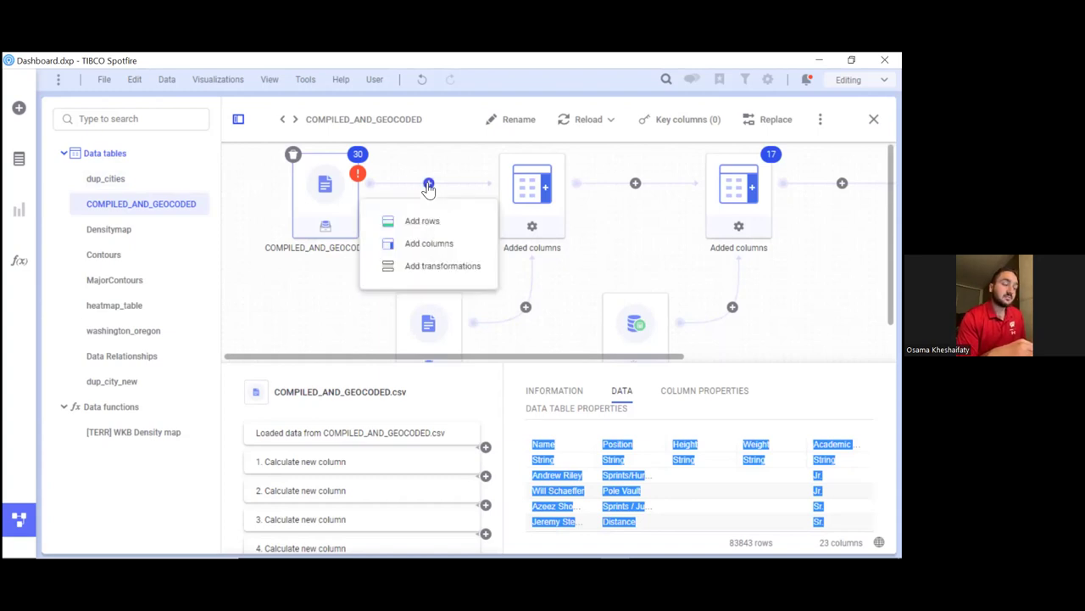
{"action": "left_click", "coordinate": [413, 244]}
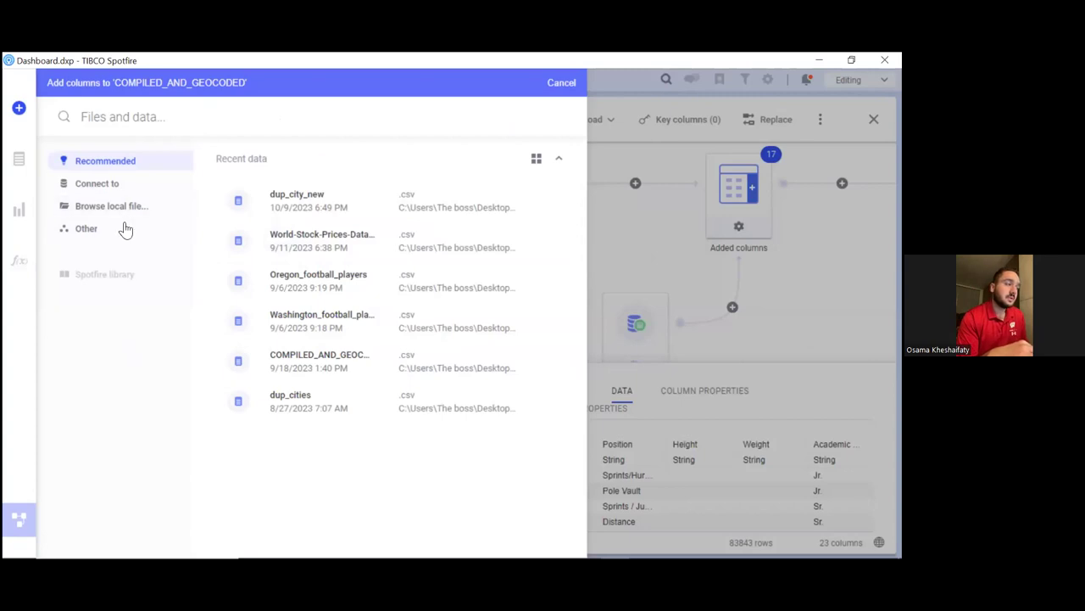
{"action": "left_click", "coordinate": [125, 229]}
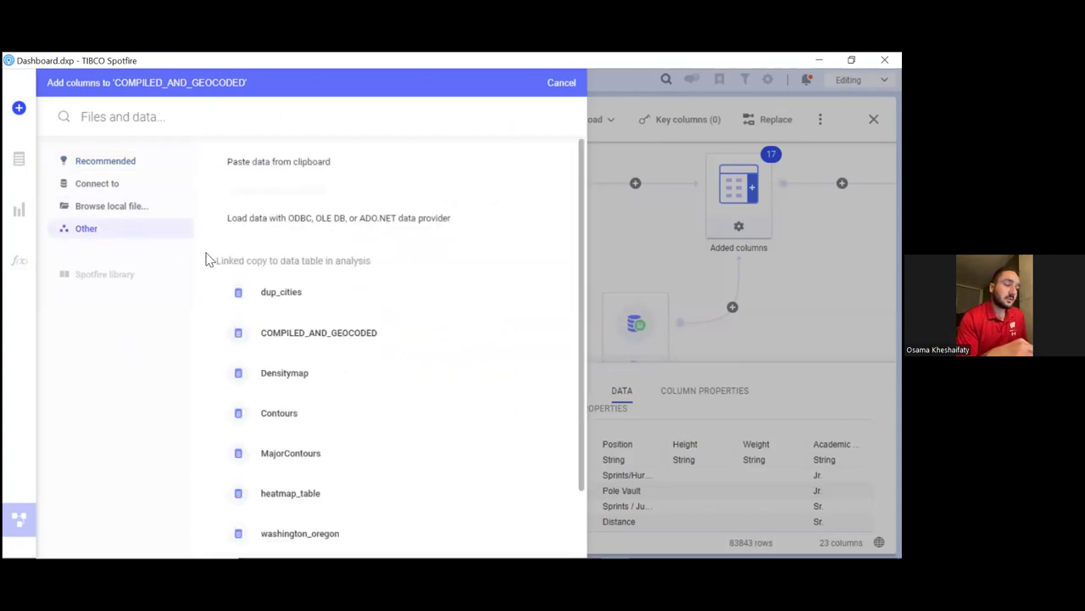
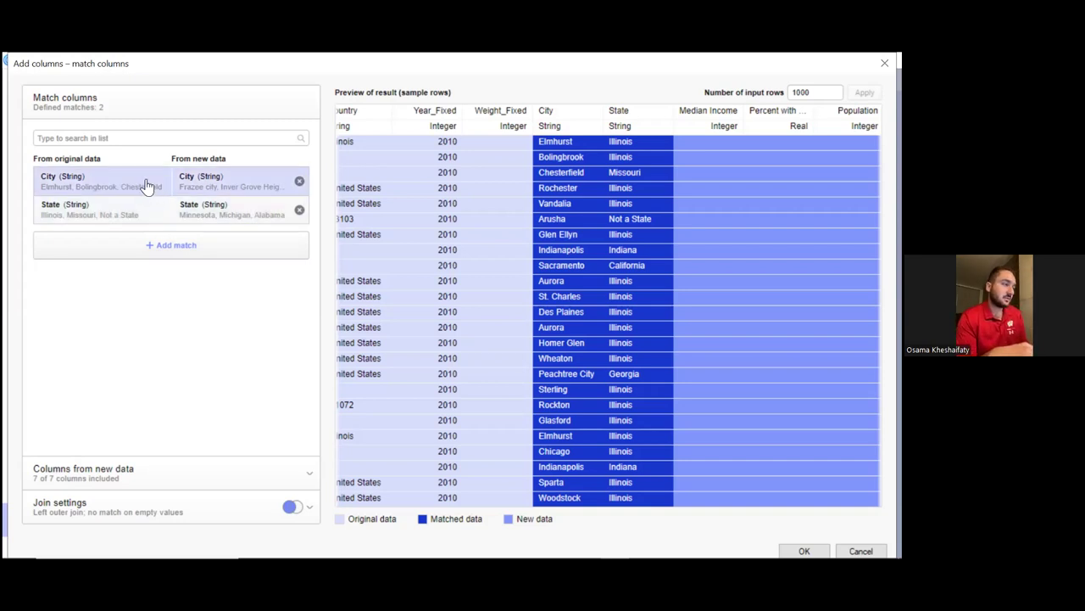
Include only the Median Income column from the new data in the added columns.
{"action": "left_click", "coordinate": [203, 469]}
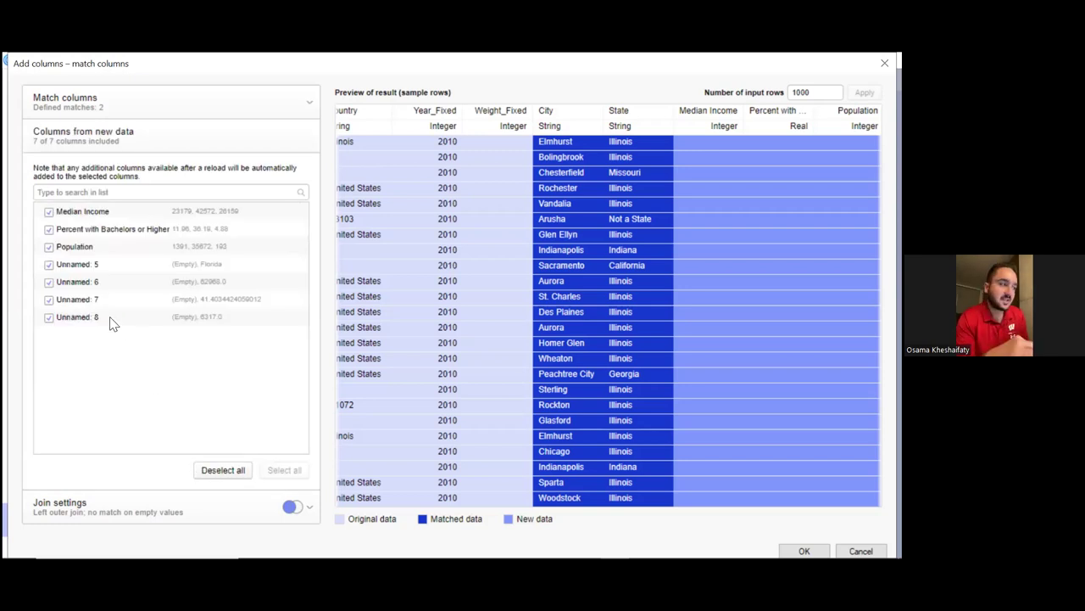
{"action": "left_click", "coordinate": [49, 229]}
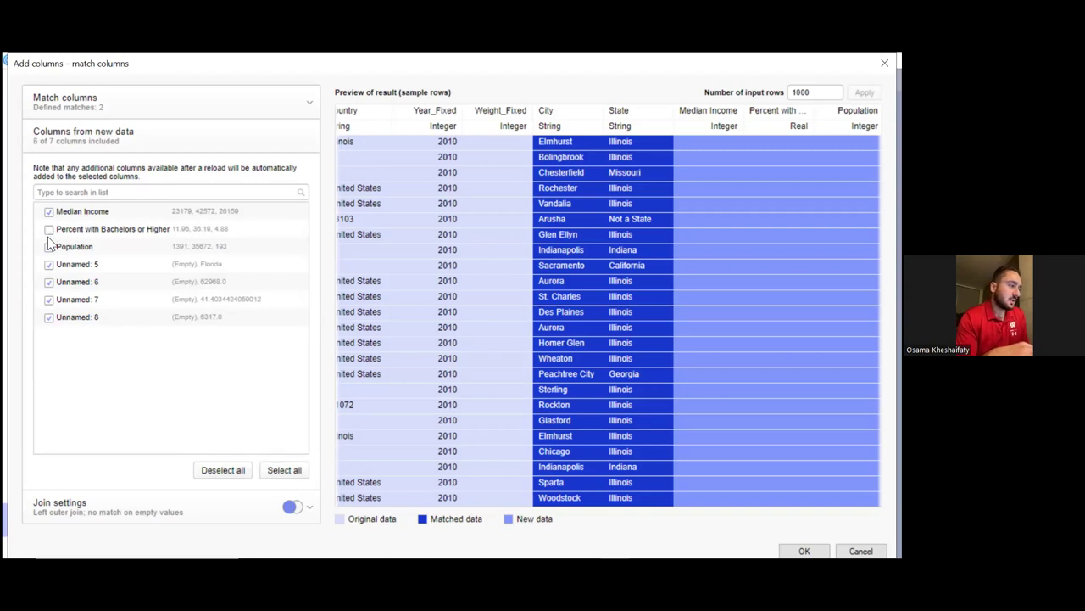
{"action": "left_click", "coordinate": [221, 471]}
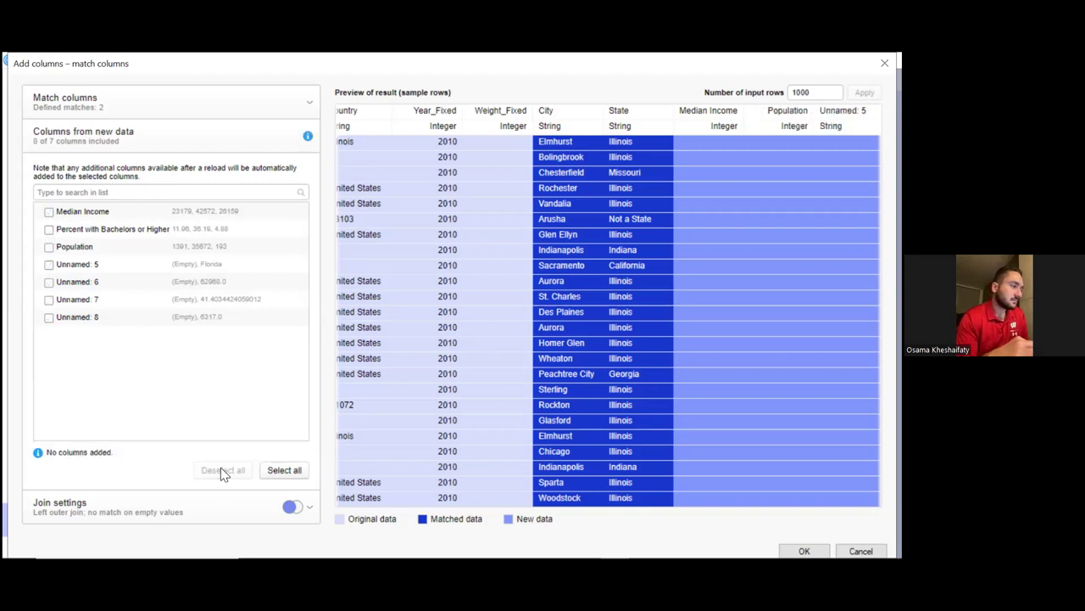
{"action": "left_click", "coordinate": [49, 217]}
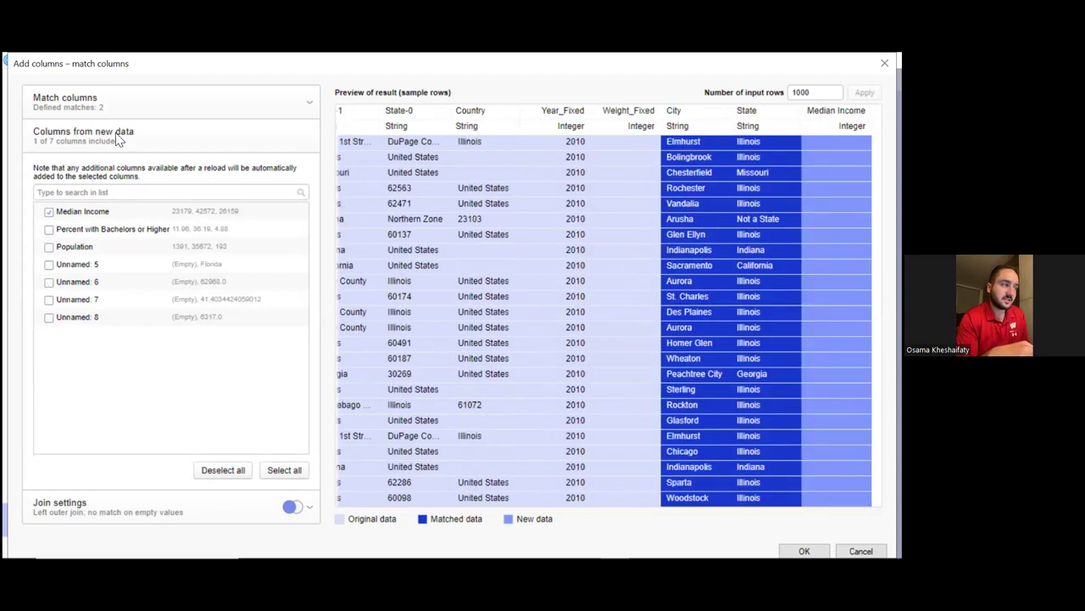
Review the City and State matches, set the join type to Left single match join, and add the data.
{"action": "left_click", "coordinate": [128, 120]}
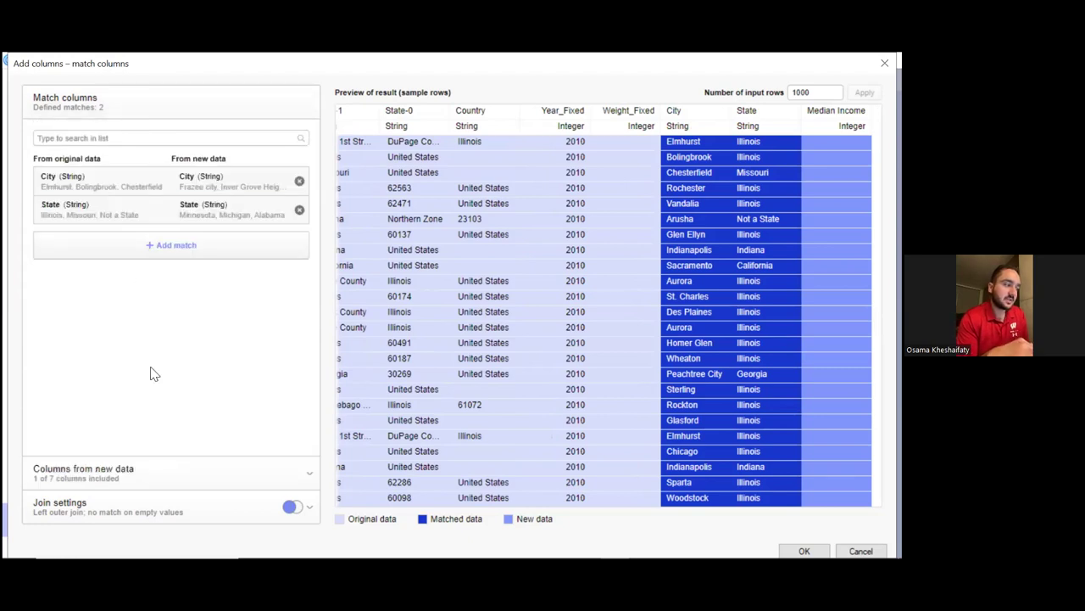
{"action": "left_click", "coordinate": [163, 480]}
{"action": "left_click", "coordinate": [164, 509]}
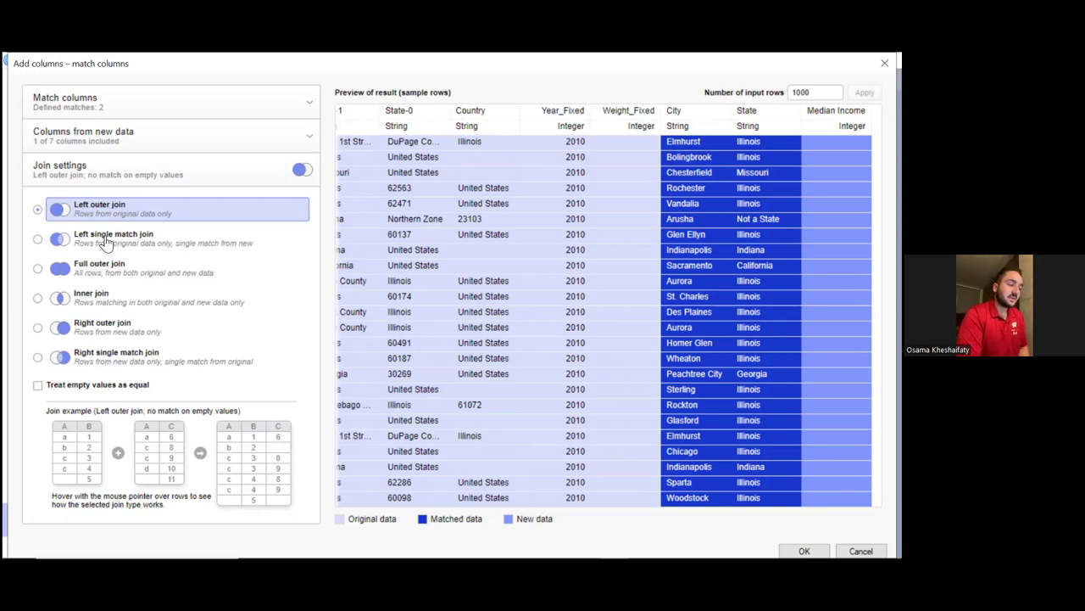
{"action": "left_click", "coordinate": [106, 243]}
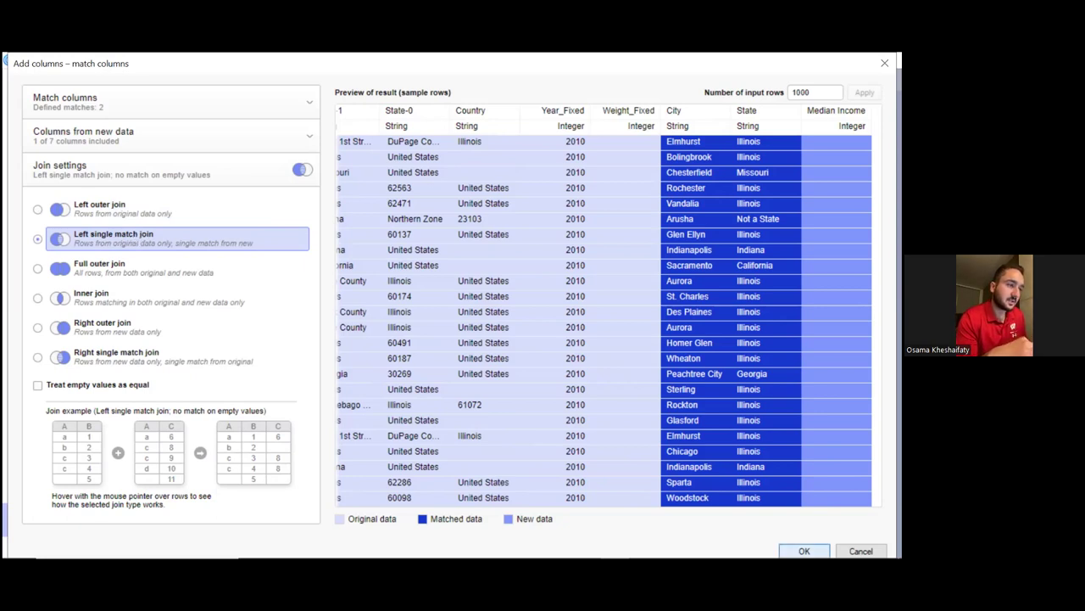
{"action": "left_click", "coordinate": [804, 550]}
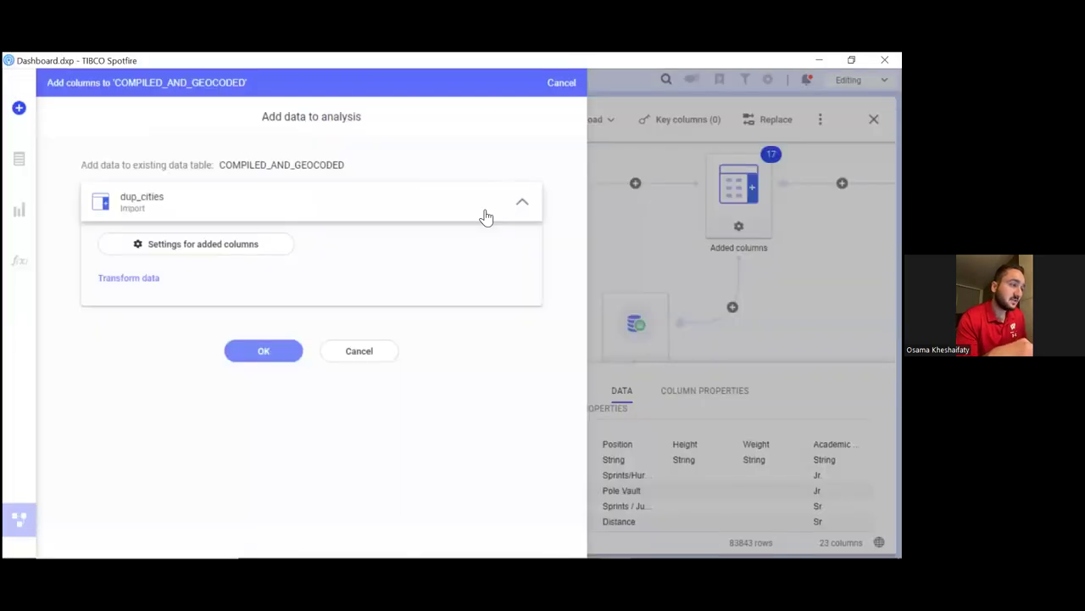
{"action": "left_click", "coordinate": [268, 350]}
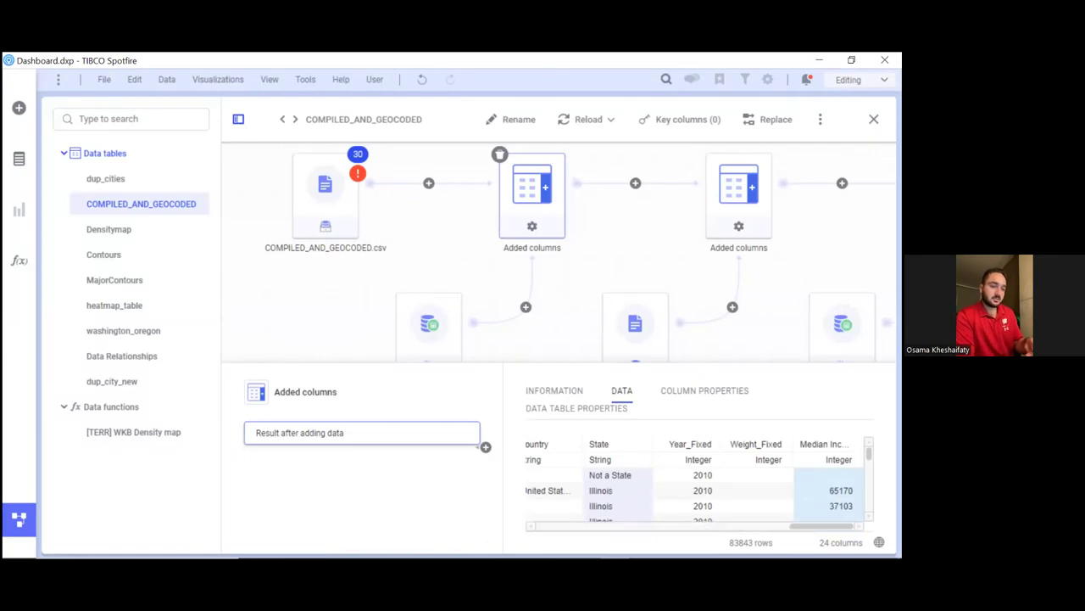
Examine the joined data preview, checking the Median Income values across rows and against the table's other columns.
{"action": "scroll", "coordinate": [695, 490], "scroll_direction": "down", "scroll_amount": 10}
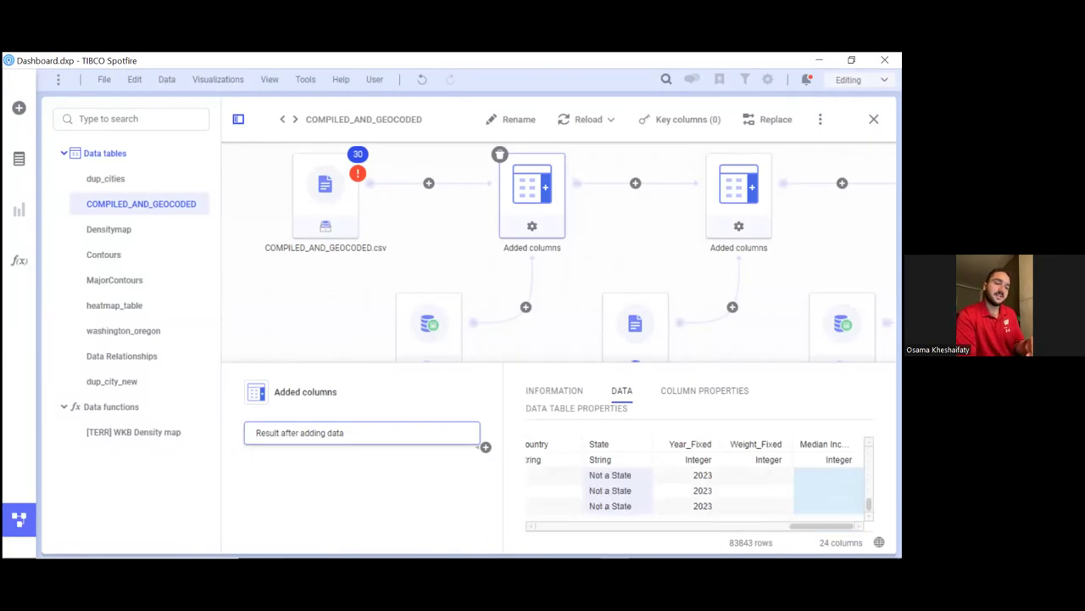
{"action": "scroll", "coordinate": [695, 490], "scroll_direction": "up", "scroll_amount": 5}
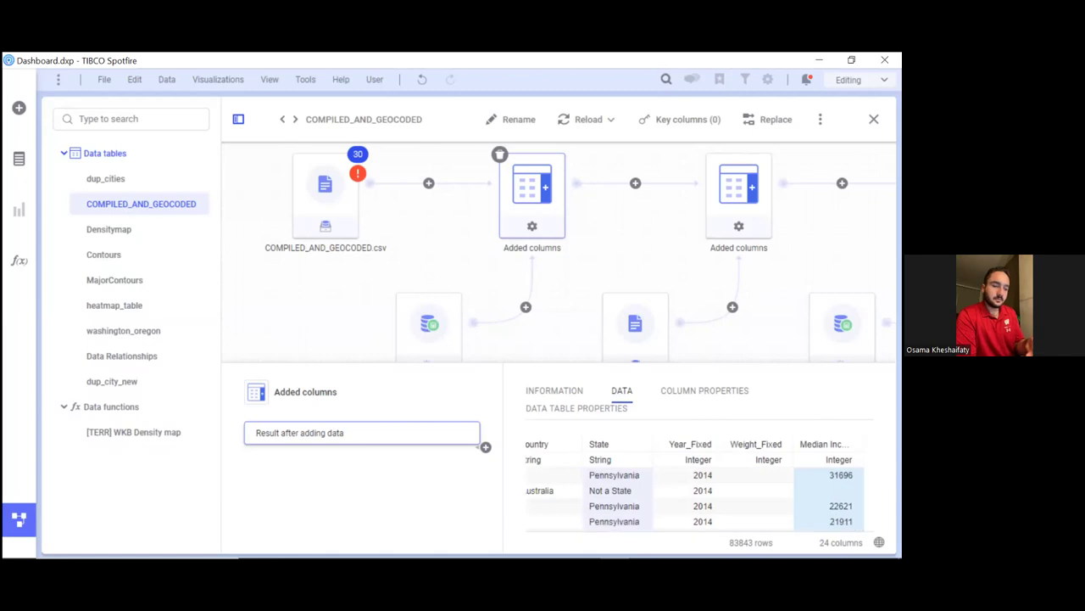
{"action": "scroll", "coordinate": [696, 490], "scroll_direction": "left", "scroll_amount": 10}
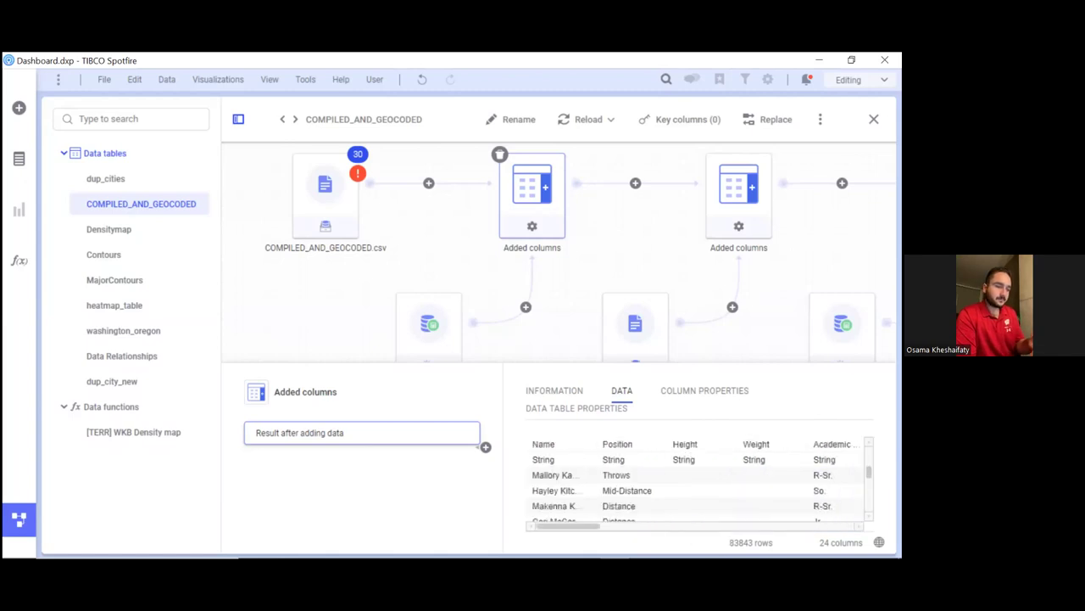
{"action": "scroll", "coordinate": [720, 479], "scroll_direction": "right", "scroll_amount": 10}
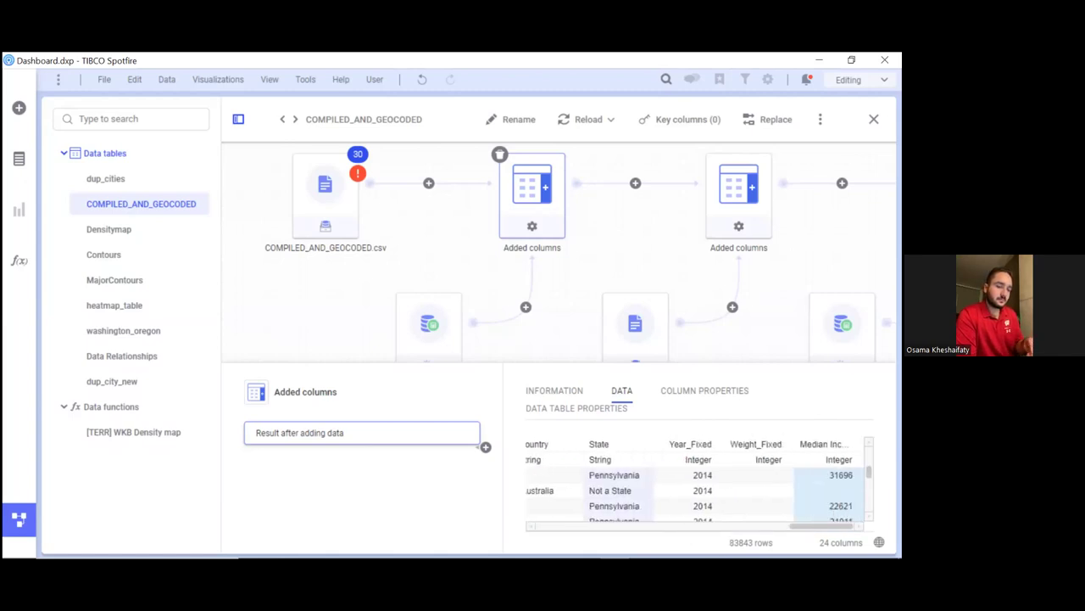
{"action": "scroll", "coordinate": [696, 490], "scroll_direction": "up", "scroll_amount": 5}
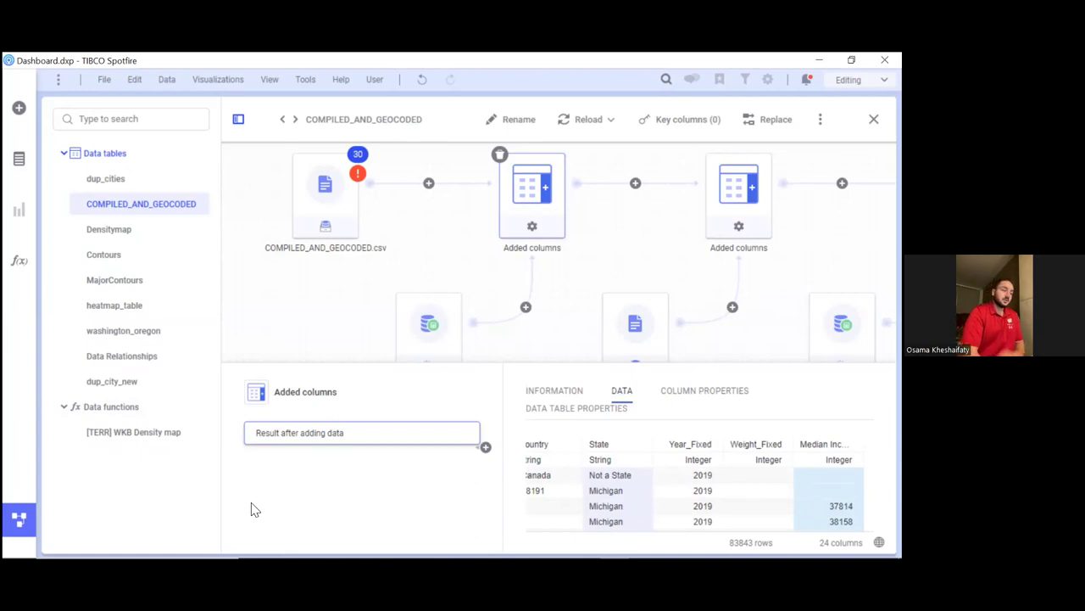
Return to the dashboard and view the Education Variance Forecast by Sport/University and Household Size pages.
{"action": "left_click", "coordinate": [19, 519]}
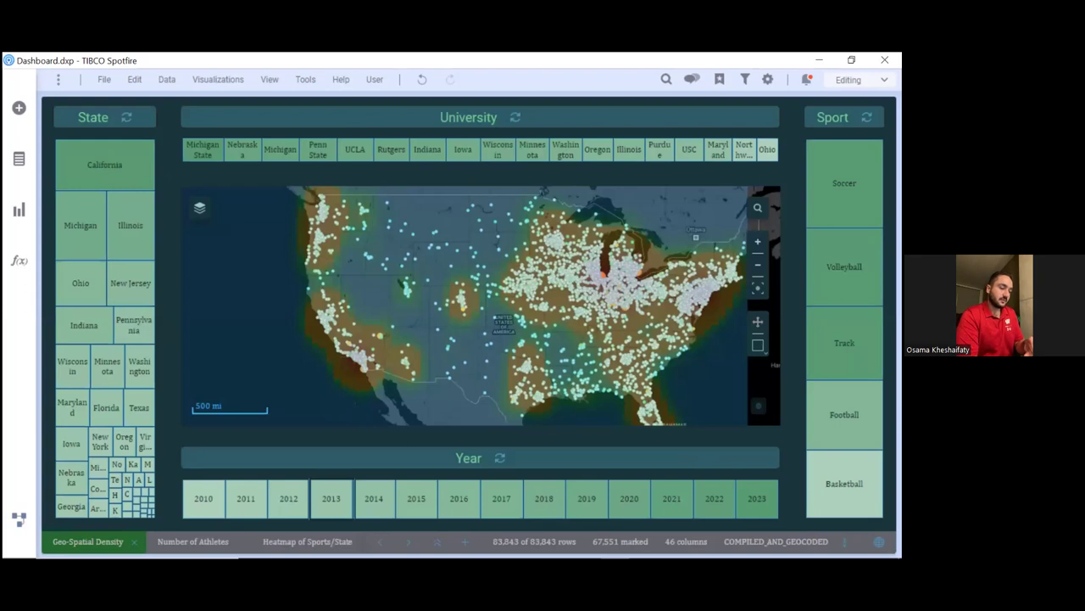
{"action": "left_click", "coordinate": [437, 541]}
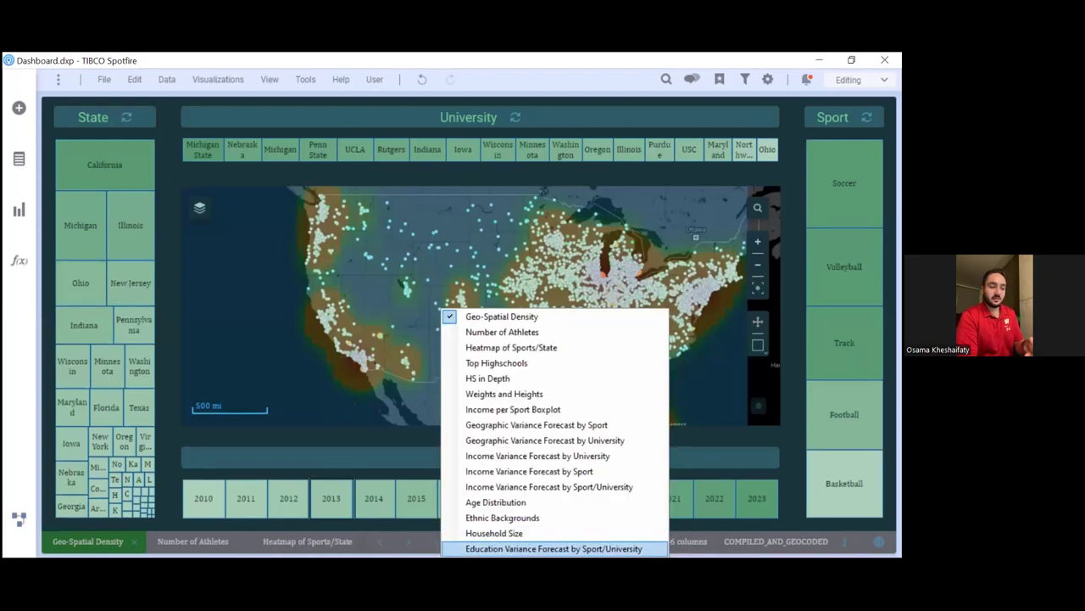
{"action": "left_click", "coordinate": [554, 547]}
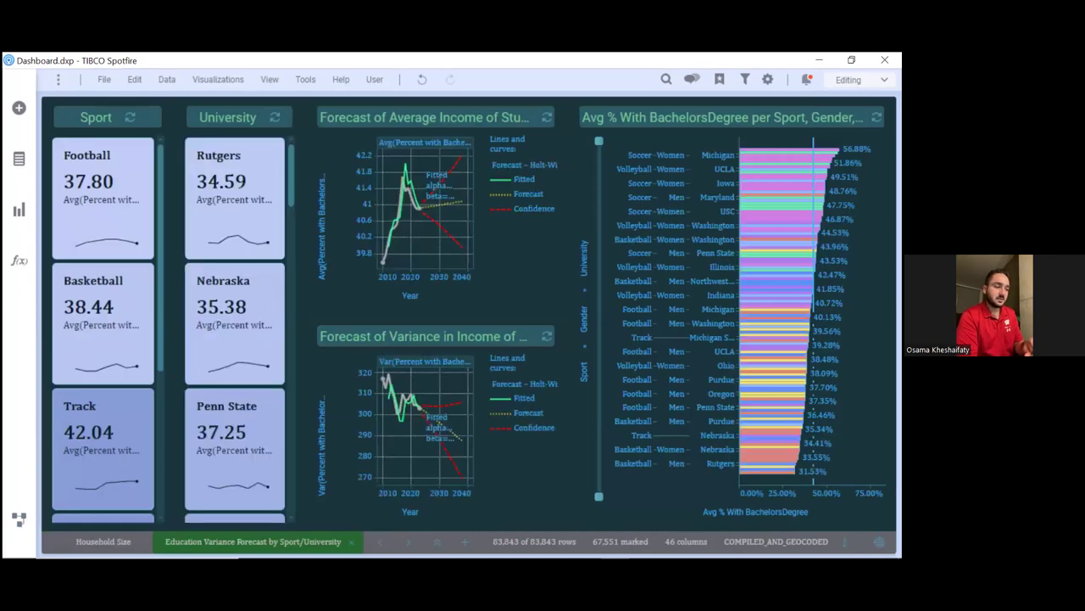
{"action": "left_click", "coordinate": [454, 536]}
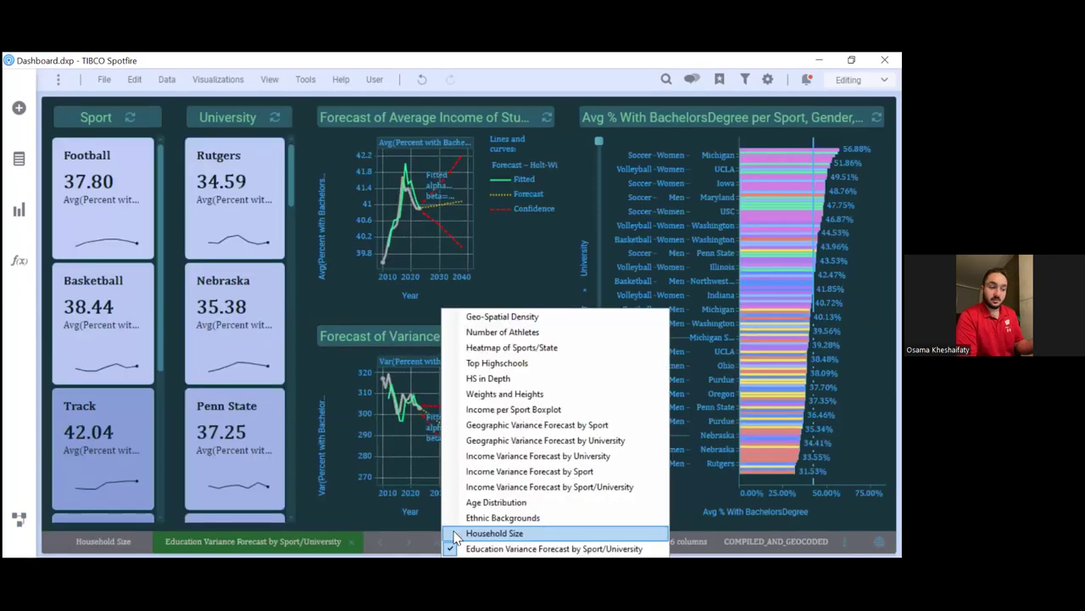
{"action": "left_click", "coordinate": [494, 533]}
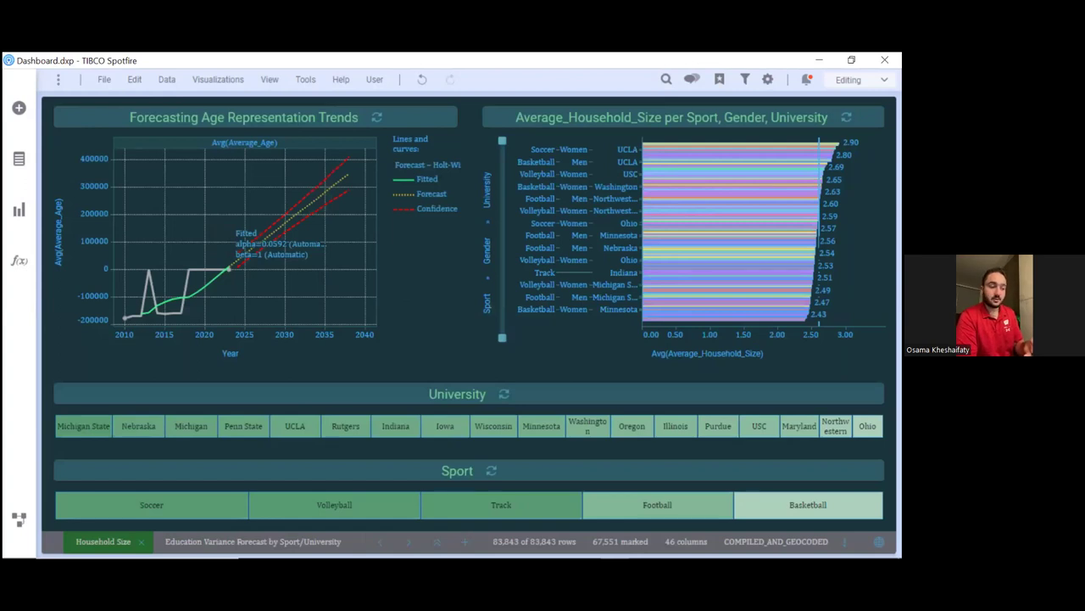
View the Ethnic Backgrounds and Age Distribution pages of the dashboard.
{"action": "left_click", "coordinate": [437, 541]}
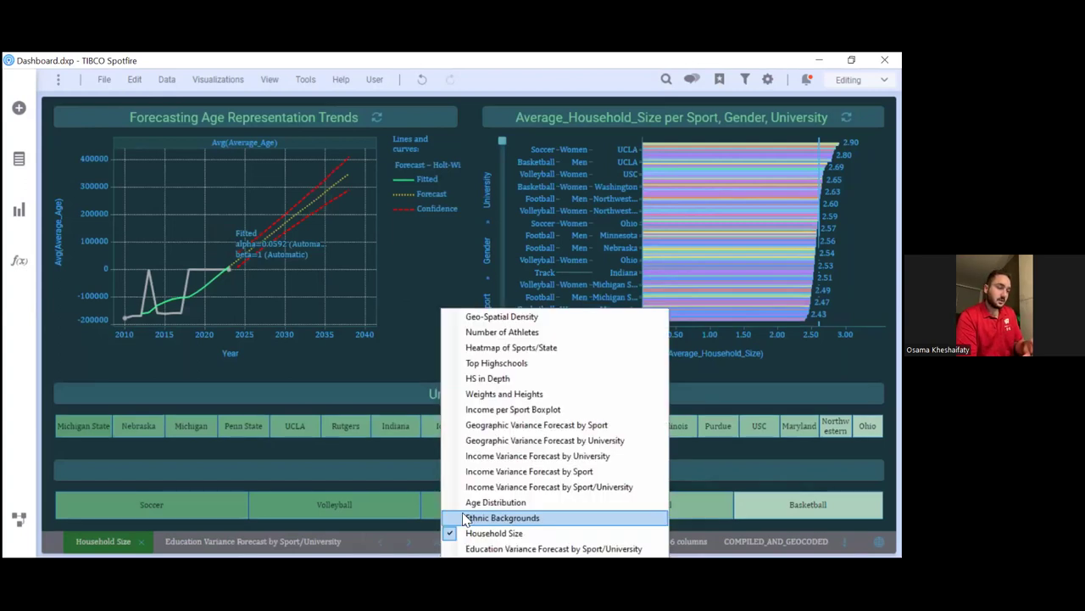
{"action": "left_click", "coordinate": [466, 519]}
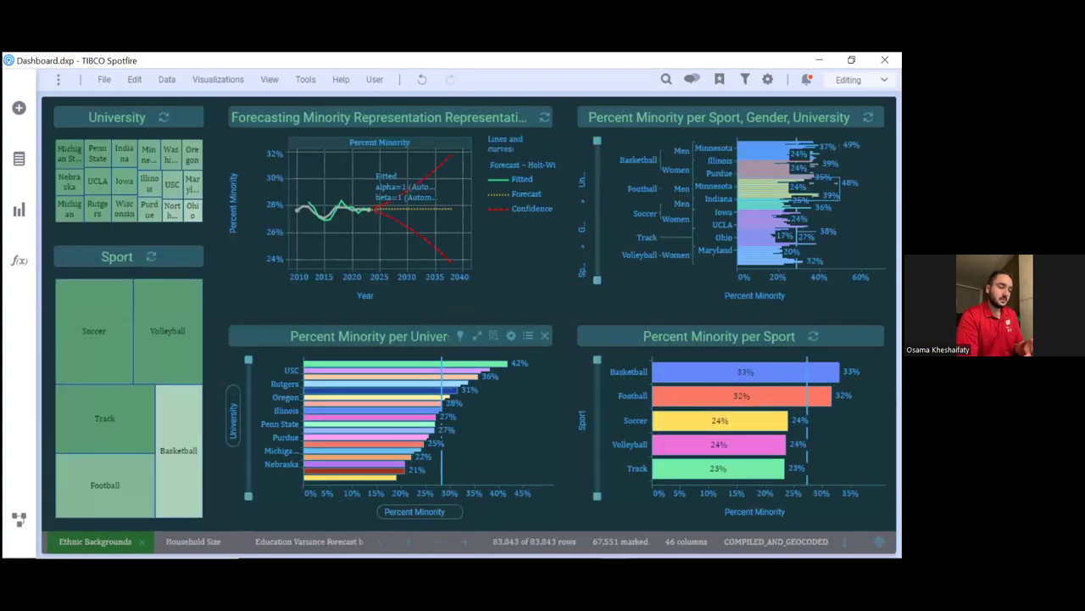
{"action": "left_click", "coordinate": [440, 541]}
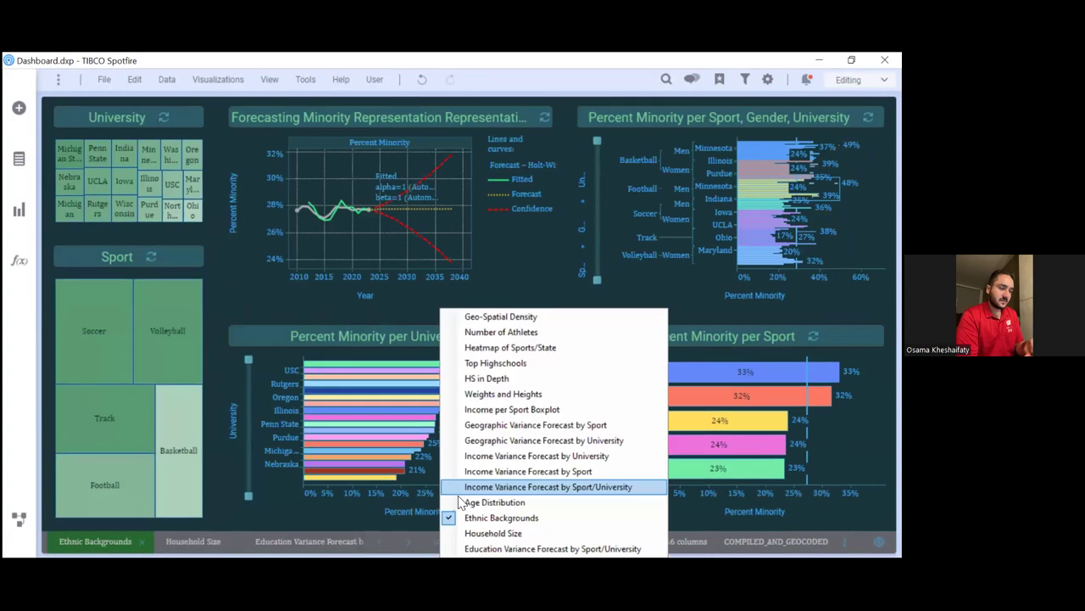
{"action": "left_click", "coordinate": [494, 502]}
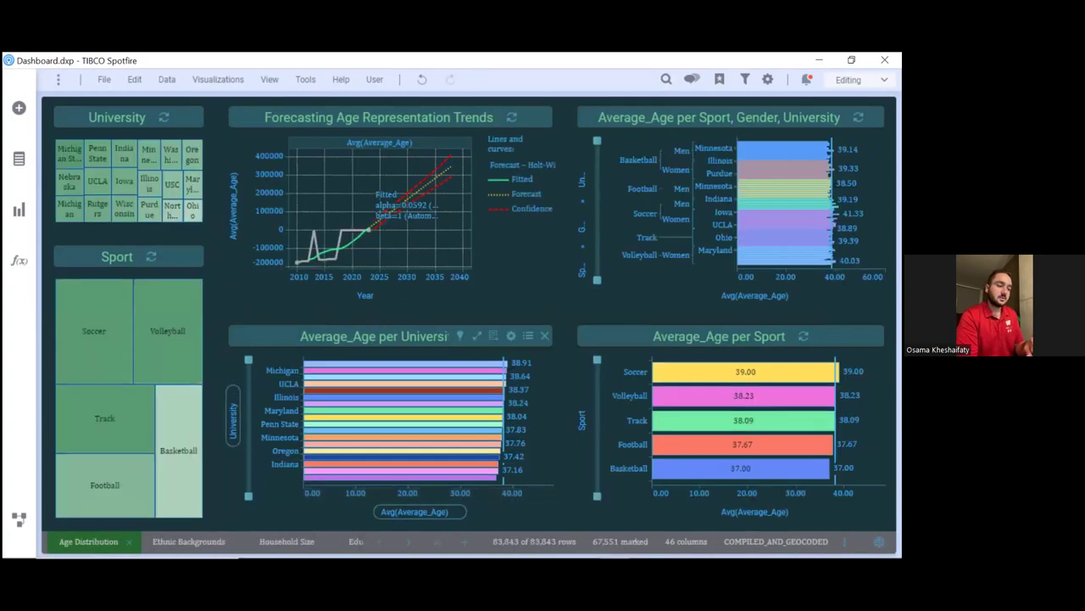
{"action": "left_click", "coordinate": [440, 541]}
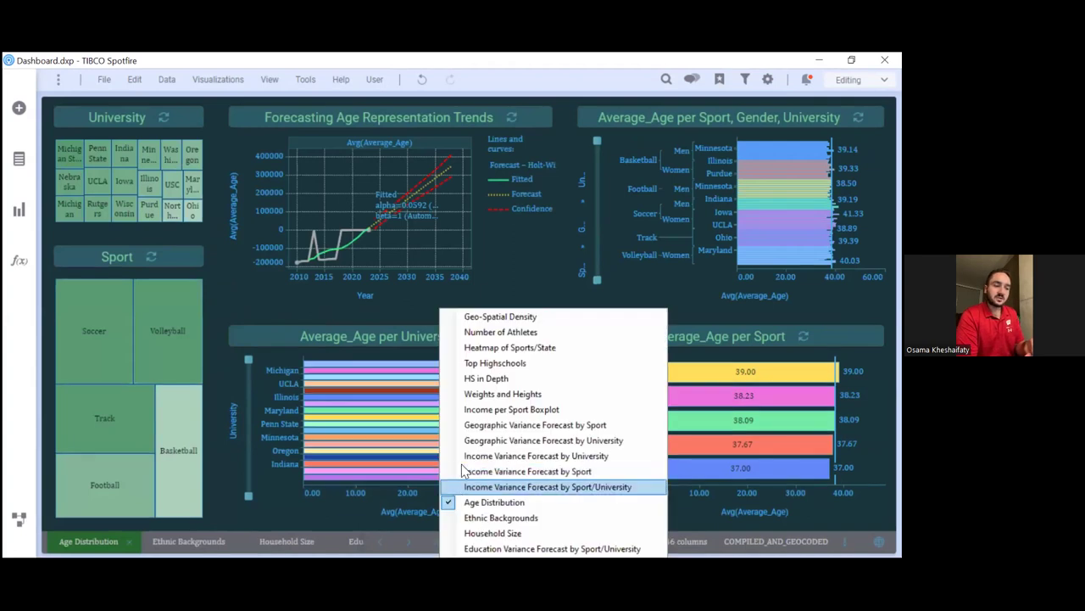
{"action": "mouse_move", "coordinate": [336, 464]}
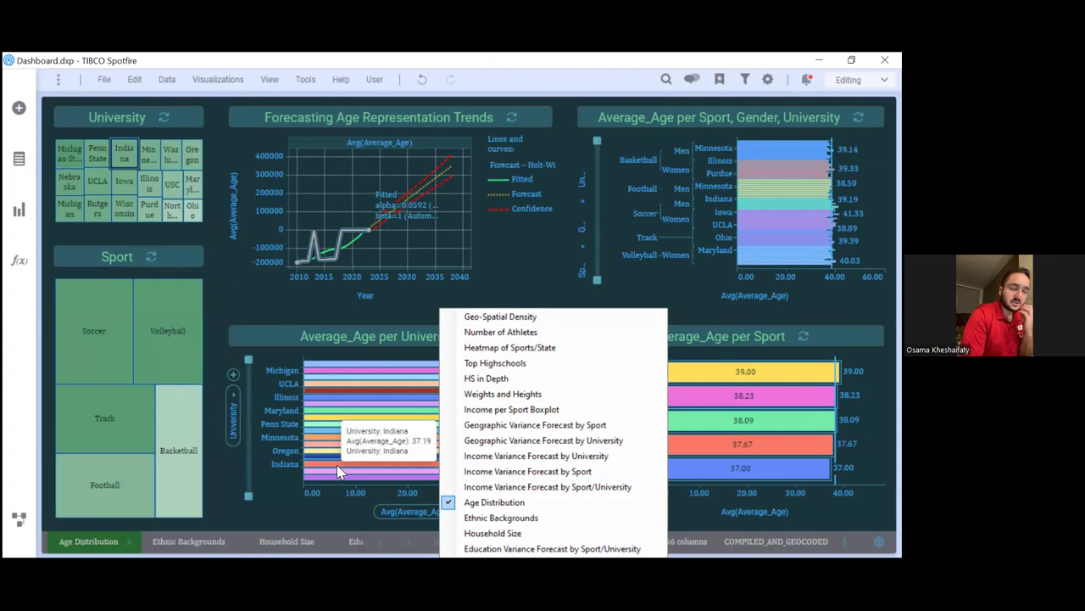
Revisit the data canvas preview of the added columns, and go to the Geo-Spatial Density page.
{"action": "left_click", "coordinate": [17, 520]}
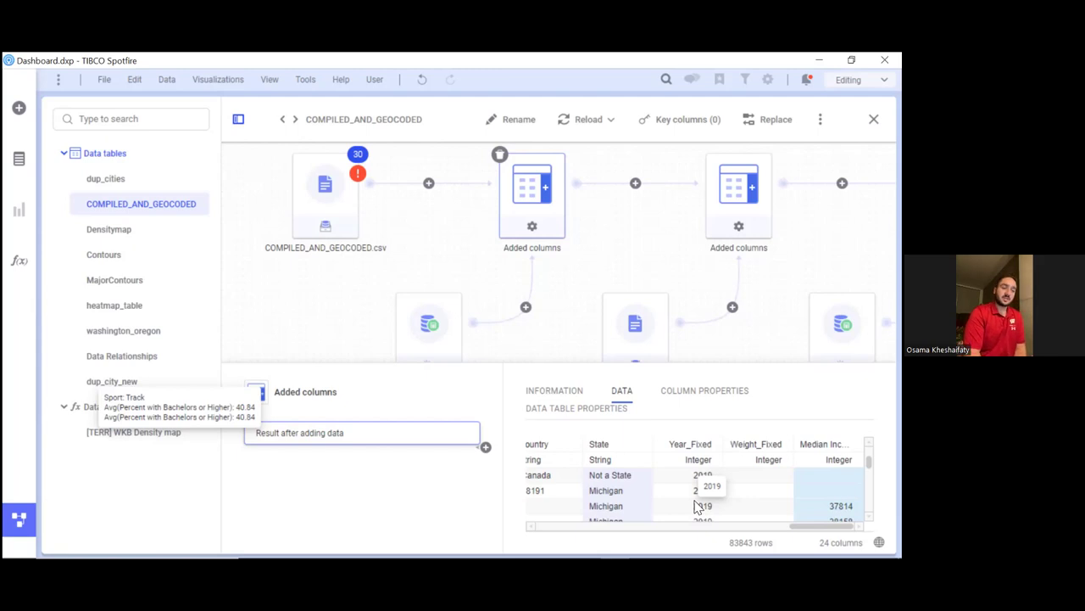
{"action": "left_click", "coordinate": [15, 514]}
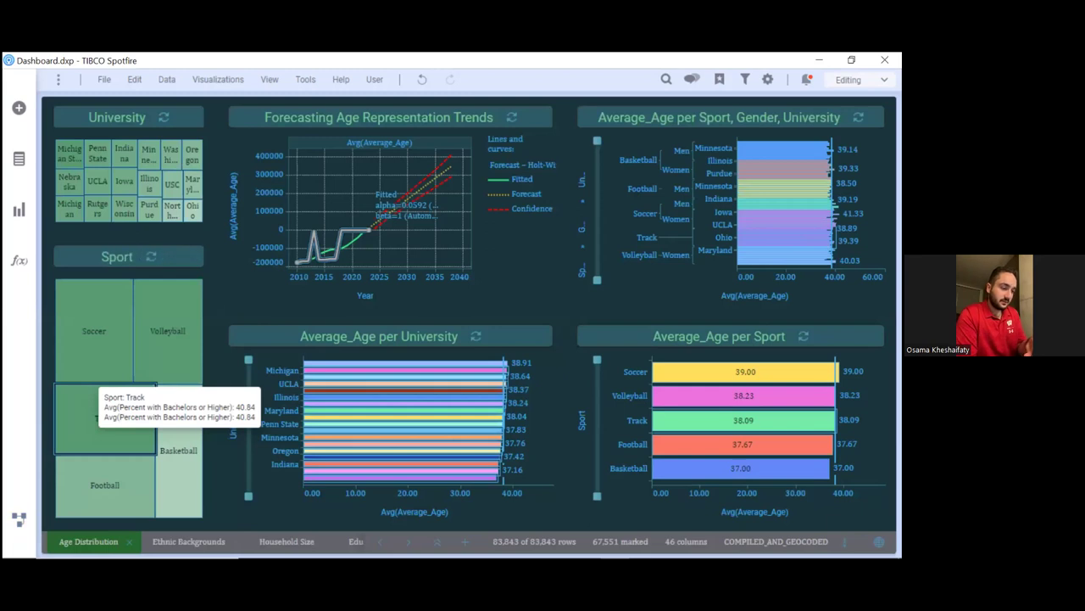
{"action": "right_click", "coordinate": [482, 341]}
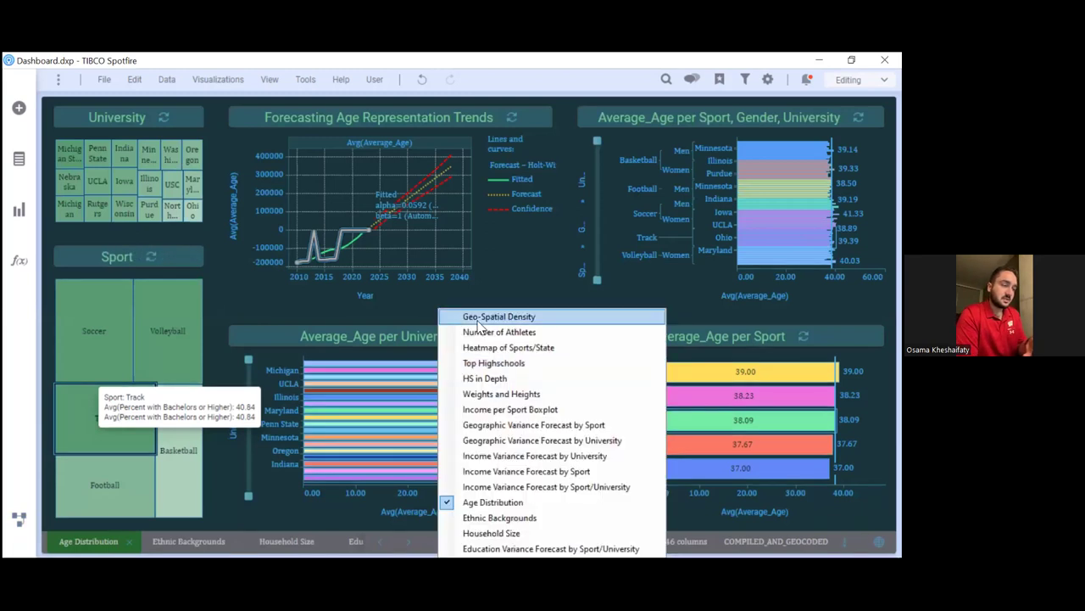
{"action": "left_click", "coordinate": [478, 326]}
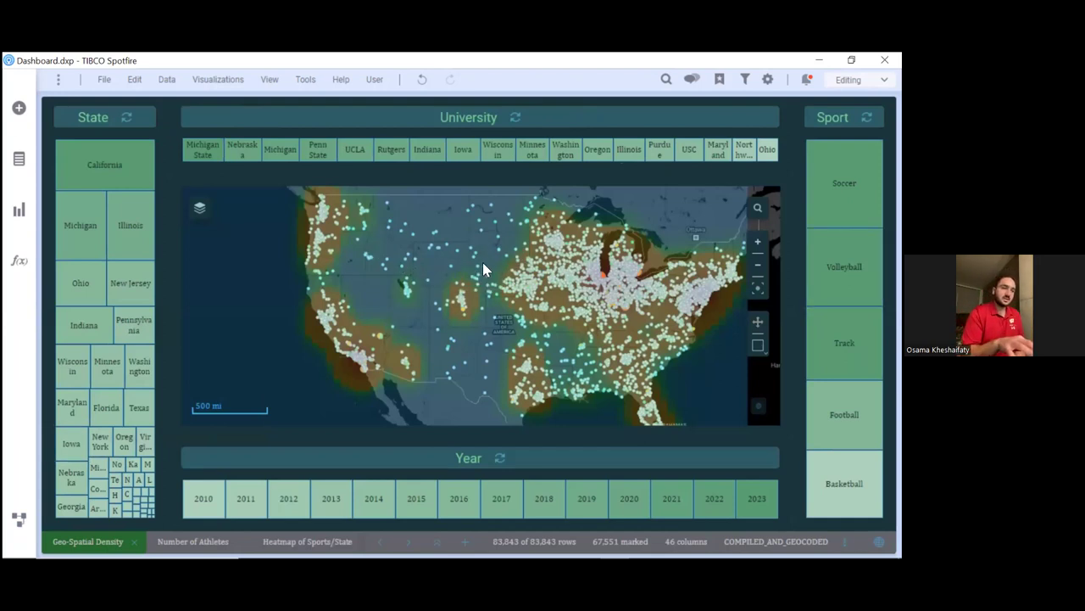
Add a new map chart to the Geo-Spatial Density page and maximize it.
{"action": "left_click", "coordinate": [27, 211]}
{"action": "scroll", "coordinate": [93, 352], "scroll_direction": "down", "scroll_amount": 3}
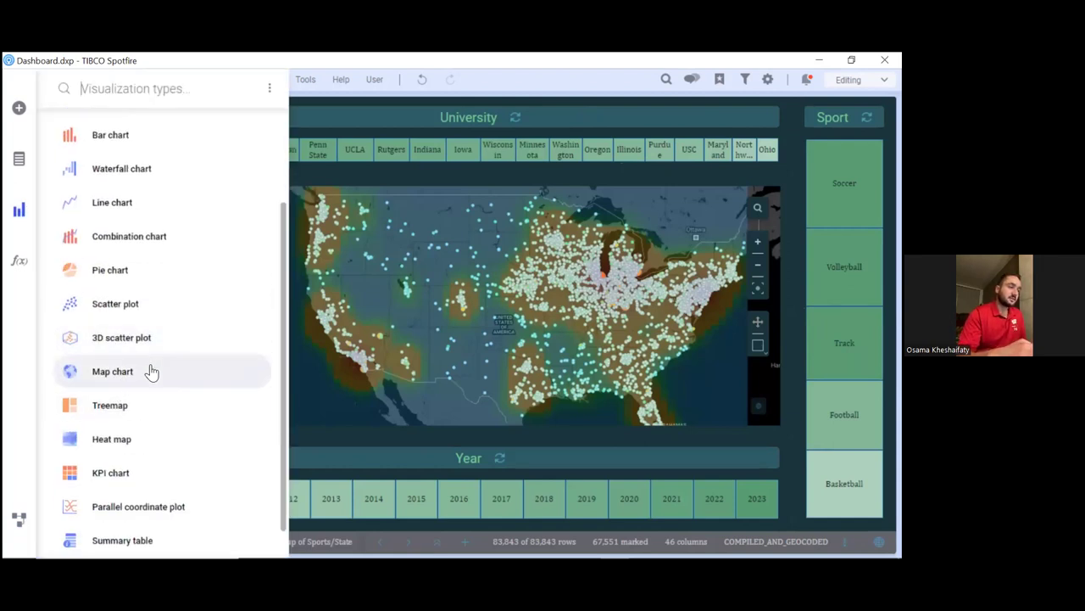
{"action": "left_click_drag", "start_coordinate": [199, 370], "coordinate": [426, 255]}
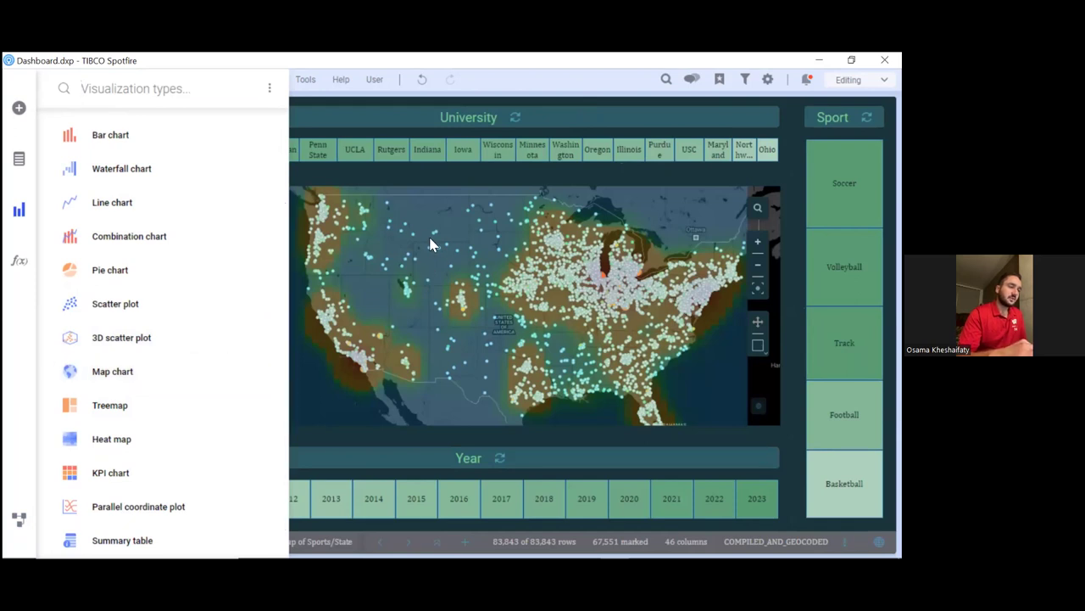
{"action": "left_click", "coordinate": [392, 196]}
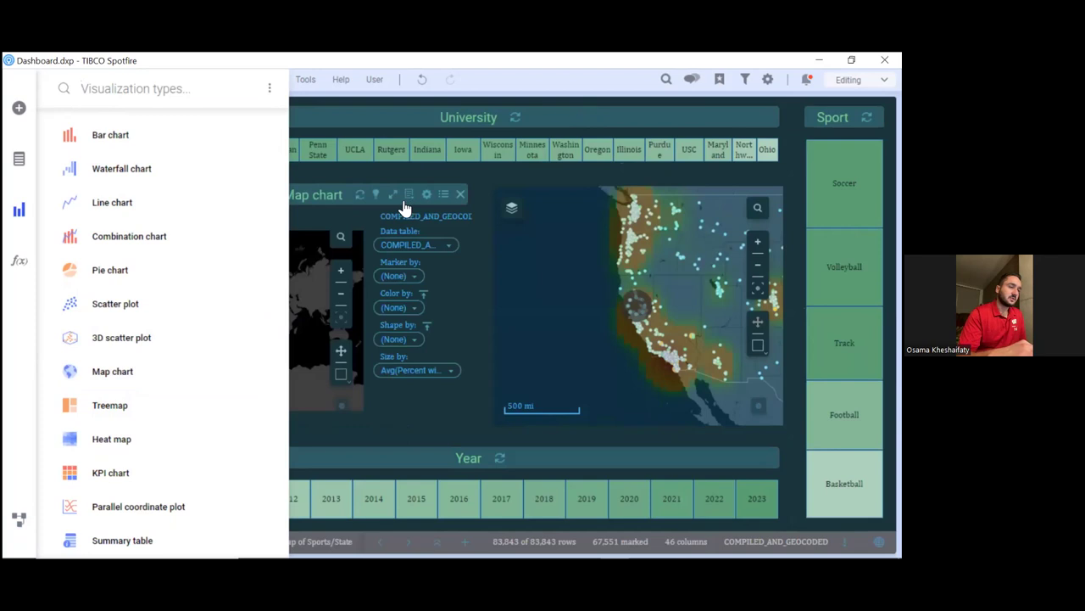
{"action": "left_click", "coordinate": [393, 195]}
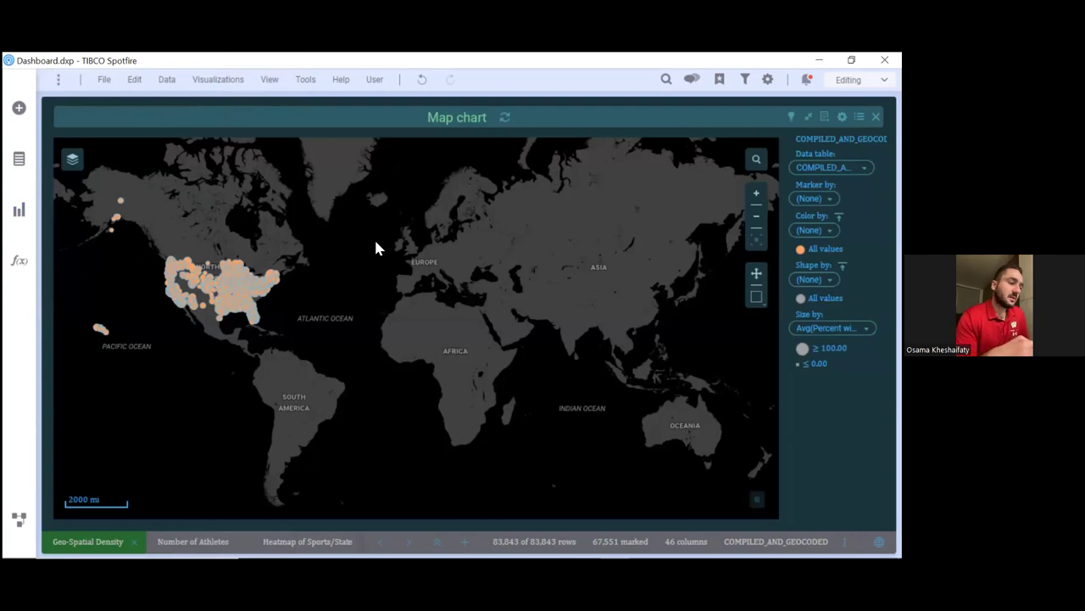
Open the new map chart's layer properties and look at its marker layer and map layer entries.
{"action": "right_click", "coordinate": [393, 246]}
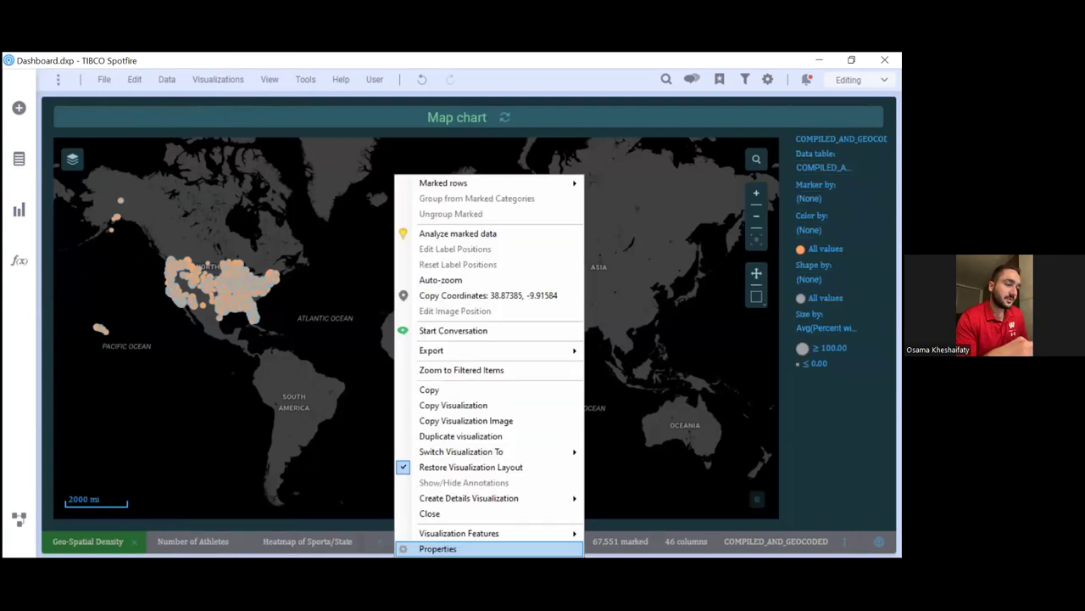
{"action": "key", "text": "Return"}
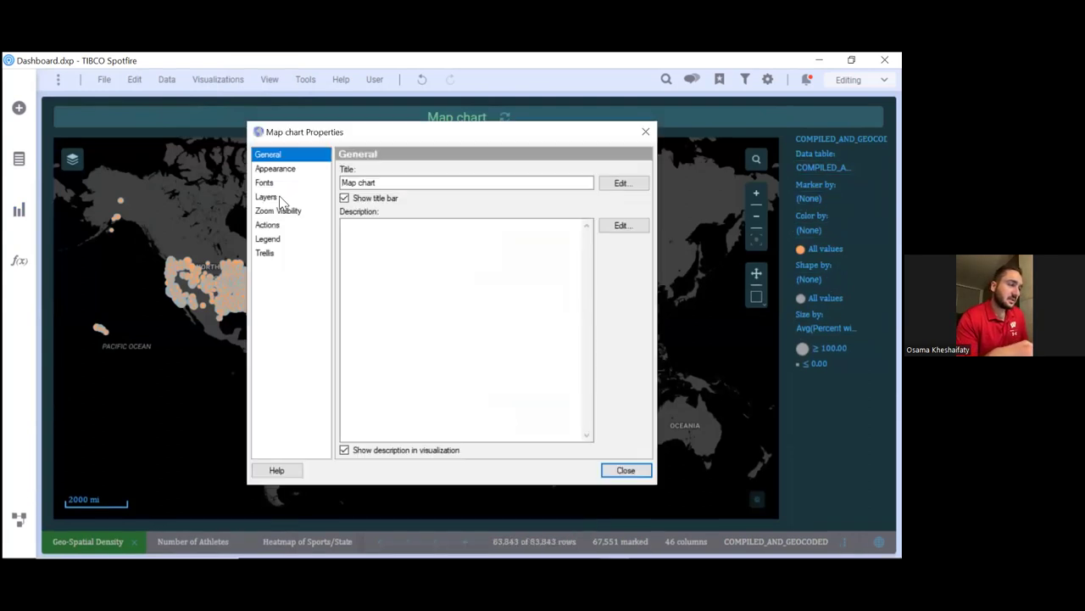
{"action": "left_click", "coordinate": [265, 196]}
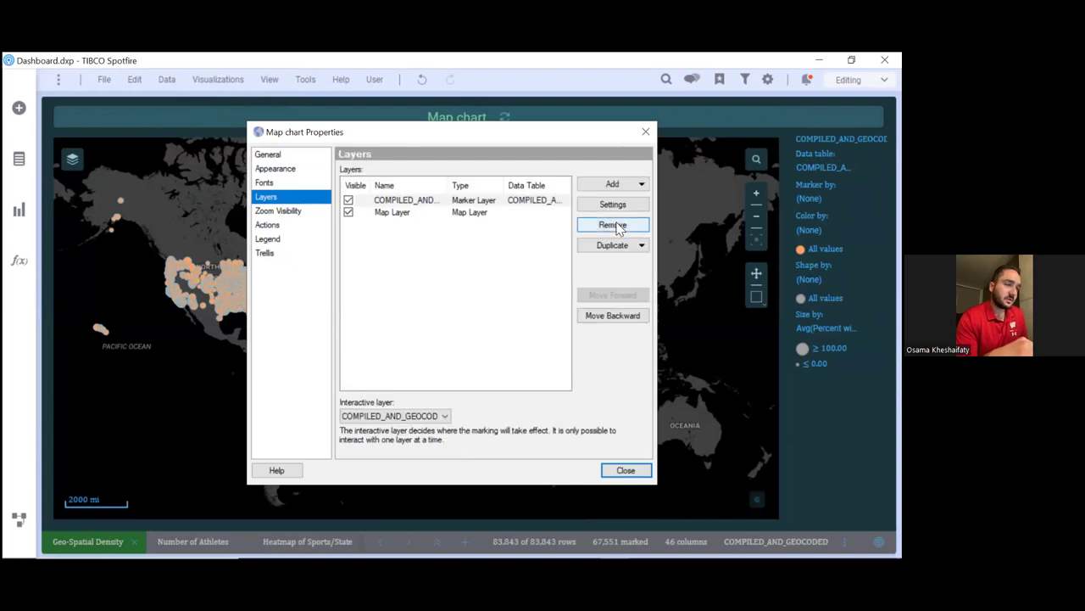
{"action": "left_click", "coordinate": [500, 202]}
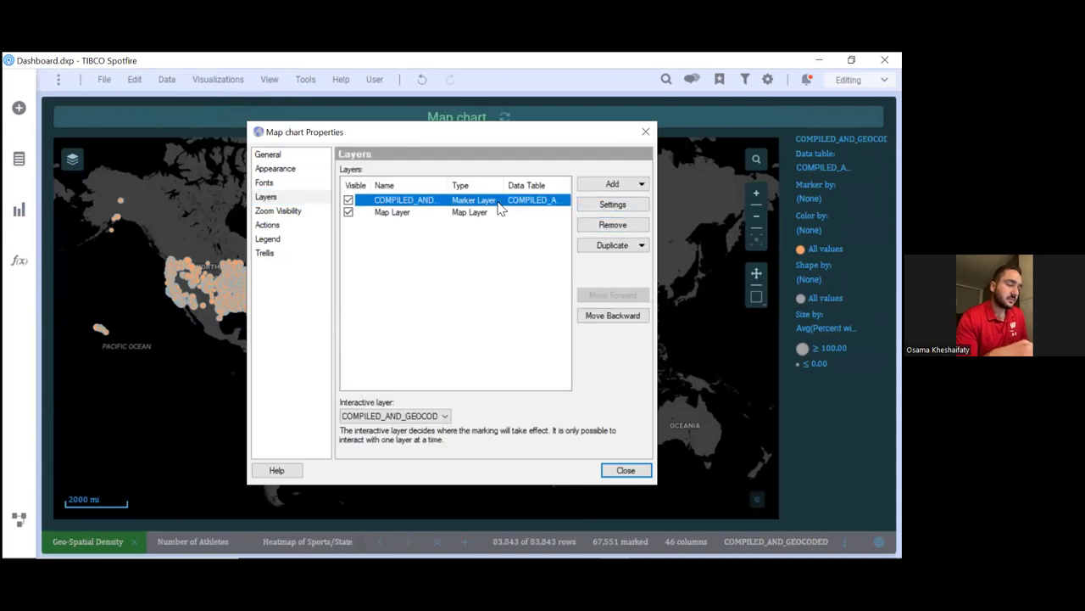
{"action": "left_click", "coordinate": [480, 213]}
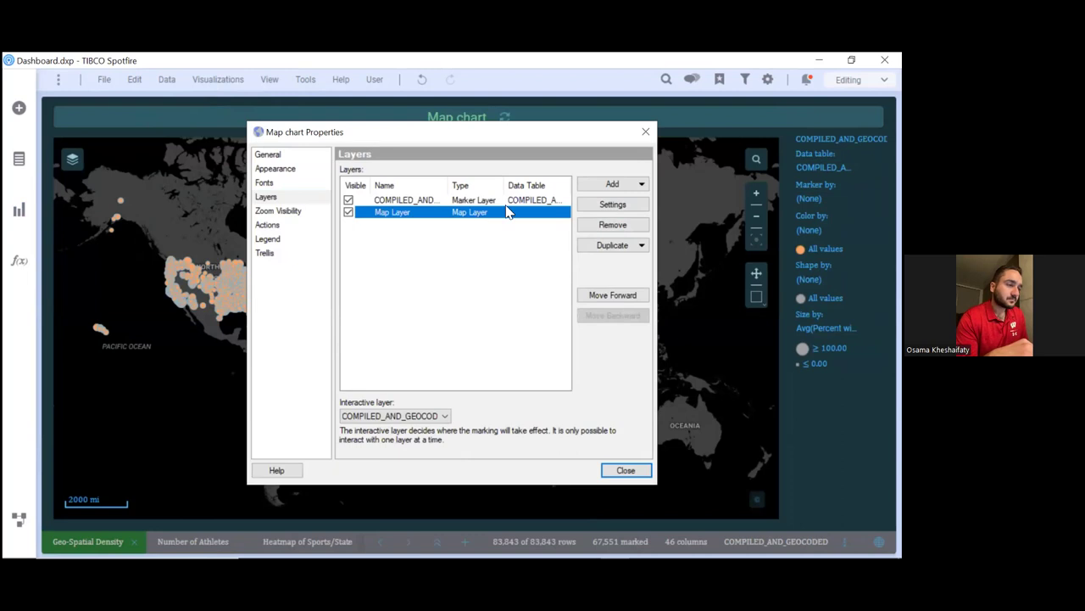
Review the Map Layer's general and map type settings, and the data settings of the COMPILED_AND_GEOCODED marker layer.
{"action": "left_click", "coordinate": [612, 206]}
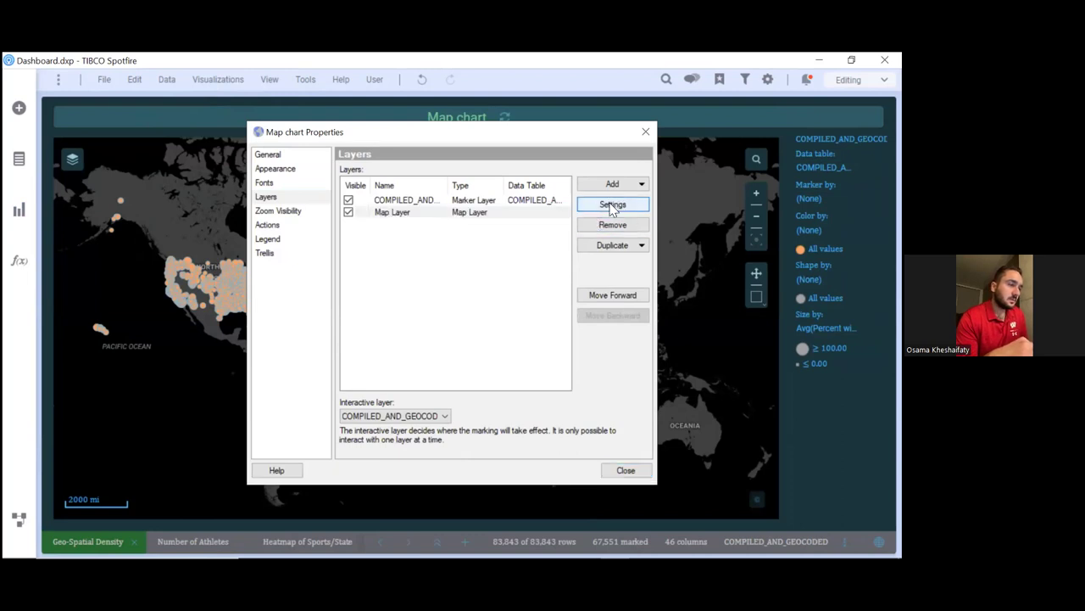
{"action": "left_click", "coordinate": [319, 182]}
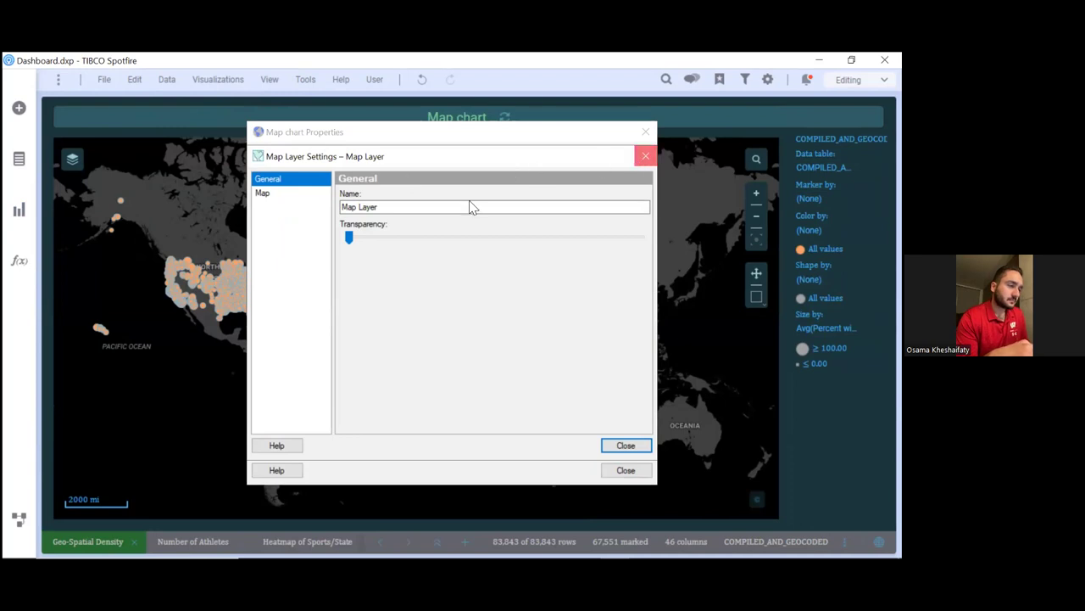
{"action": "key", "text": "Escape"}
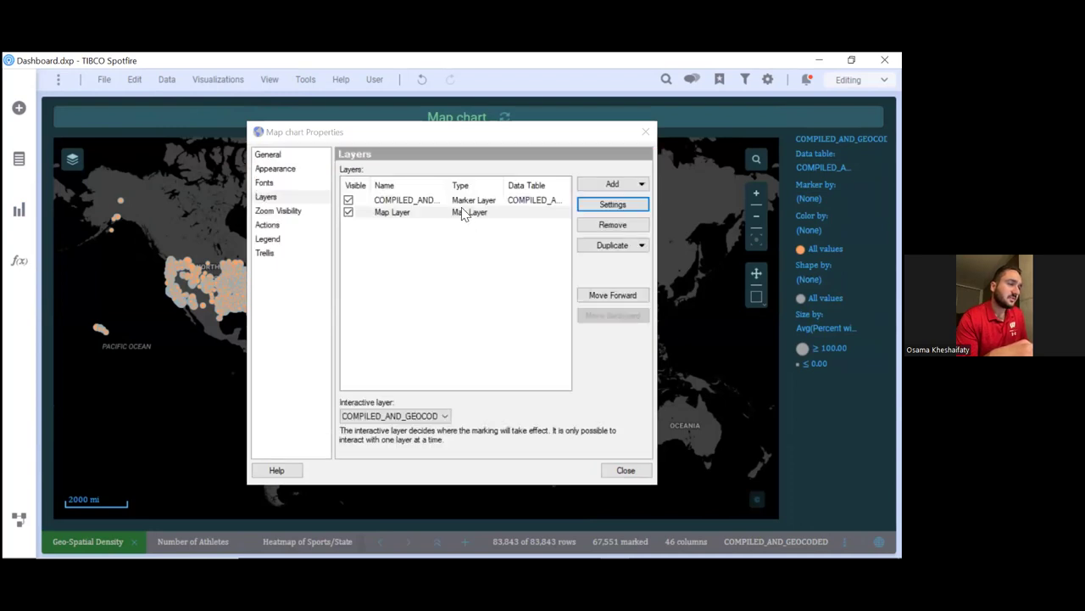
{"action": "left_click", "coordinate": [627, 210]}
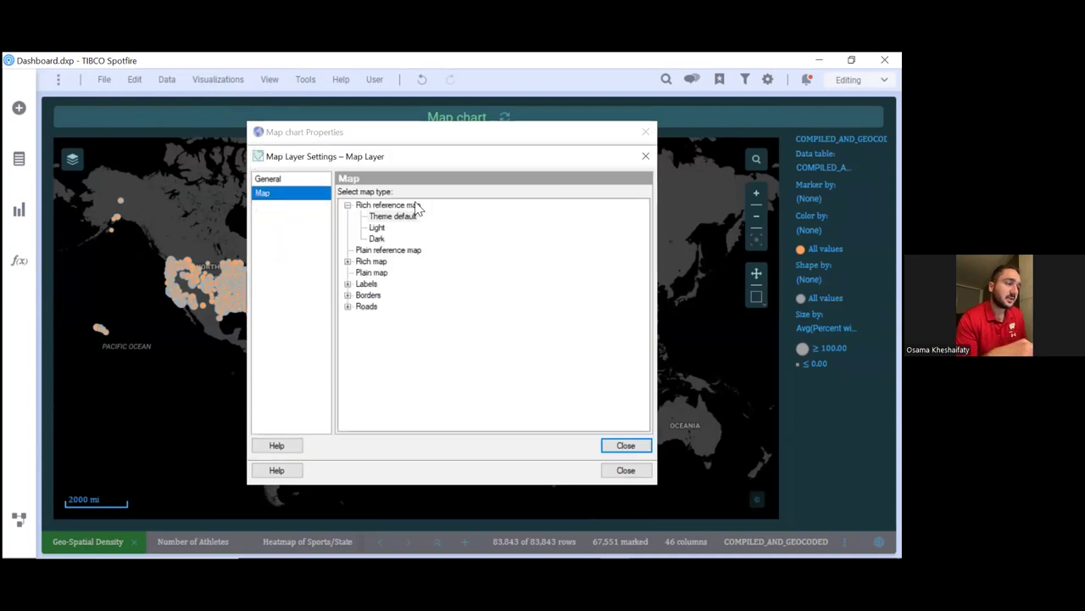
{"action": "left_click", "coordinate": [310, 178]}
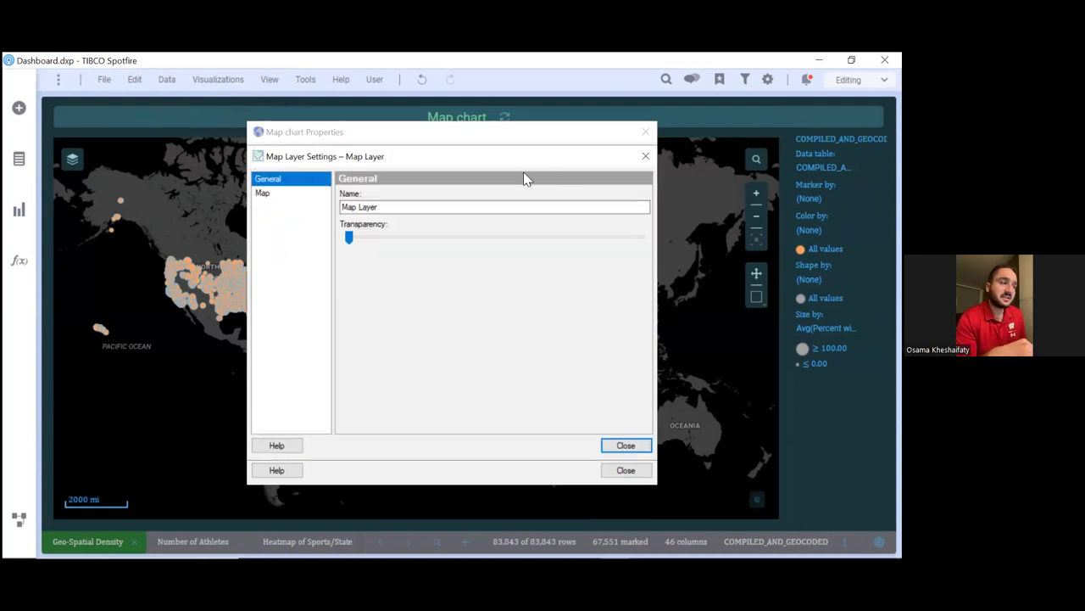
{"action": "left_click", "coordinate": [646, 158]}
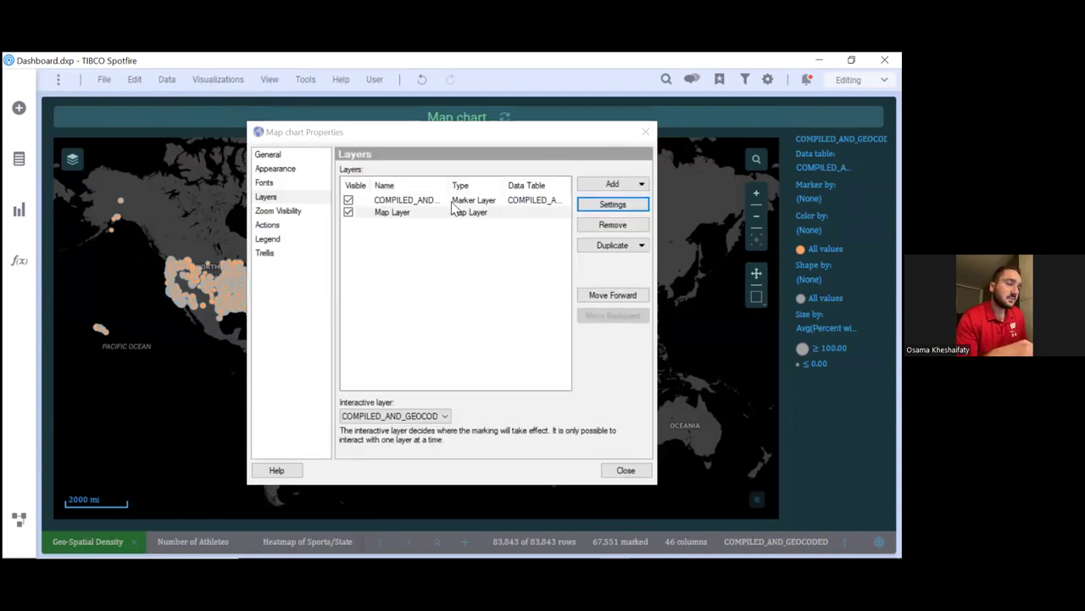
{"action": "left_click", "coordinate": [609, 206]}
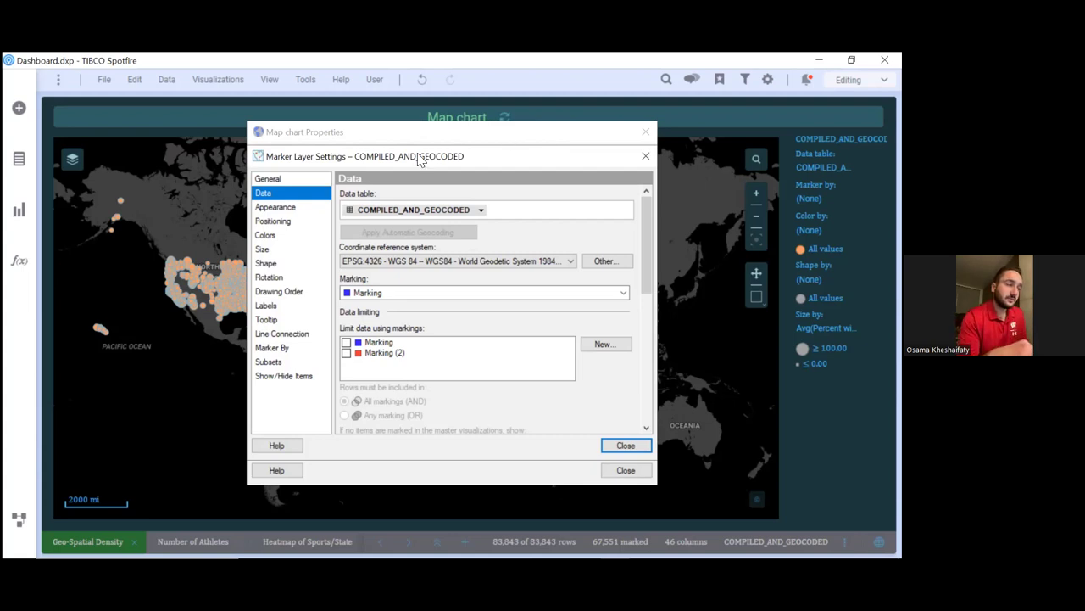
{"action": "left_click", "coordinate": [646, 157]}
Add another marker layer to the map chart based on the COMPILED_AND_GEOCODED table.
{"action": "left_click", "coordinate": [621, 186]}
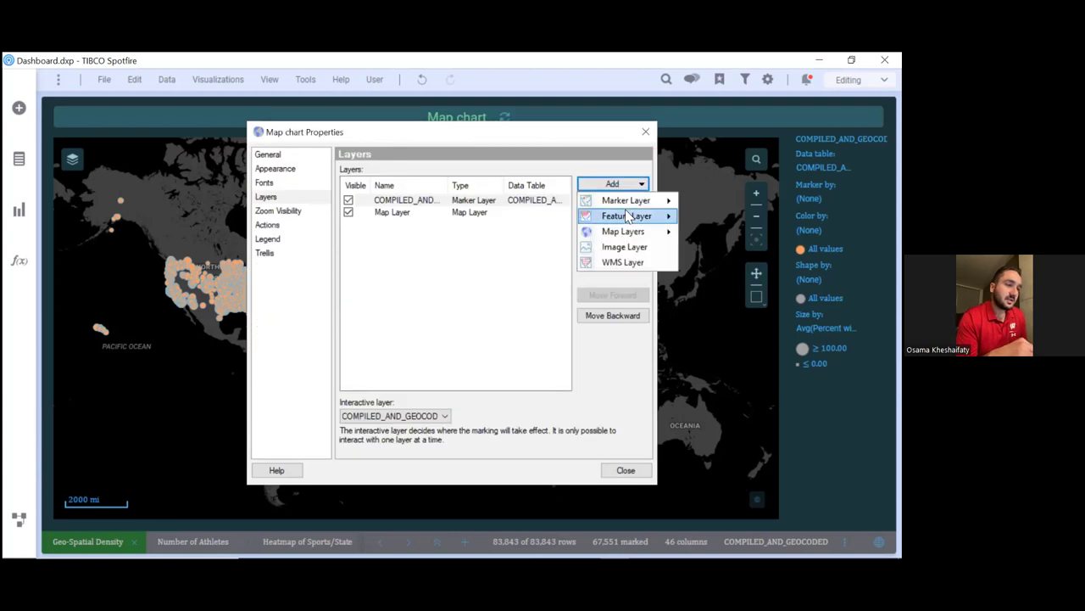
{"action": "mouse_move", "coordinate": [636, 201]}
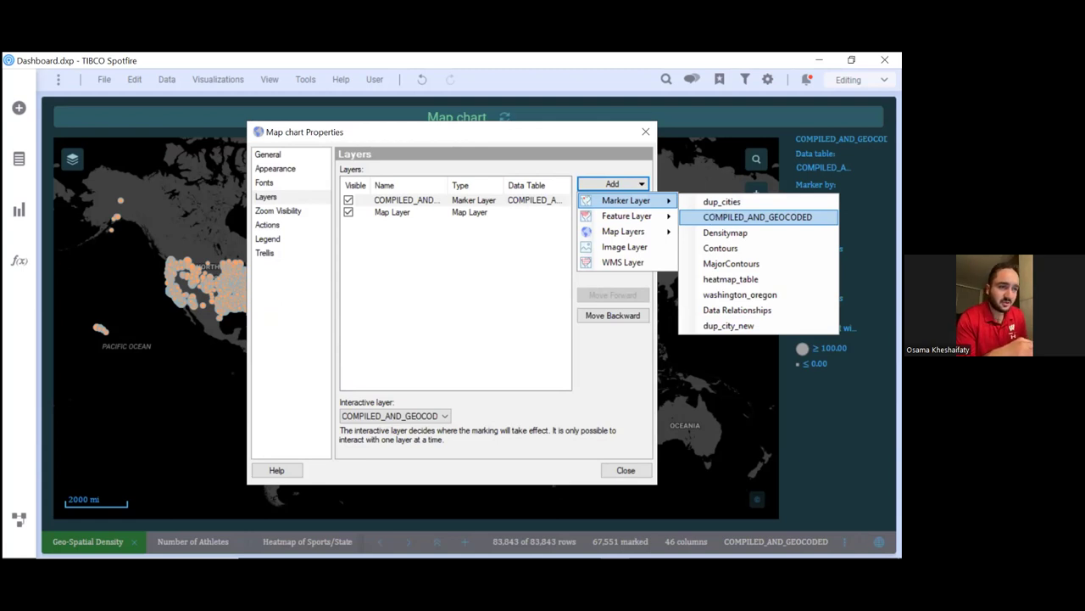
{"action": "key", "text": "Return"}
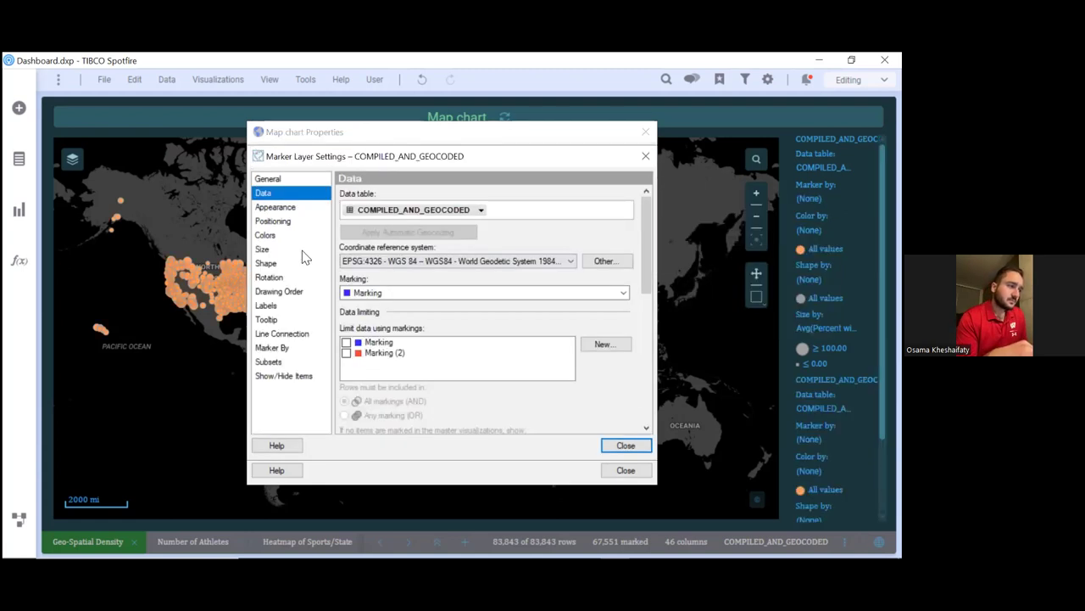
Check the new marker layer's positioning by coordinate columns, viewing the column choices for longitude and latitude, and close its settings.
{"action": "left_click", "coordinate": [289, 221]}
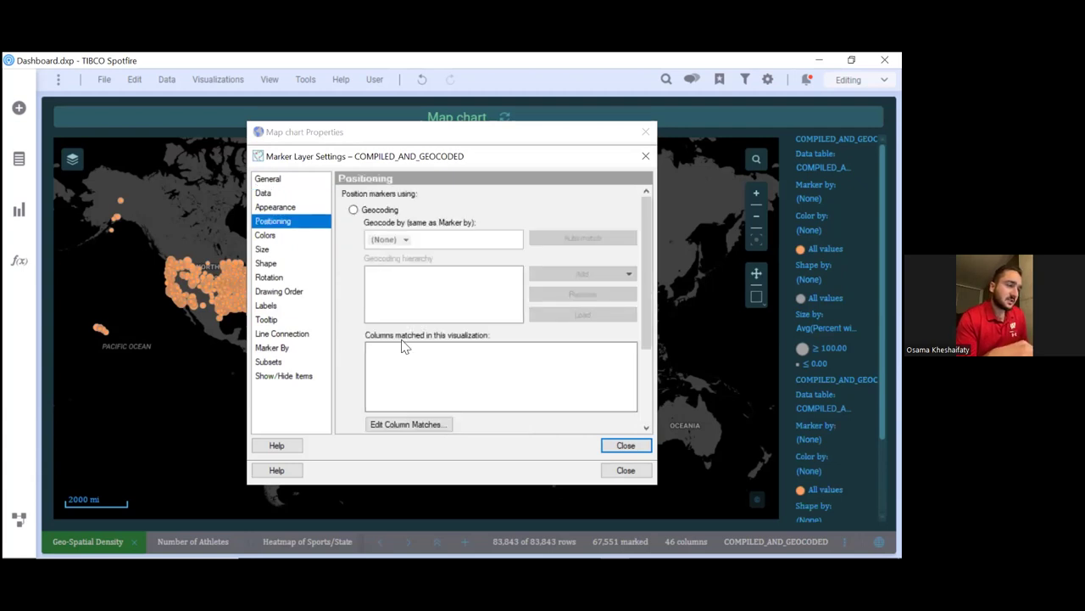
{"action": "scroll", "coordinate": [386, 396], "scroll_direction": "down", "scroll_amount": 3}
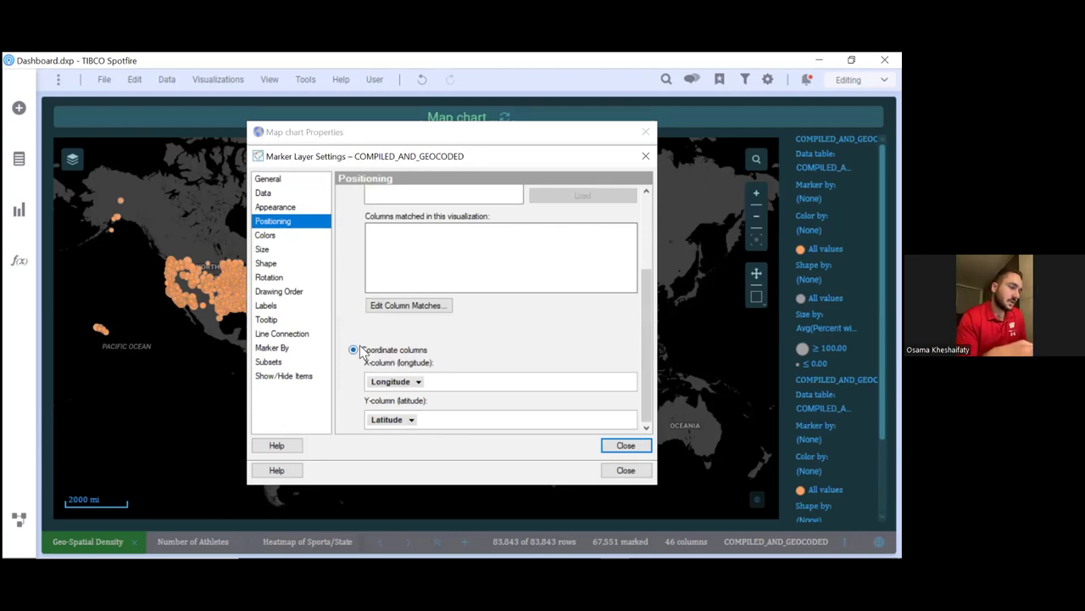
{"action": "left_click", "coordinate": [416, 384]}
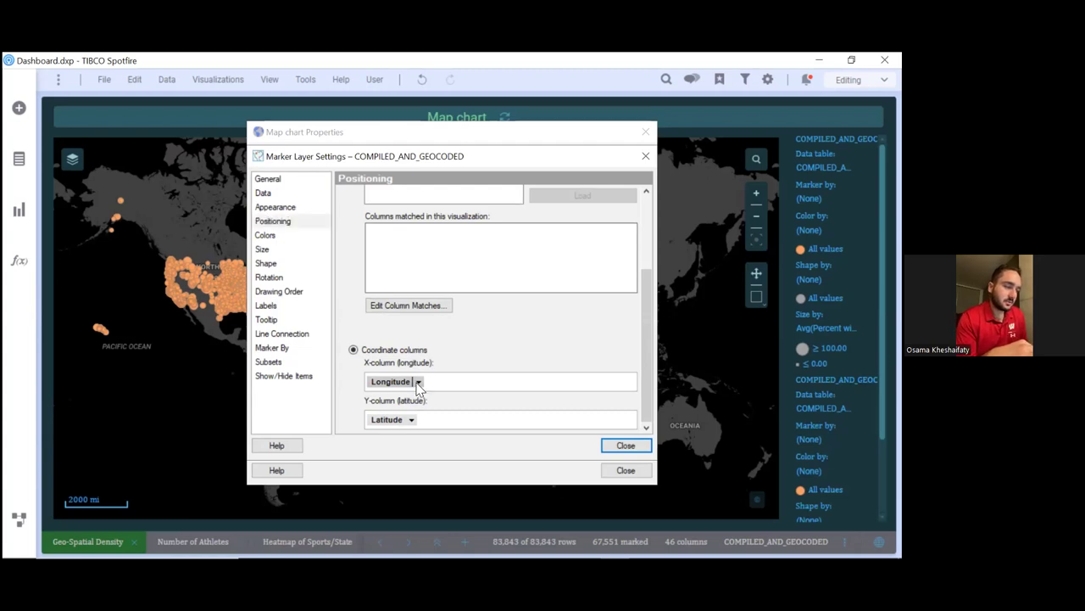
{"action": "left_click", "coordinate": [416, 384]}
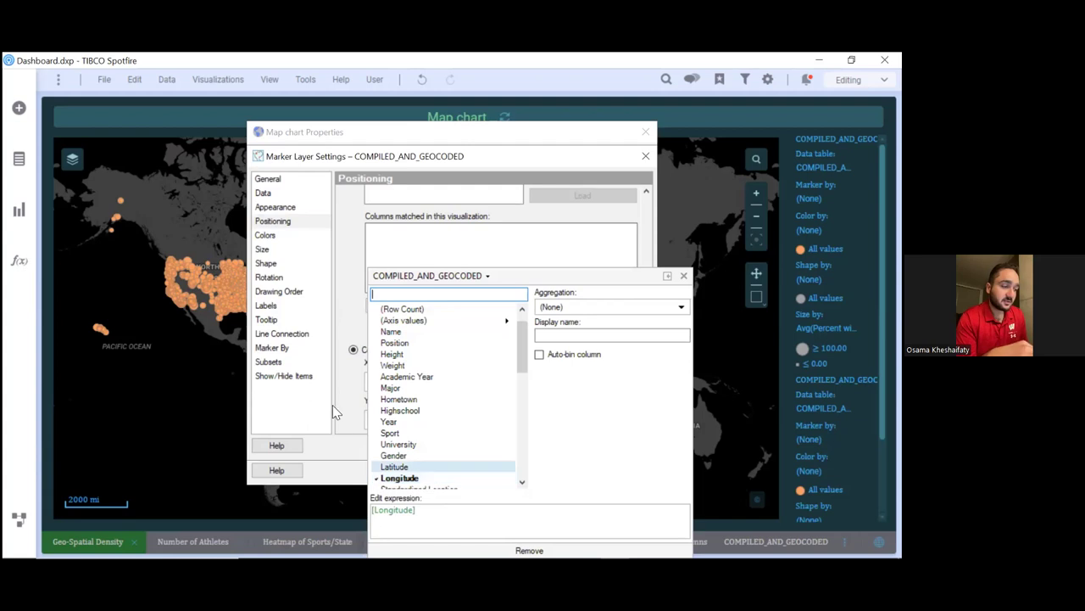
{"action": "key", "text": "Escape"}
{"action": "left_click", "coordinate": [419, 384]}
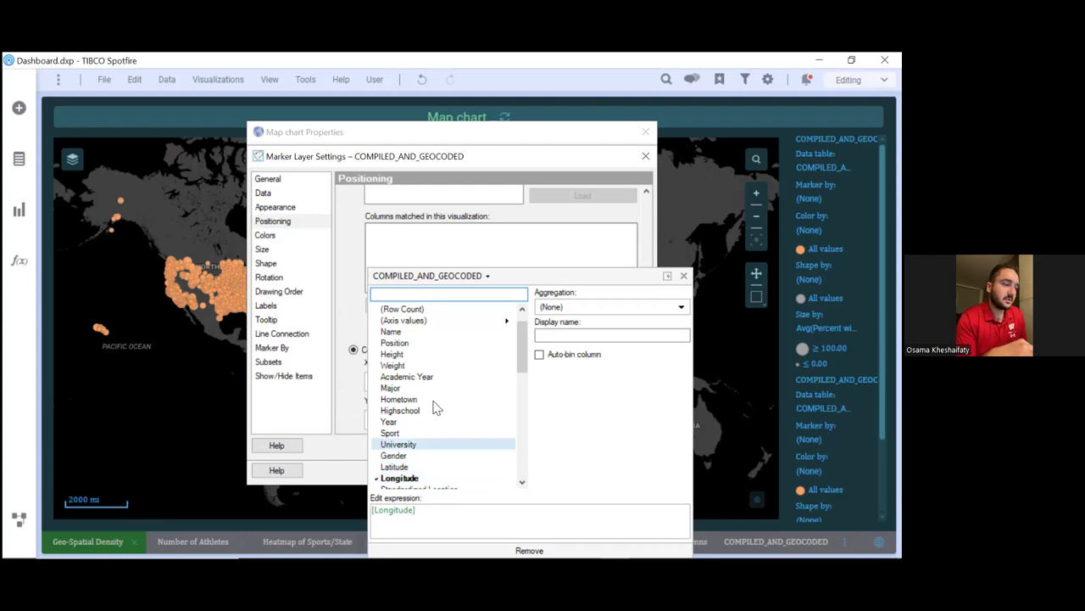
{"action": "key", "text": "Escape"}
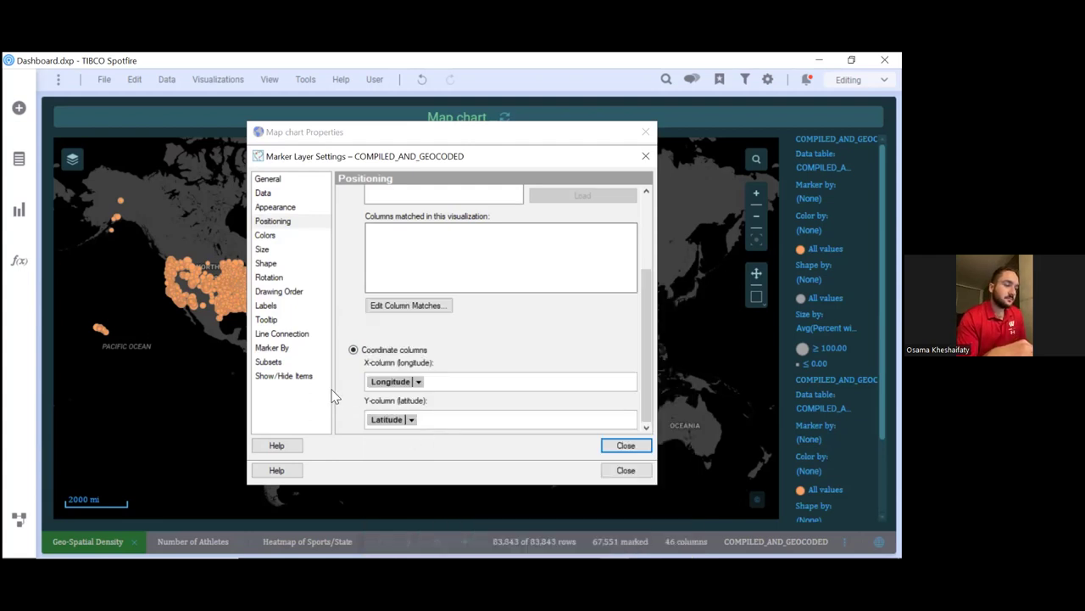
{"action": "left_click", "coordinate": [412, 419]}
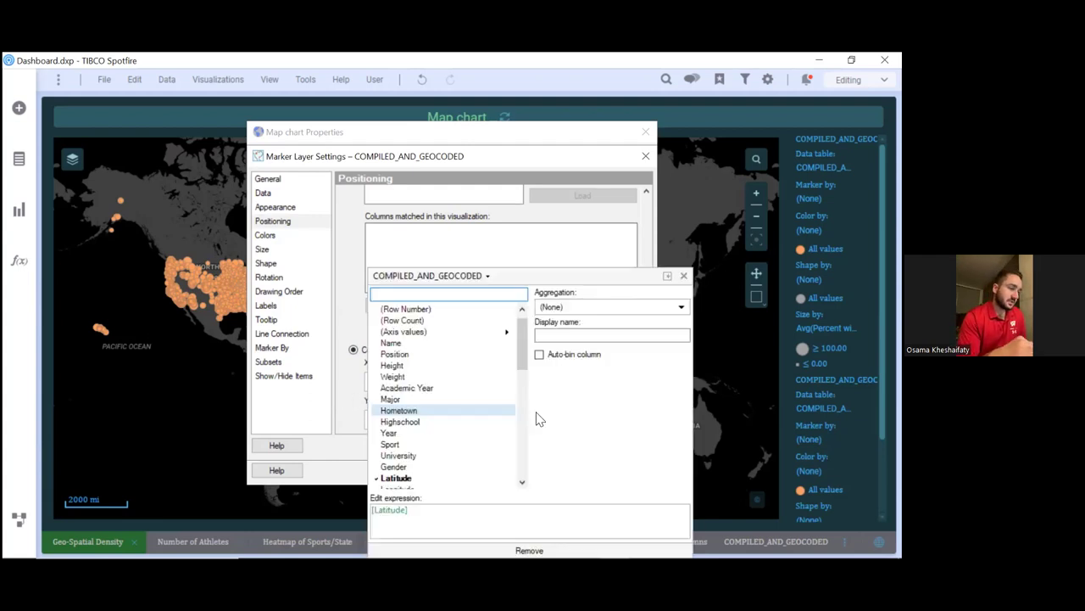
{"action": "left_click", "coordinate": [614, 467]}
{"action": "left_click", "coordinate": [618, 471]}
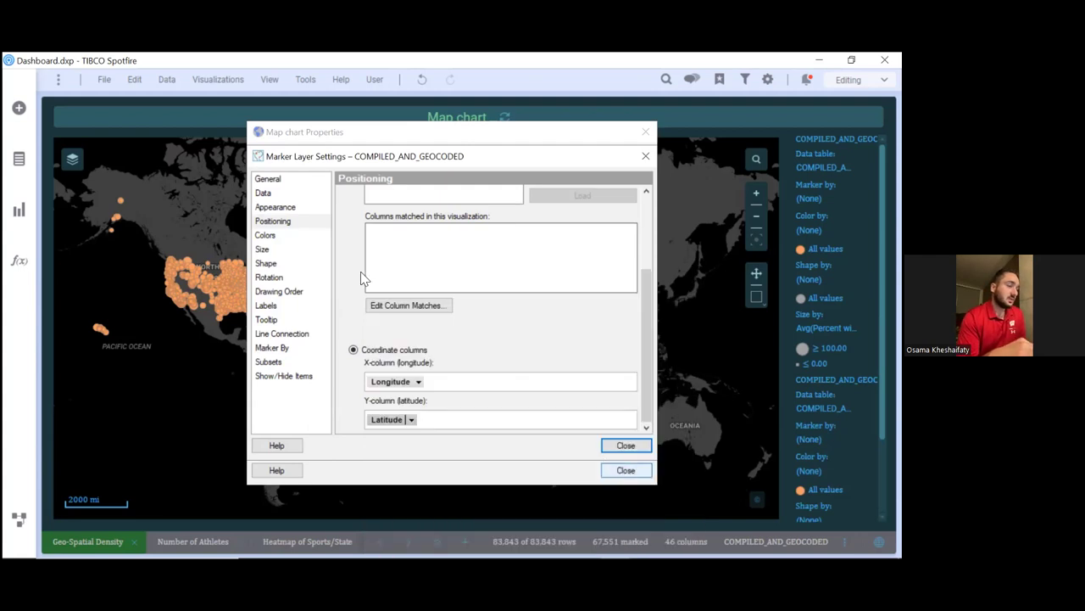
{"action": "left_click", "coordinate": [646, 160]}
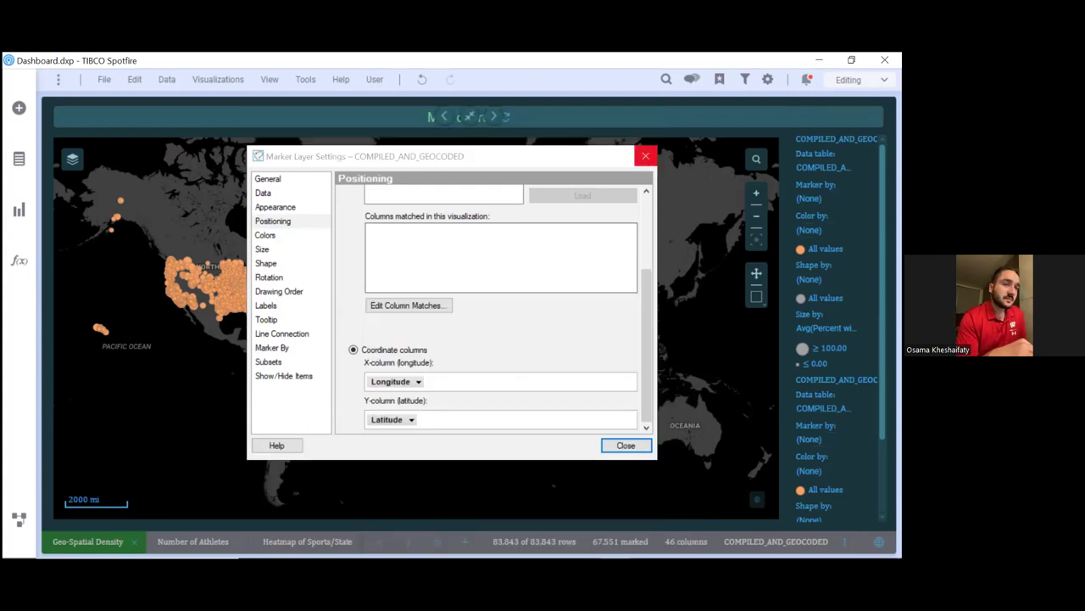